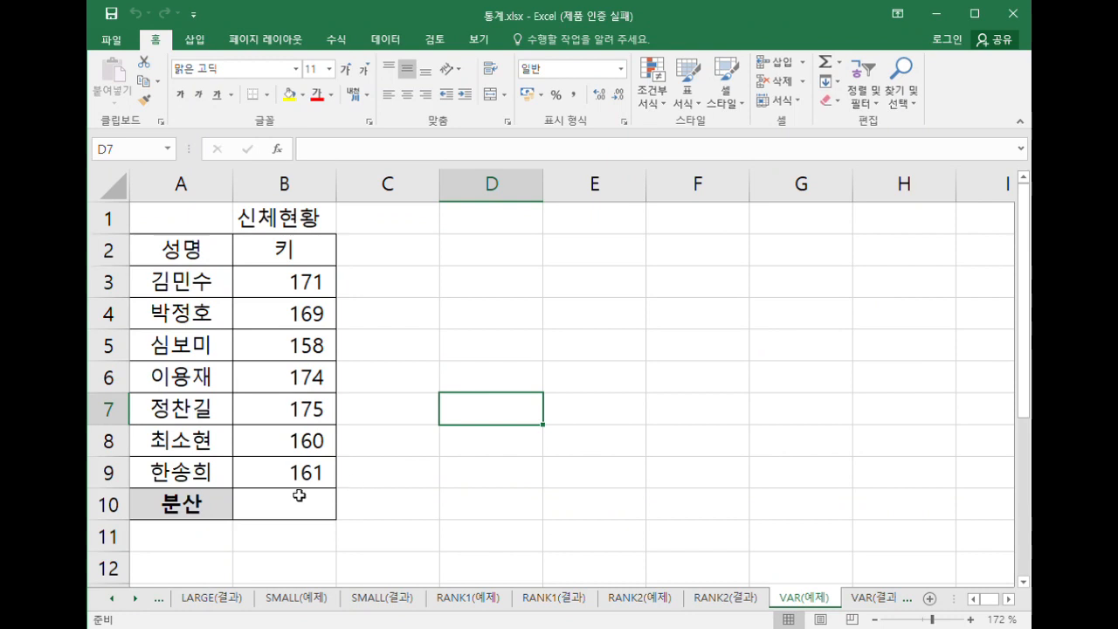
Calculate the variance of the heights in cell B10 with the formula =VAR(B3:B9).
{"action": "left_click", "coordinate": [291, 509]}
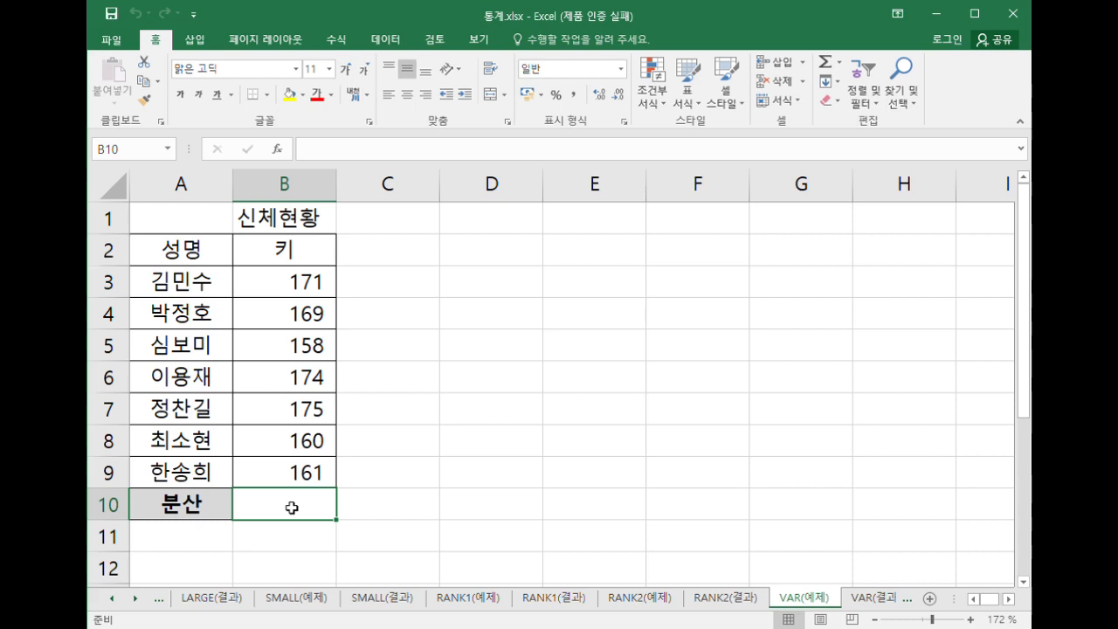
{"action": "type", "text": "=av"}
{"action": "key", "text": "BackSpace"}
{"action": "key", "text": "BackSpace"}
{"action": "type", "text": "va"}
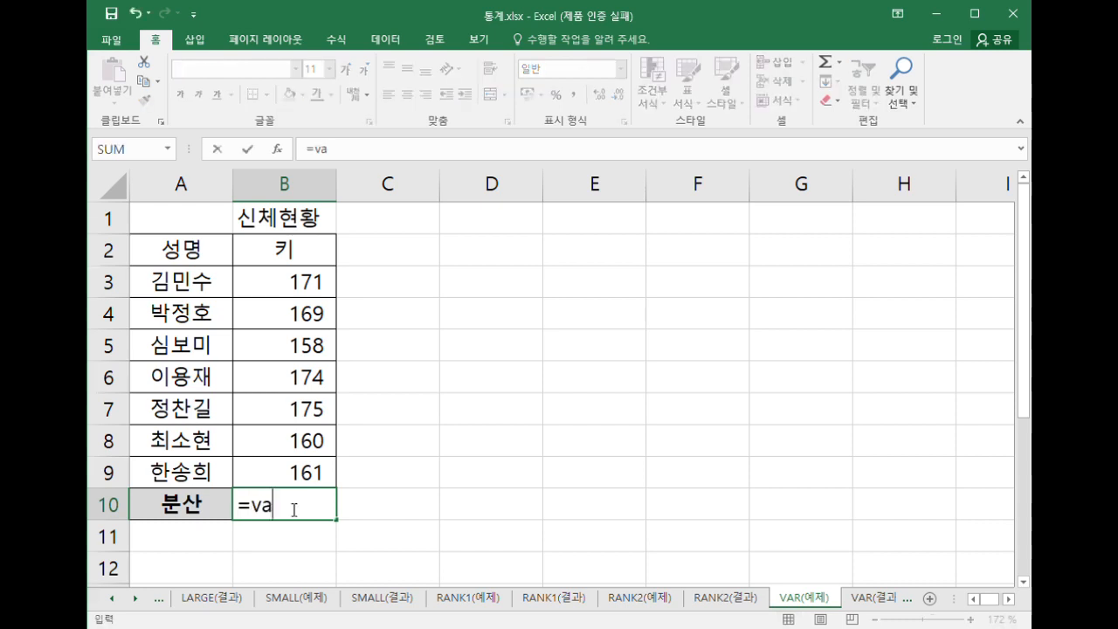
{"action": "type", "text": "r("}
{"action": "left_click_drag", "start_coordinate": [274, 294], "coordinate": [305, 463]}
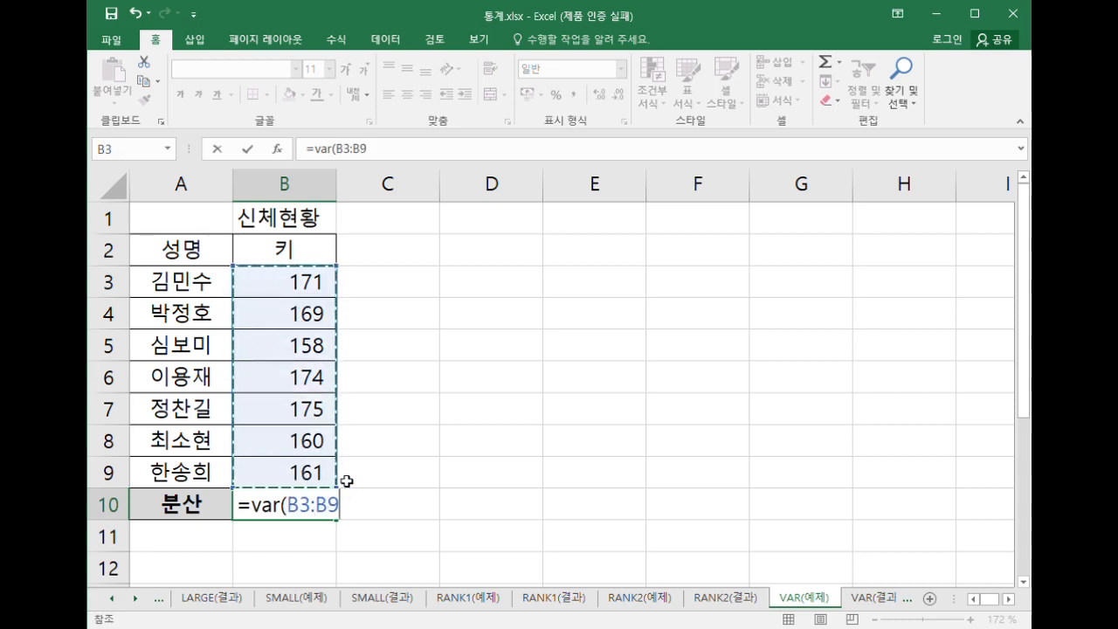
{"action": "type", "text": ")"}
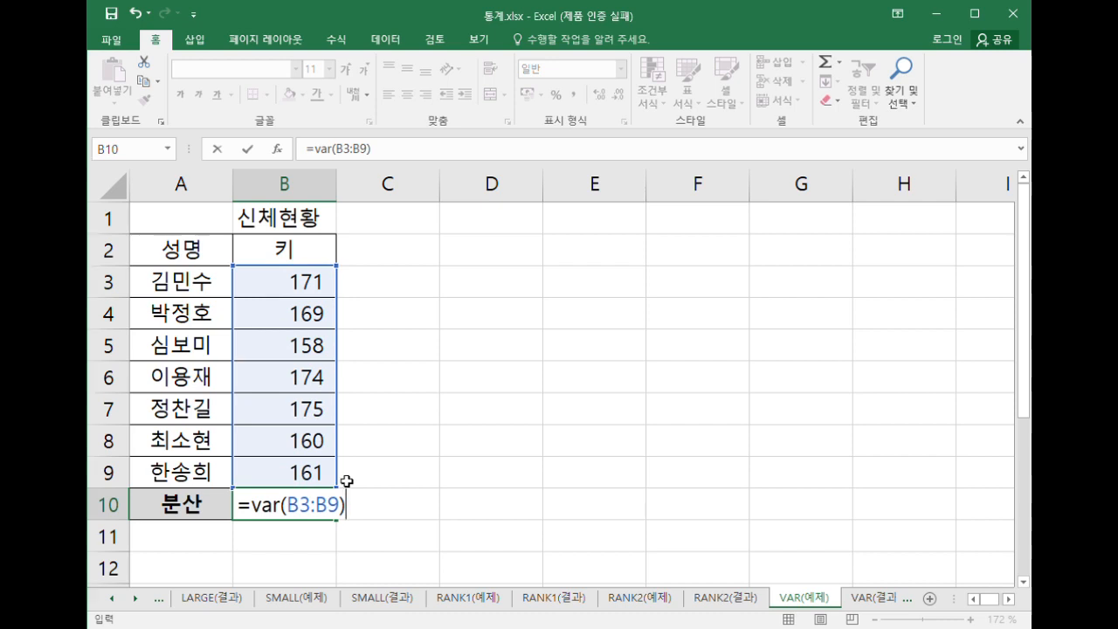
{"action": "key", "text": "Return"}
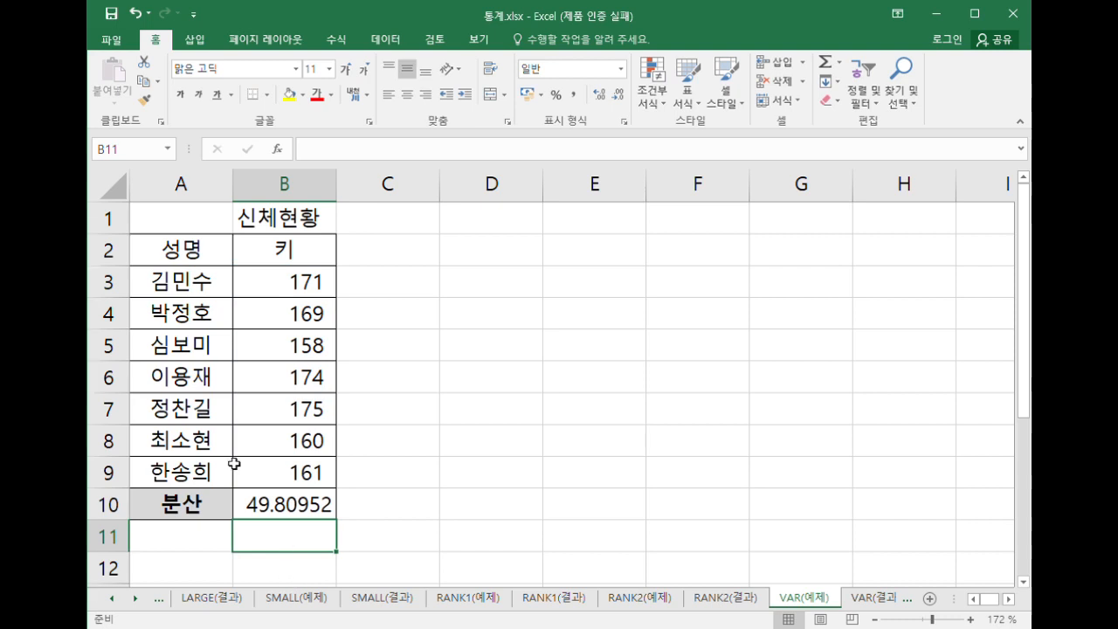
Wrap the variance formula in B10 with ROUNDUP to one decimal place, giving =ROUNDUP(VAR(B3:B9), 1).
{"action": "double_click", "coordinate": [267, 508]}
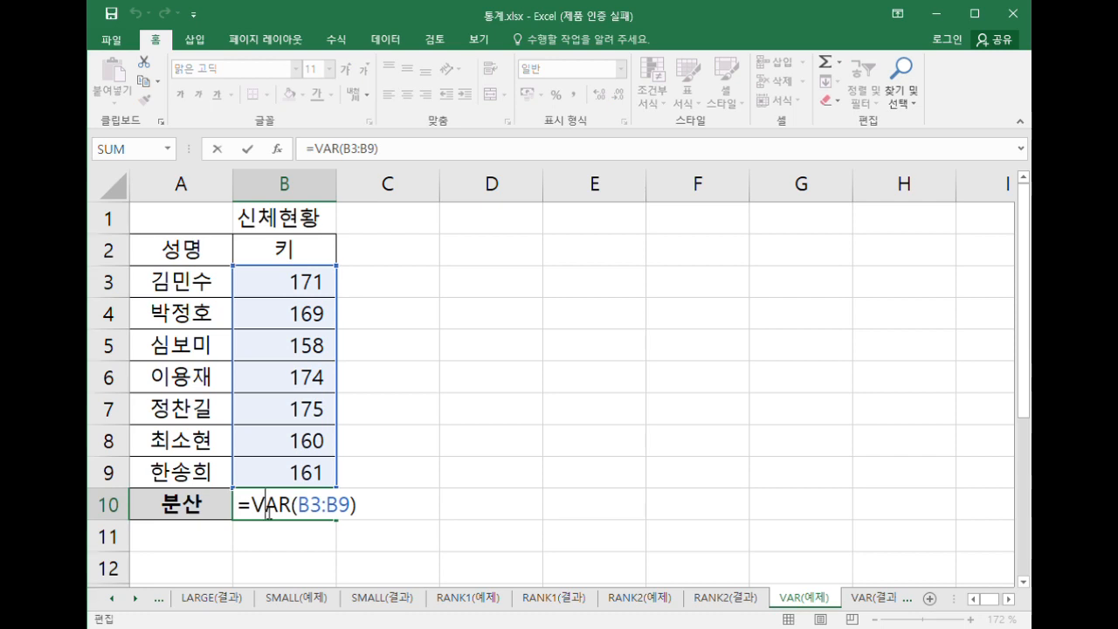
{"action": "left_click", "coordinate": [256, 516]}
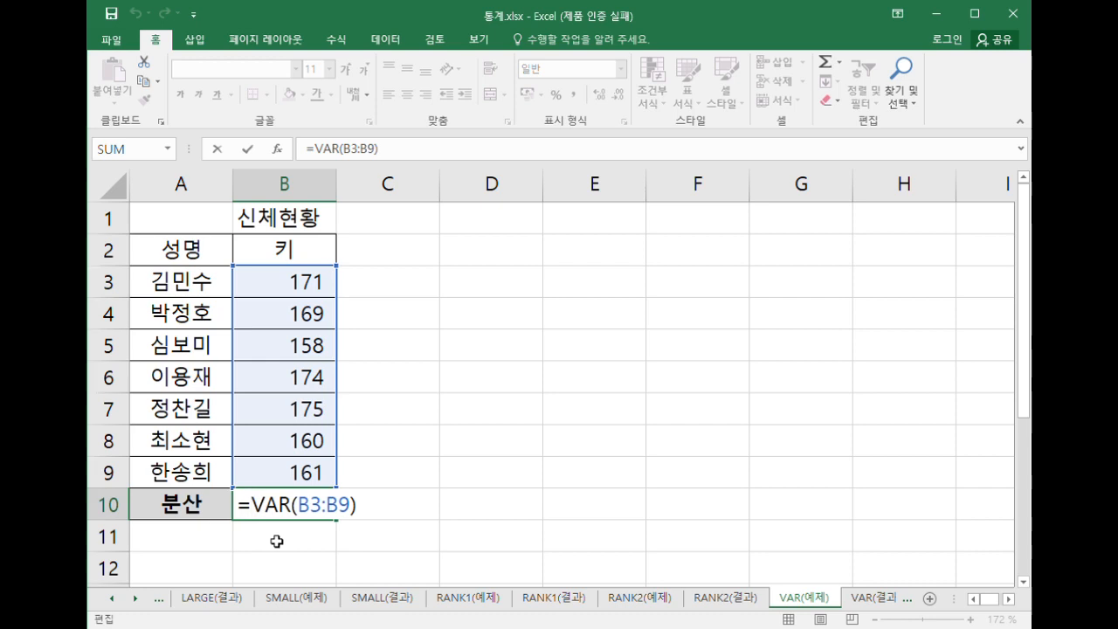
{"action": "type", "text": "roundup("}
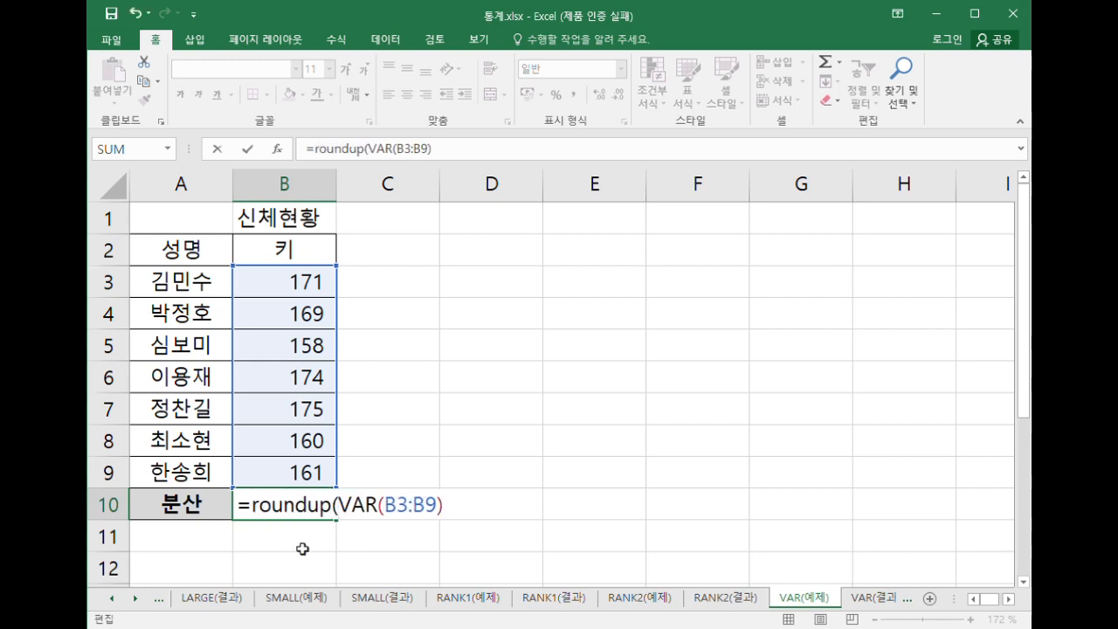
{"action": "left_click", "coordinate": [449, 505]}
{"action": "type", "text": "1)"}
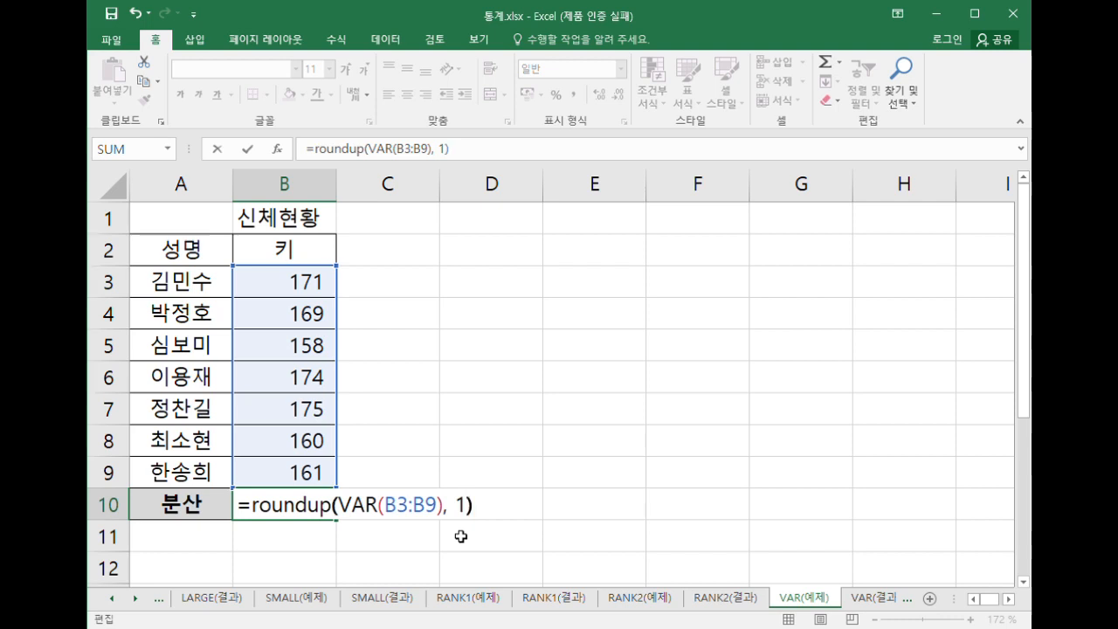
{"action": "double_click", "coordinate": [464, 510]}
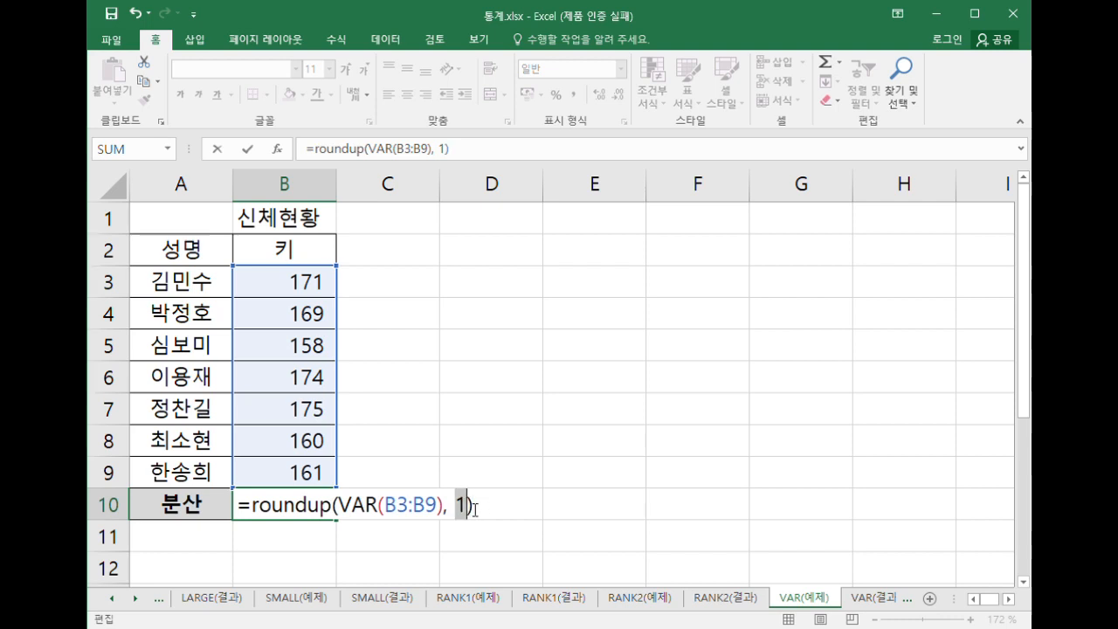
{"action": "key", "text": "Right"}
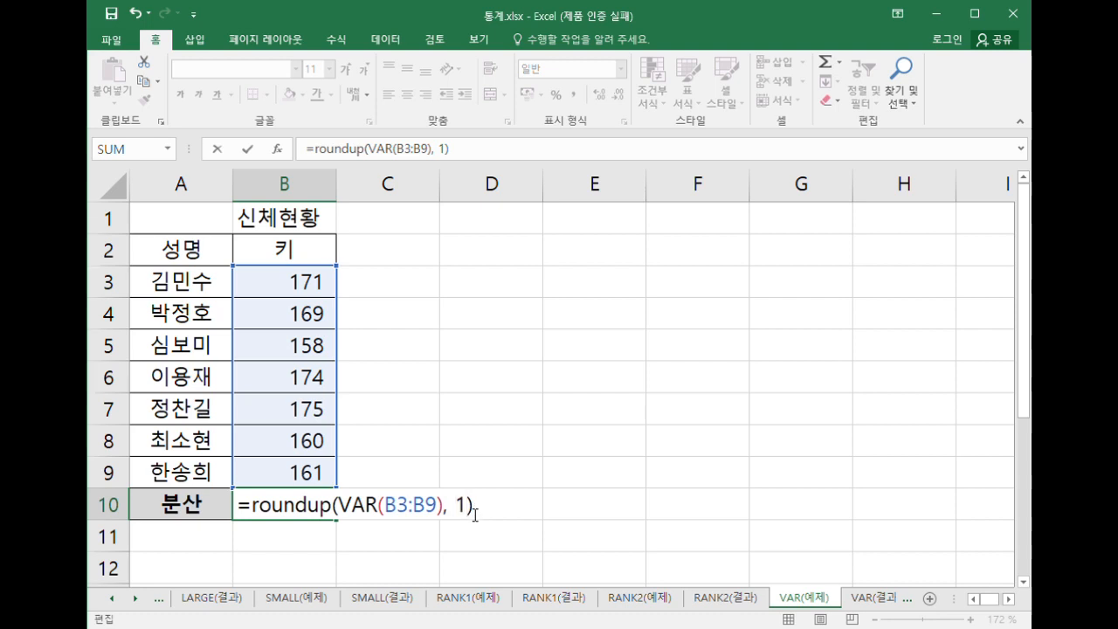
{"action": "key", "text": "Return"}
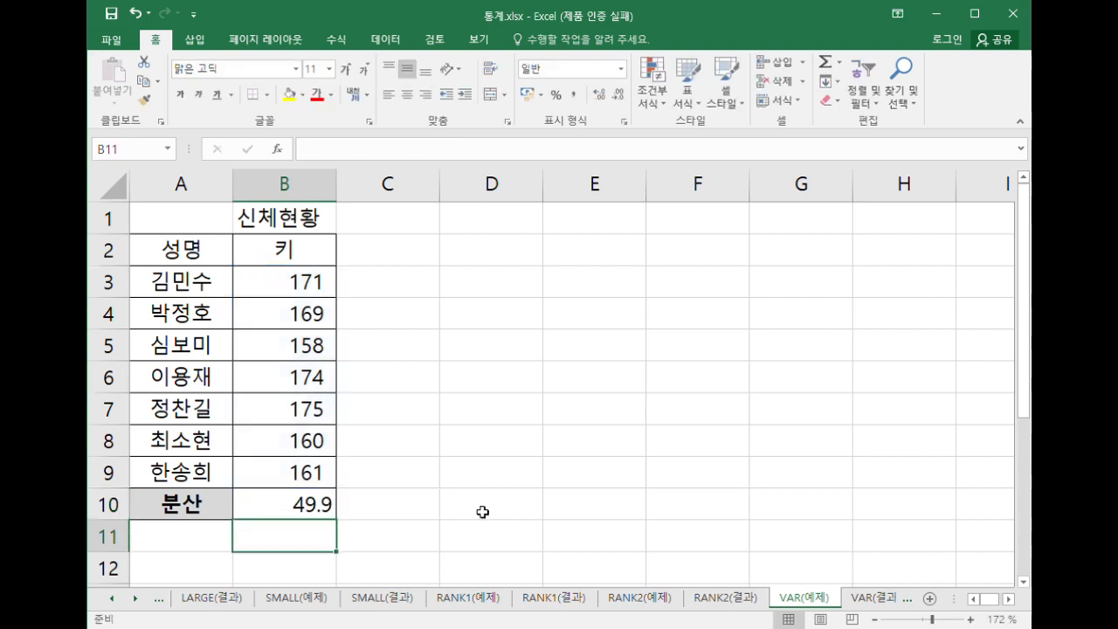
On the STDEV(예제) sheet, calculate the standard deviation of the 워드 scores in C9 with =STDEV(C4:C8).
{"action": "left_click", "coordinate": [876, 601]}
{"action": "left_click", "coordinate": [876, 600]}
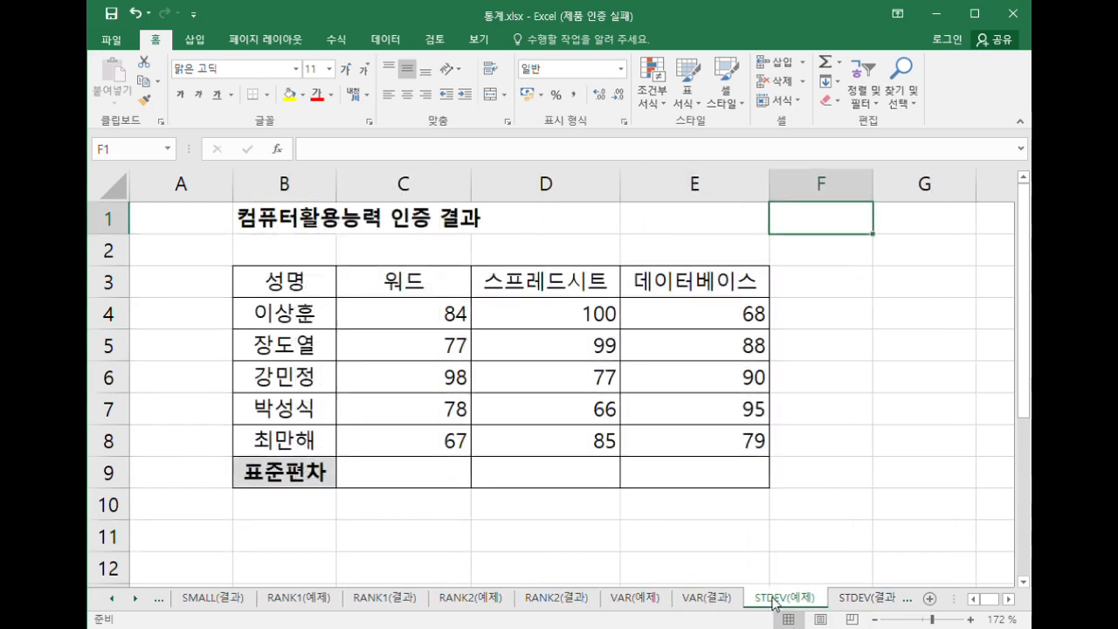
{"action": "left_click", "coordinate": [434, 481]}
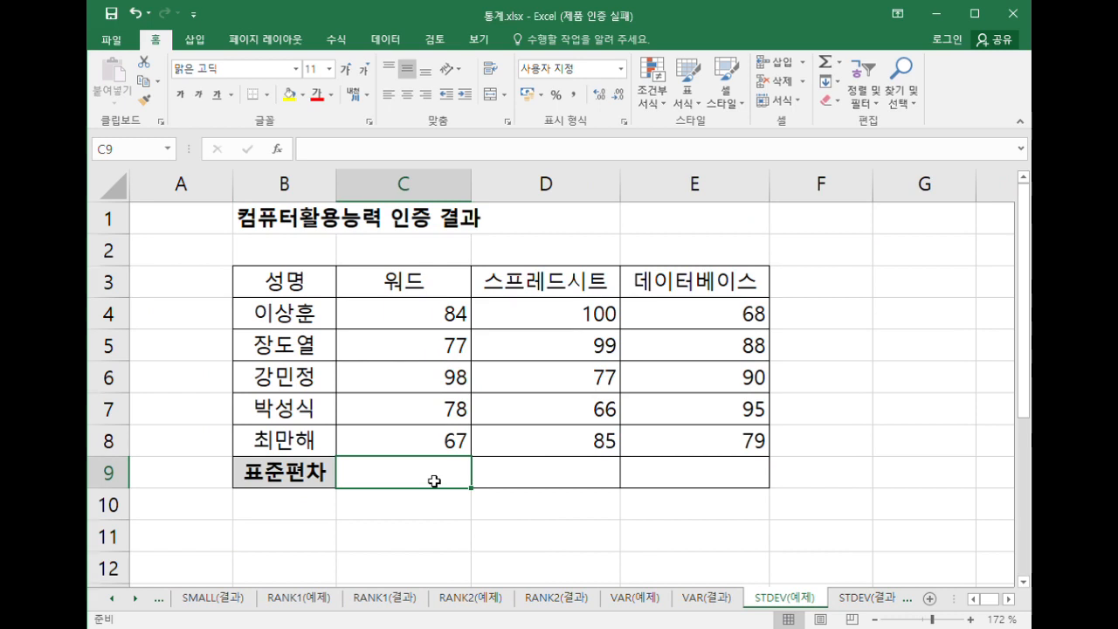
{"action": "type", "text": "="}
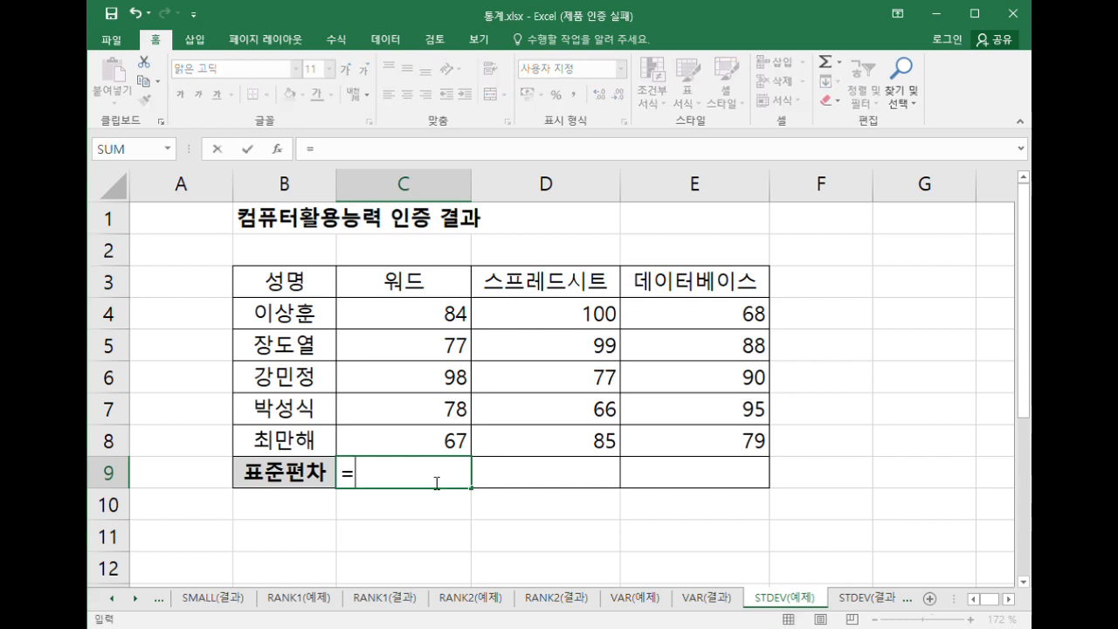
{"action": "type", "text": "stdev("}
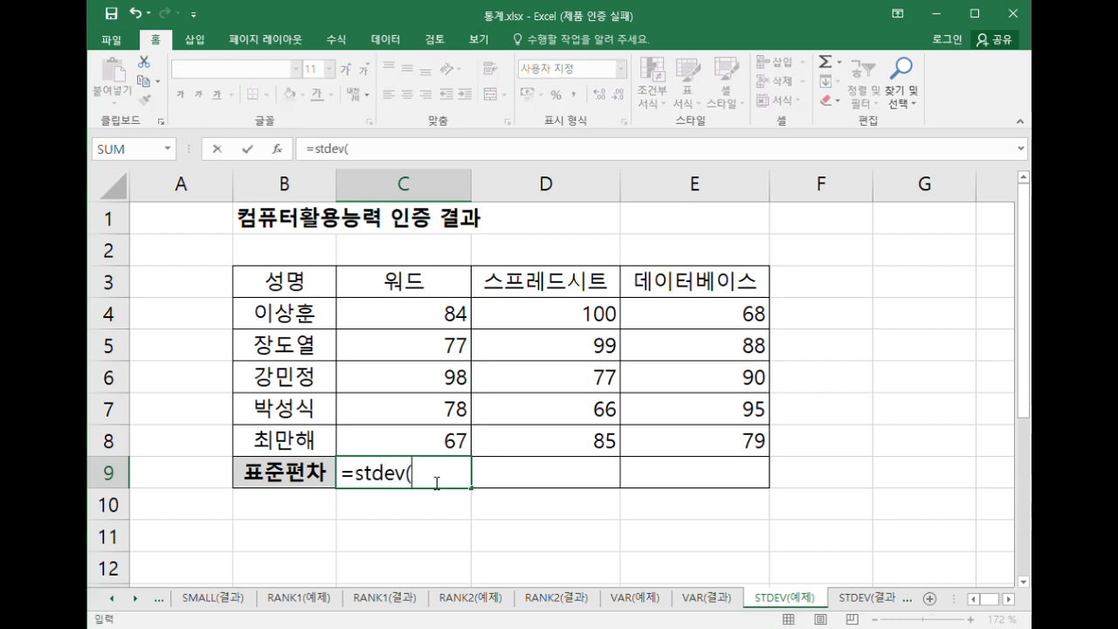
{"action": "left_click_drag", "start_coordinate": [428, 311], "coordinate": [434, 439]}
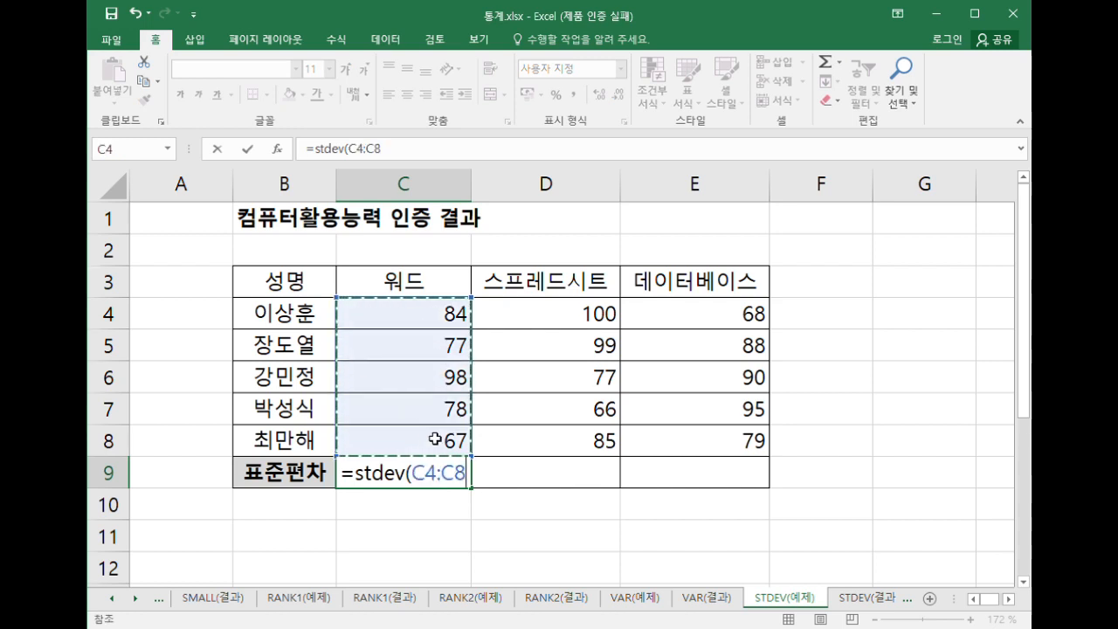
{"action": "type", "text": ")"}
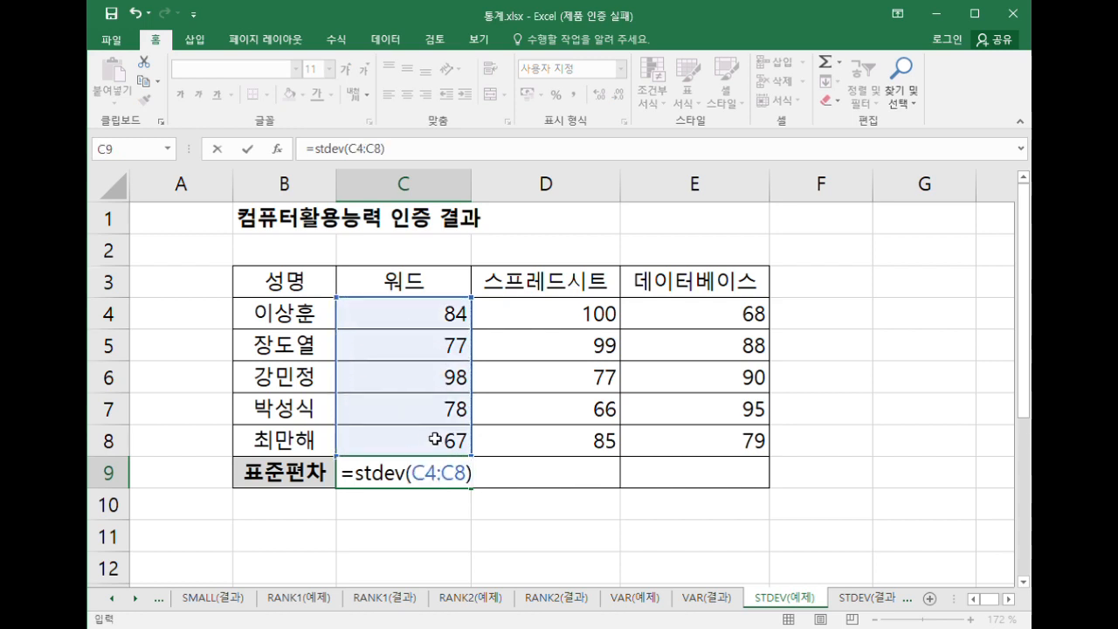
{"action": "key", "text": "Return"}
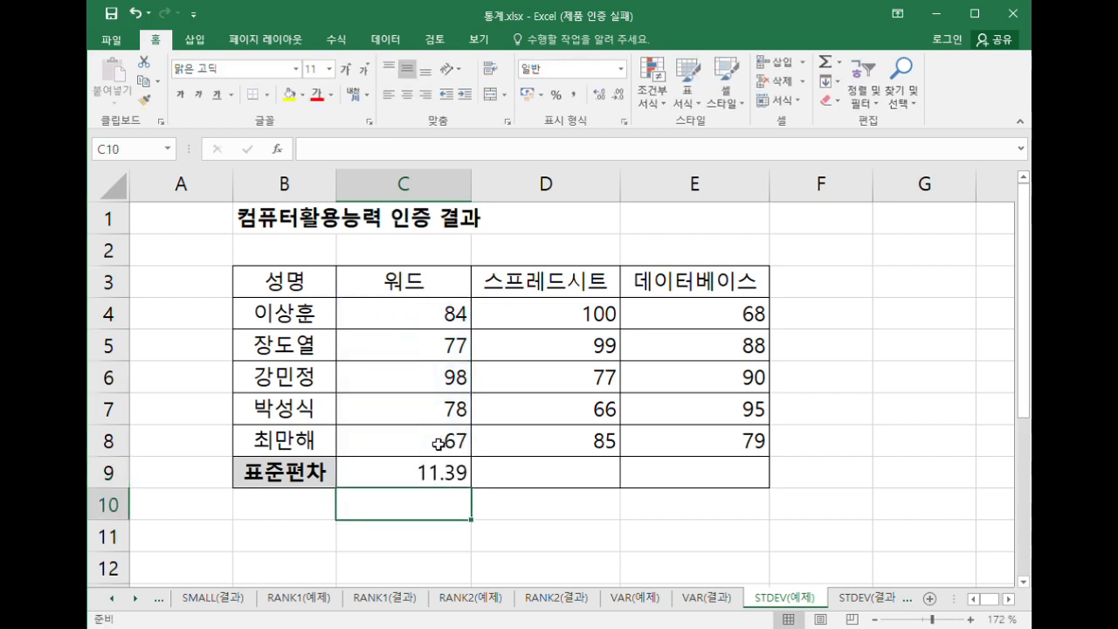
Fill the standard deviation formula from C9 across to D9 and E9 for the 스프레드시트 and 데이터베이스 columns.
{"action": "left_click", "coordinate": [449, 480]}
{"action": "left_click_drag", "start_coordinate": [474, 484], "coordinate": [734, 489]}
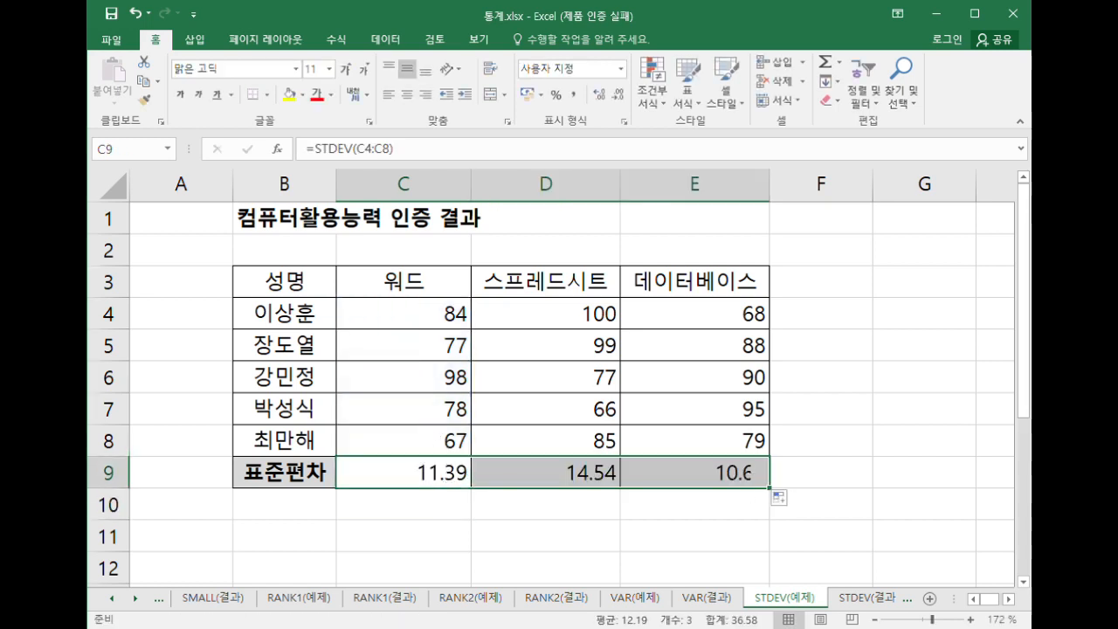
{"action": "left_click", "coordinate": [812, 340]}
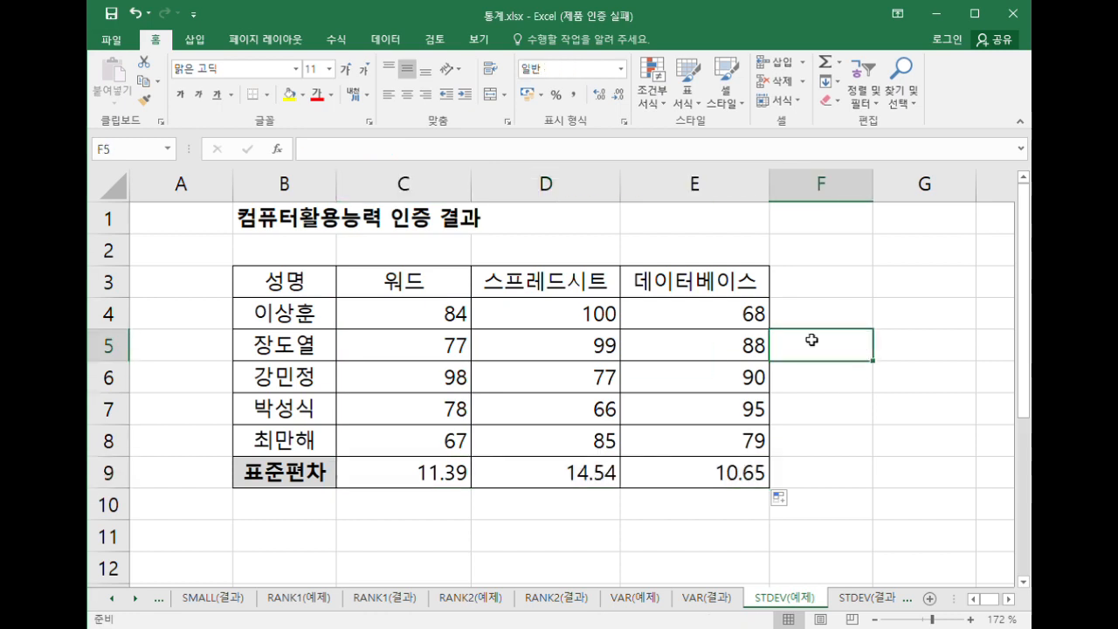
On the COUNT1(예제) sheet, list the function names count, counta and countblank in cells E6 to E8.
{"action": "left_click", "coordinate": [850, 599]}
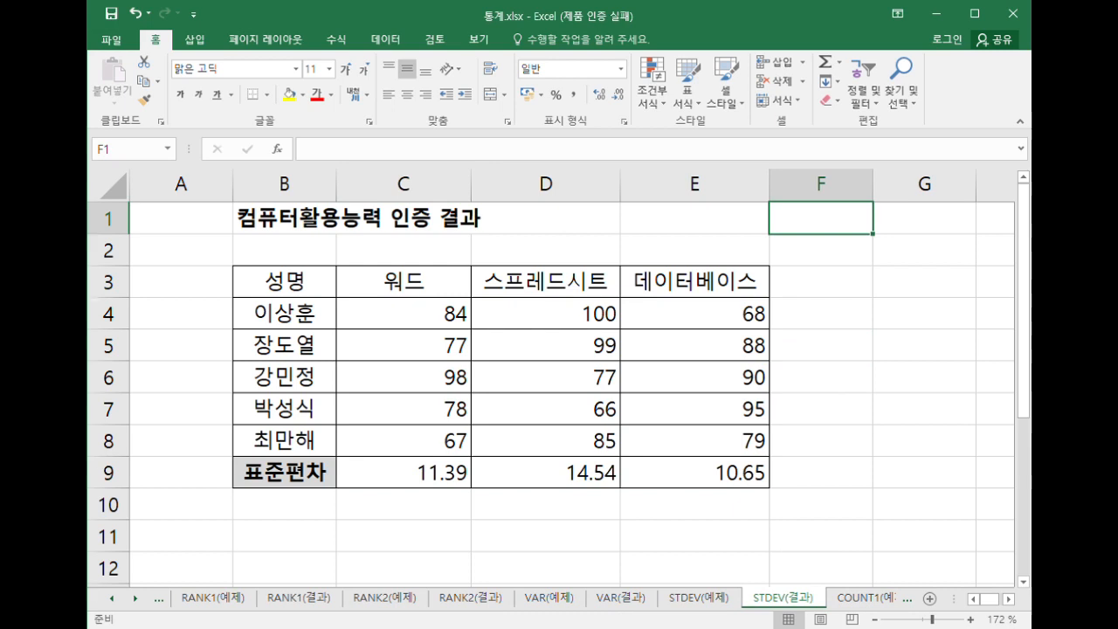
{"action": "left_click", "coordinate": [867, 601]}
{"action": "left_click", "coordinate": [533, 517]}
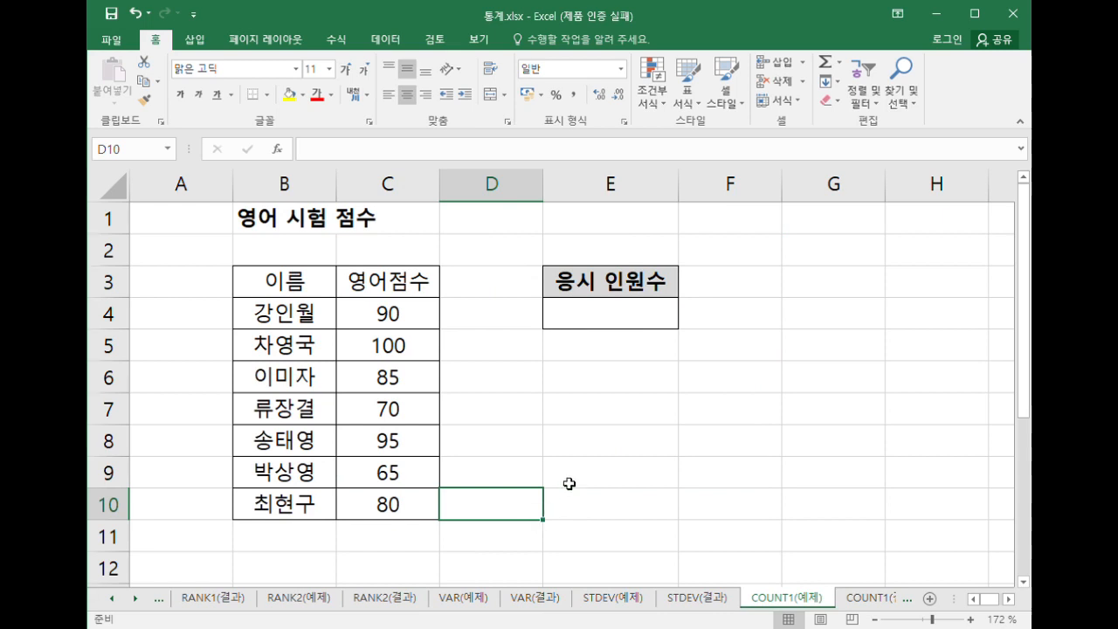
{"action": "left_click", "coordinate": [600, 417]}
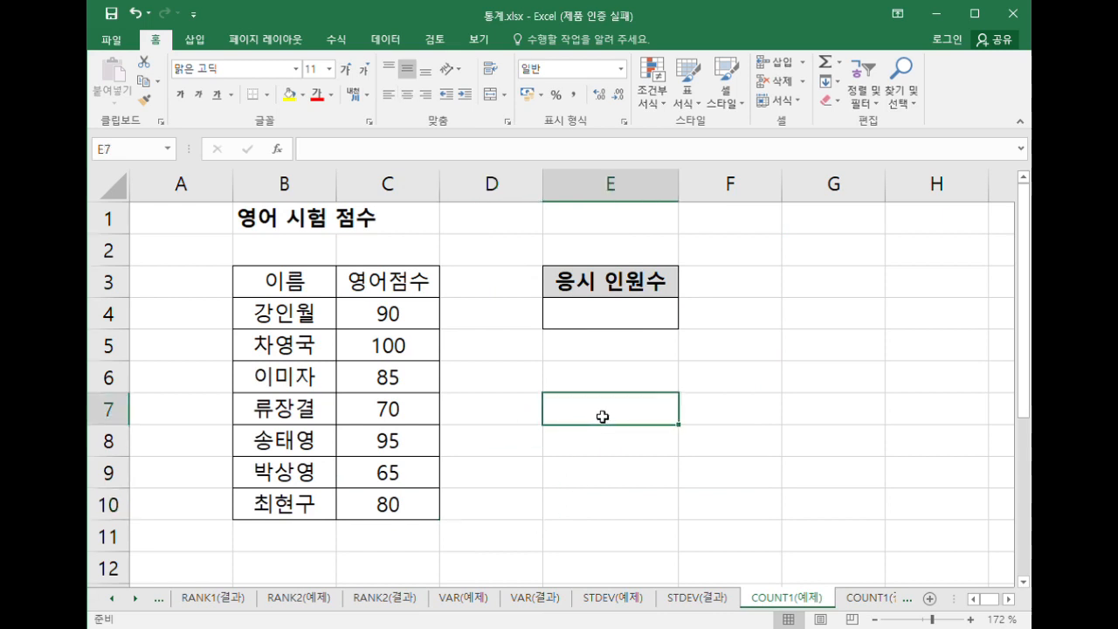
{"action": "left_click", "coordinate": [593, 348]}
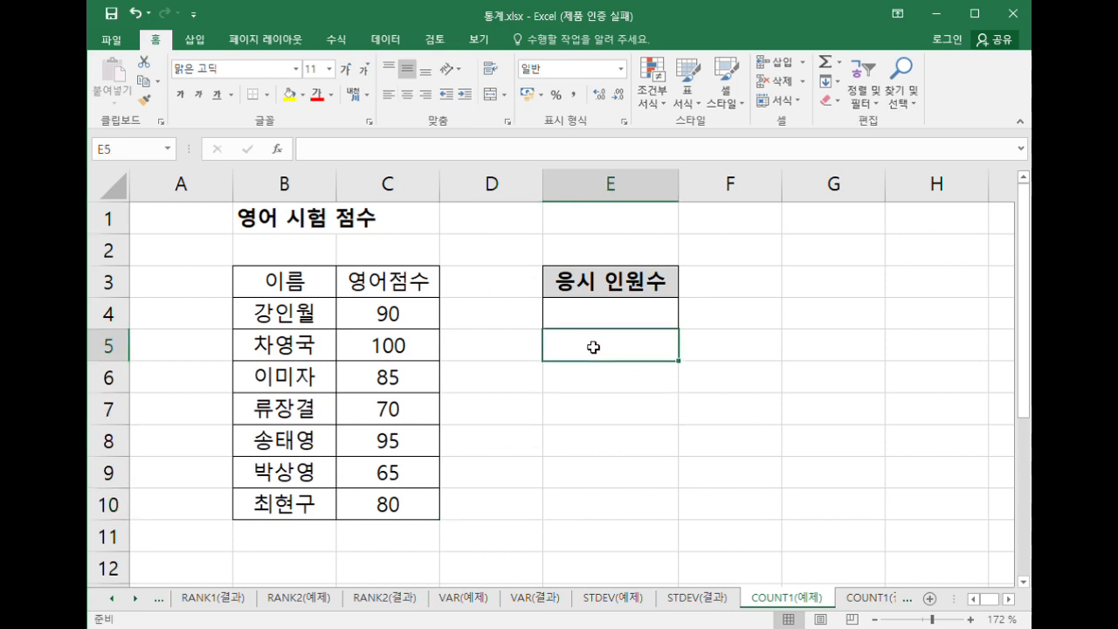
{"action": "key", "text": "Return"}
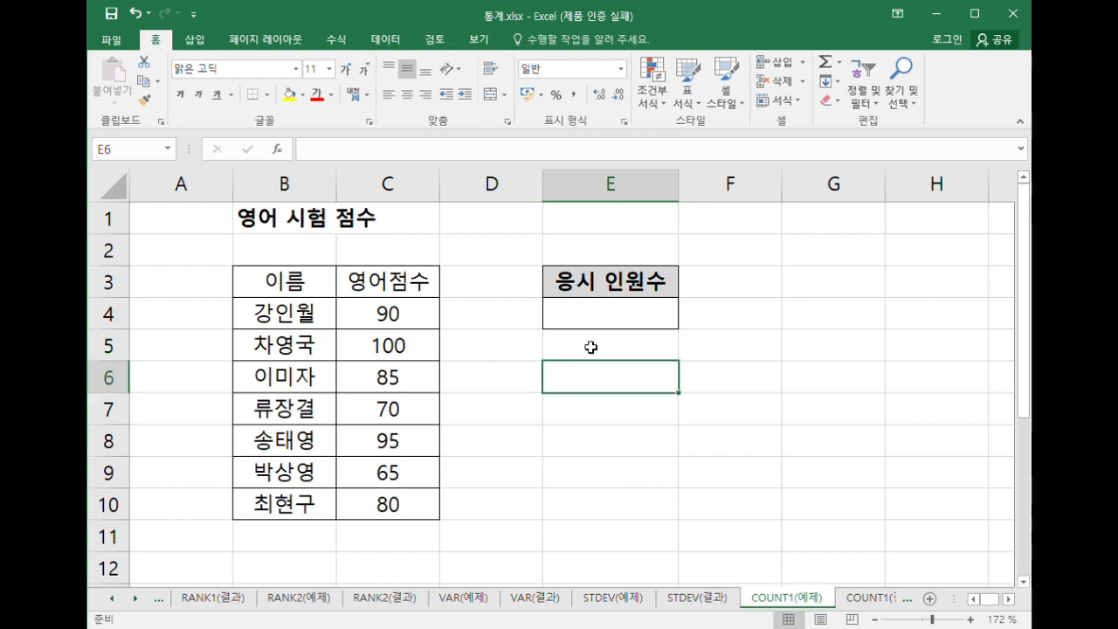
{"action": "type", "text": "count"}
{"action": "key", "text": "Return"}
{"action": "type", "text": "coun"}
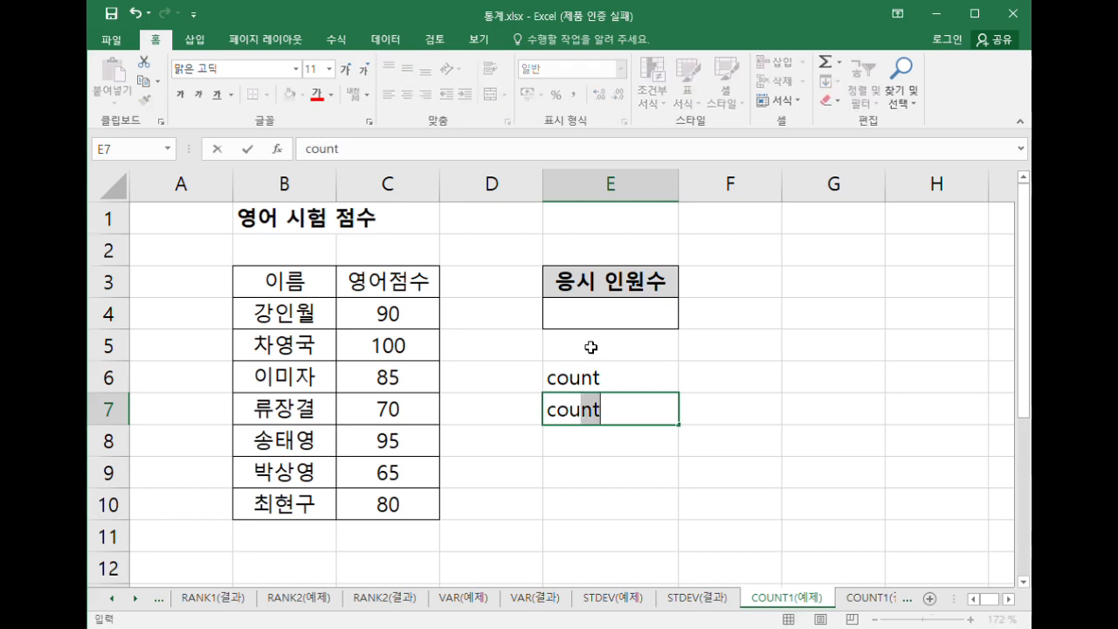
{"action": "type", "text": "ta"}
{"action": "key", "text": "Return"}
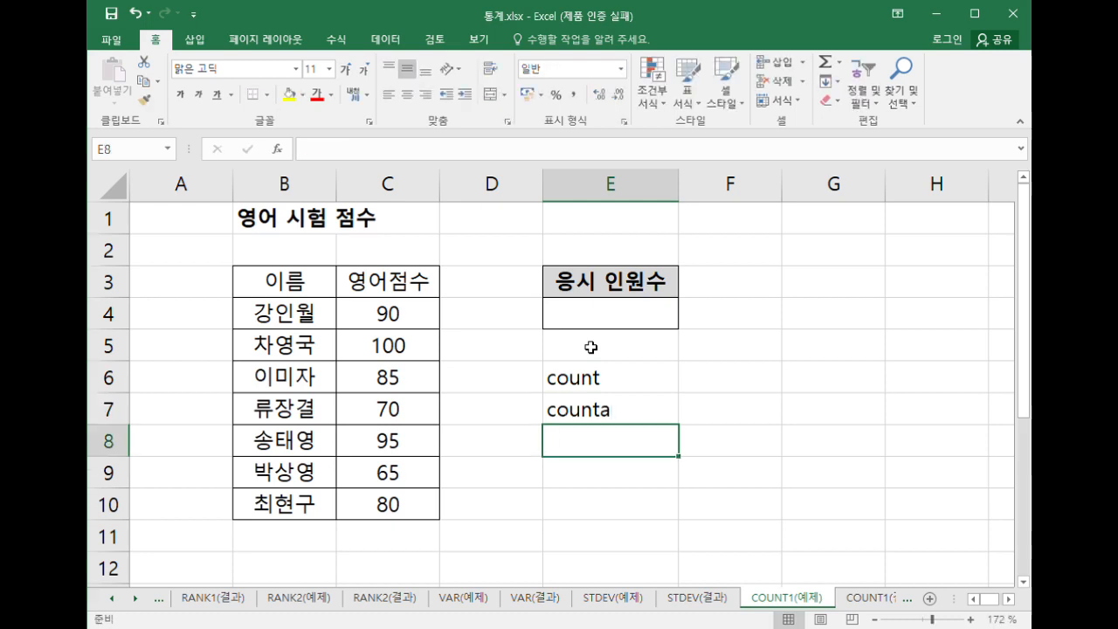
{"action": "type", "text": "countblank"}
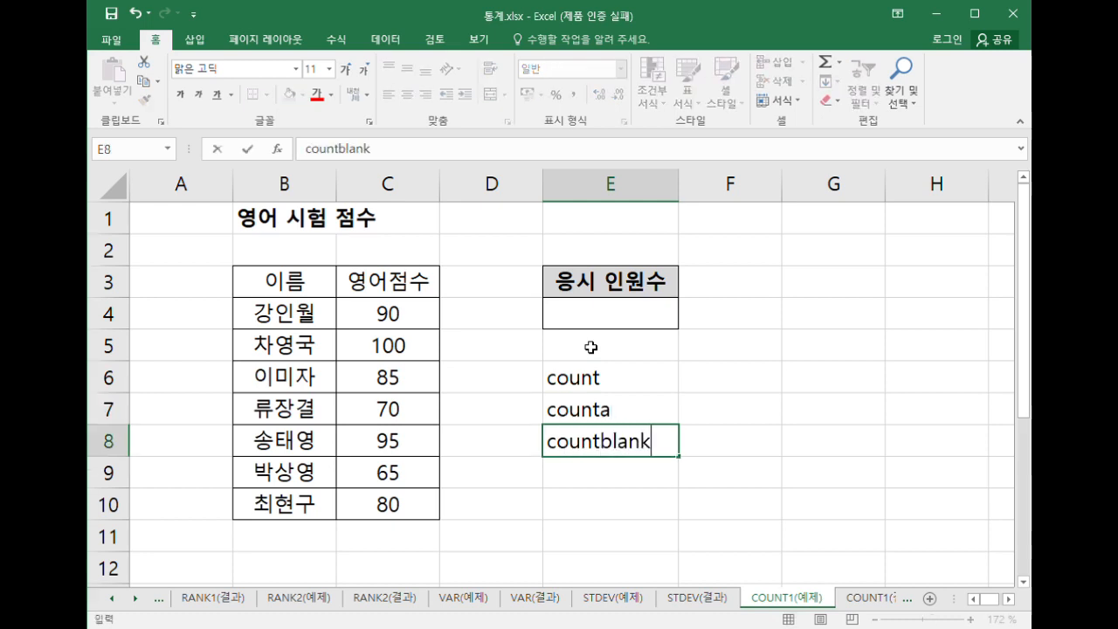
{"action": "key", "text": "Return"}
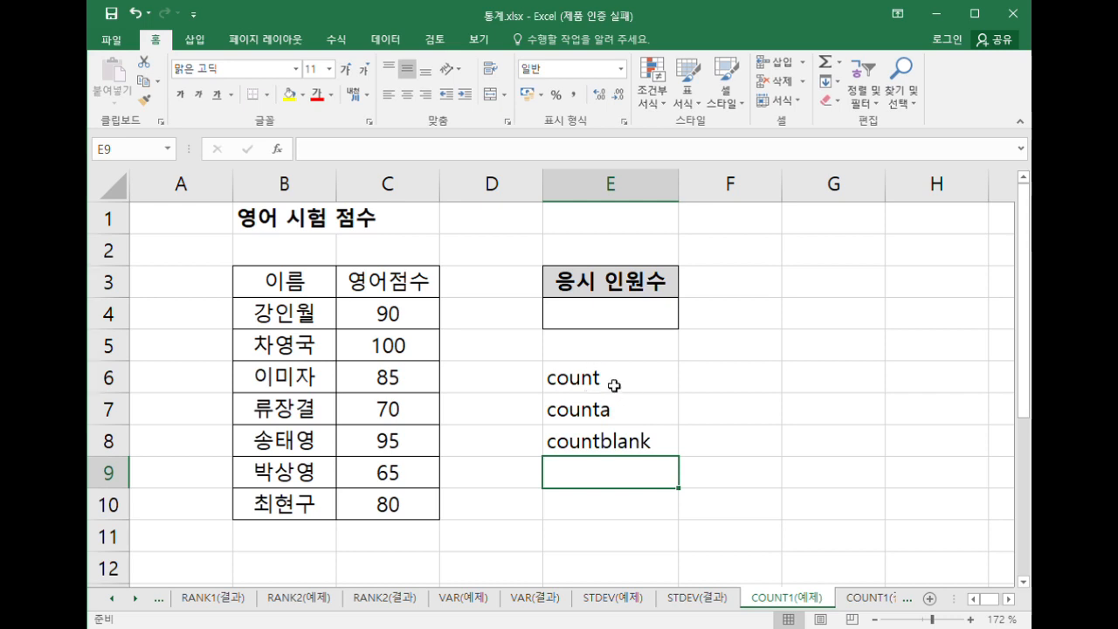
Describe count in F6 with the text 셀범위 중에 숫자가 있는 셀의 개수.
{"action": "left_click", "coordinate": [615, 385]}
{"action": "left_click", "coordinate": [713, 381]}
{"action": "type", "text": "qja"}
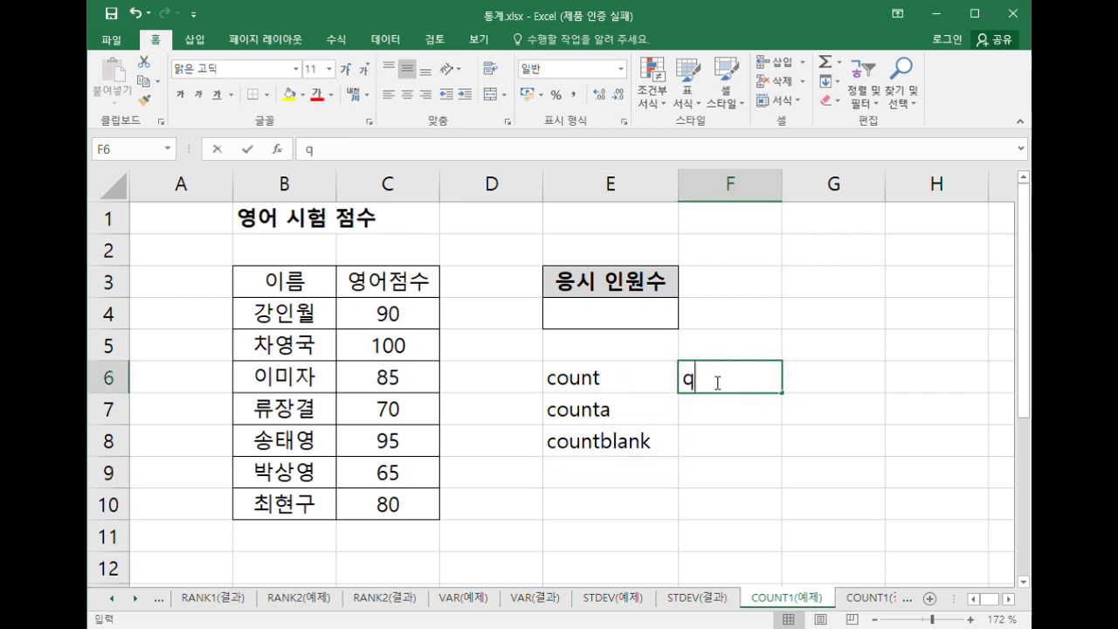
{"action": "key", "text": "BackSpace"}
{"action": "key", "text": "BackSpace"}
{"action": "key", "text": "BackSpace"}
{"action": "type", "text": "셀ㅓㅁ"}
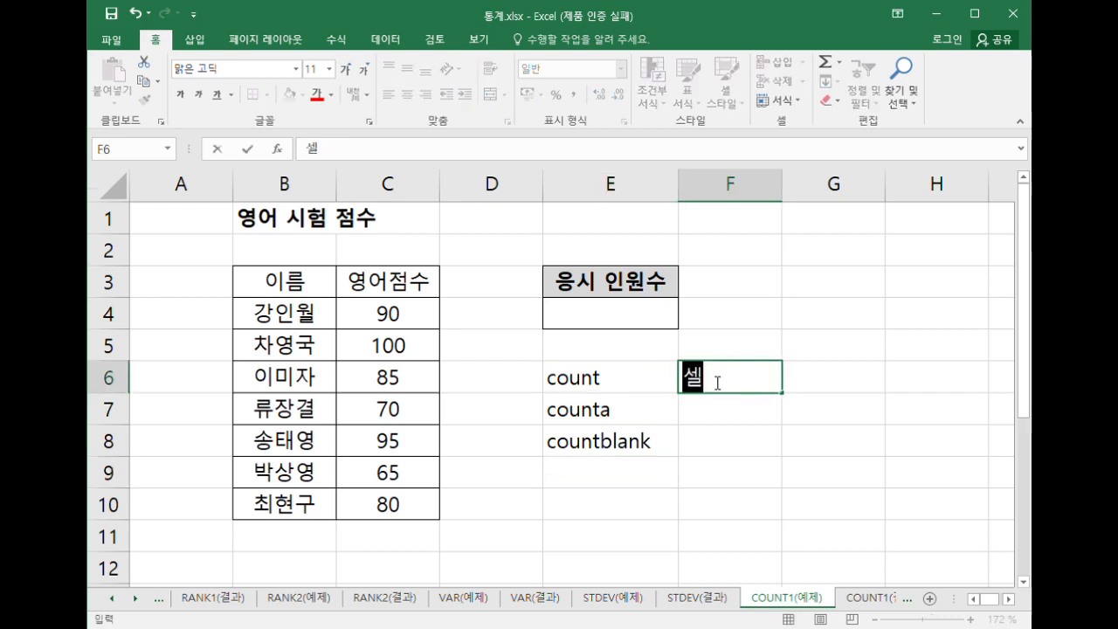
{"action": "key", "text": "BackSpace"}
{"action": "key", "text": "BackSpace"}
{"action": "key", "text": "BackSpace"}
{"action": "type", "text": "셀범위 중"}
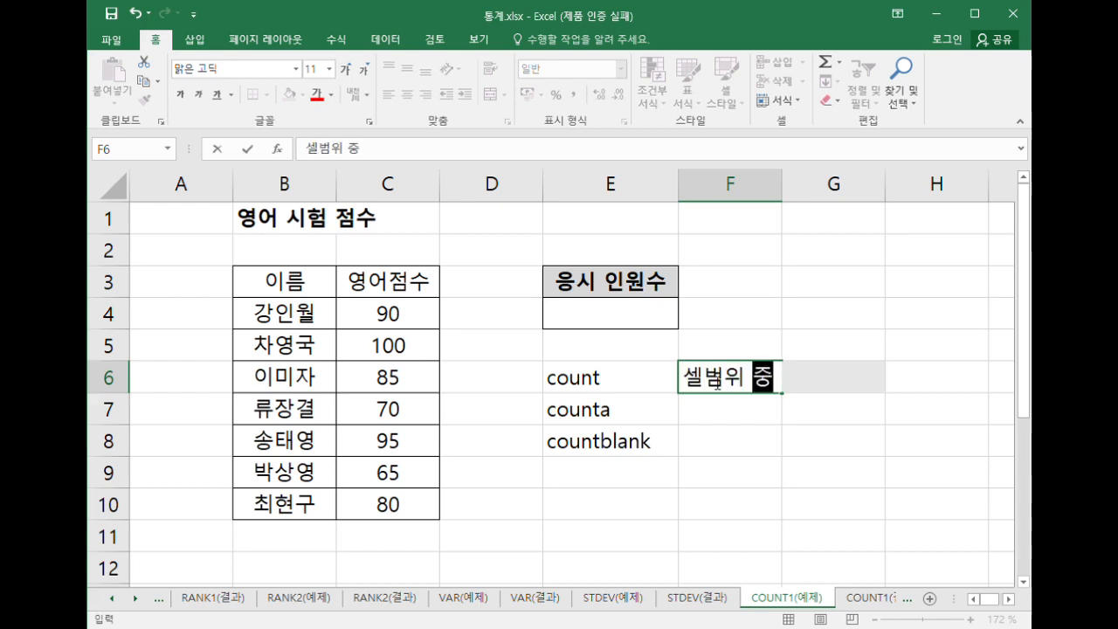
{"action": "type", "text": "에 숫자가 있는 ㅔㅅㄹㅇ"}
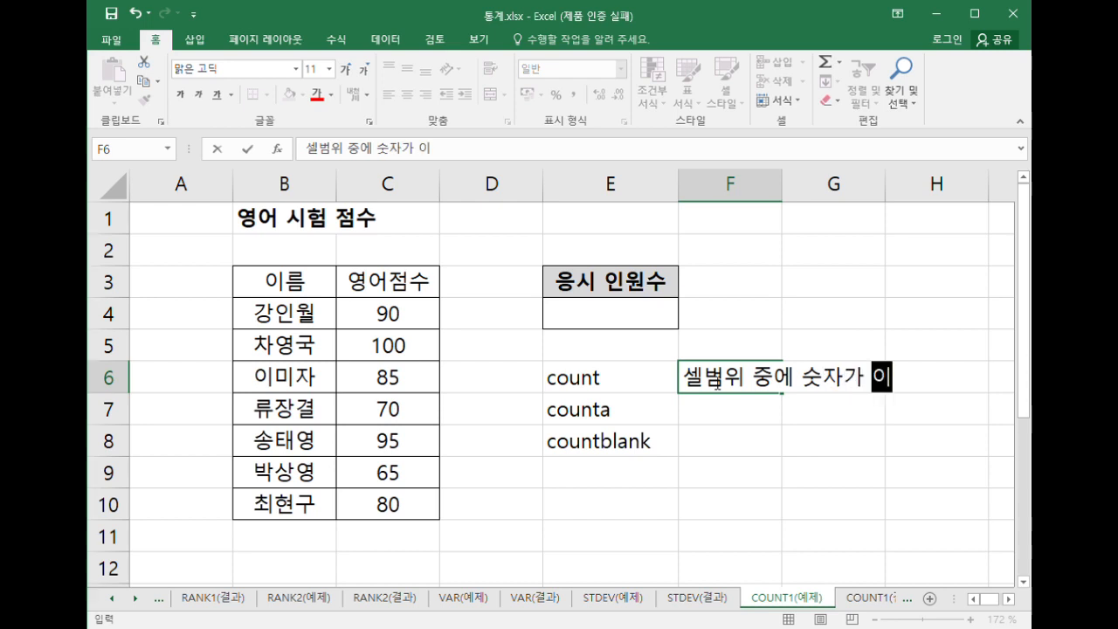
{"action": "key", "text": "BackSpace"}
{"action": "key", "text": "BackSpace"}
{"action": "key", "text": "BackSpace"}
{"action": "key", "text": "BackSpace"}
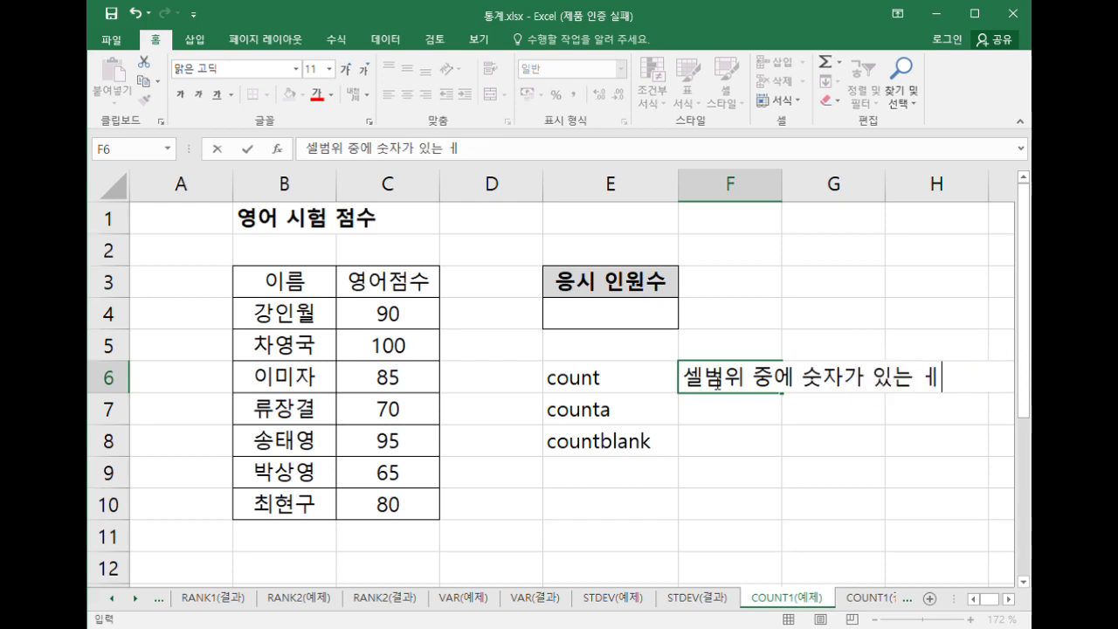
{"action": "type", "text": "셀의 개수"}
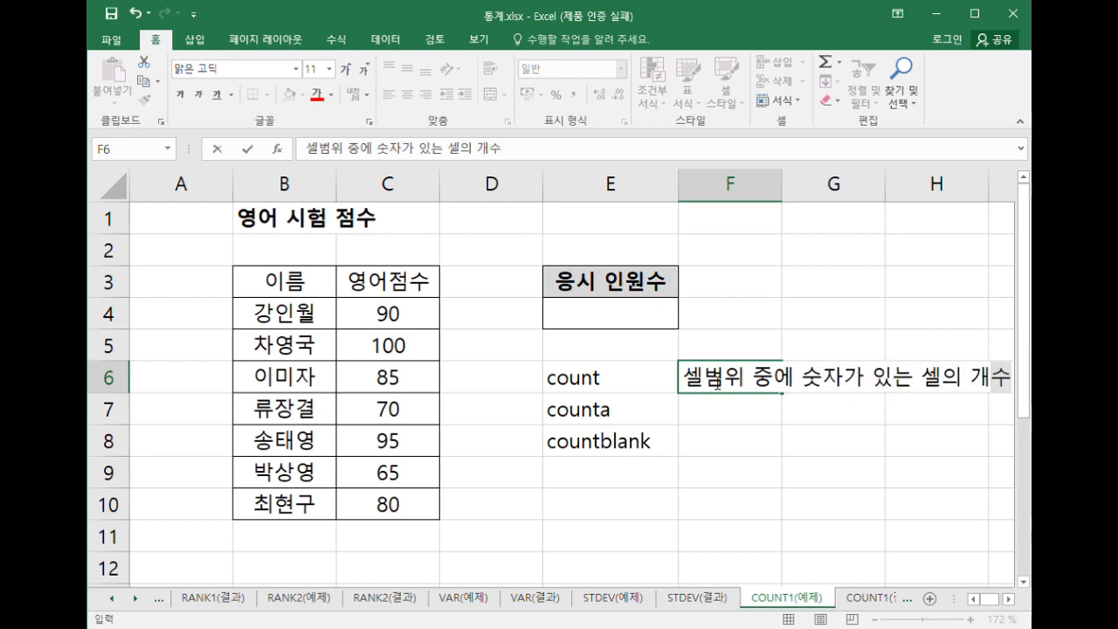
{"action": "left_click", "coordinate": [1009, 599]}
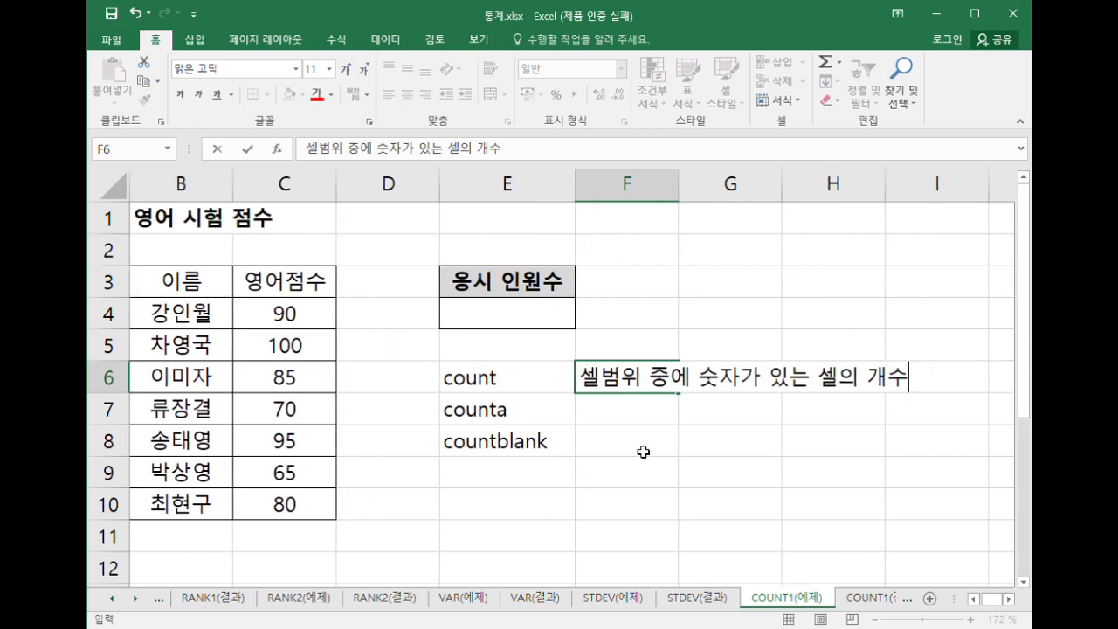
{"action": "left_click", "coordinate": [644, 414]}
Copy the F6 description into F7 for counta and edit it to read 셀범위 중에 숫자, 문자등 있는 셀의 개수.
{"action": "left_click_drag", "start_coordinate": [609, 375], "coordinate": [579, 374]}
{"action": "key", "text": "ctrl+c"}
{"action": "left_click", "coordinate": [640, 408]}
{"action": "key", "text": "ctrl+v"}
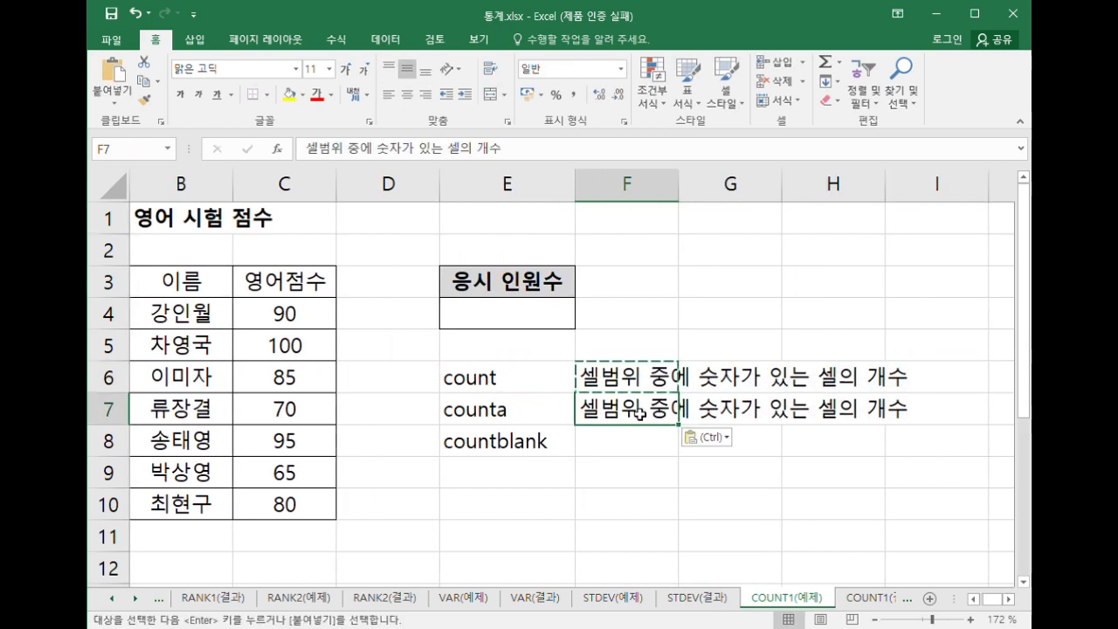
{"action": "double_click", "coordinate": [640, 408]}
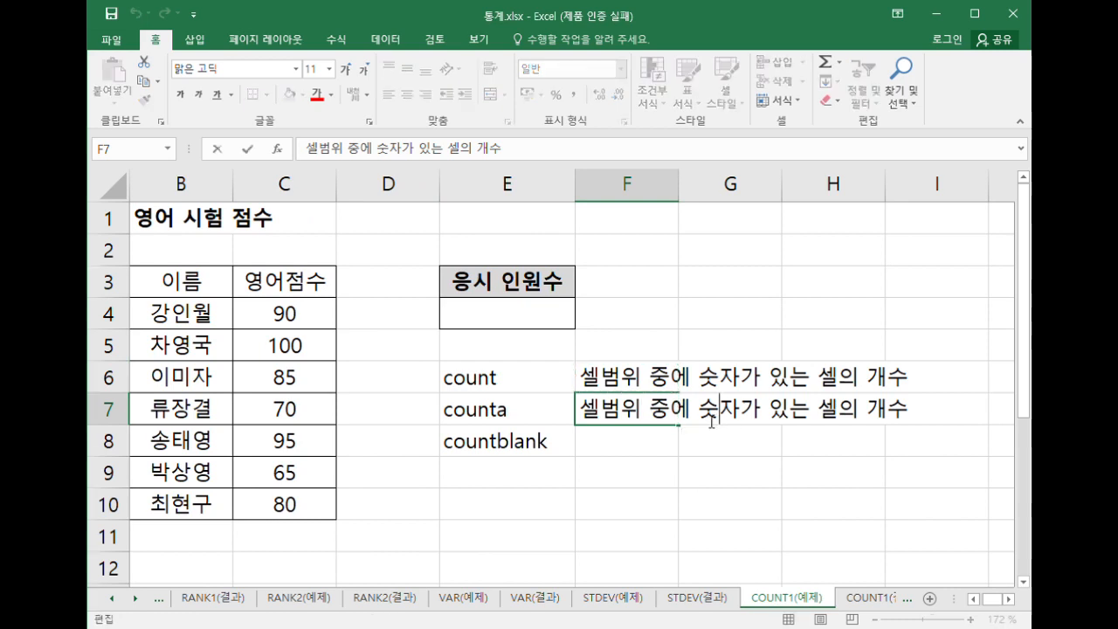
{"action": "left_click", "coordinate": [706, 410]}
{"action": "key", "text": "Right"}
{"action": "key", "text": "Right"}
{"action": "type", "text": ", 문자등"}
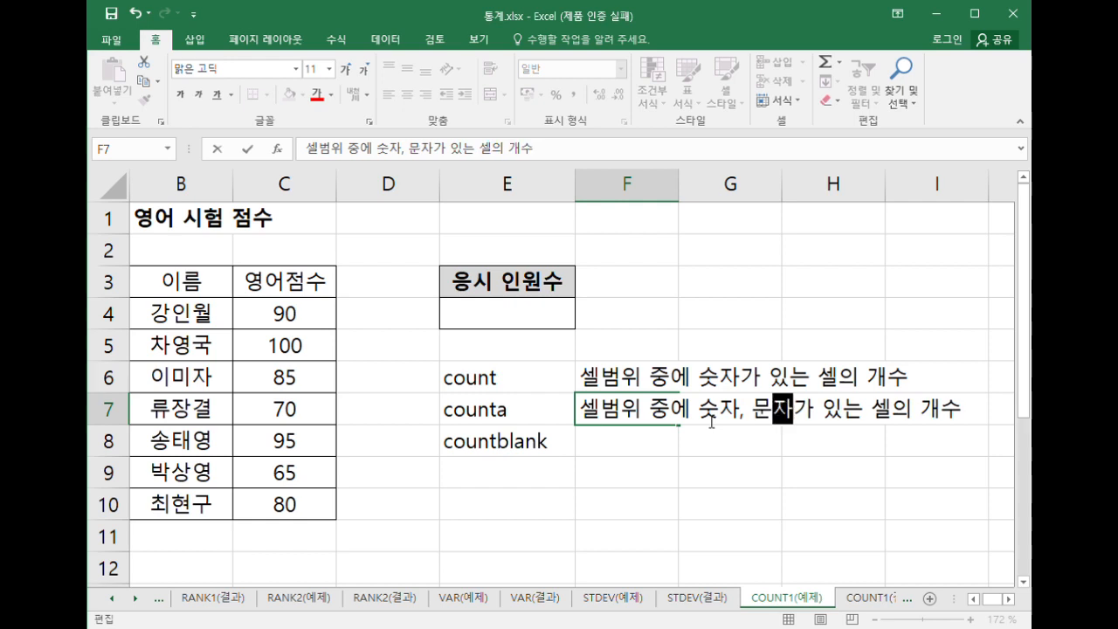
{"action": "key", "text": "Delete"}
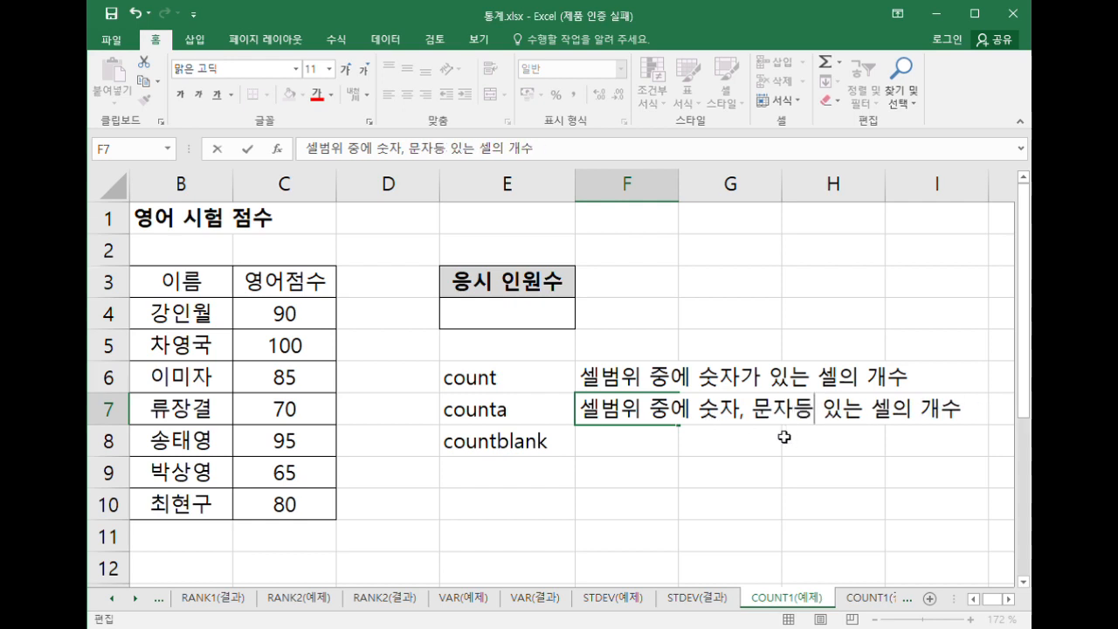
{"action": "left_click", "coordinate": [617, 445]}
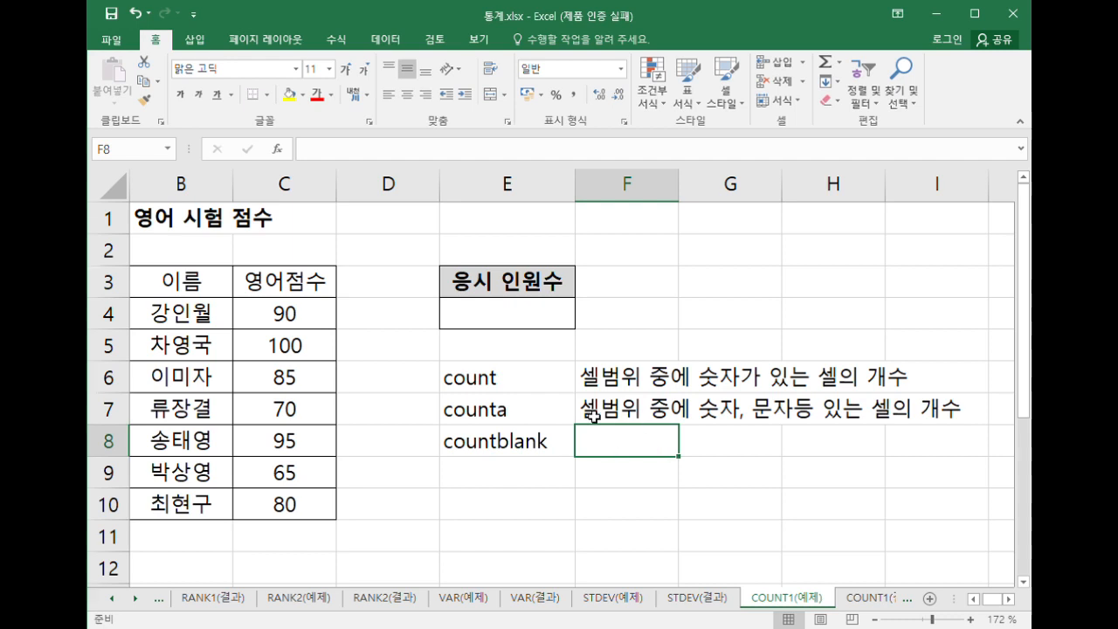
Describe countblank in F8 with the text 셀범위 중에 빈셀의 개수.
{"action": "left_click", "coordinate": [508, 413]}
{"action": "left_click", "coordinate": [499, 449]}
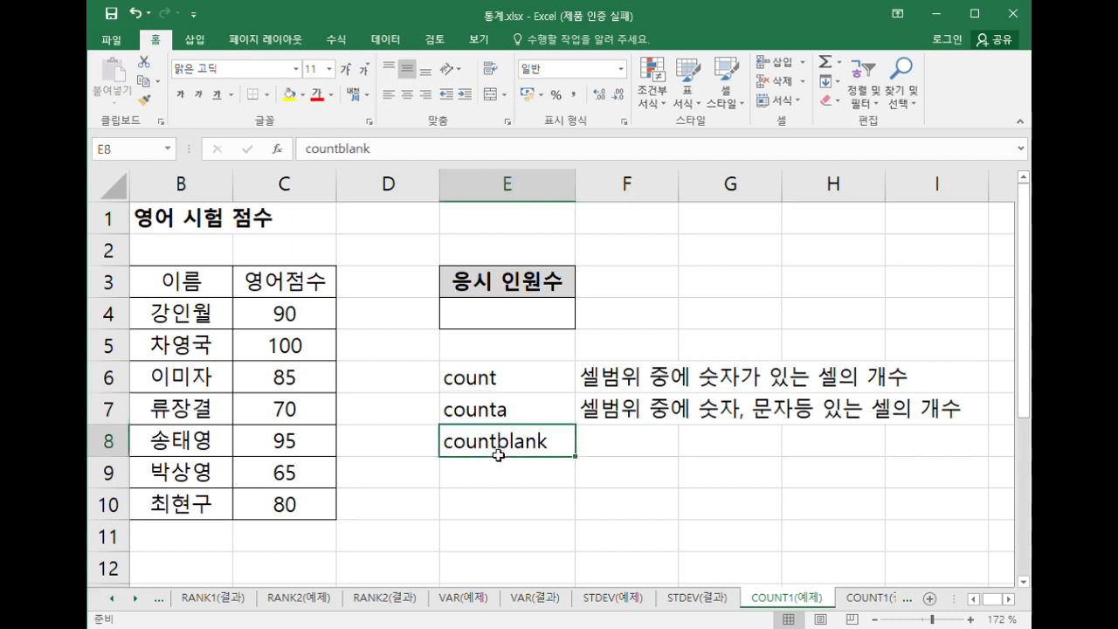
{"action": "left_click", "coordinate": [625, 438]}
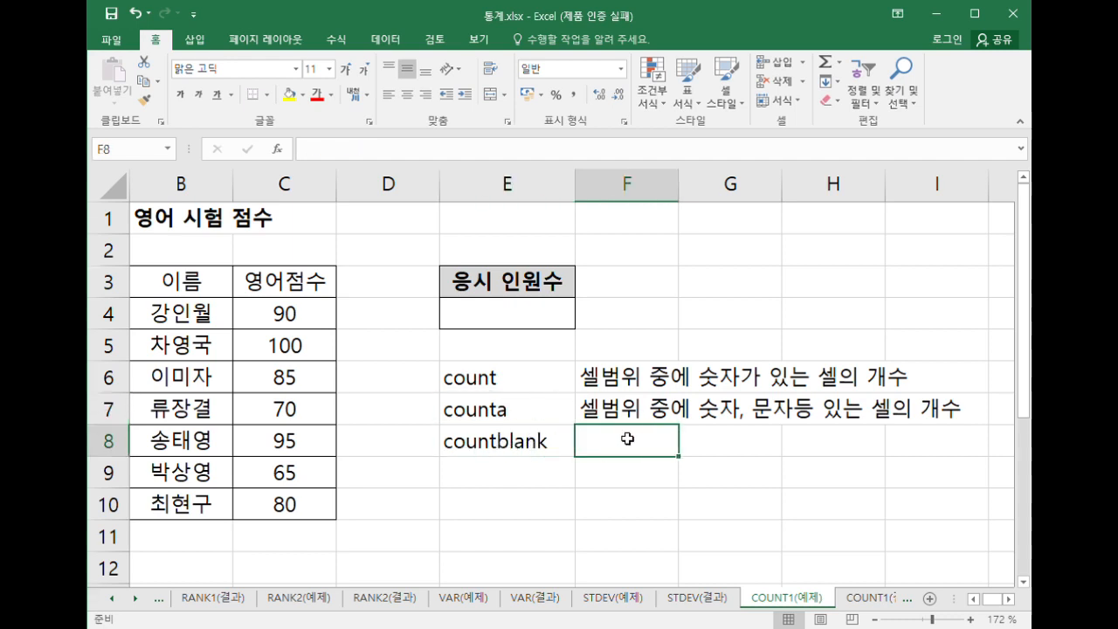
{"action": "type", "text": "셀"}
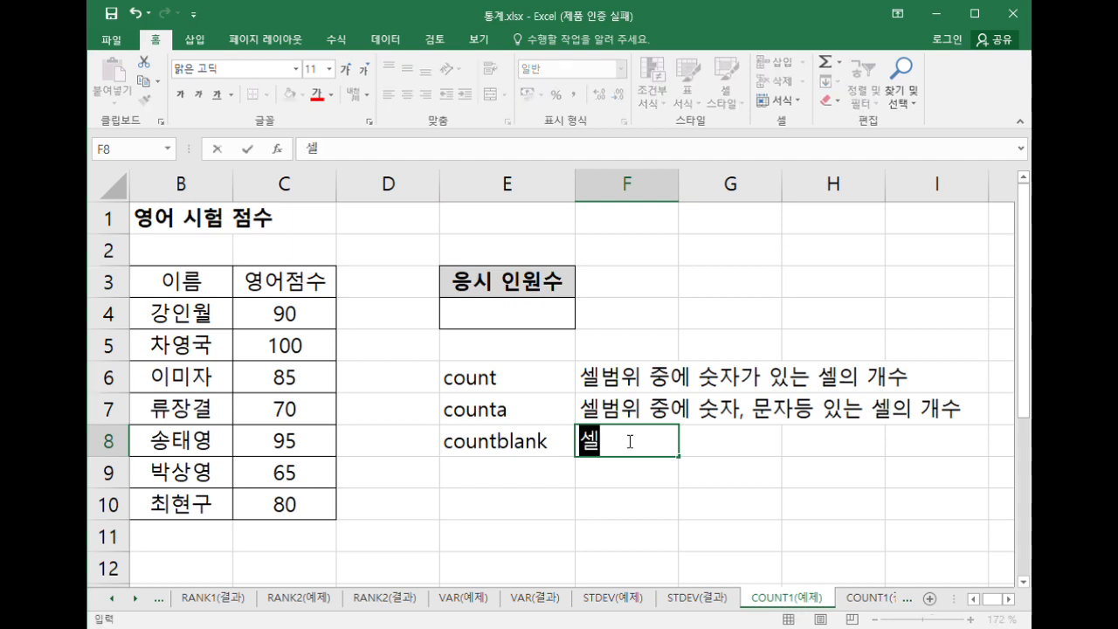
{"action": "type", "text": "범위 중에"}
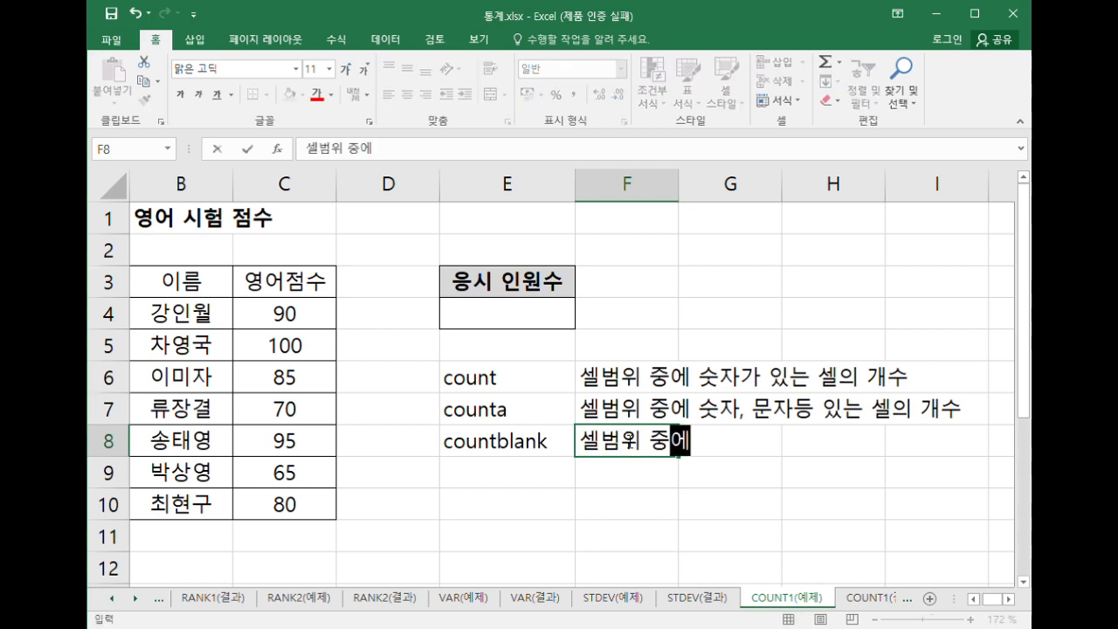
{"action": "type", "text": " 빈ㅅ셀의 개수"}
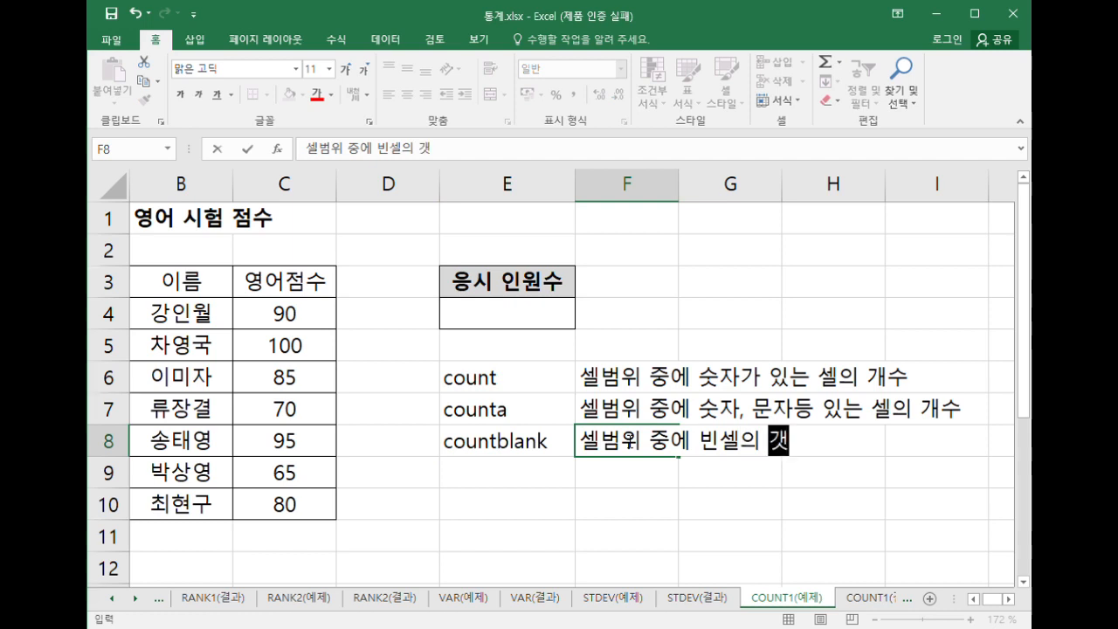
{"action": "key", "text": "Return"}
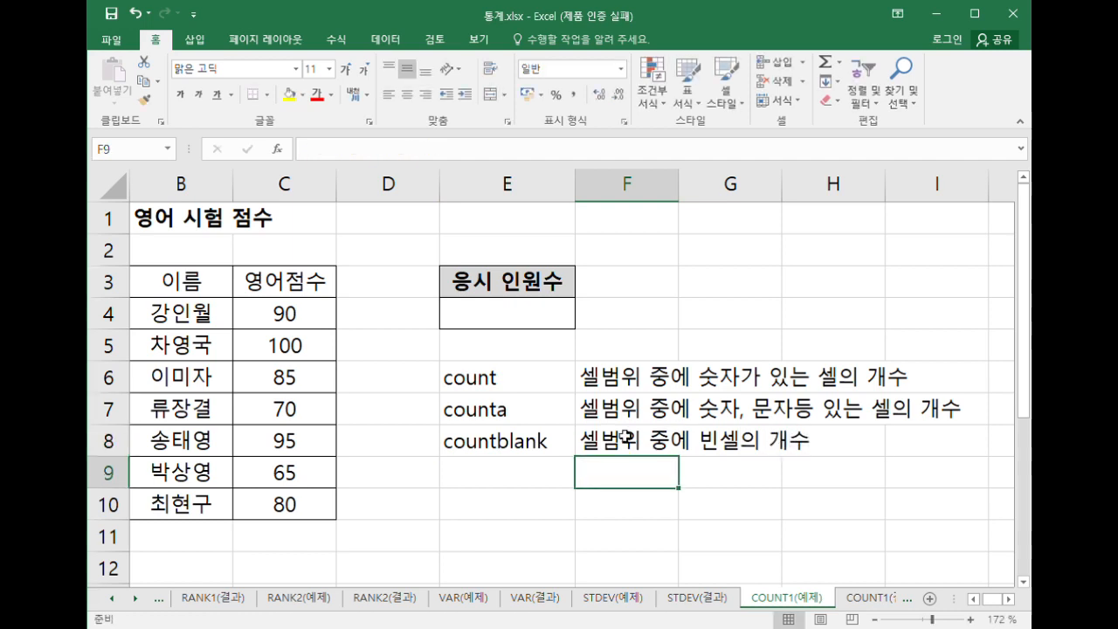
{"action": "left_click_drag", "start_coordinate": [497, 411], "coordinate": [501, 444]}
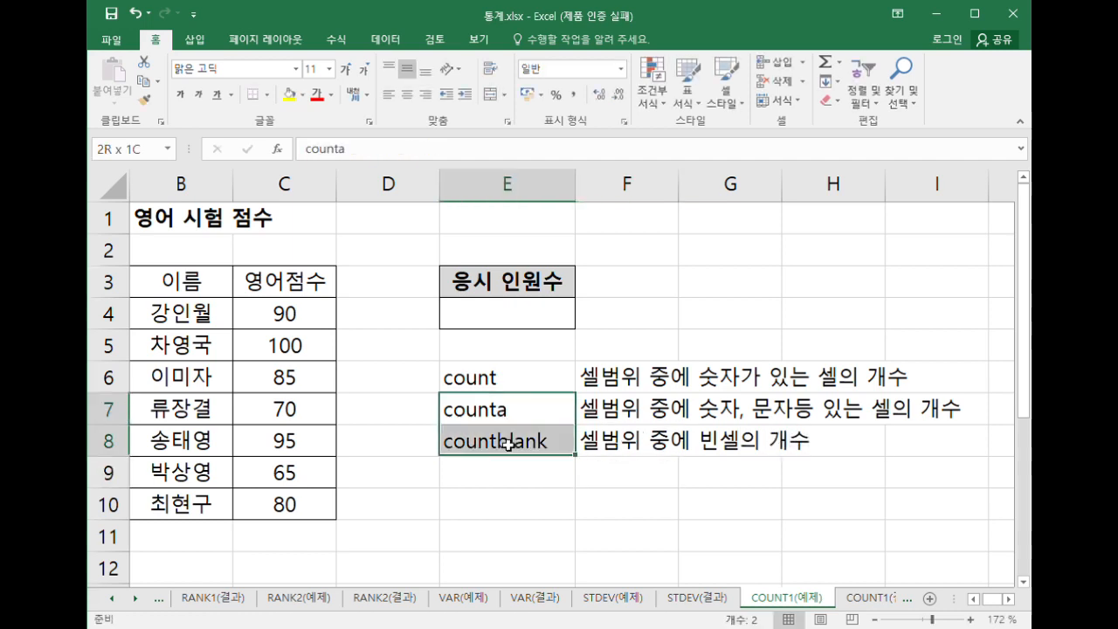
{"action": "left_click", "coordinate": [448, 496]}
{"action": "left_click_drag", "start_coordinate": [382, 513], "coordinate": [162, 503]}
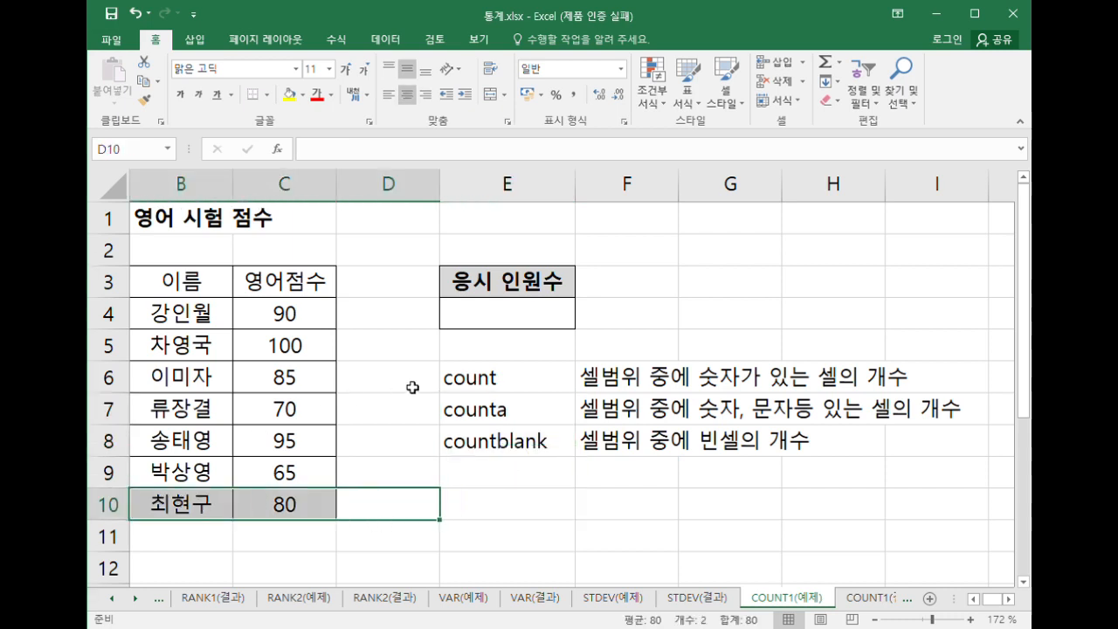
Calculate the number of test takers (응시 인원수) in E4 with =COUNT(C4:C10) over the 영어점수 column.
{"action": "left_click", "coordinate": [506, 313]}
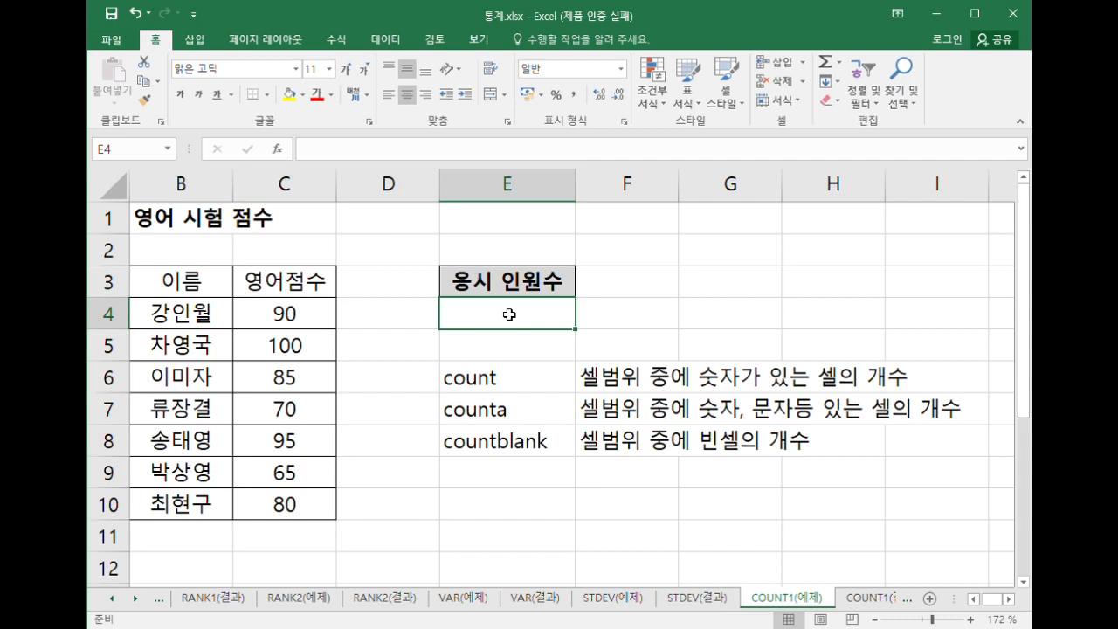
{"action": "type", "text": "=counta"}
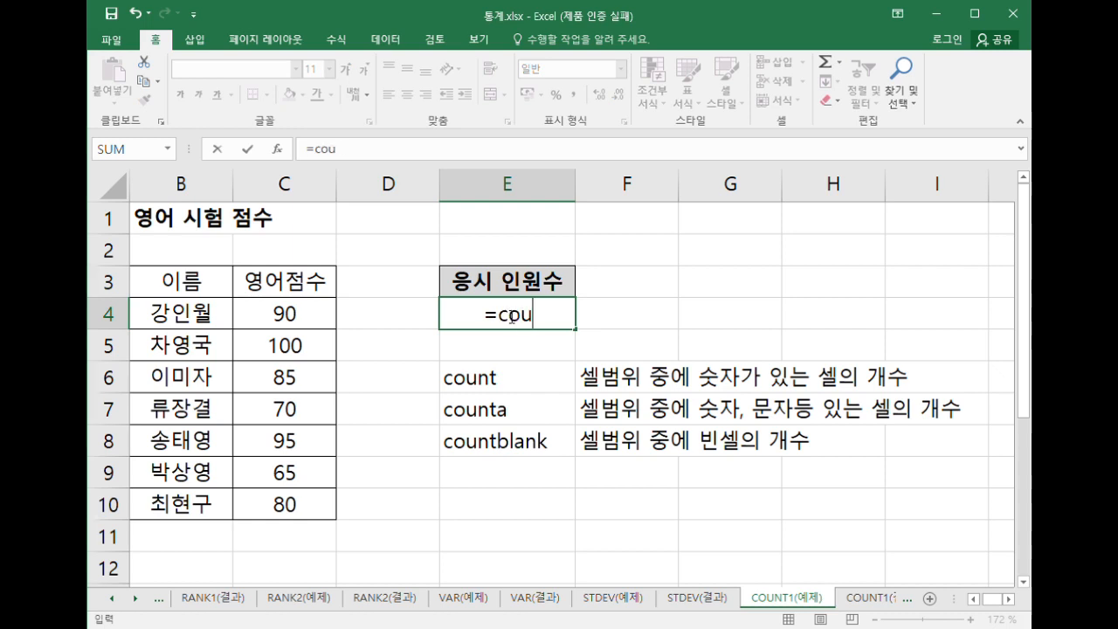
{"action": "key", "text": "BackSpace"}
{"action": "type", "text": "("}
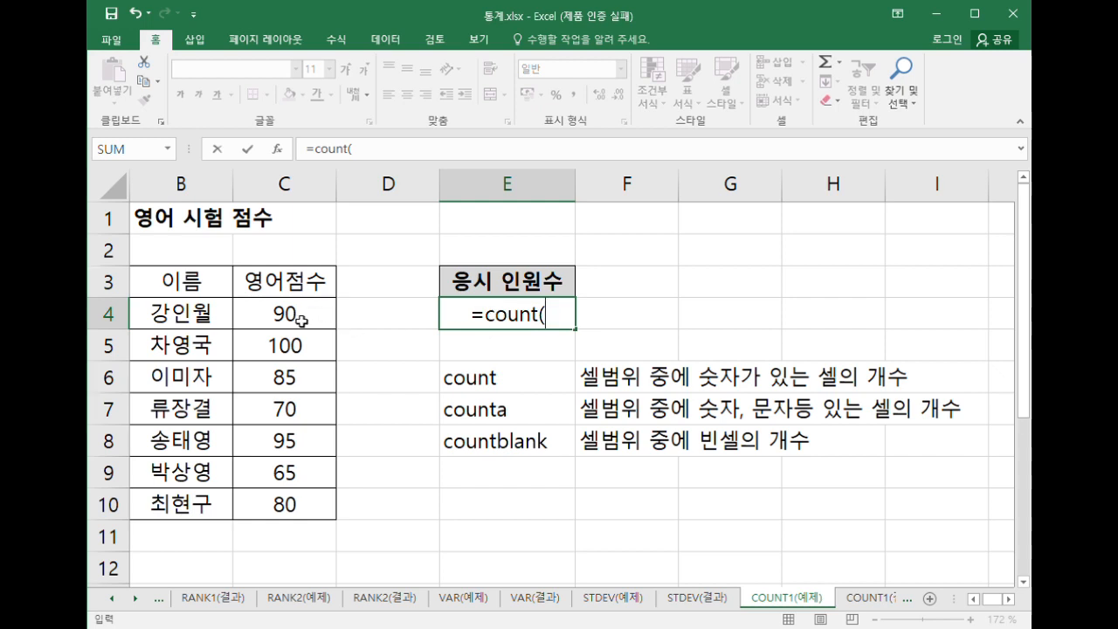
{"action": "left_click_drag", "start_coordinate": [302, 321], "coordinate": [294, 511]}
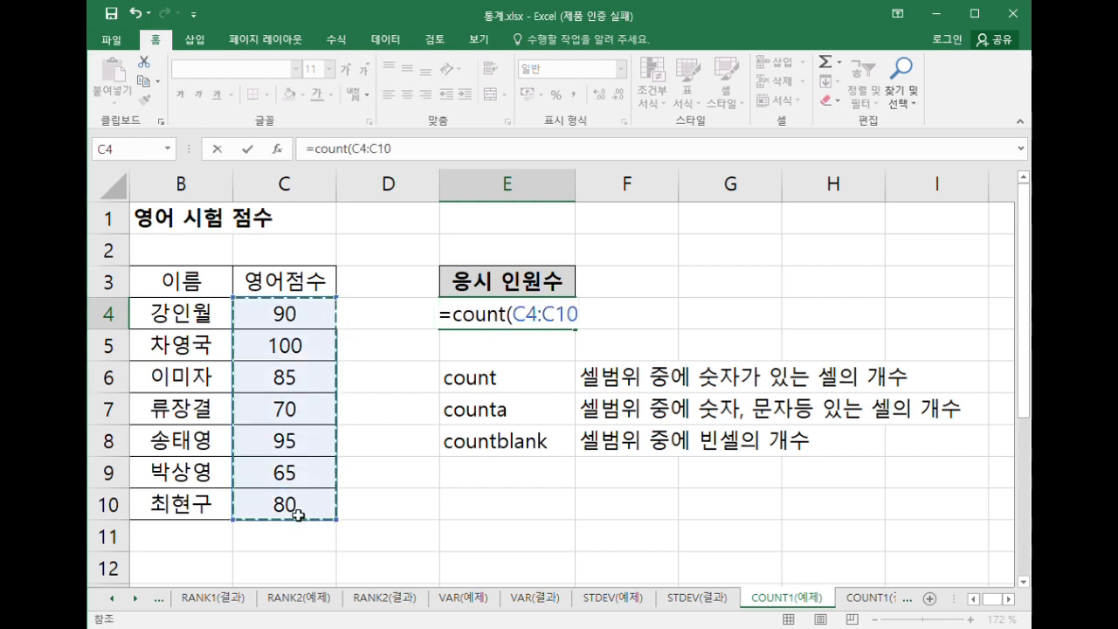
{"action": "type", "text": ")"}
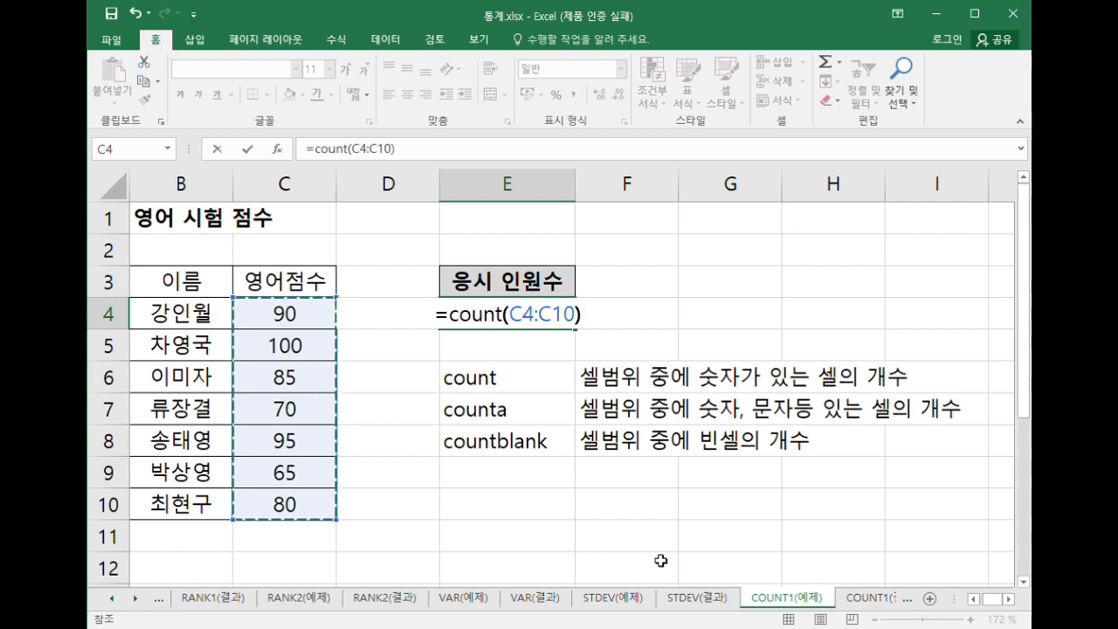
{"action": "key", "text": "Return"}
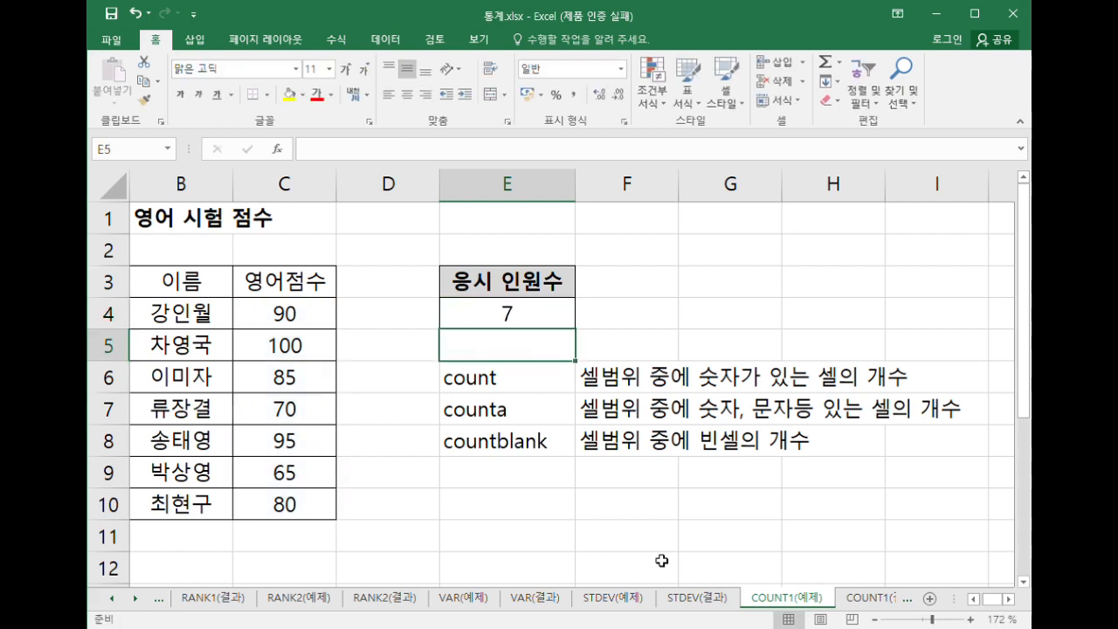
{"action": "left_click", "coordinate": [492, 374]}
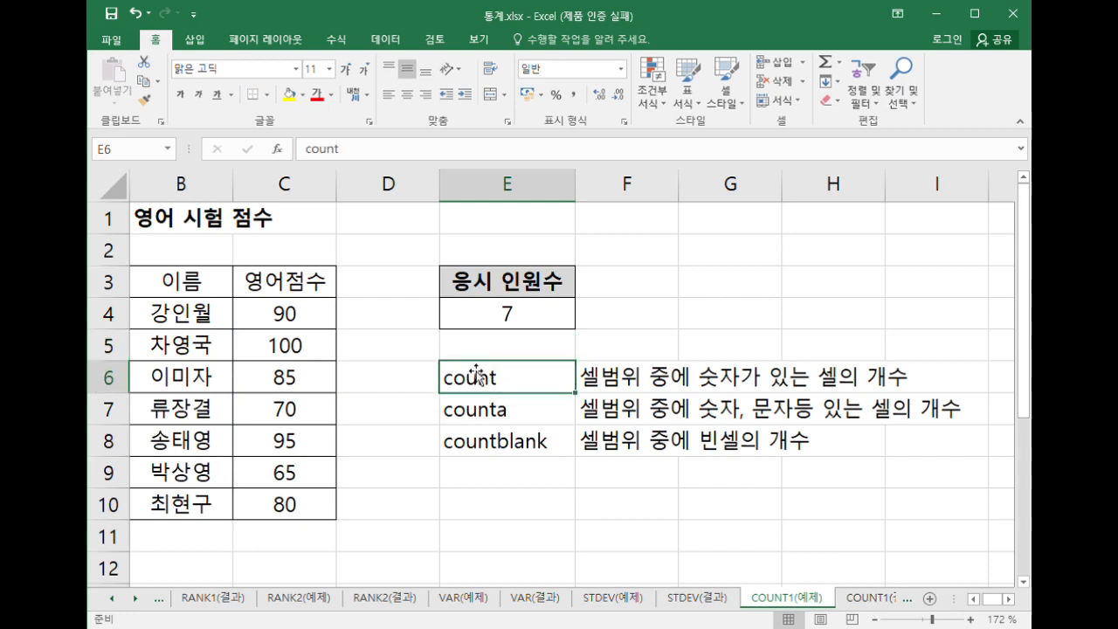
{"action": "left_click", "coordinate": [476, 418]}
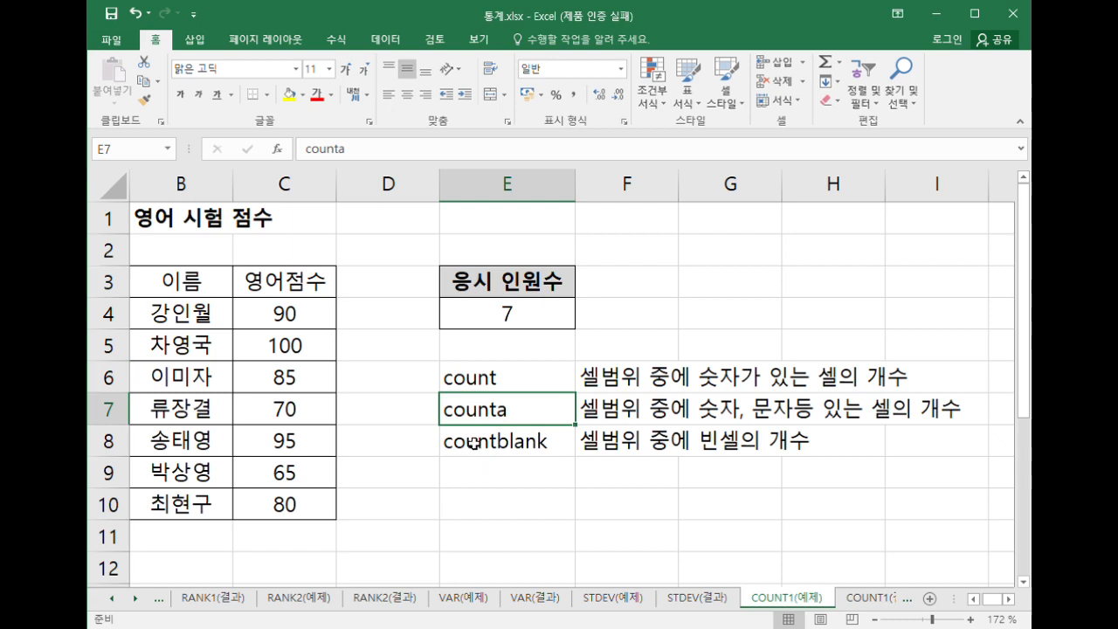
{"action": "left_click", "coordinate": [481, 453]}
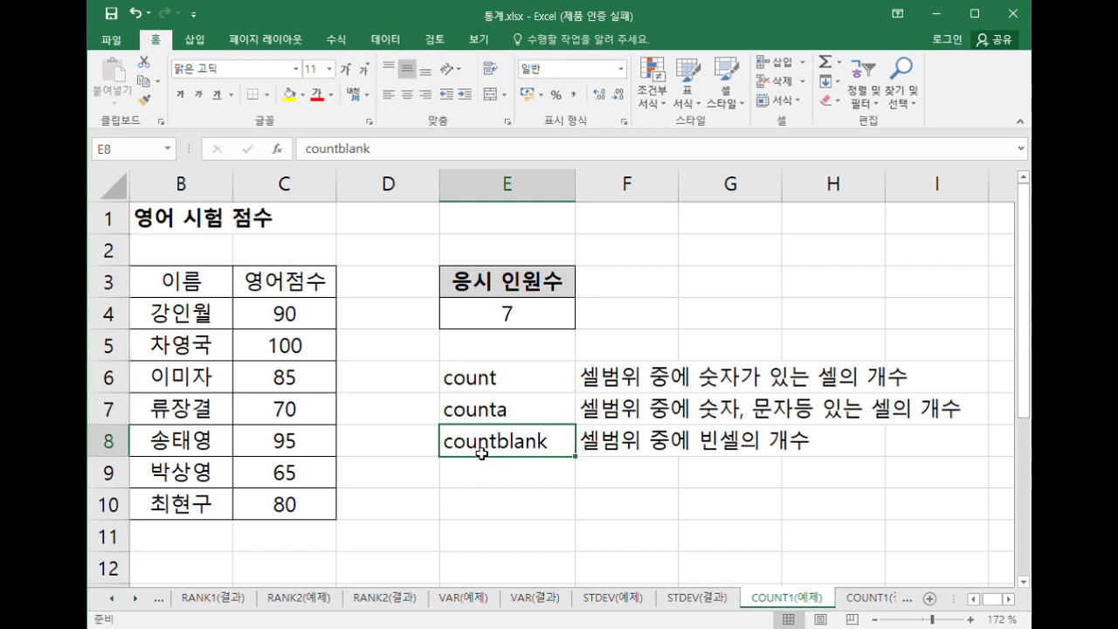
Switch to the COUNT2(예제) sheet and compare the 과제물, 중간 and 기말 entries of rows 3 and 5.
{"action": "left_click", "coordinate": [879, 605]}
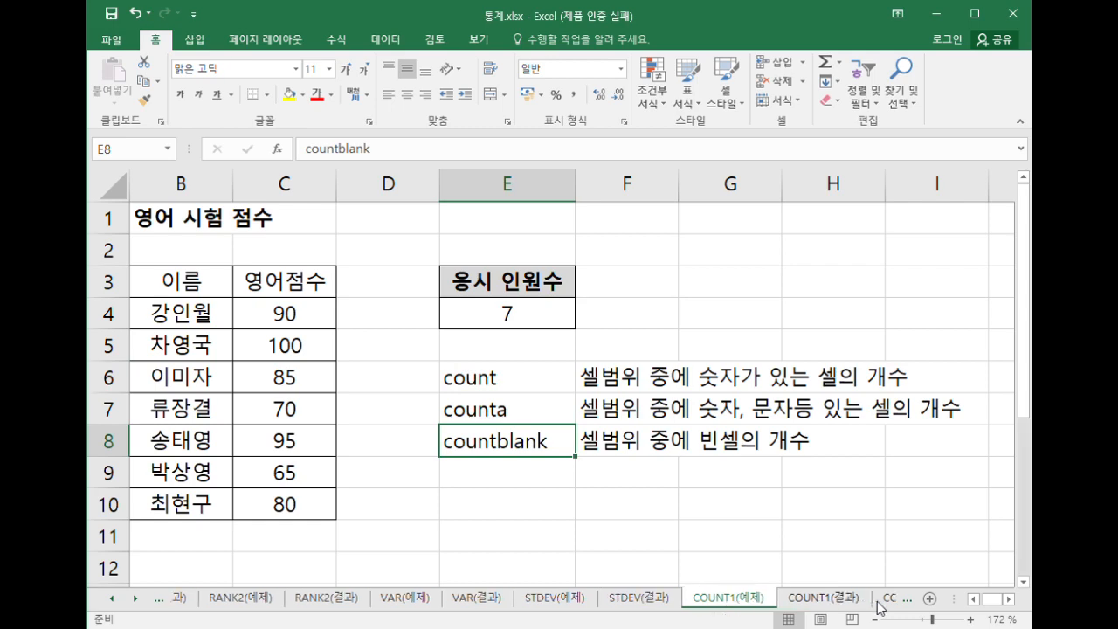
{"action": "left_click", "coordinate": [878, 606]}
{"action": "left_click", "coordinate": [879, 605]}
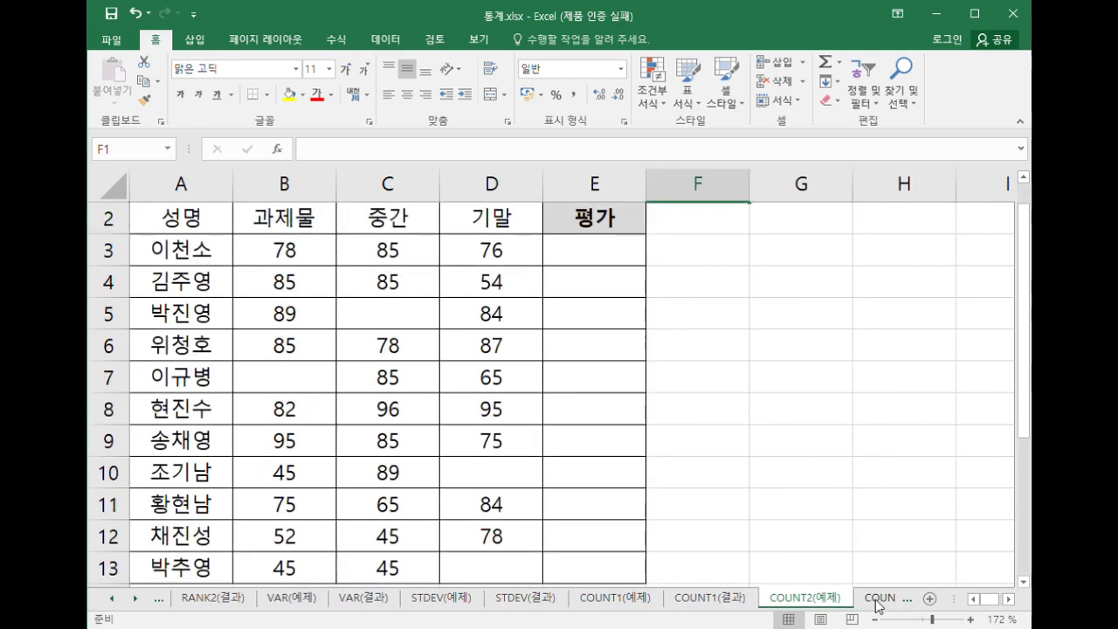
{"action": "left_click", "coordinate": [816, 454]}
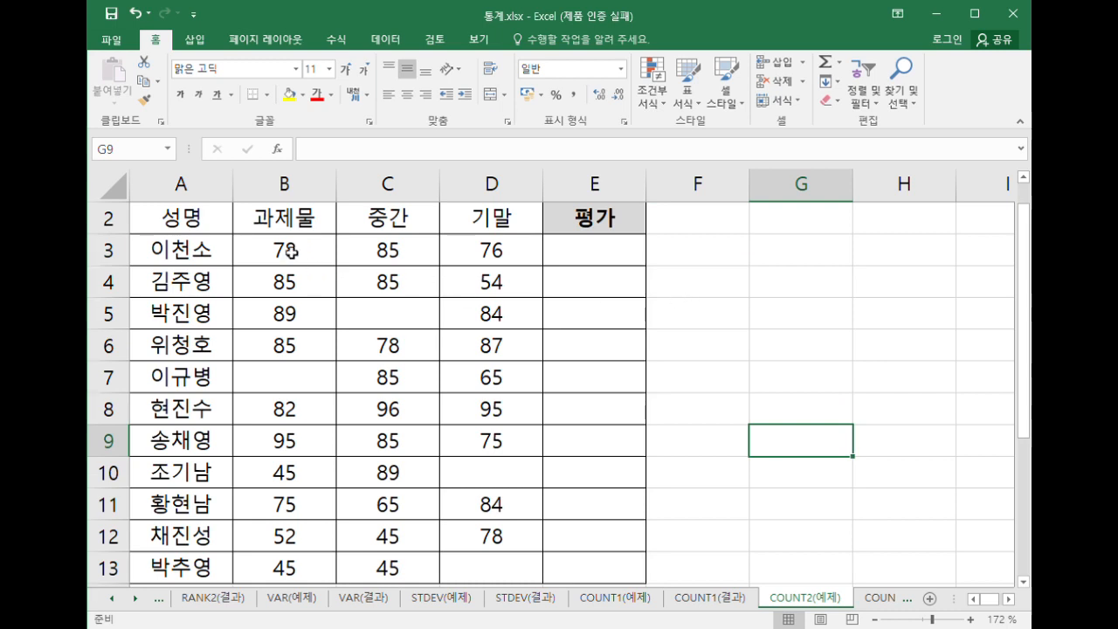
{"action": "left_click_drag", "start_coordinate": [276, 260], "coordinate": [479, 247]}
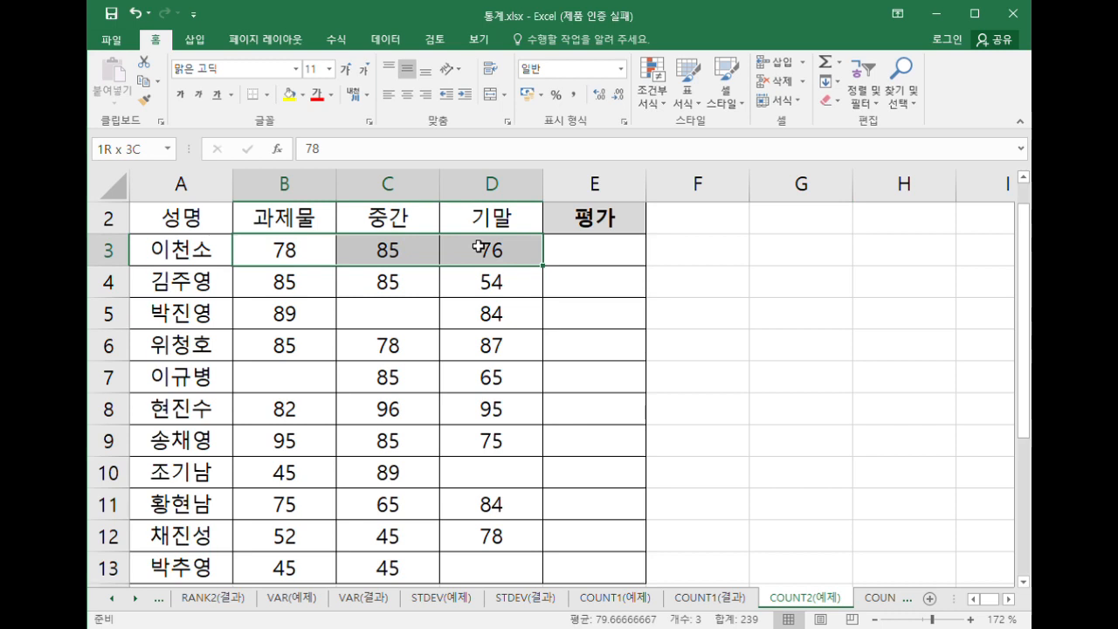
{"action": "left_click_drag", "start_coordinate": [295, 317], "coordinate": [492, 318]}
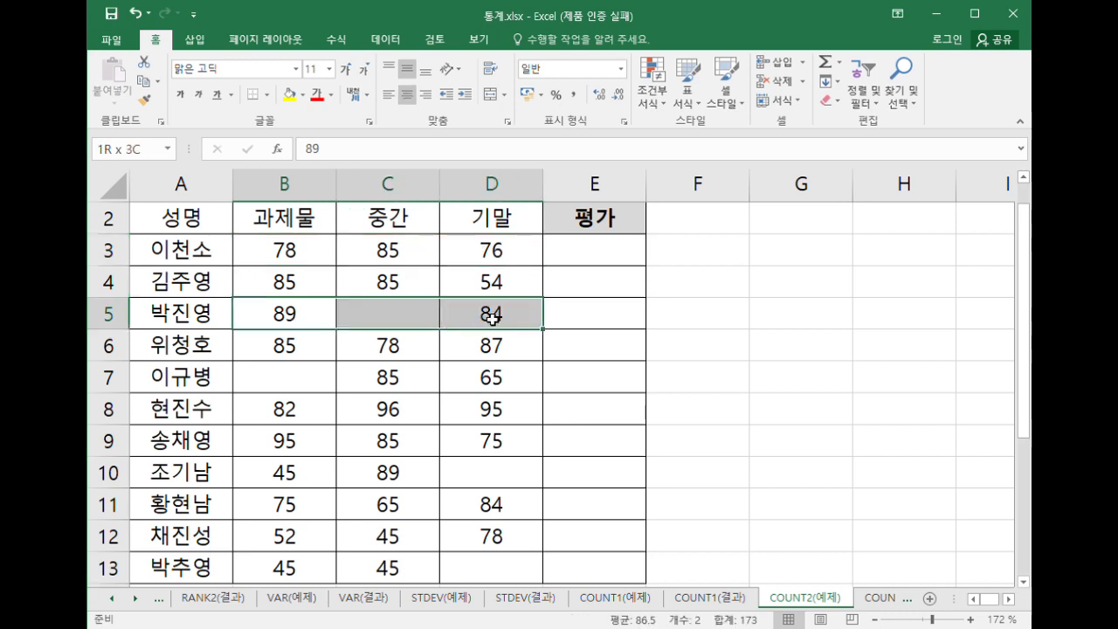
{"action": "left_click", "coordinate": [414, 324]}
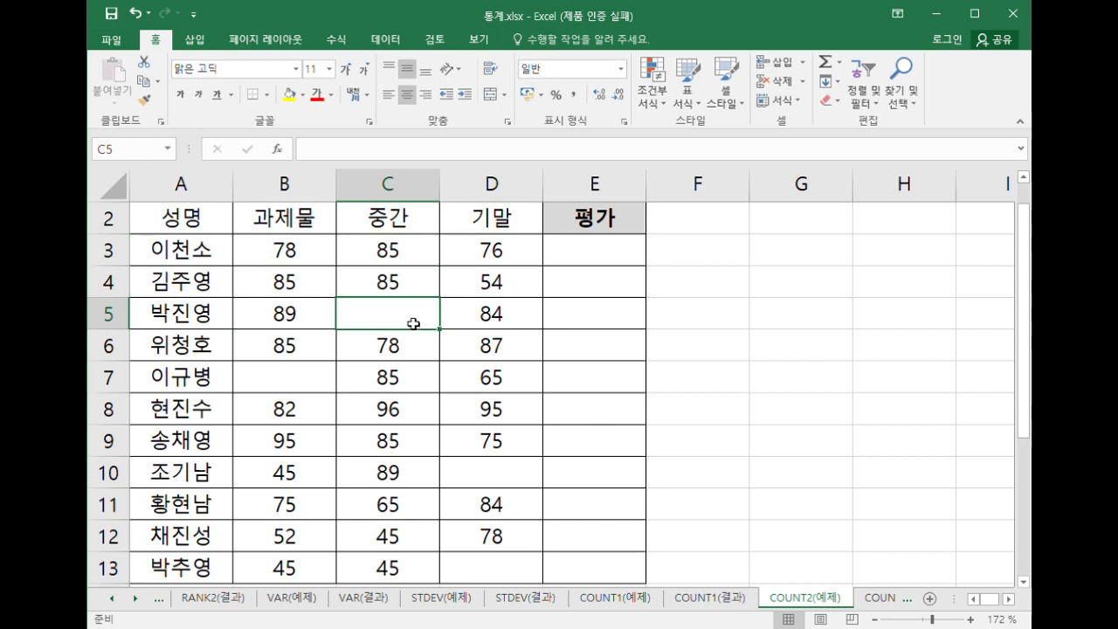
Start an IF formula in E3 that returns "이수완료" if true and "재수강" if false, leaving the condition blank.
{"action": "left_click_drag", "start_coordinate": [294, 317], "coordinate": [507, 318]}
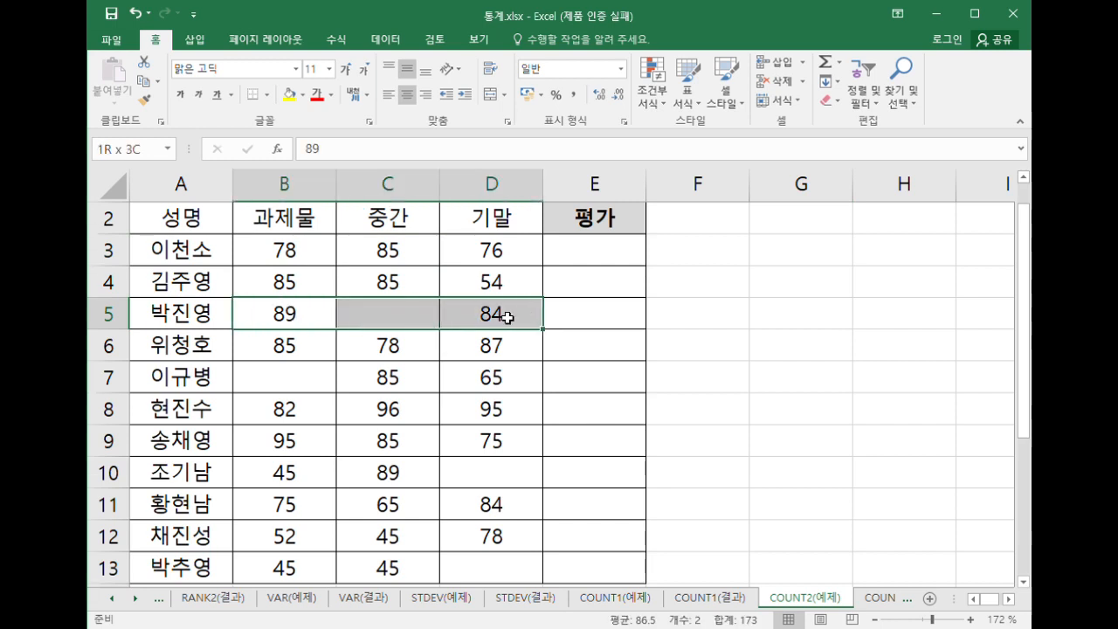
{"action": "left_click_drag", "start_coordinate": [507, 318], "coordinate": [509, 318]}
{"action": "left_click", "coordinate": [580, 253]}
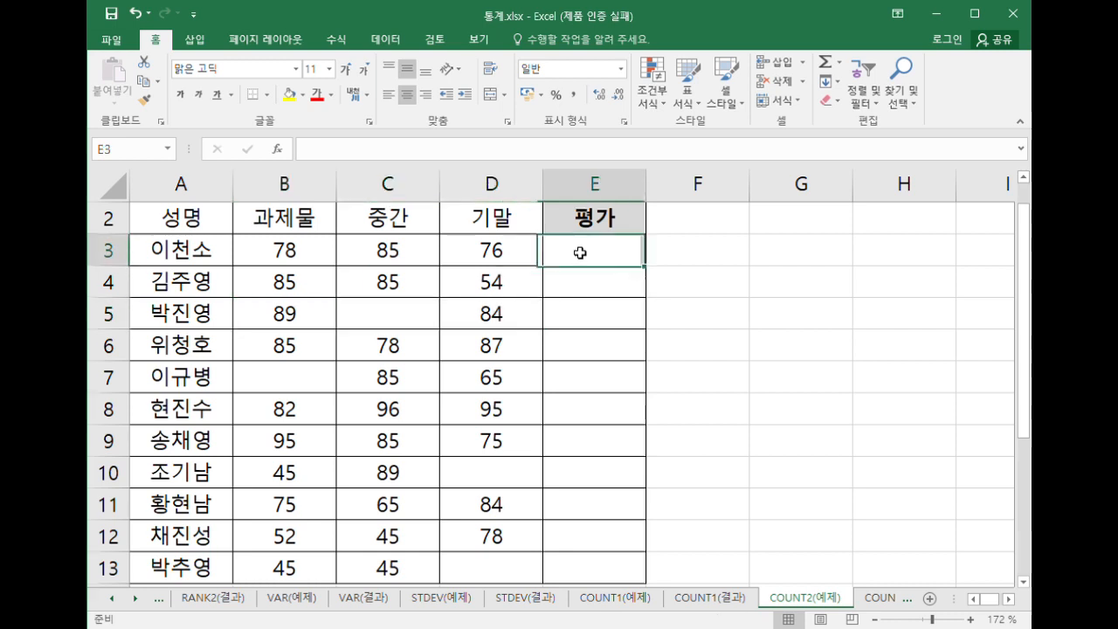
{"action": "type", "text": "="}
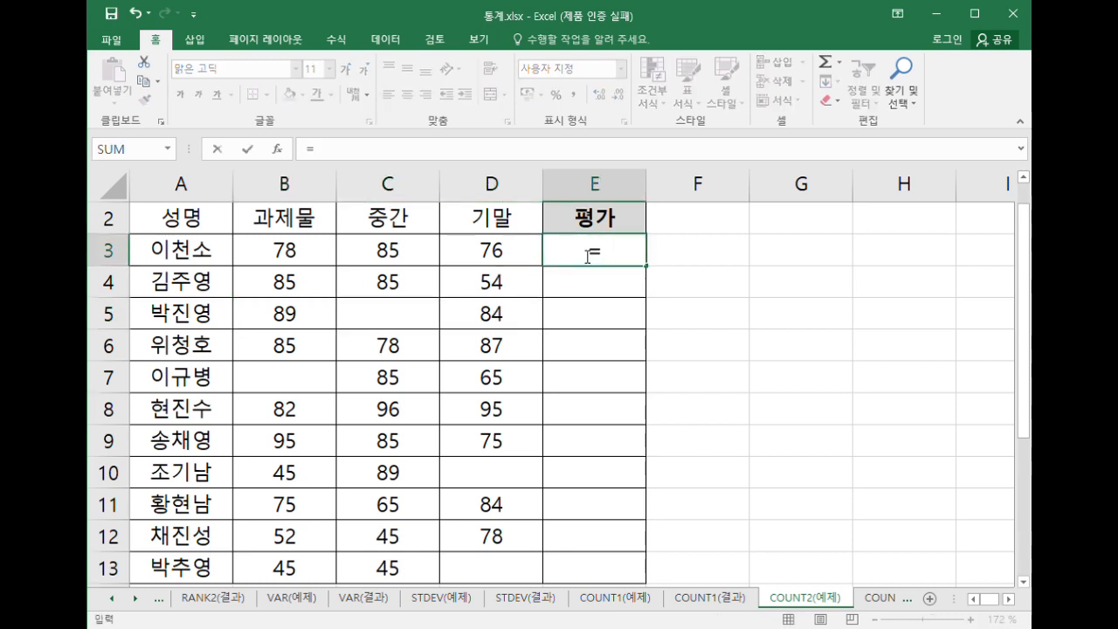
{"action": "type", "text": "if("}
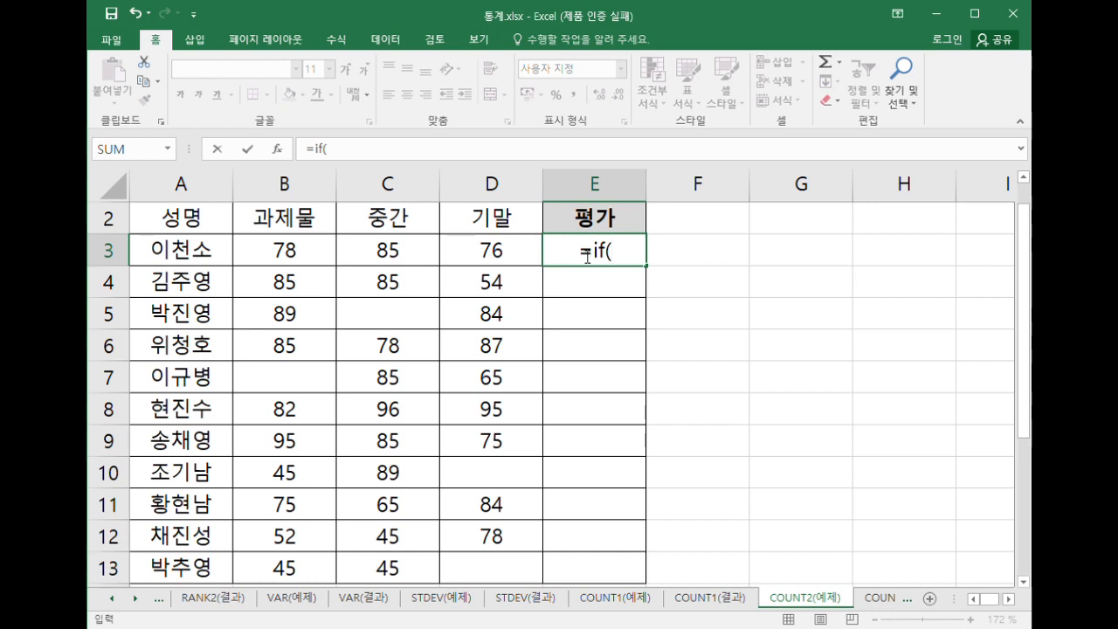
{"action": "type", "text": " , \"이수완료\","}
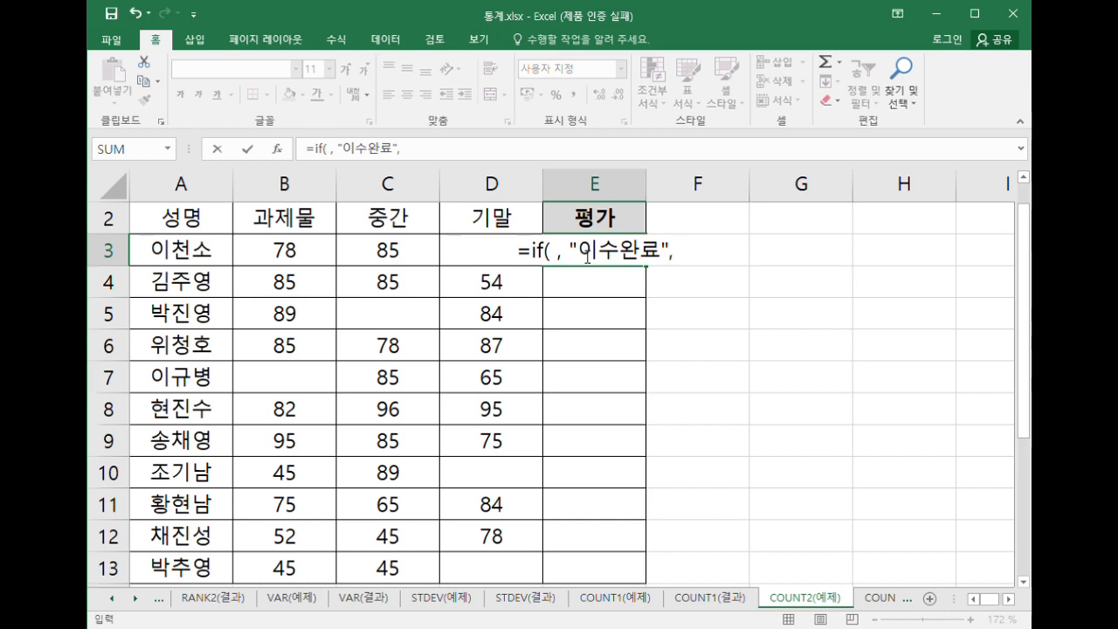
{"action": "type", "text": " \"재수강\""}
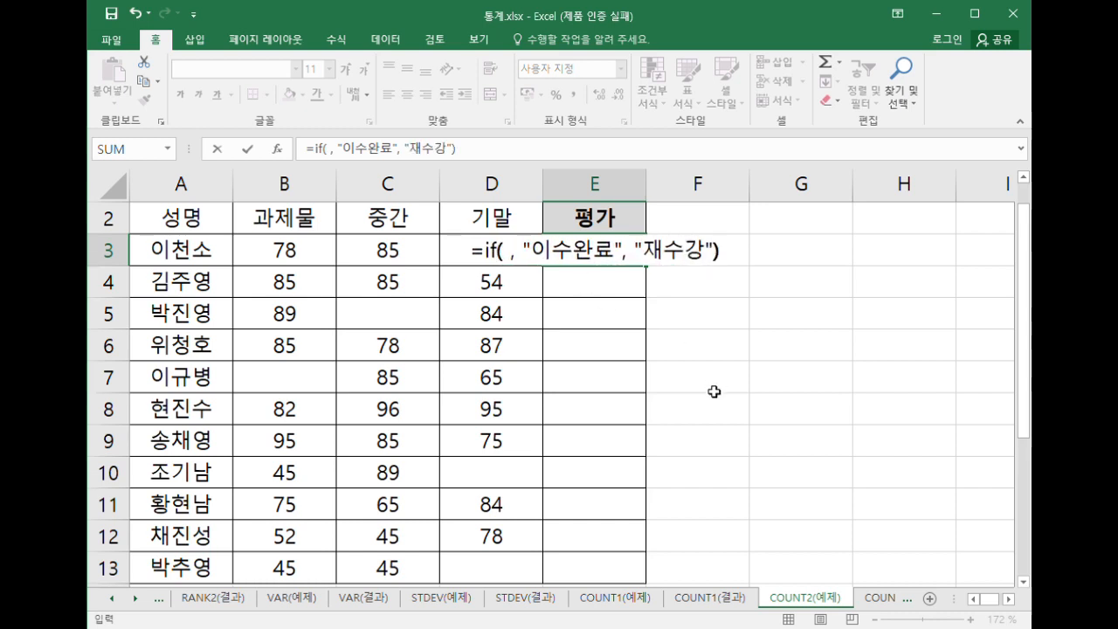
{"action": "type", "text": ")"}
Complete the E3 formula with the condition COUNT(B3:D3)=3 and fill it down the 평가 column through E13.
{"action": "left_click", "coordinate": [513, 257]}
{"action": "type", "text": "채"}
{"action": "key", "text": "BackSpace"}
{"action": "key", "text": "Hangul"}
{"action": "type", "text": "cou"}
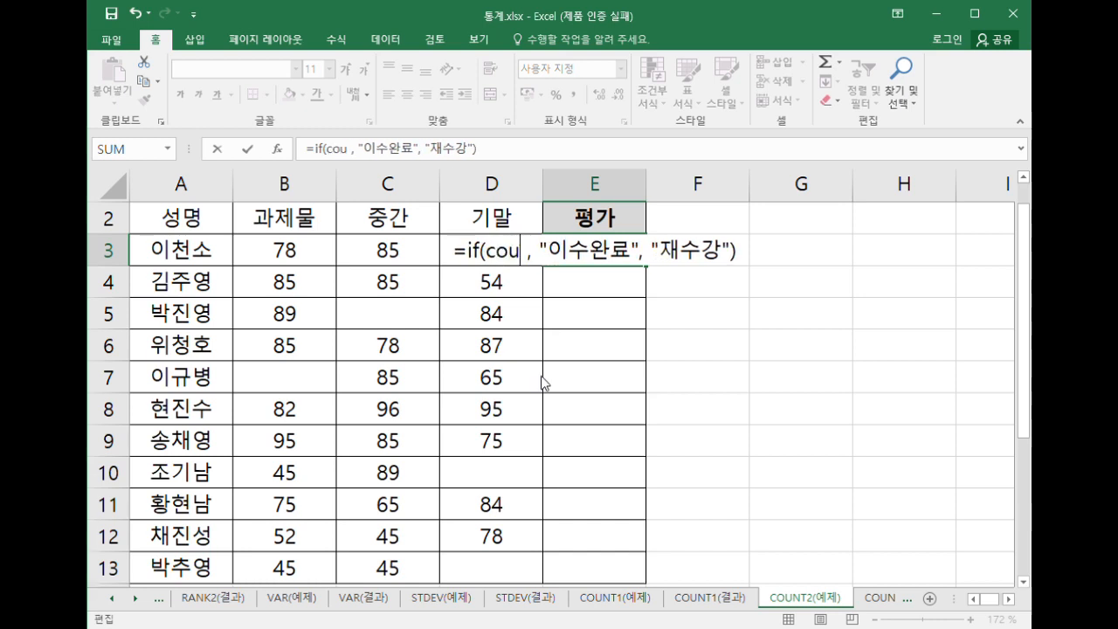
{"action": "type", "text": "nt("}
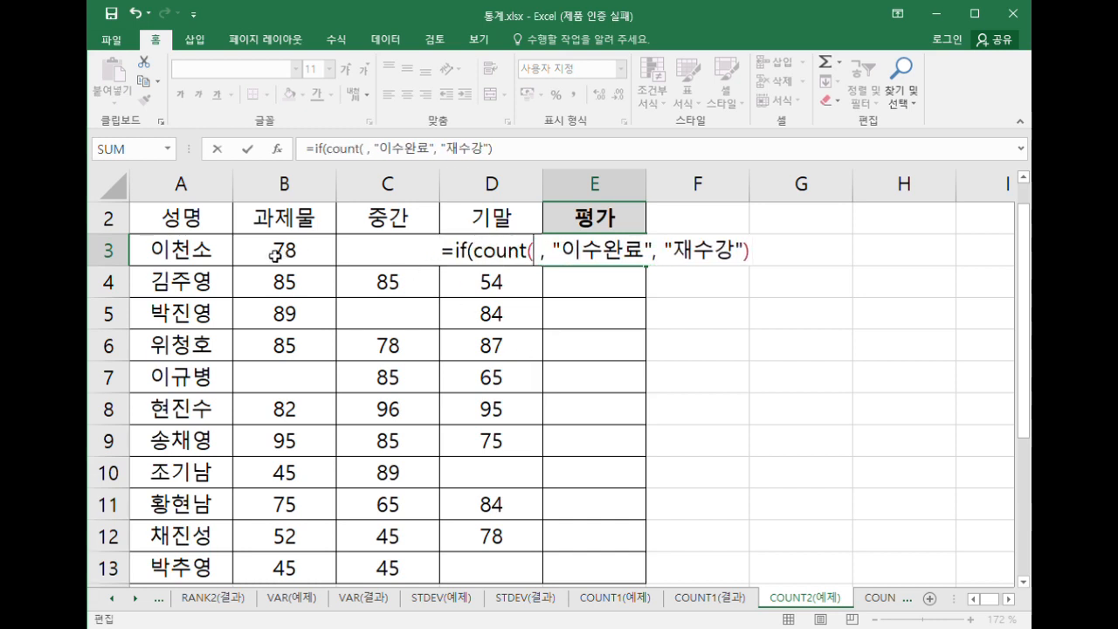
{"action": "left_click_drag", "start_coordinate": [274, 254], "coordinate": [489, 252]}
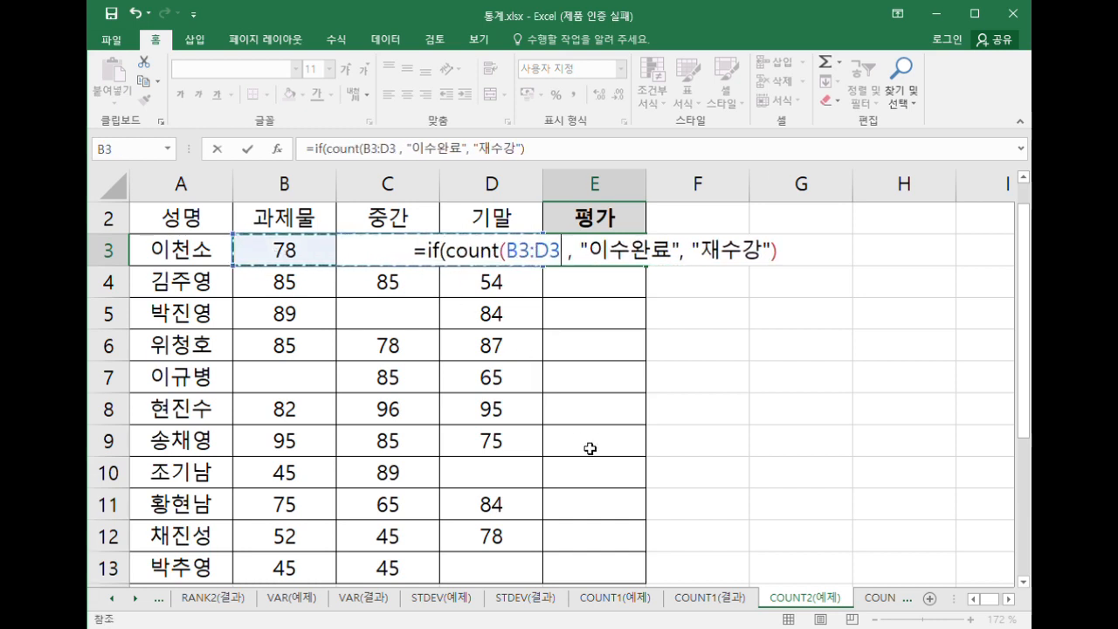
{"action": "type", "text": ")"}
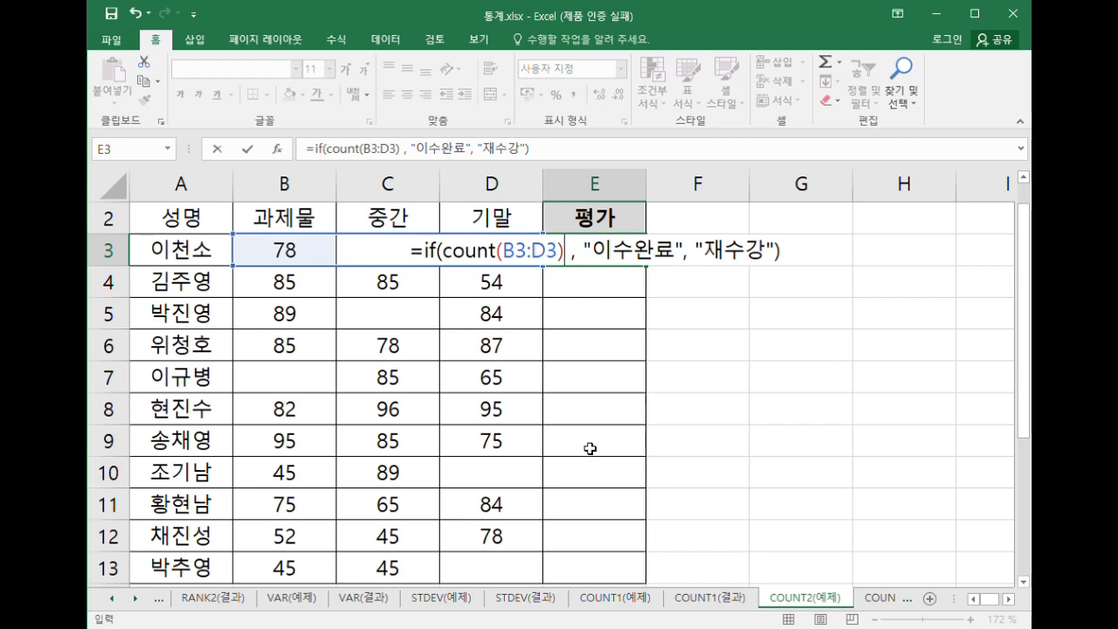
{"action": "type", "text": "=3"}
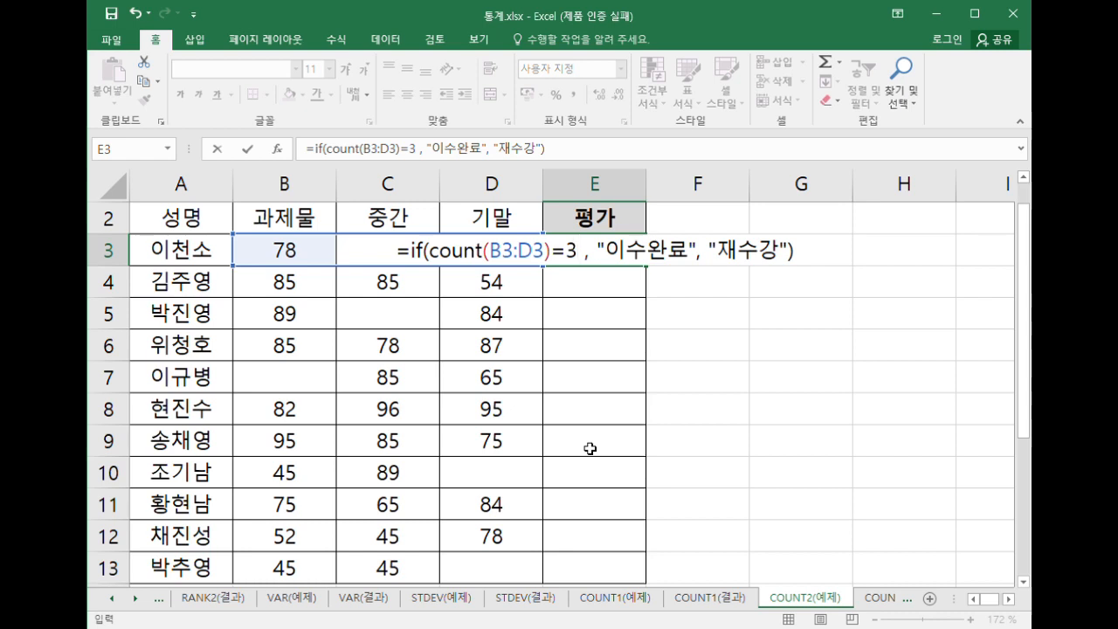
{"action": "key", "text": "Return"}
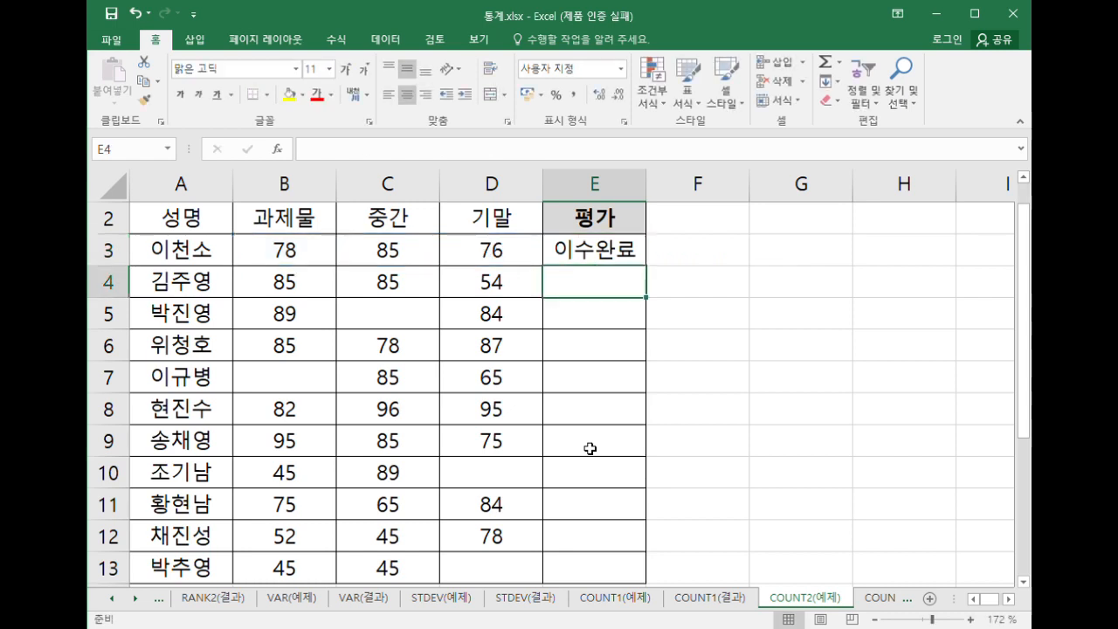
{"action": "left_click", "coordinate": [616, 259]}
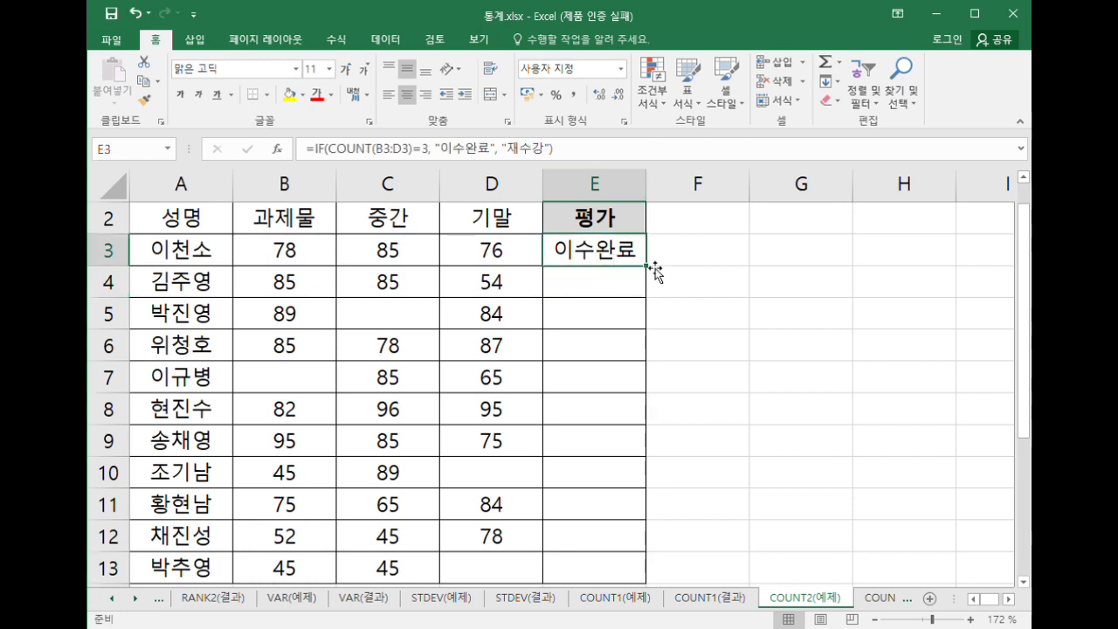
{"action": "left_click_drag", "start_coordinate": [649, 267], "coordinate": [611, 564]}
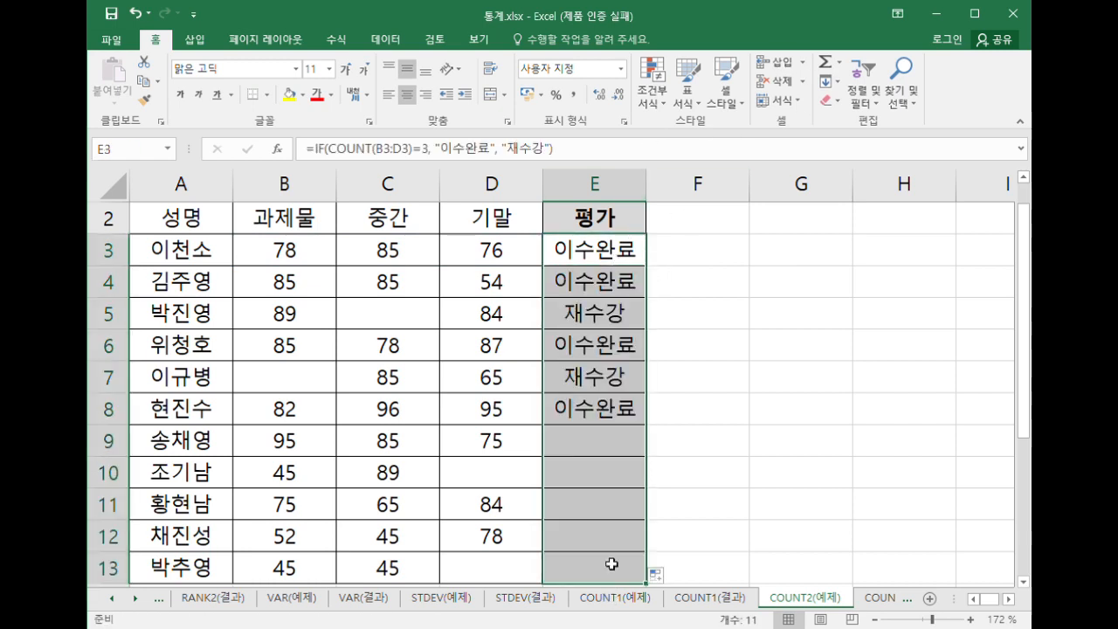
Compare the 평가 results in rows 5 and 7 with the blank score cells C5 and B7.
{"action": "left_click_drag", "start_coordinate": [581, 314], "coordinate": [284, 321]}
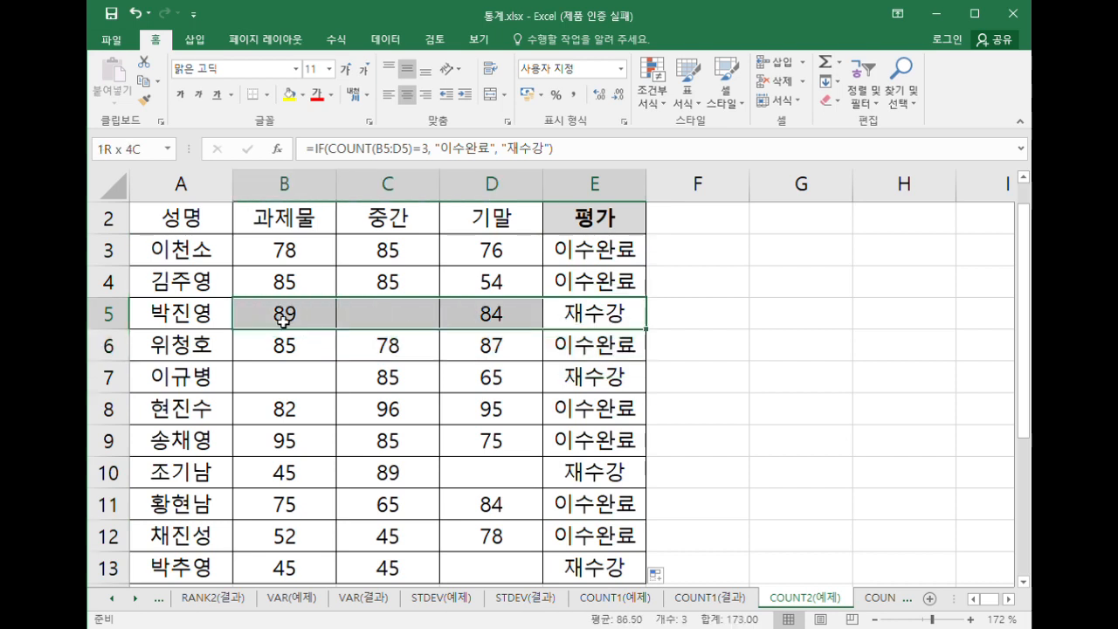
{"action": "left_click", "coordinate": [376, 320]}
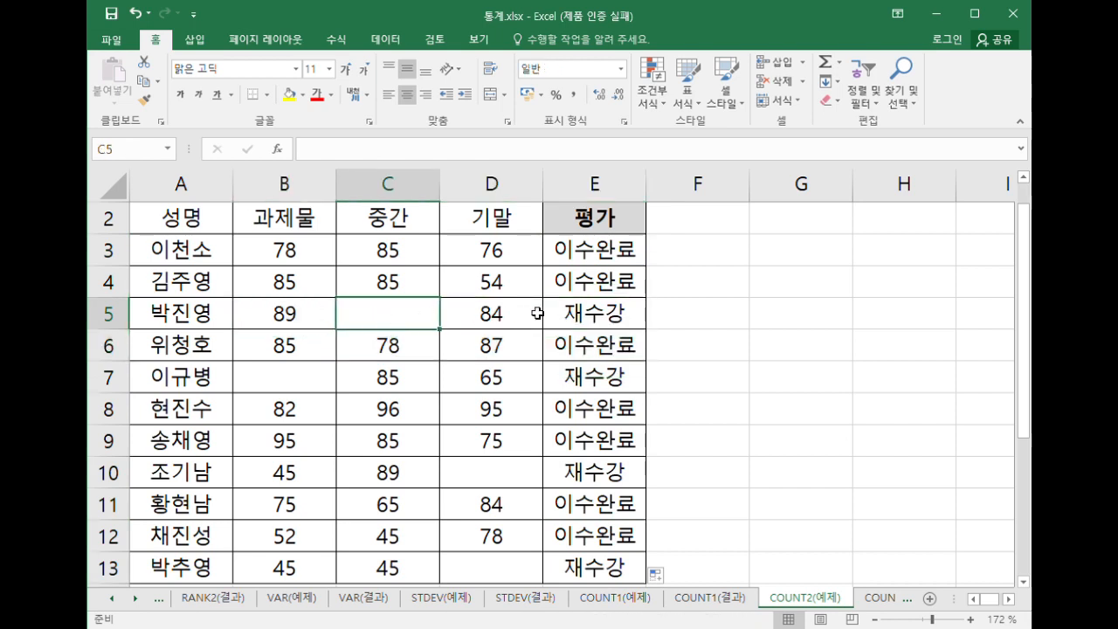
{"action": "left_click_drag", "start_coordinate": [628, 319], "coordinate": [278, 335]}
{"action": "left_click", "coordinate": [276, 384]}
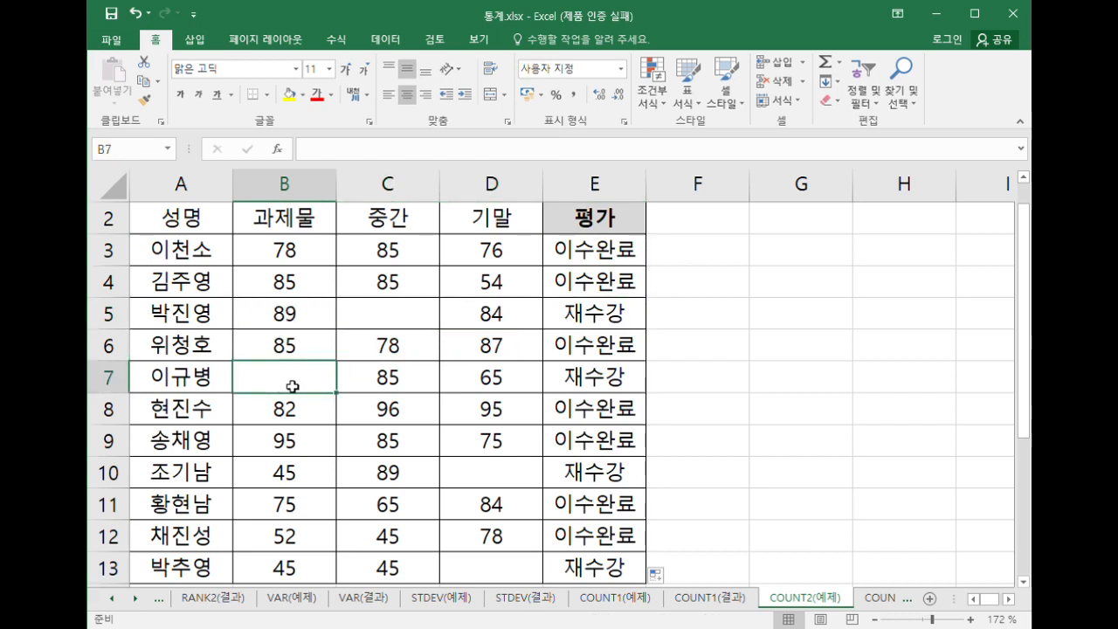
{"action": "left_click_drag", "start_coordinate": [293, 386], "coordinate": [616, 378]}
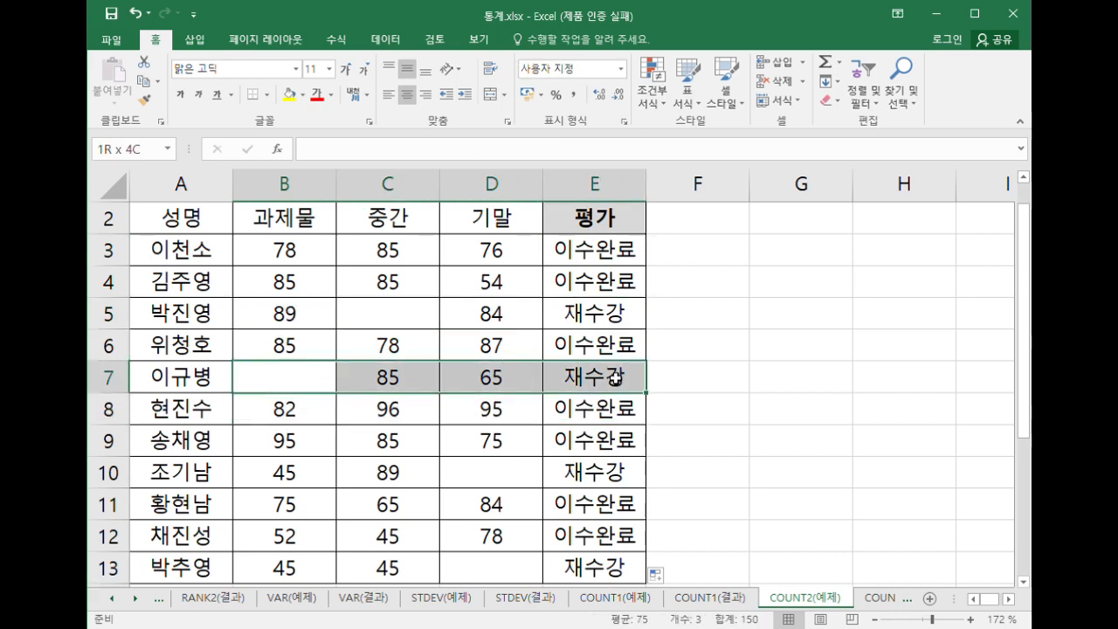
{"action": "left_click", "coordinate": [405, 322]}
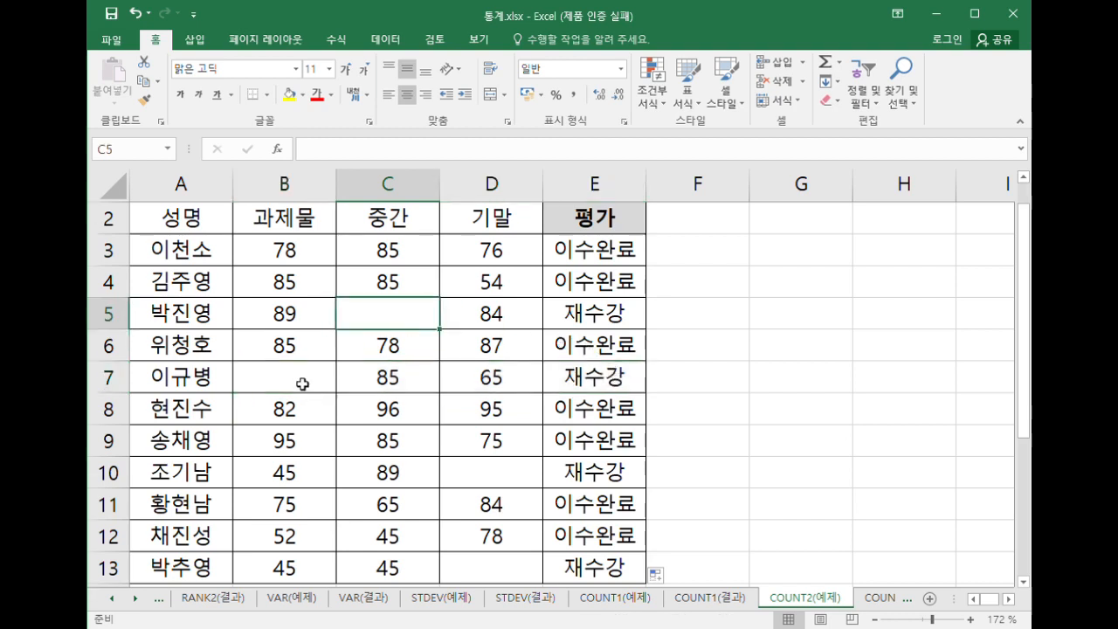
{"action": "left_click", "coordinate": [302, 384]}
{"action": "left_click", "coordinate": [400, 316]}
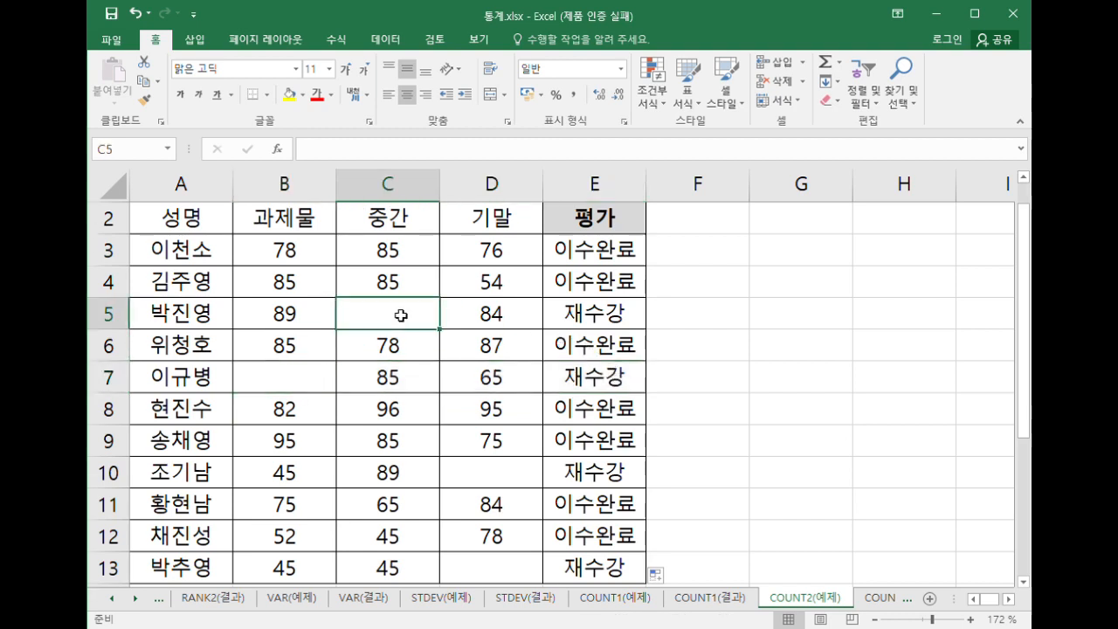
Examine the formulas in E3 and E5, focusing on the COUNT range and the =3 condition inside IF.
{"action": "double_click", "coordinate": [599, 255]}
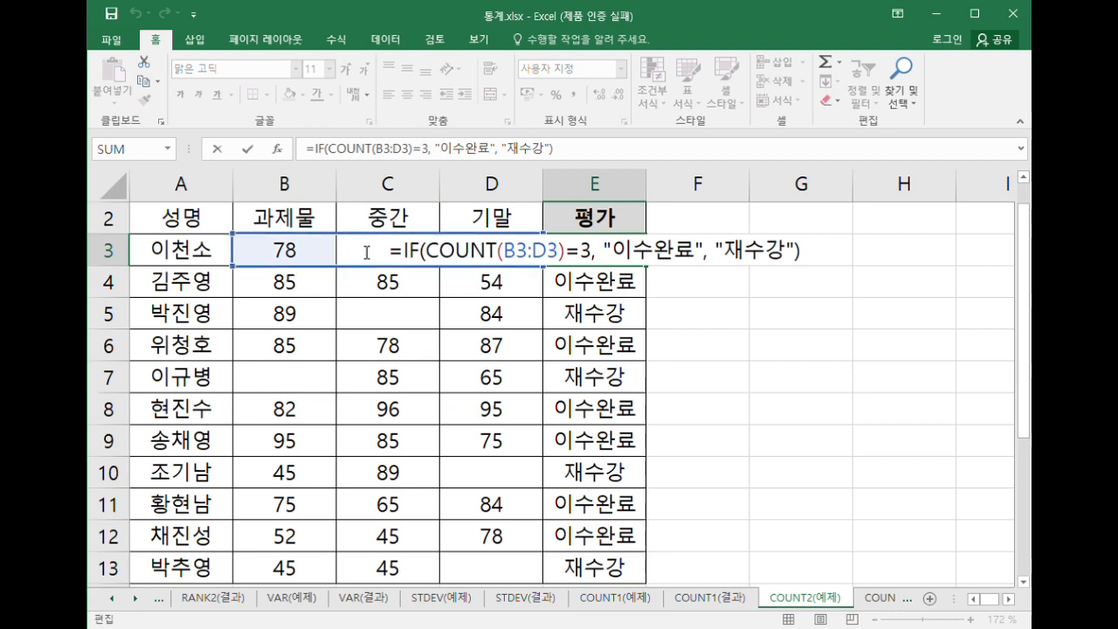
{"action": "key", "text": "Escape"}
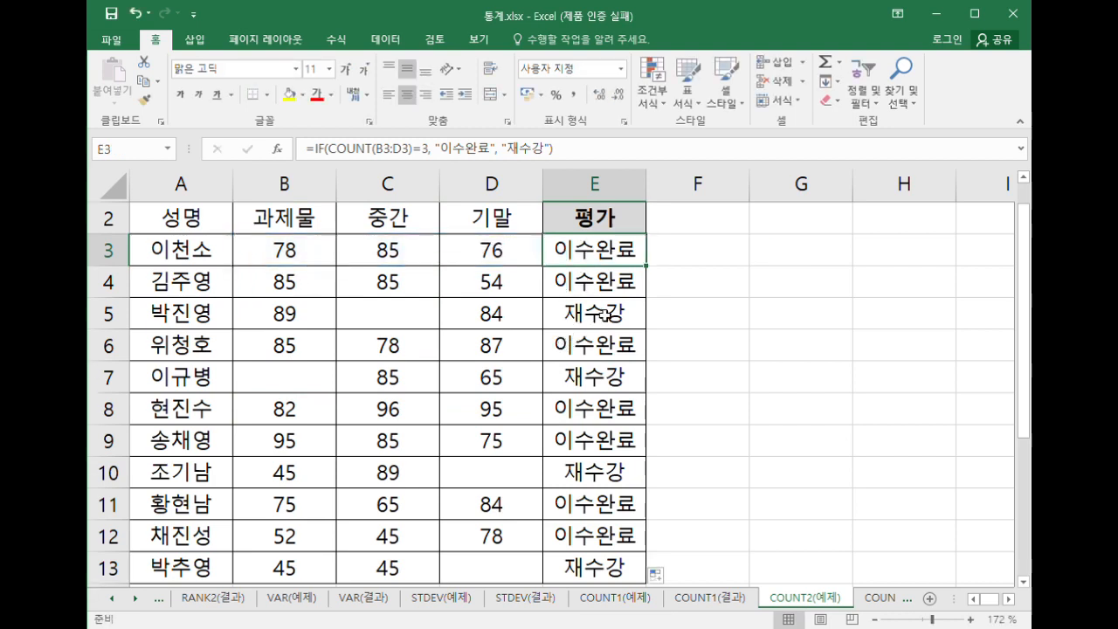
{"action": "double_click", "coordinate": [604, 314]}
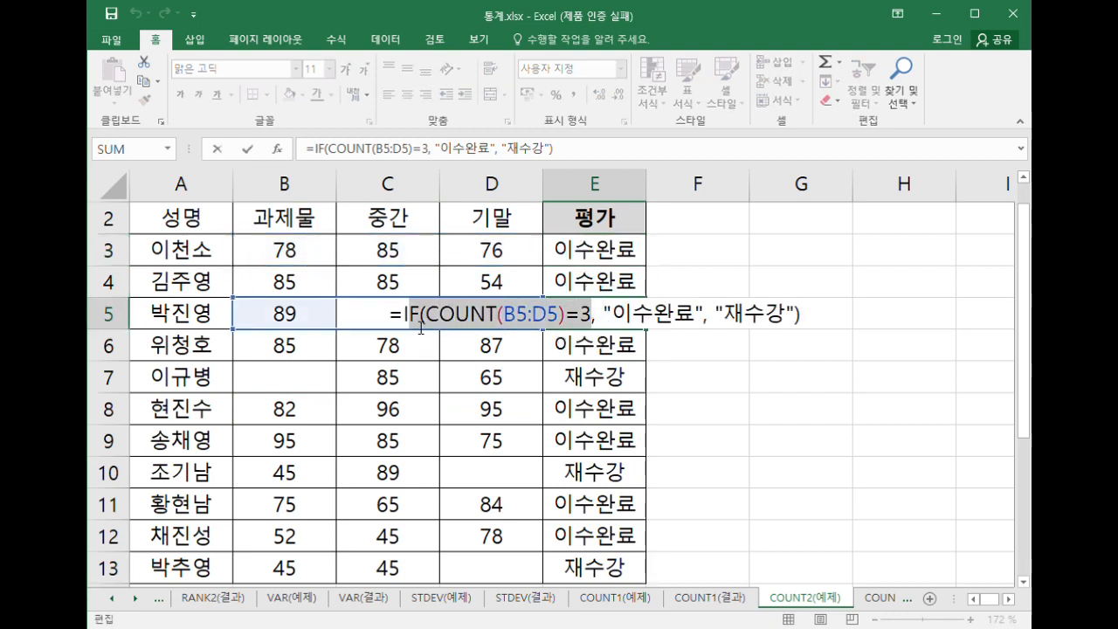
{"action": "left_click_drag", "start_coordinate": [425, 316], "coordinate": [568, 316]}
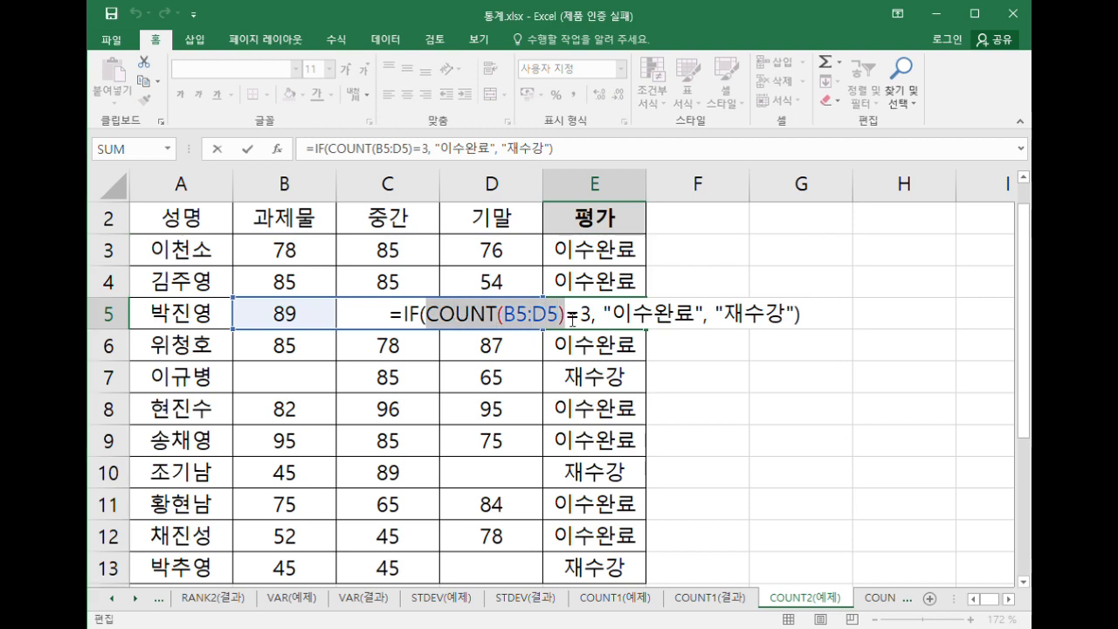
{"action": "left_click", "coordinate": [593, 320]}
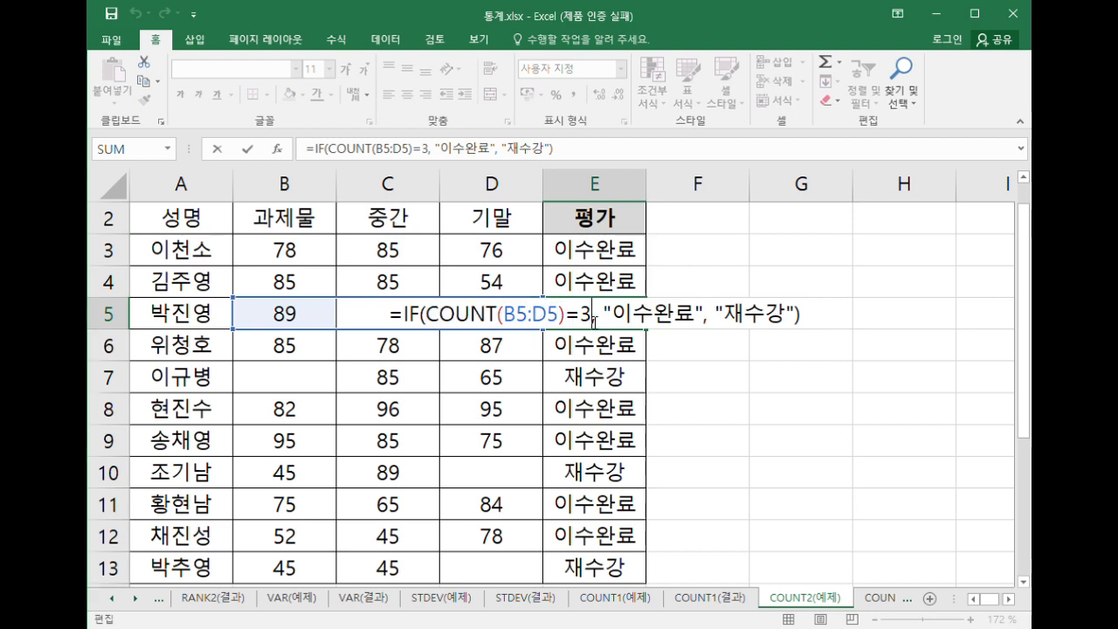
{"action": "key", "text": "Escape"}
{"action": "left_click", "coordinate": [622, 257]}
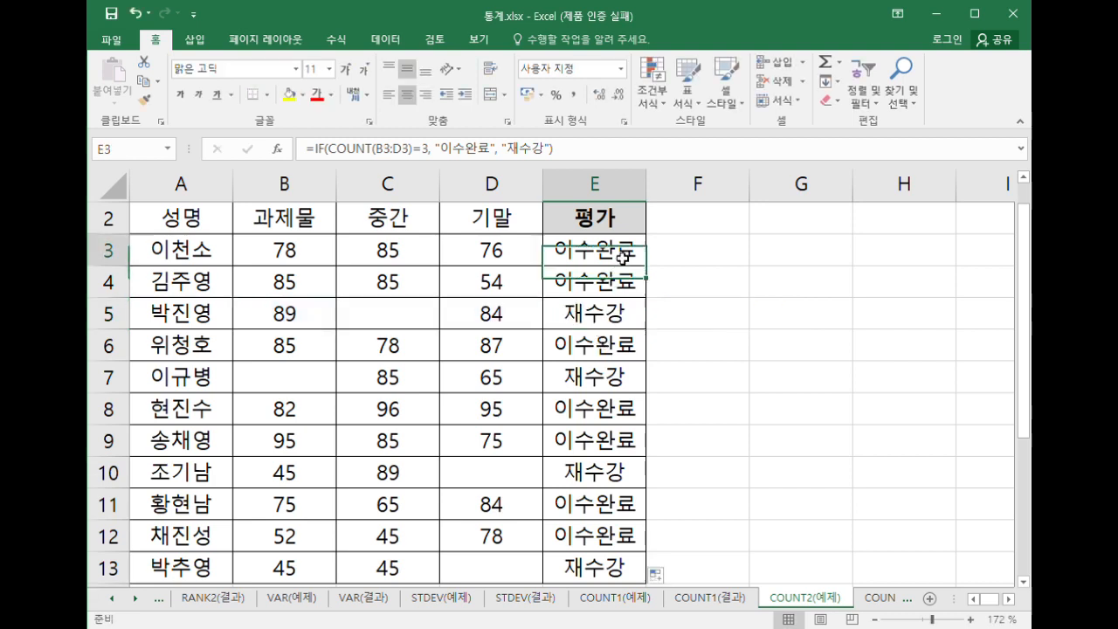
{"action": "double_click", "coordinate": [621, 257]}
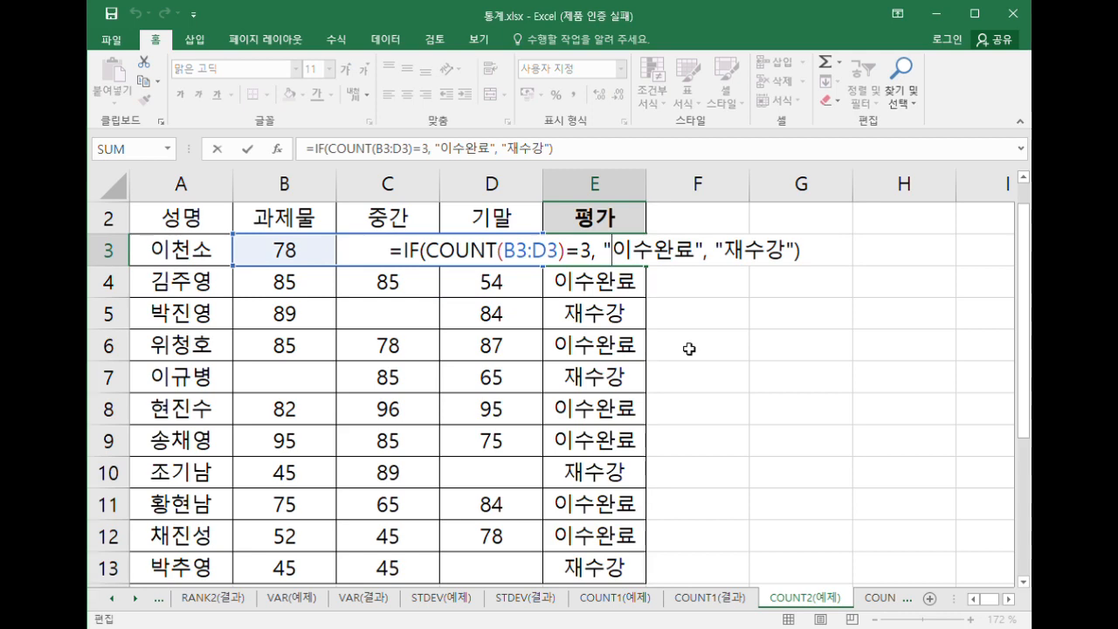
Switch to the COUNTA(예제) sheet and examine the absence marks in B4:D12 and the 연수 기간 중 총결석 횟수 field.
{"action": "left_click", "coordinate": [884, 601]}
{"action": "left_click", "coordinate": [883, 601]}
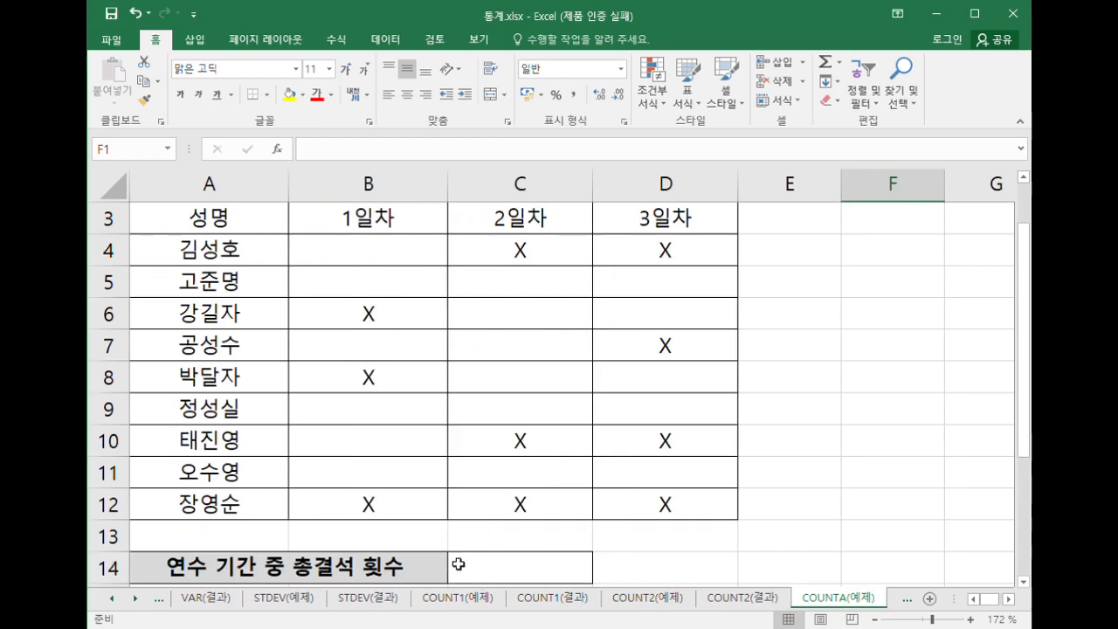
{"action": "left_click", "coordinate": [822, 505]}
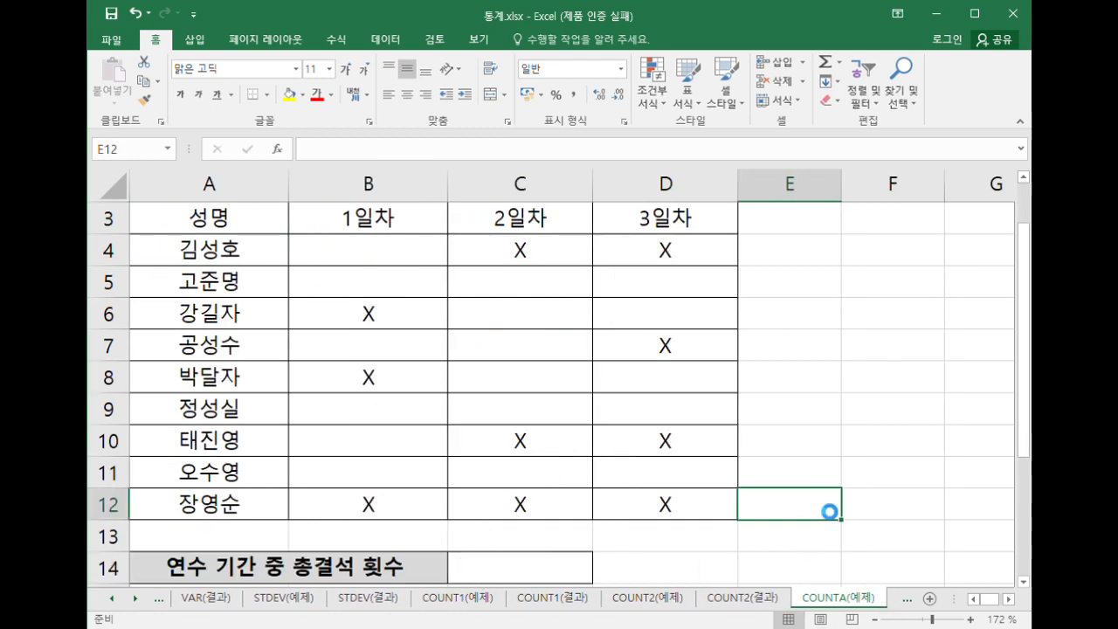
{"action": "scroll", "coordinate": [822, 505], "scroll_direction": "down", "scroll_amount": 2}
{"action": "left_click", "coordinate": [732, 514]}
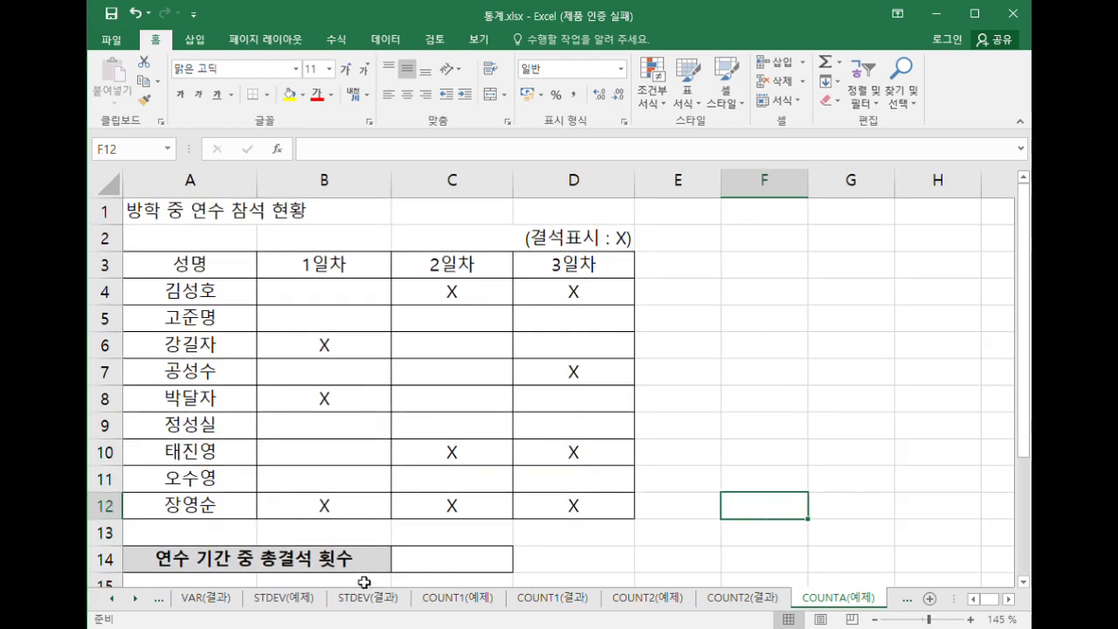
{"action": "left_click", "coordinate": [623, 238]}
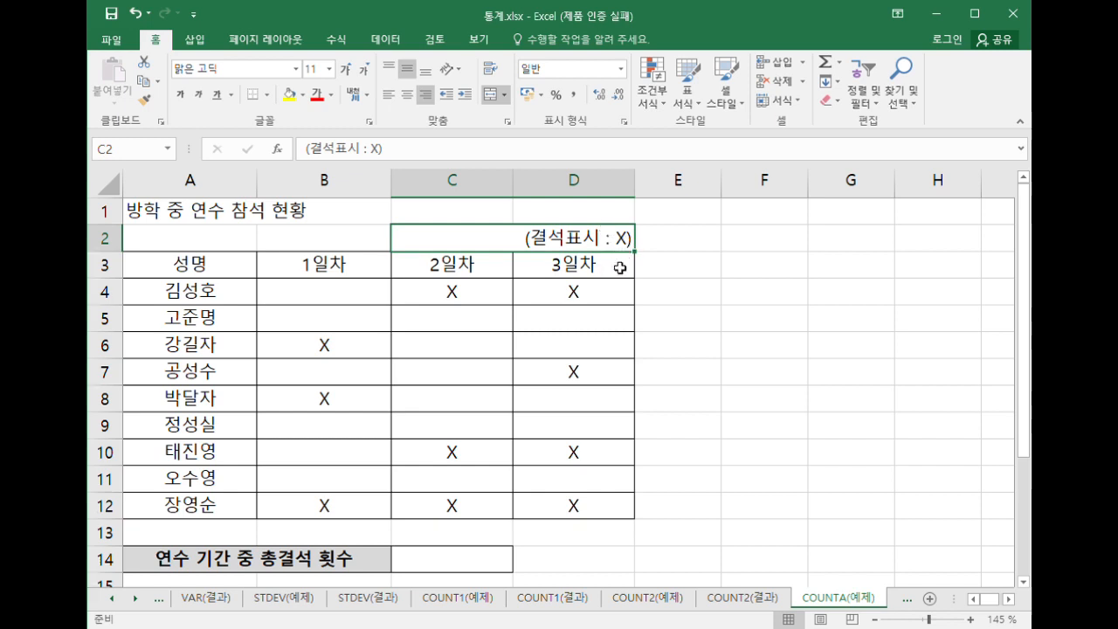
{"action": "scroll", "coordinate": [499, 536], "scroll_direction": "down", "scroll_amount": 2}
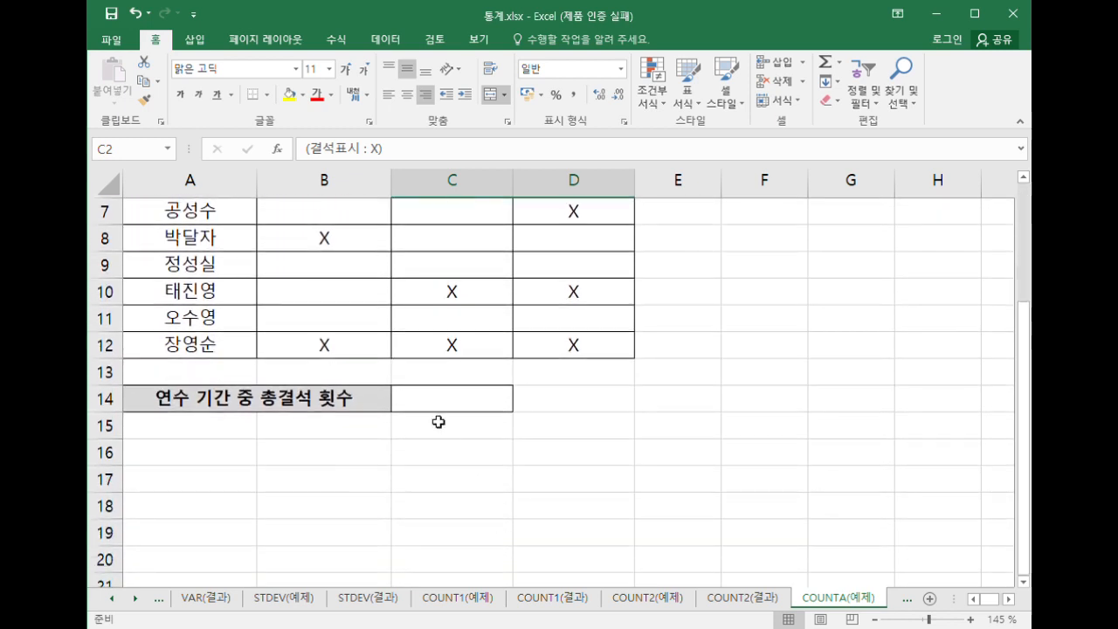
{"action": "scroll", "coordinate": [437, 409], "scroll_direction": "up", "scroll_amount": 2}
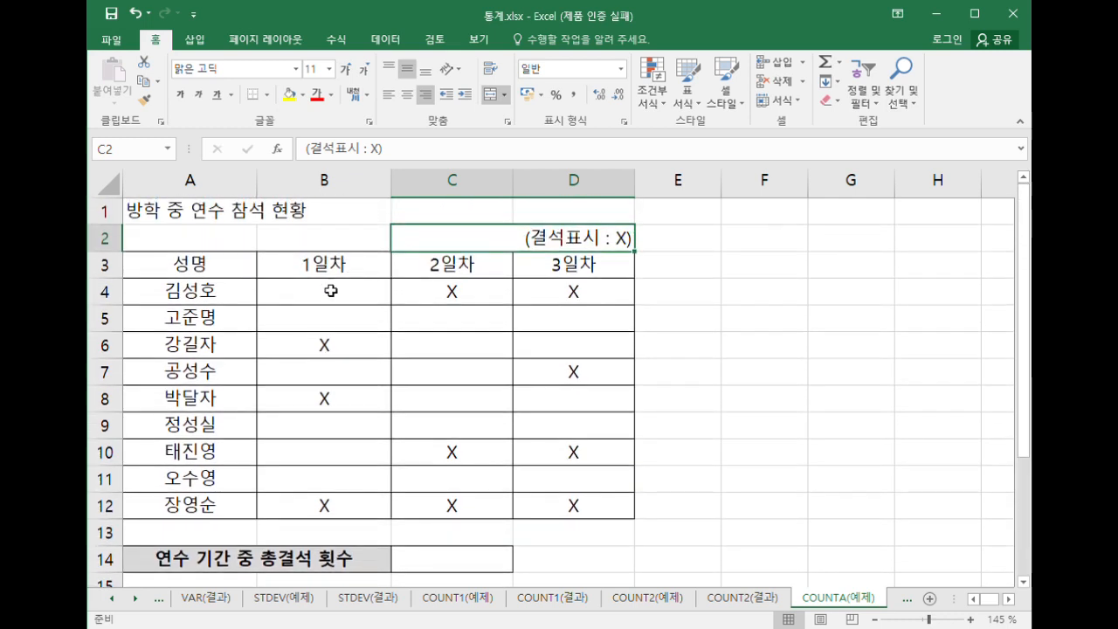
{"action": "left_click_drag", "start_coordinate": [331, 291], "coordinate": [592, 508]}
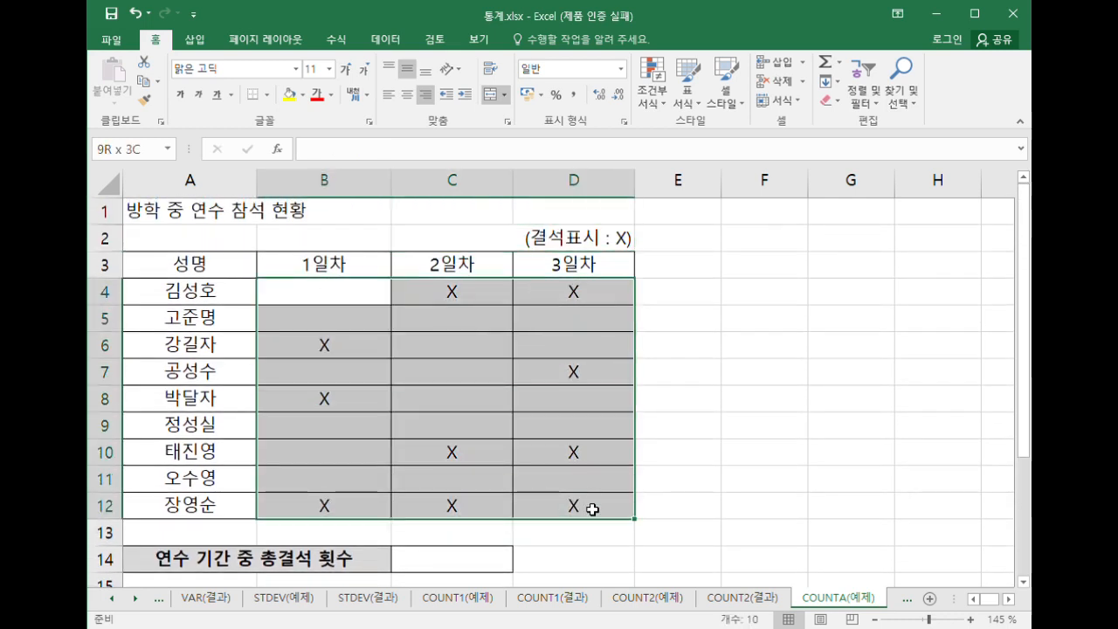
{"action": "scroll", "coordinate": [577, 513], "scroll_direction": "down", "scroll_amount": 2}
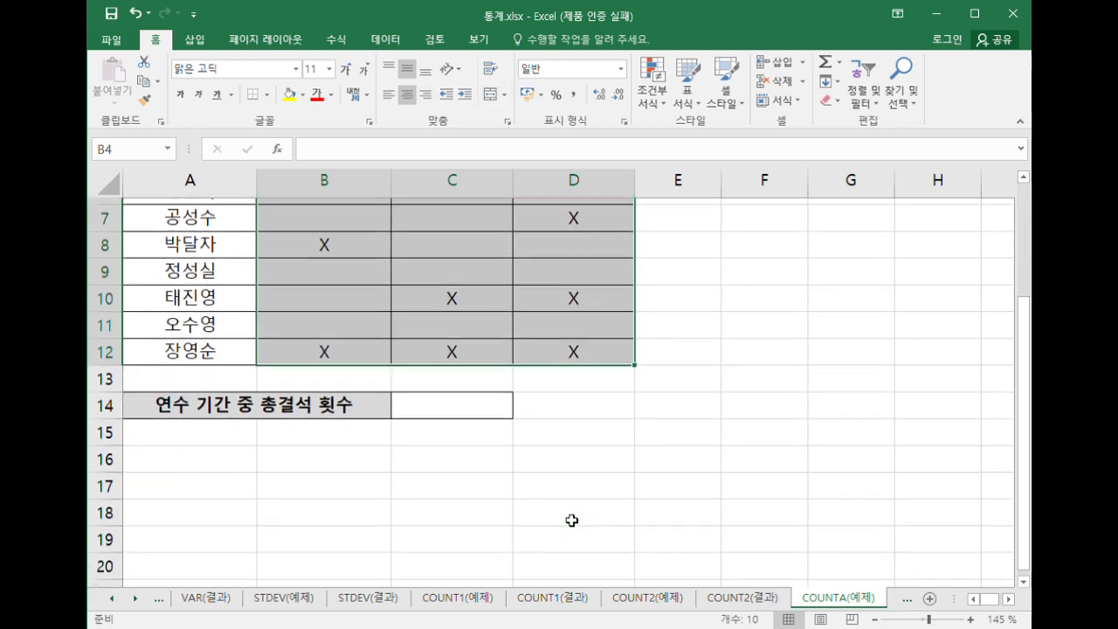
Enter =COUNTA(B4:D12) & "회" in C14 to give the total absences for 연수 기간 중 총결석 횟수.
{"action": "left_click", "coordinate": [480, 410]}
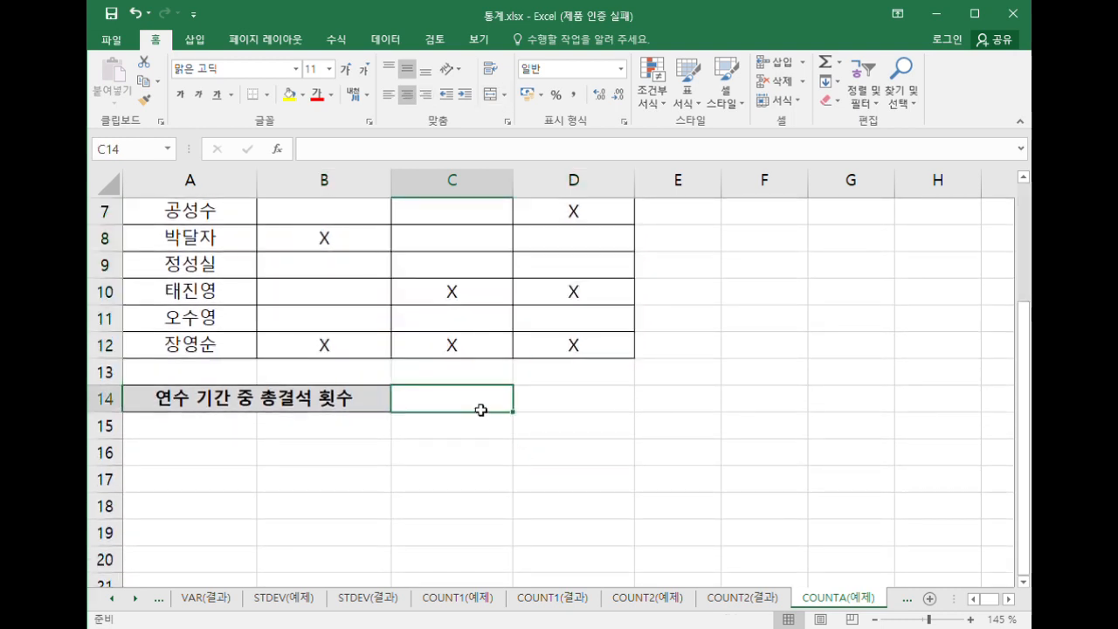
{"action": "type", "text": "=counta("}
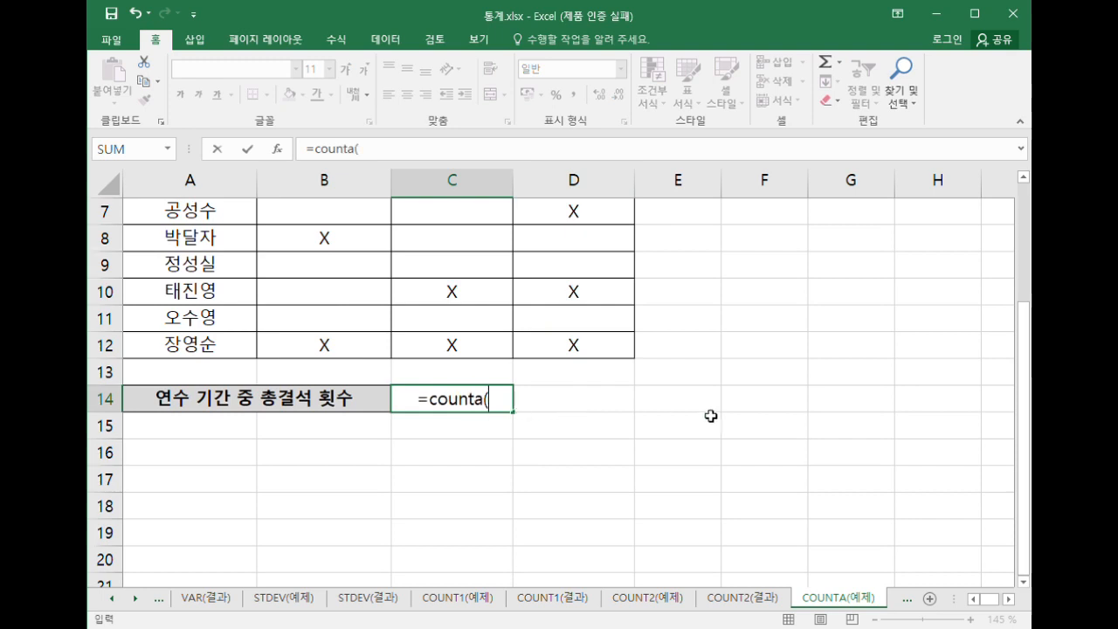
{"action": "scroll", "coordinate": [711, 416], "scroll_direction": "up", "scroll_amount": 2}
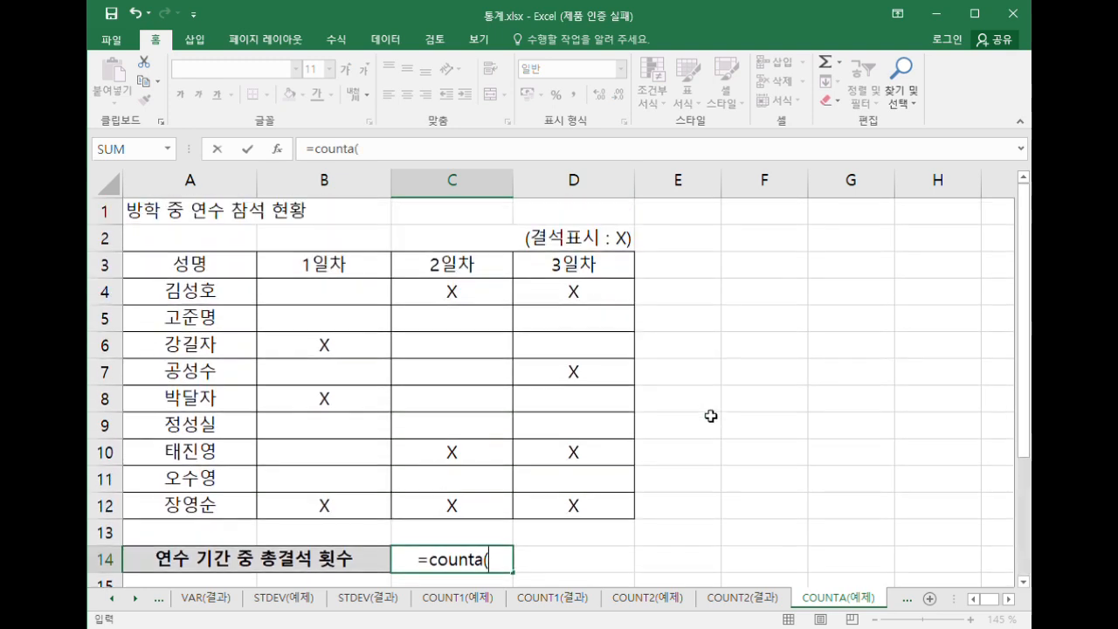
{"action": "left_click_drag", "start_coordinate": [335, 304], "coordinate": [554, 502]}
{"action": "scroll", "coordinate": [584, 504], "scroll_direction": "down", "scroll_amount": 3}
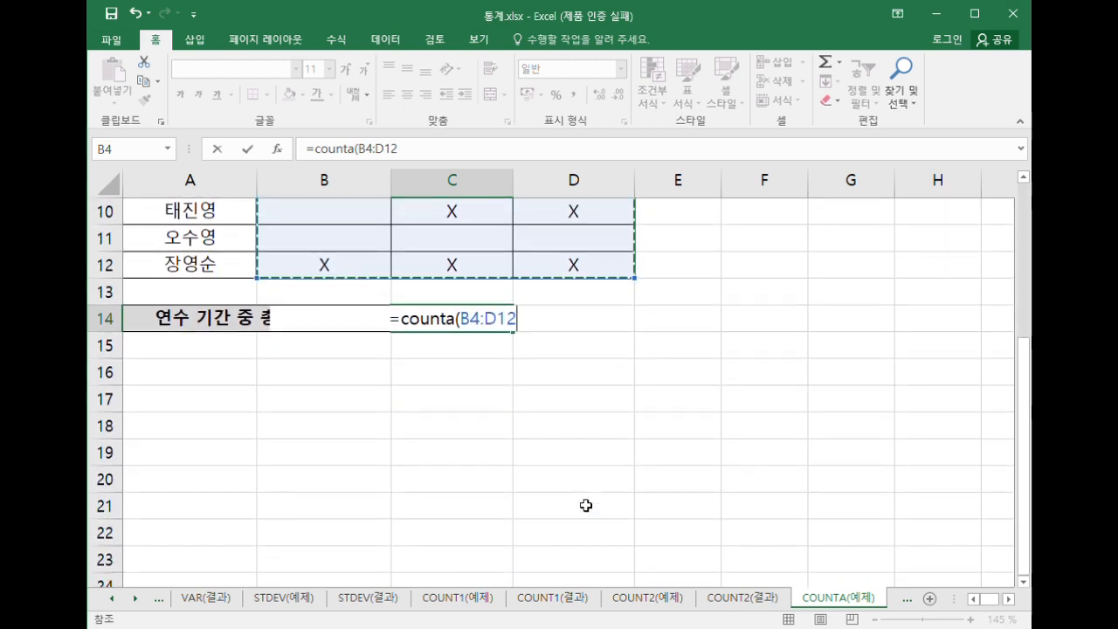
{"action": "type", "text": ")"}
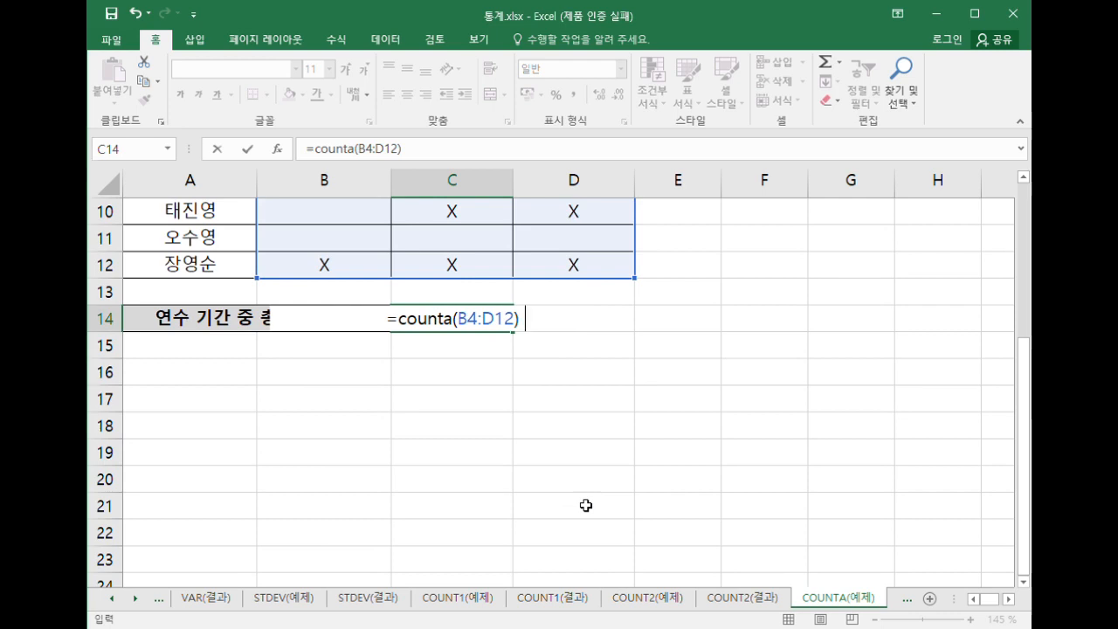
{"action": "type", "text": " &"}
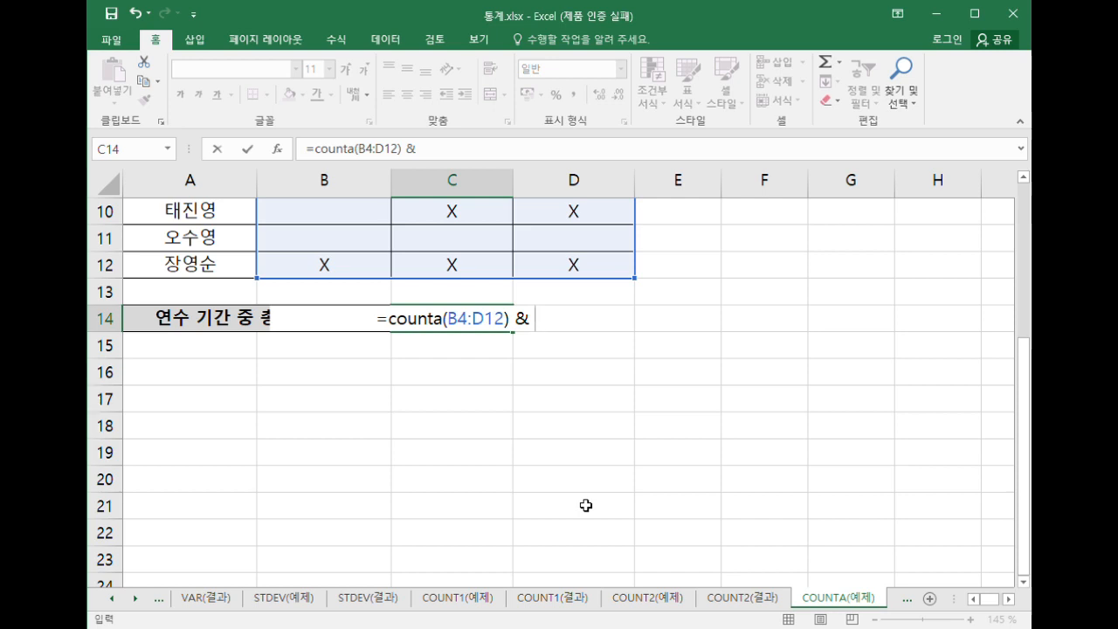
{"action": "type", "text": "\""}
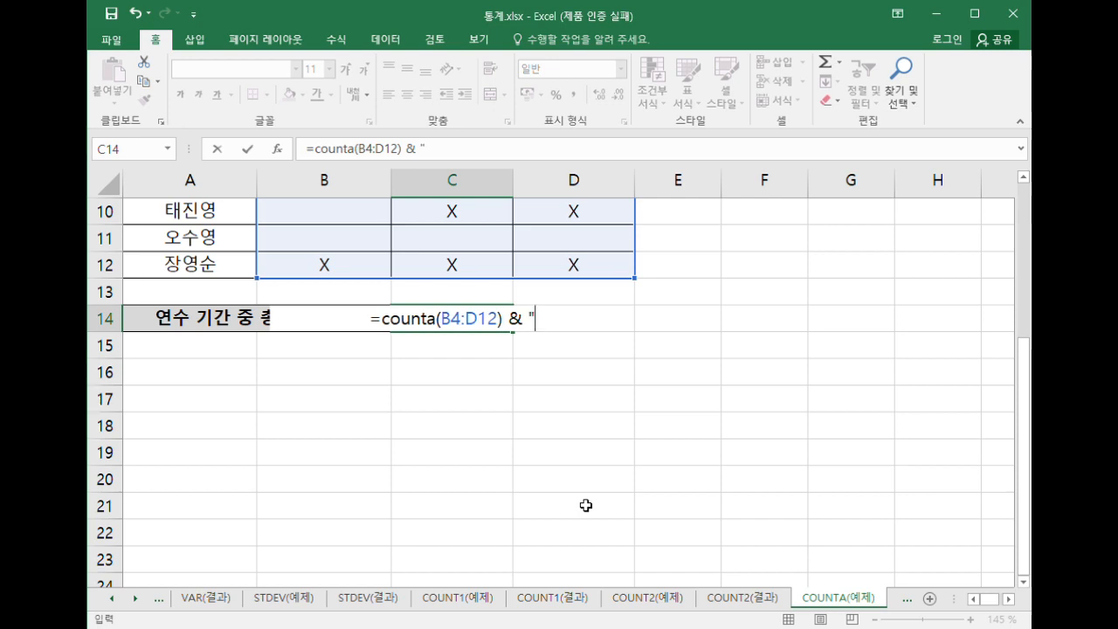
{"action": "type", "text": "회\""}
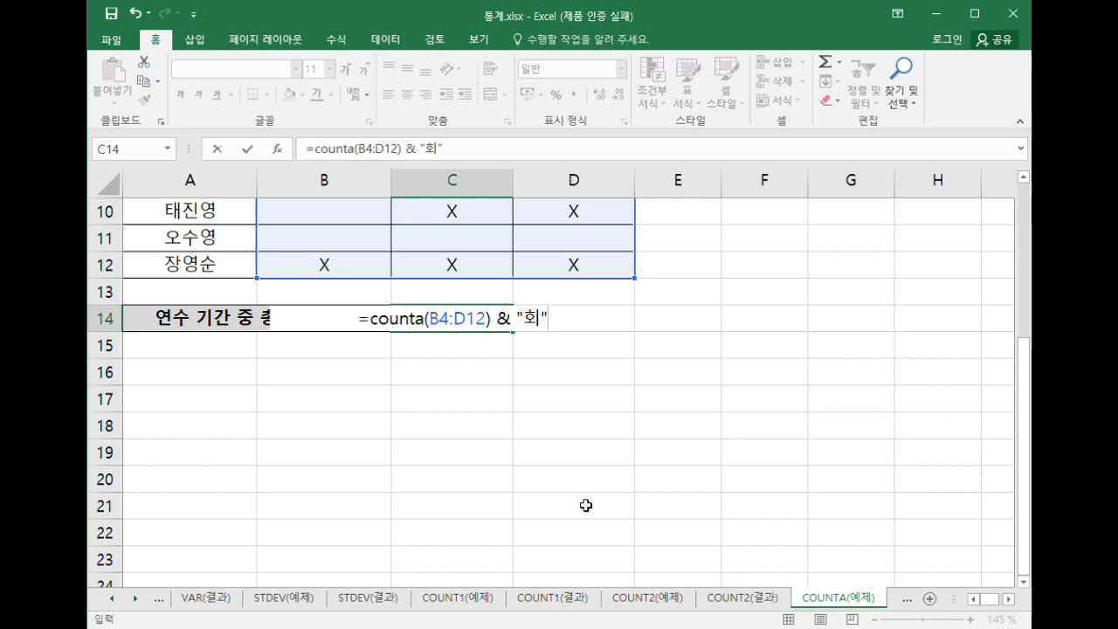
{"action": "key", "text": "Return"}
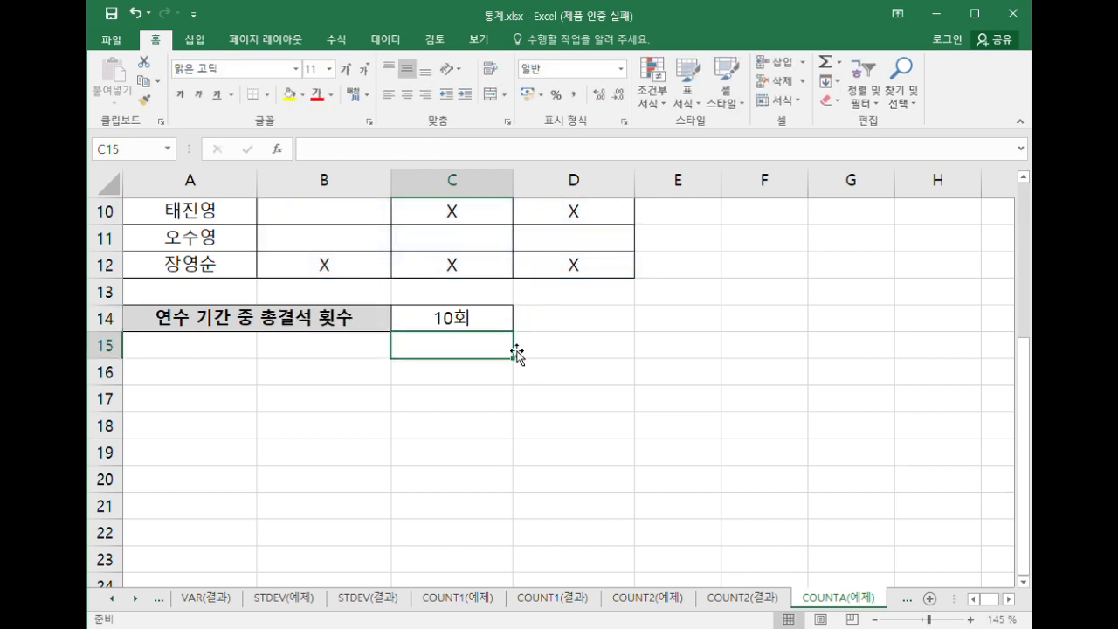
Switch to the COUNTBLANK1(예제) sheet and examine the payment marks in B3:D10, especially the blank cells of the 공통 필수 column.
{"action": "left_click", "coordinate": [908, 599]}
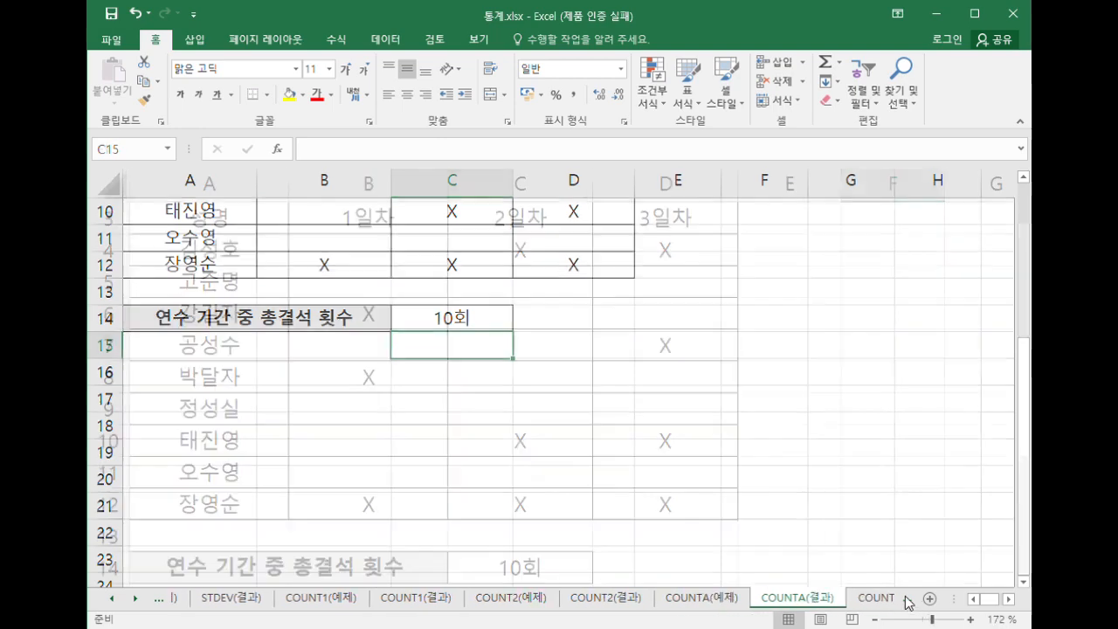
{"action": "left_click", "coordinate": [867, 598]}
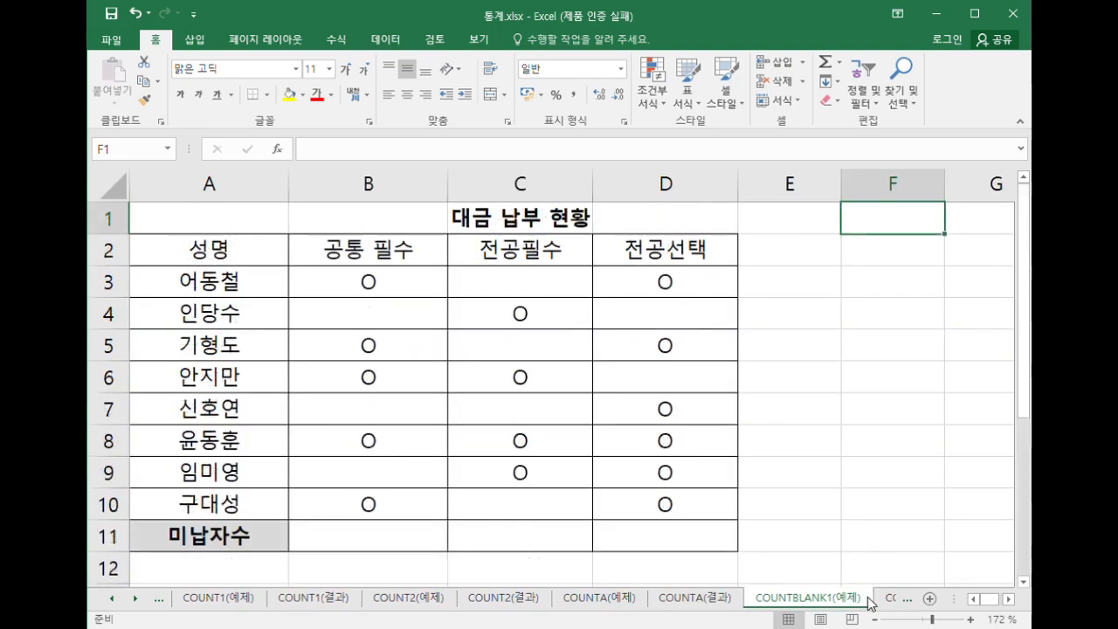
{"action": "left_click", "coordinate": [391, 545]}
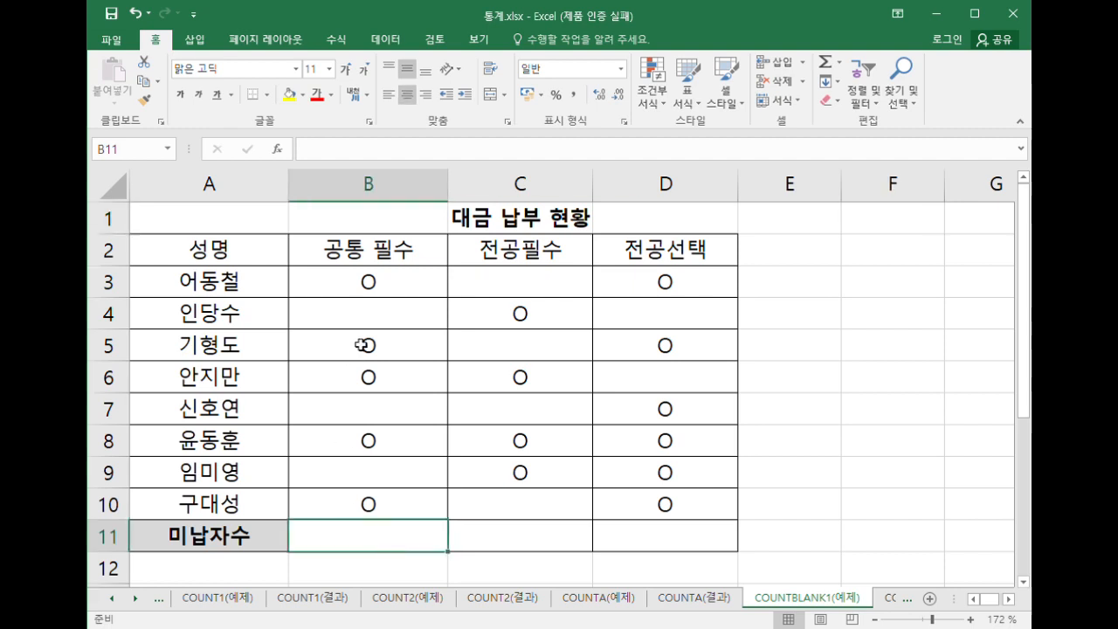
{"action": "left_click_drag", "start_coordinate": [392, 291], "coordinate": [645, 511]}
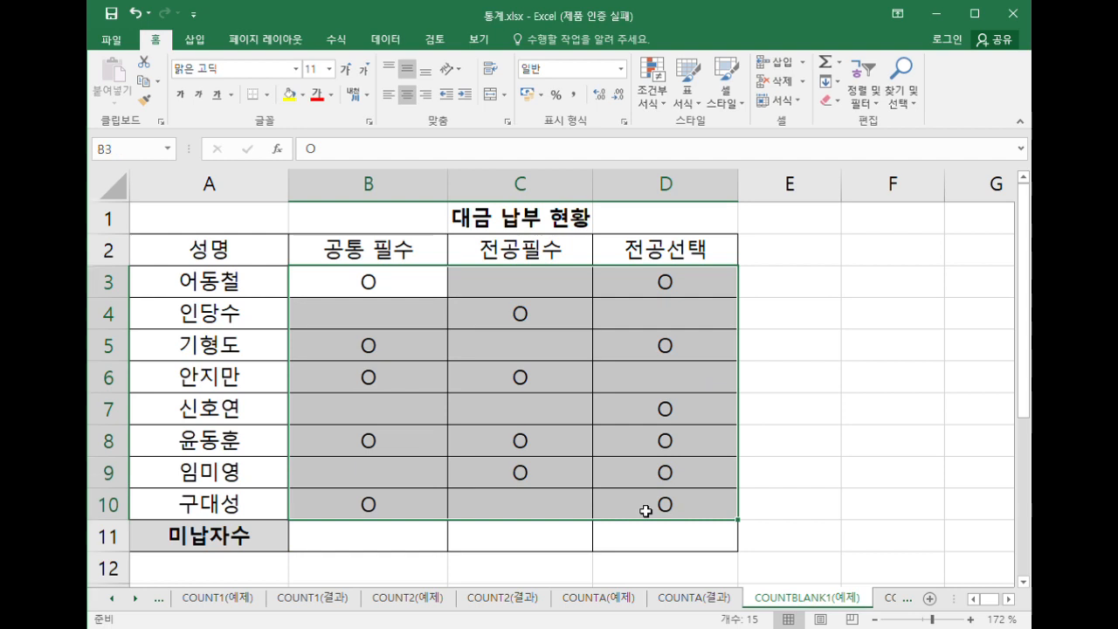
{"action": "left_click", "coordinate": [371, 295]}
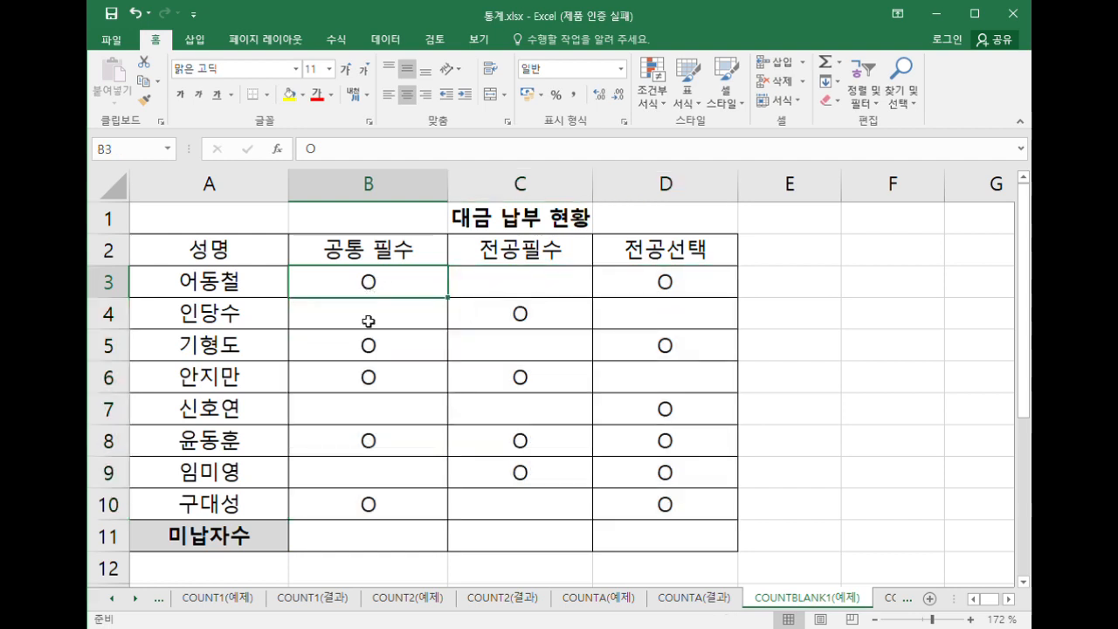
{"action": "left_click", "coordinate": [380, 324]}
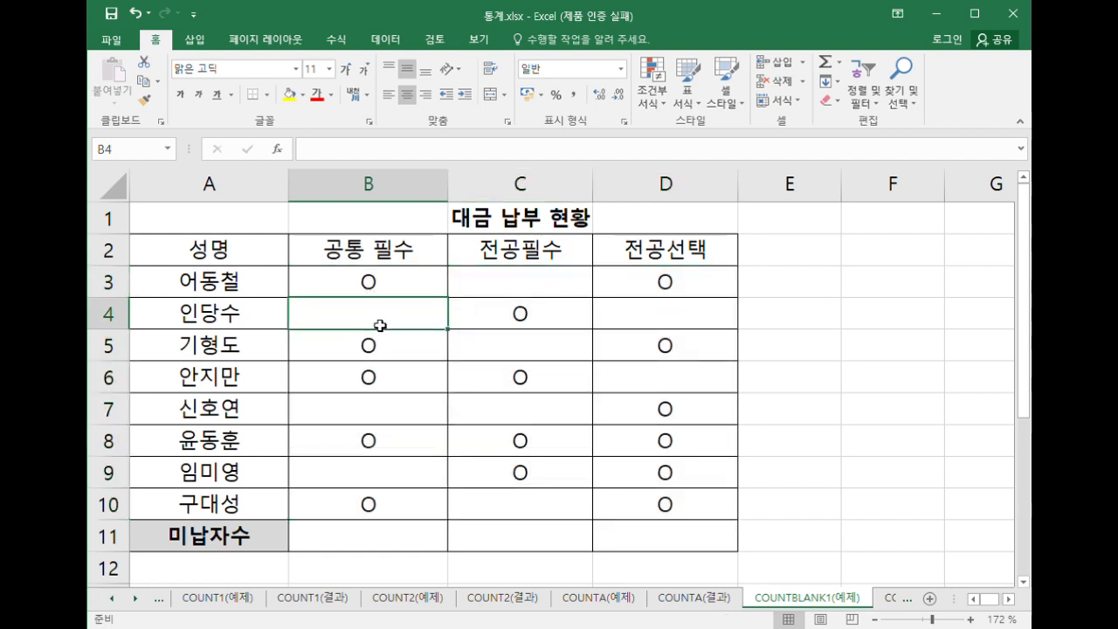
{"action": "left_click_drag", "start_coordinate": [404, 283], "coordinate": [398, 518]}
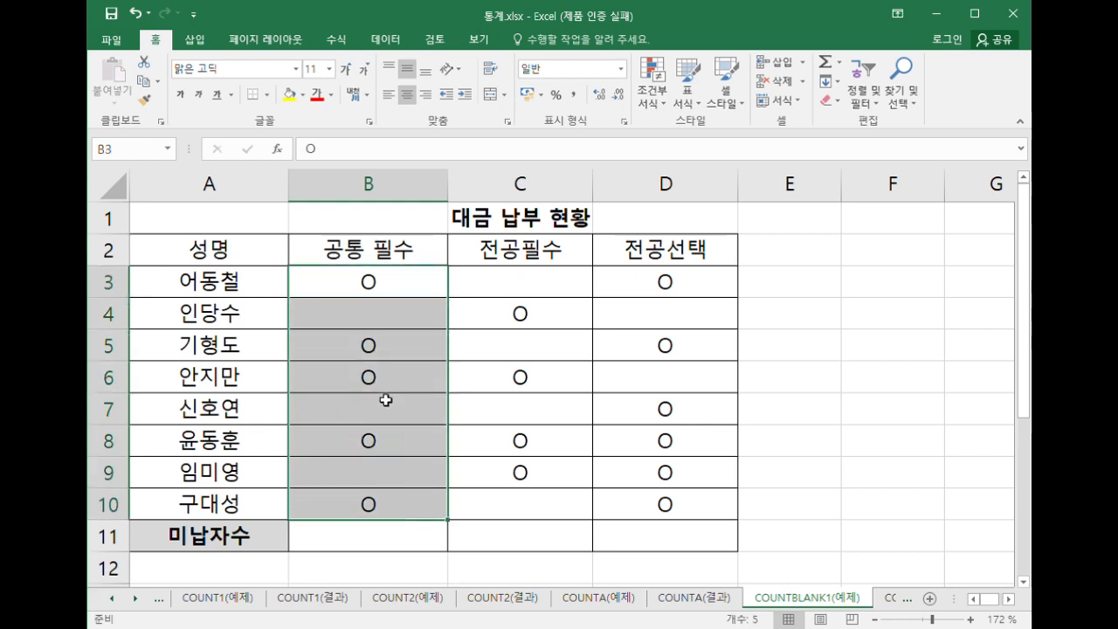
{"action": "left_click", "coordinate": [382, 319]}
{"action": "left_click", "coordinate": [368, 423]}
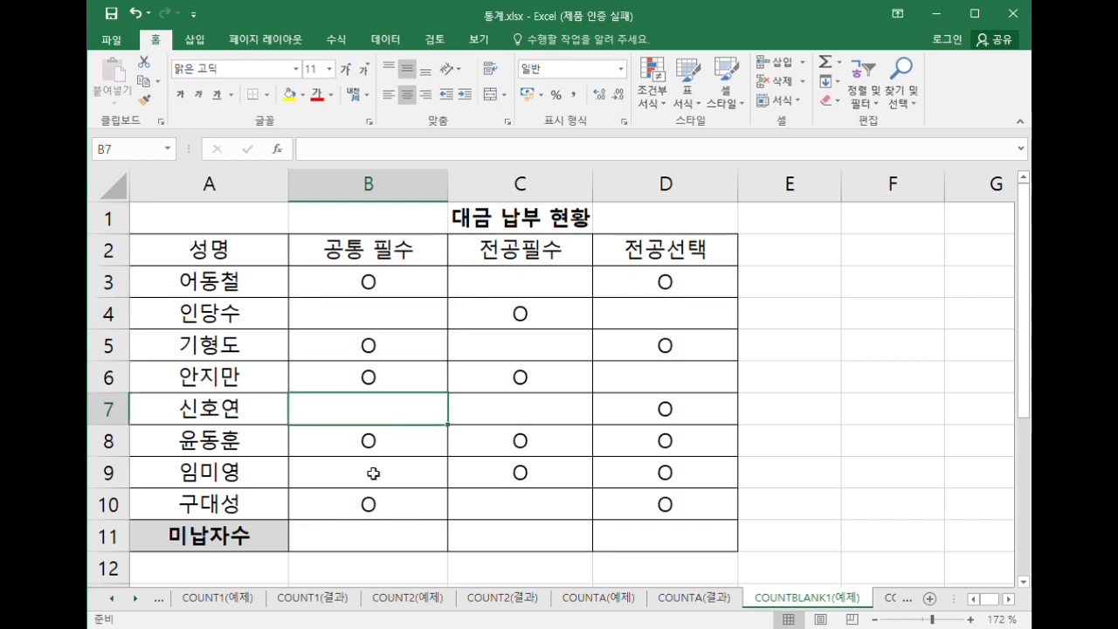
{"action": "left_click", "coordinate": [370, 476]}
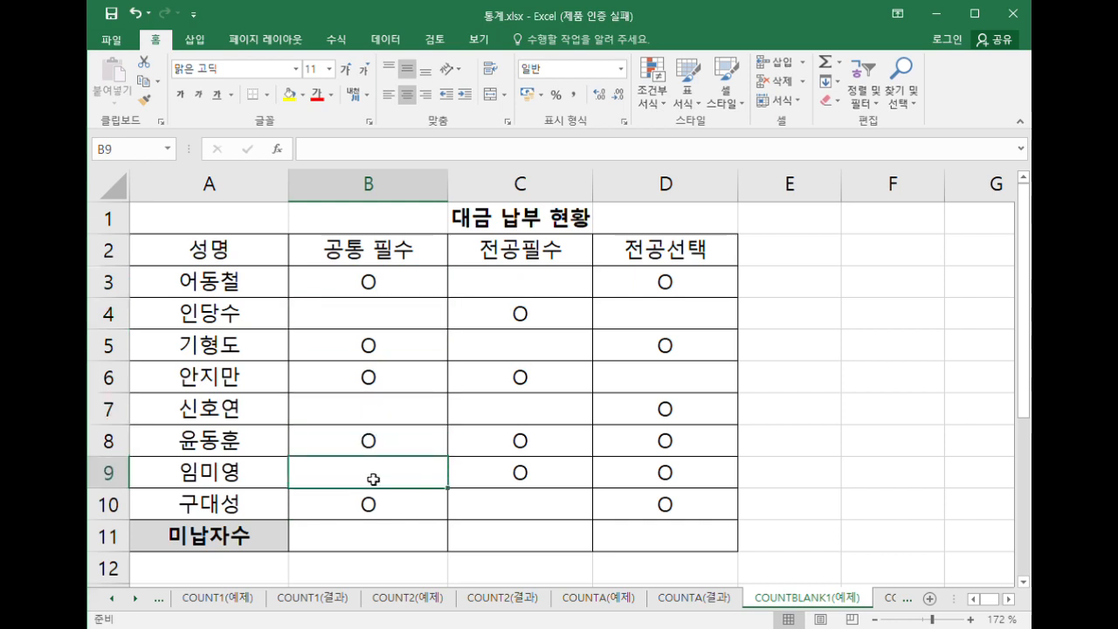
Enter =COUNTBLANK(B3:B10) in B11 to count the unpaid people for 공통 필수.
{"action": "left_click", "coordinate": [356, 534]}
{"action": "scroll", "coordinate": [359, 536], "scroll_direction": "down", "scroll_amount": 1}
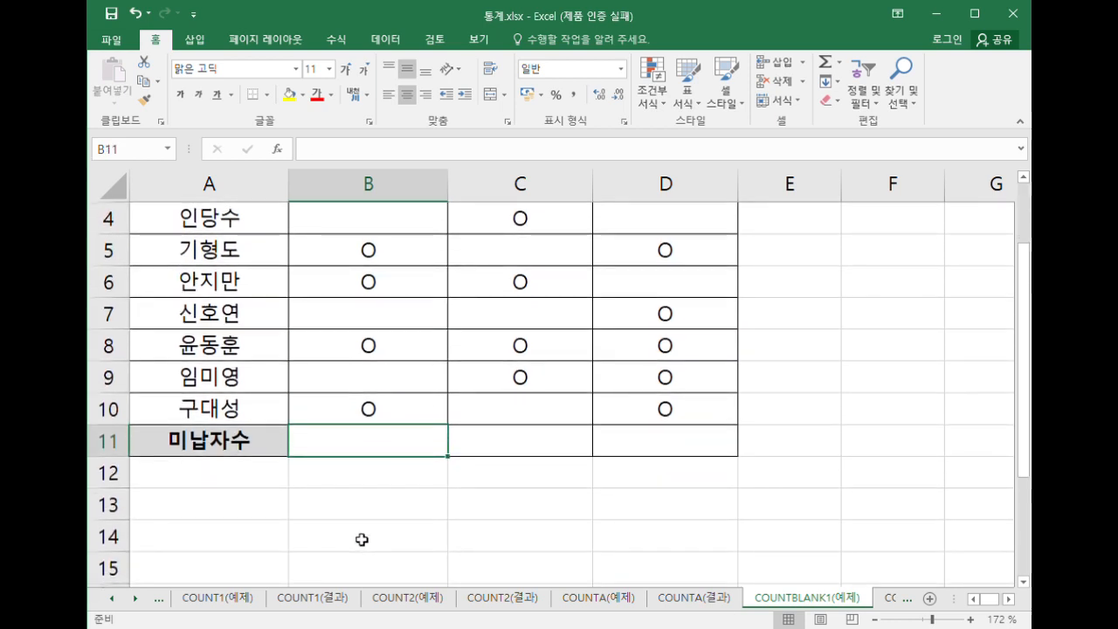
{"action": "type", "text": "=co"}
{"action": "key", "text": "BackSpace"}
{"action": "key", "text": "BackSpace"}
{"action": "key", "text": "Hangul"}
{"action": "type", "text": "co"}
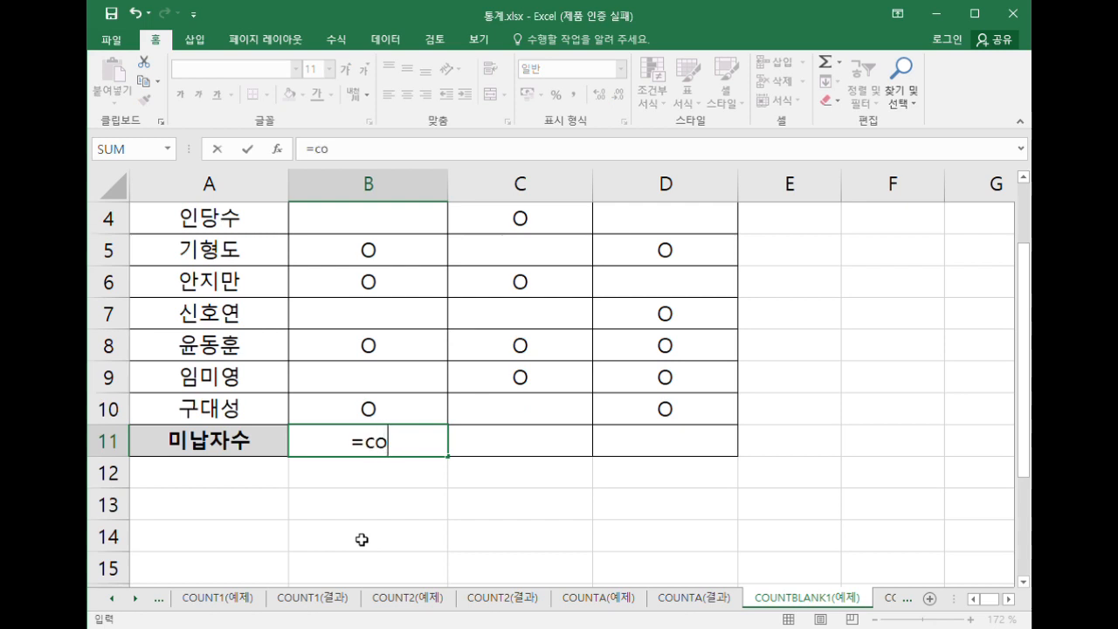
{"action": "type", "text": "untblank("}
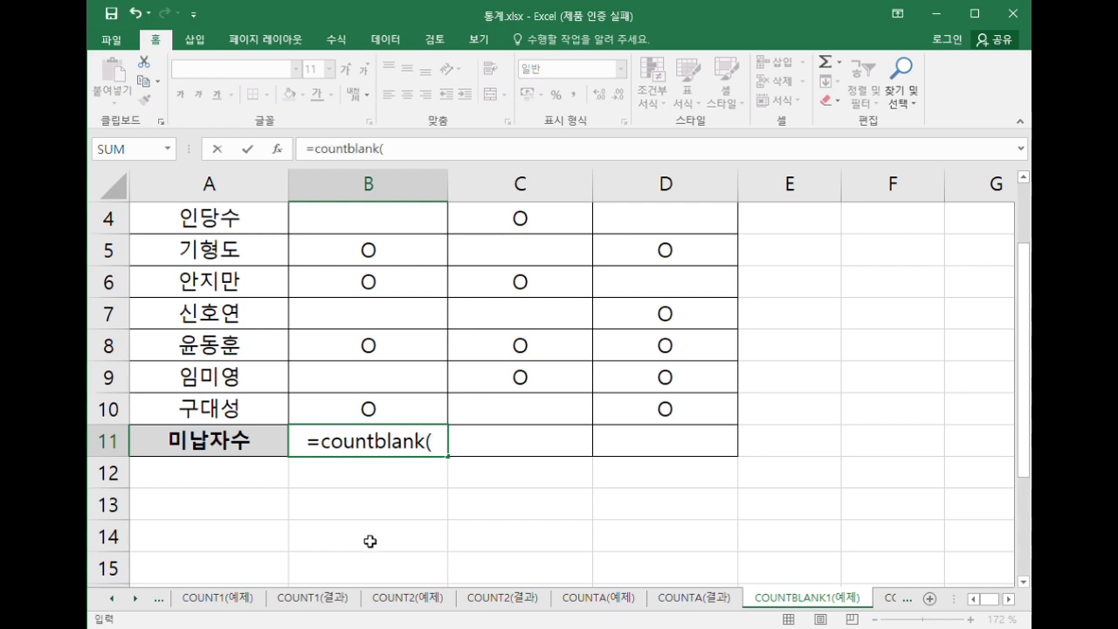
{"action": "scroll", "coordinate": [370, 542], "scroll_direction": "up", "scroll_amount": 1}
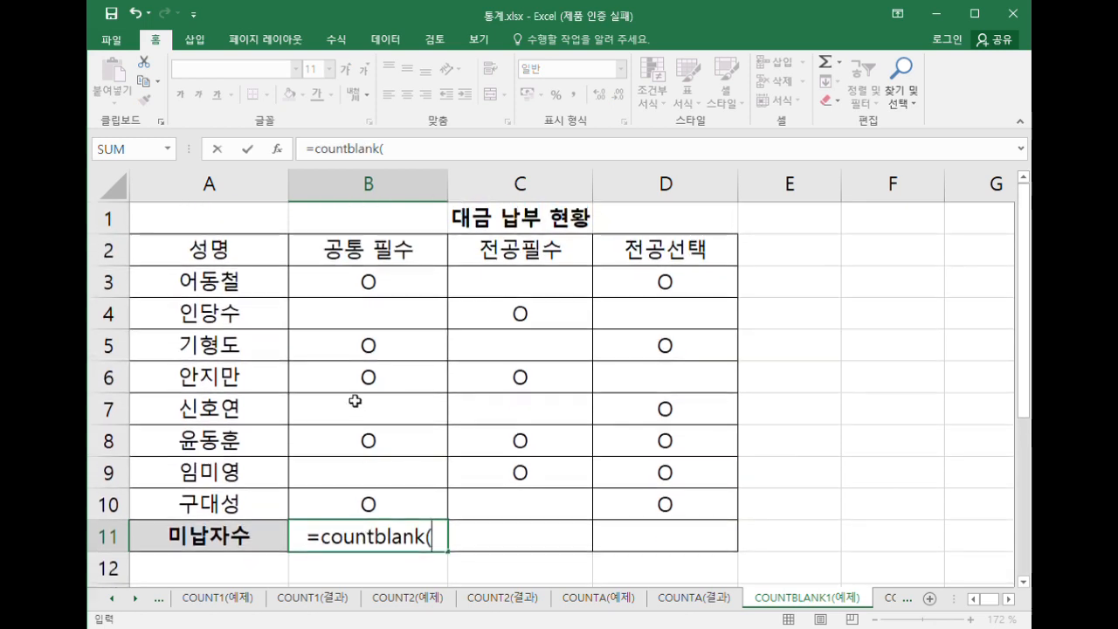
{"action": "left_click_drag", "start_coordinate": [350, 282], "coordinate": [365, 497]}
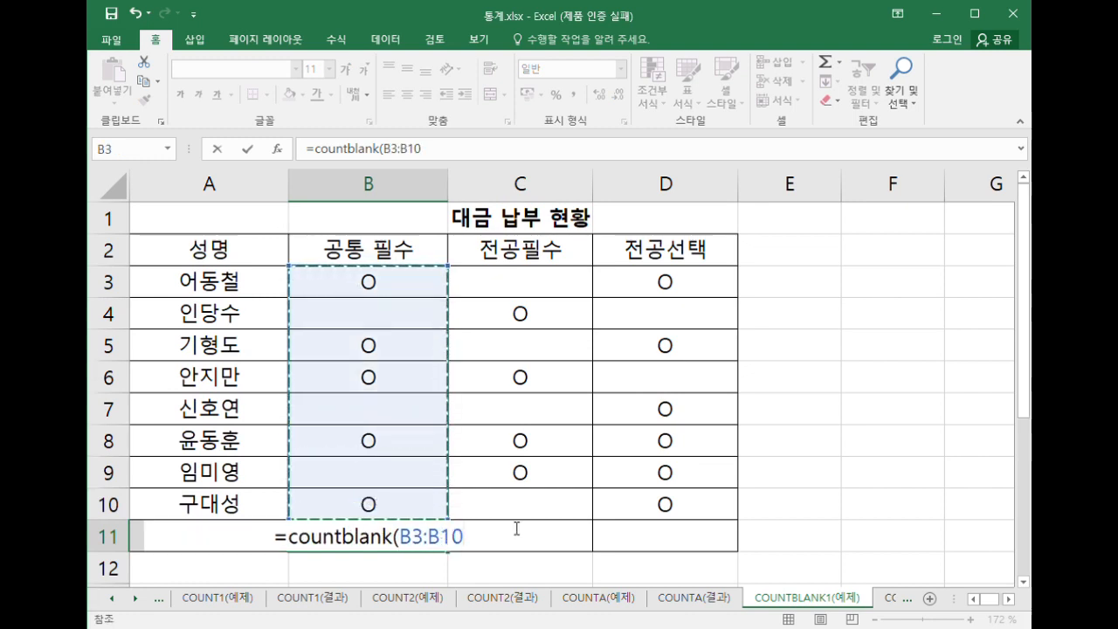
{"action": "scroll", "coordinate": [524, 527], "scroll_direction": "down", "scroll_amount": 2}
{"action": "type", "text": ")"}
{"action": "key", "text": "Return"}
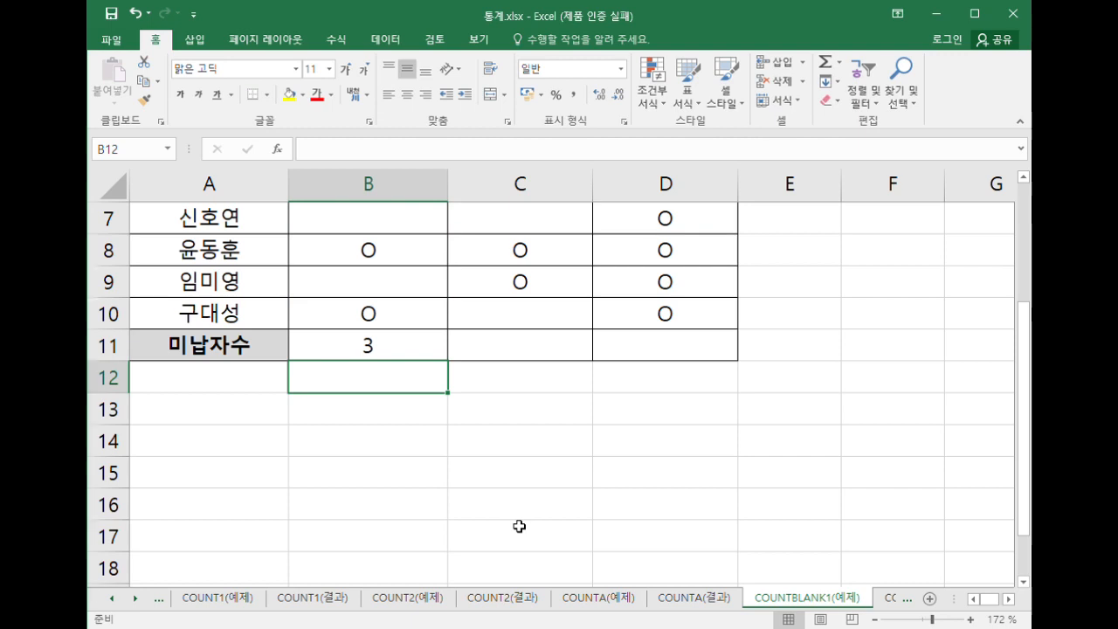
Fill the 미납자수 formula from B11 across to D11 and check the range used in B11.
{"action": "left_click", "coordinate": [424, 354]}
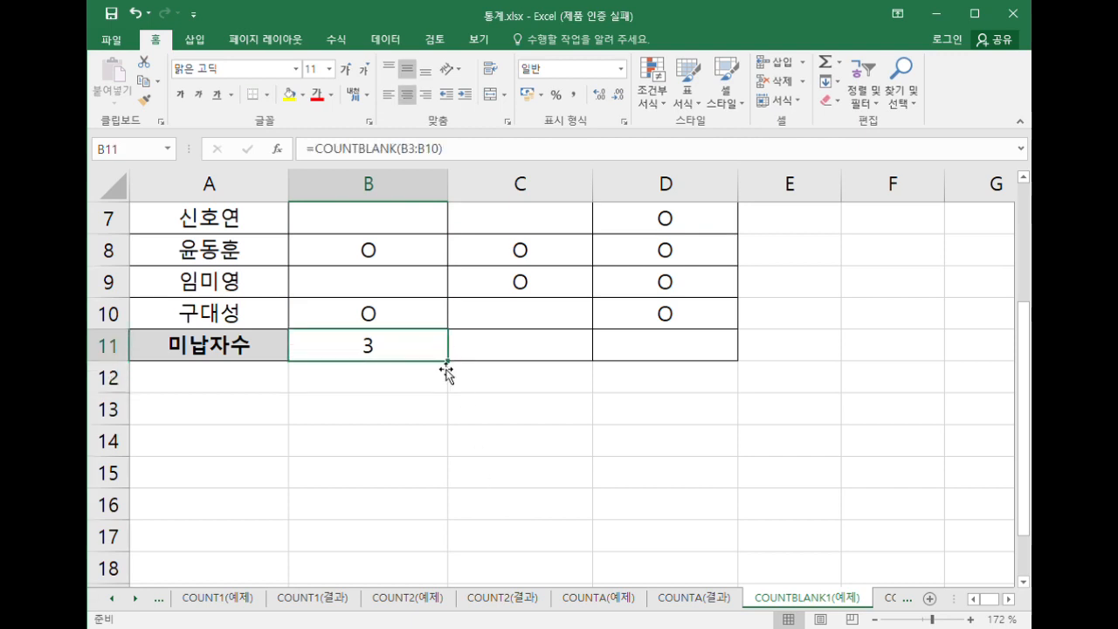
{"action": "left_click_drag", "start_coordinate": [450, 368], "coordinate": [675, 346]}
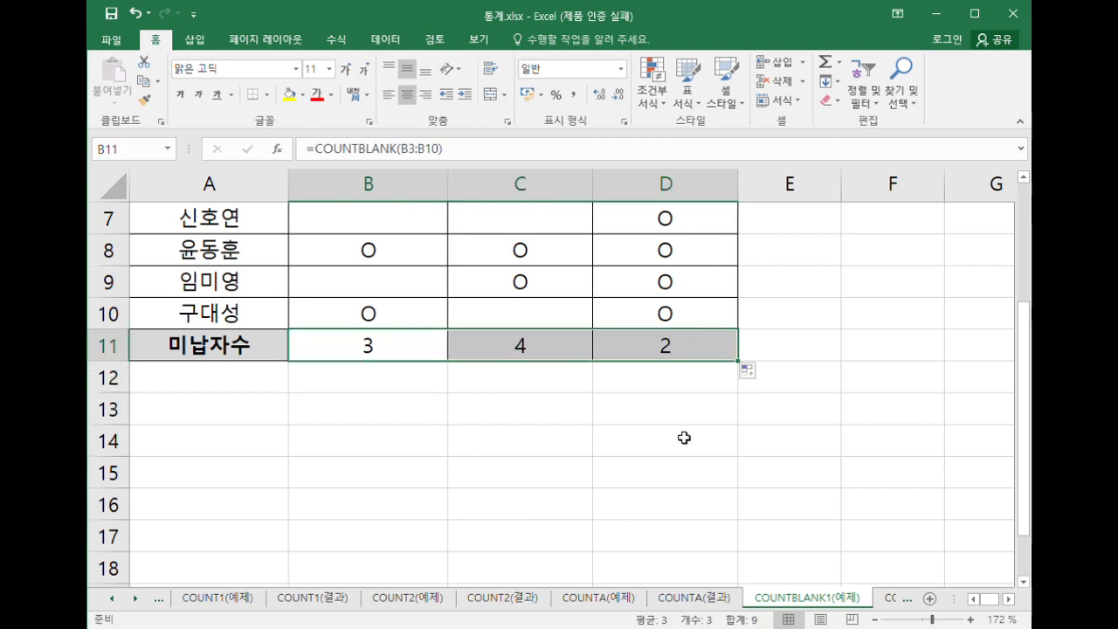
{"action": "scroll", "coordinate": [666, 447], "scroll_direction": "up", "scroll_amount": 2}
{"action": "left_click", "coordinate": [505, 292]}
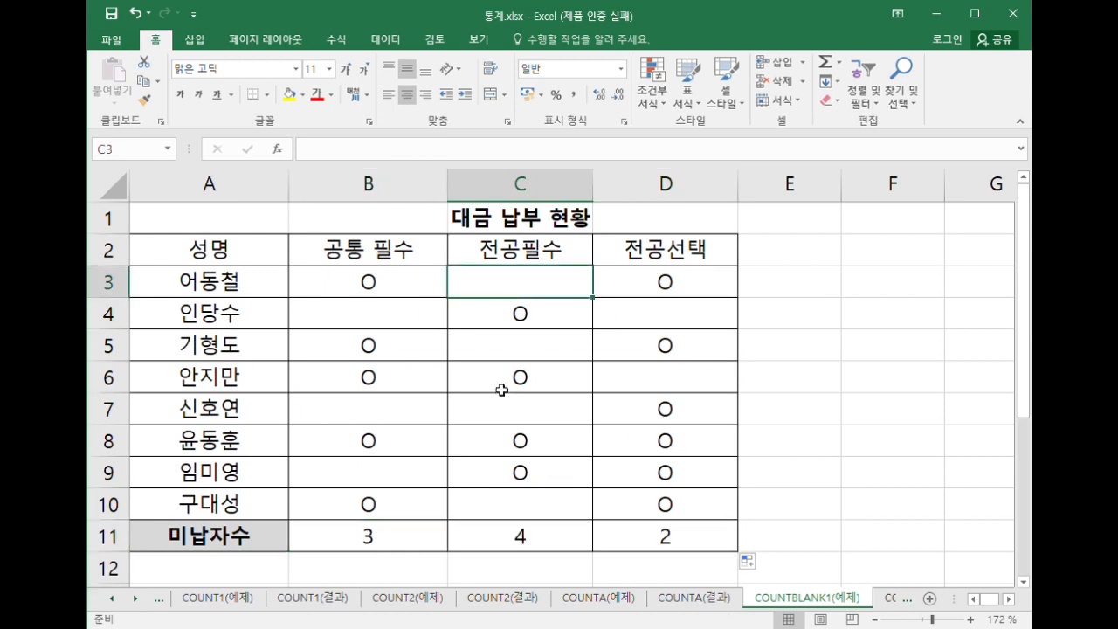
{"action": "double_click", "coordinate": [394, 533]}
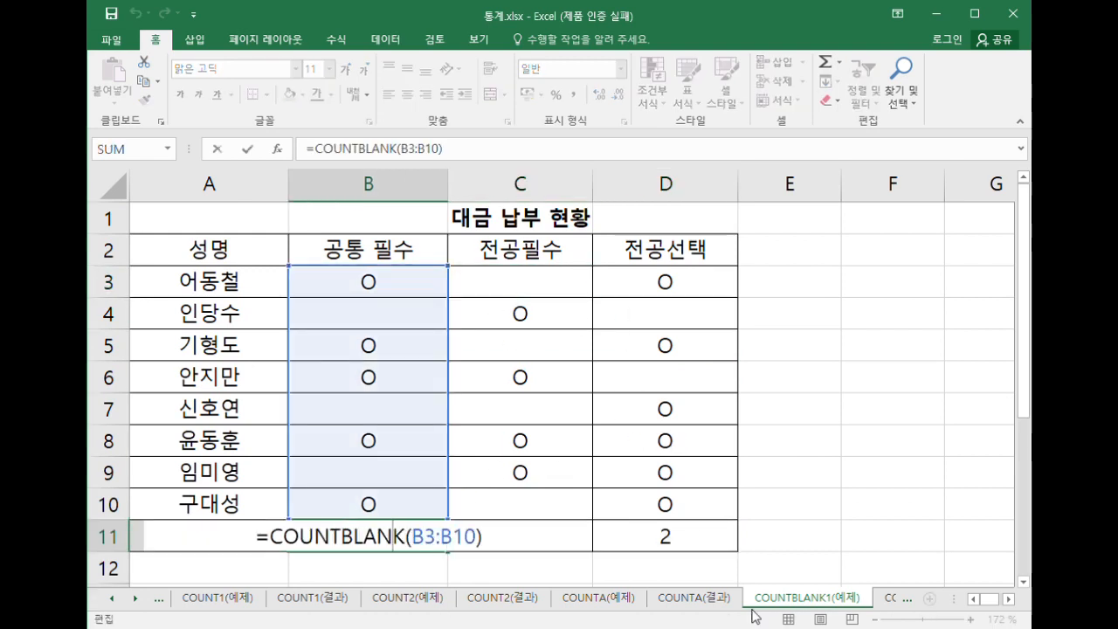
Switch to the COUNTBLANK2(예제) sheet and examine the attendance marks in B4:E4, including the blank C4, against the 이수여부 column.
{"action": "left_click", "coordinate": [893, 600]}
{"action": "left_click", "coordinate": [857, 602]}
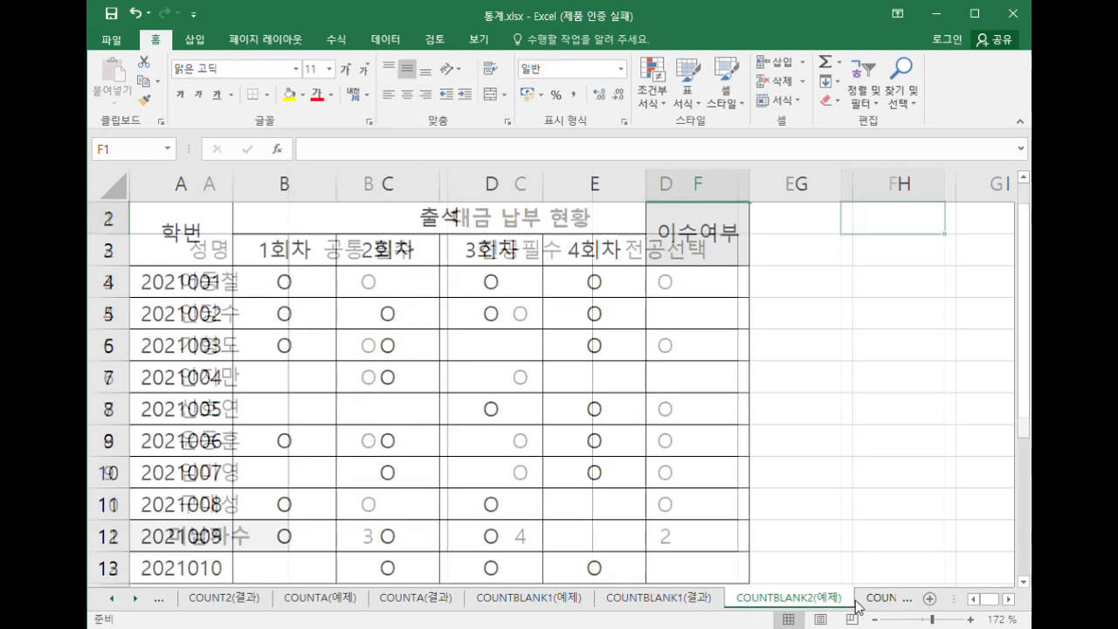
{"action": "left_click", "coordinate": [703, 289]}
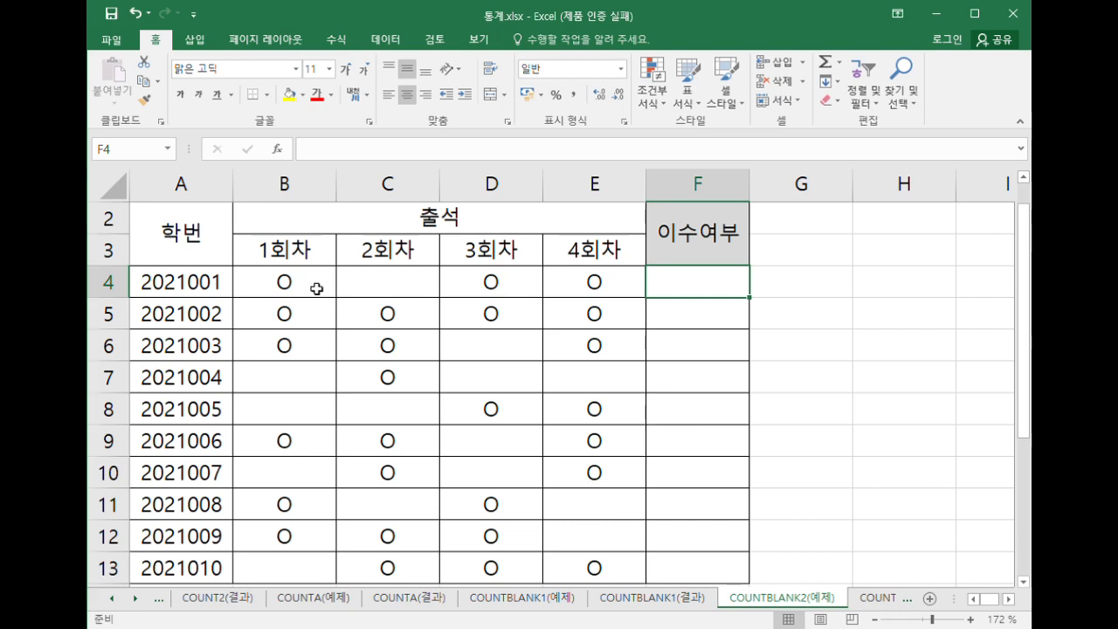
{"action": "left_click_drag", "start_coordinate": [317, 288], "coordinate": [585, 284]}
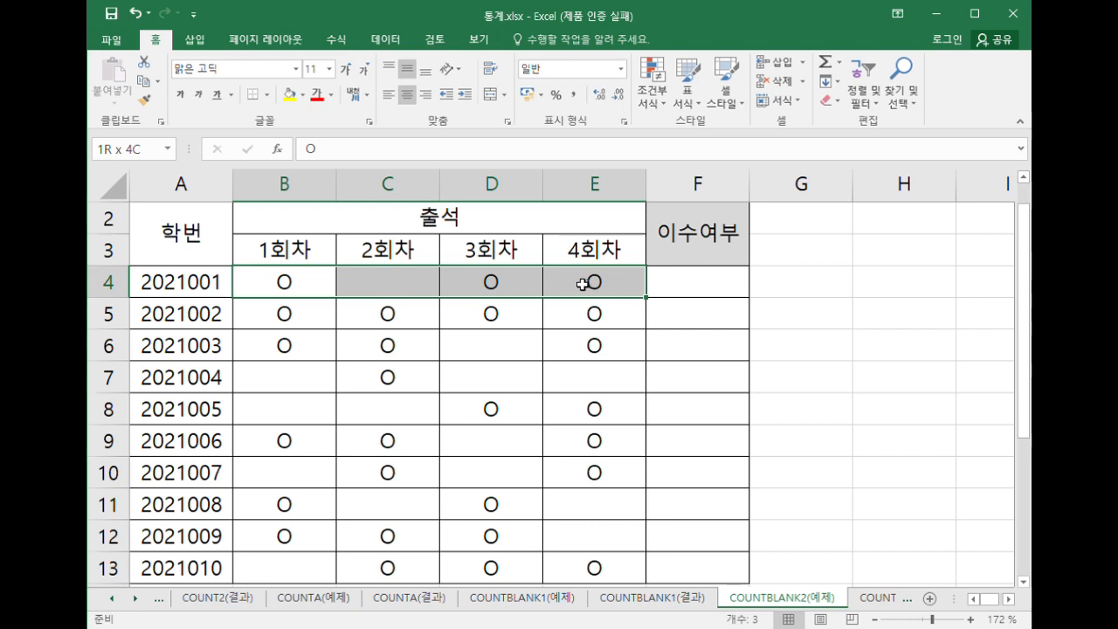
{"action": "left_click_drag", "start_coordinate": [582, 285], "coordinate": [582, 284]}
{"action": "left_click_drag", "start_coordinate": [309, 289], "coordinate": [579, 289]}
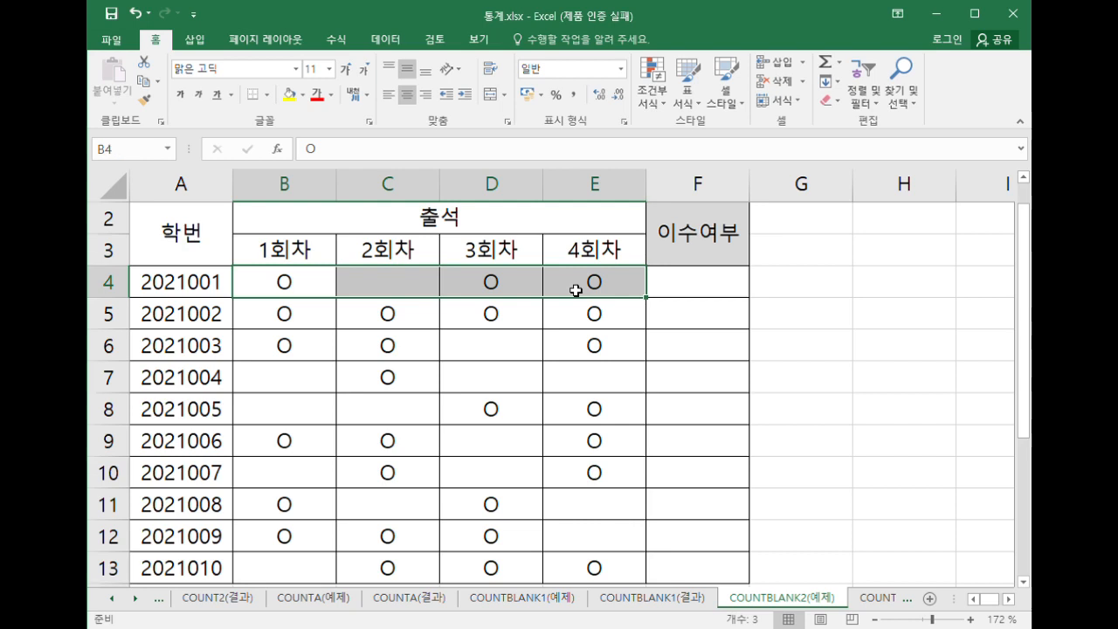
{"action": "left_click", "coordinate": [417, 291]}
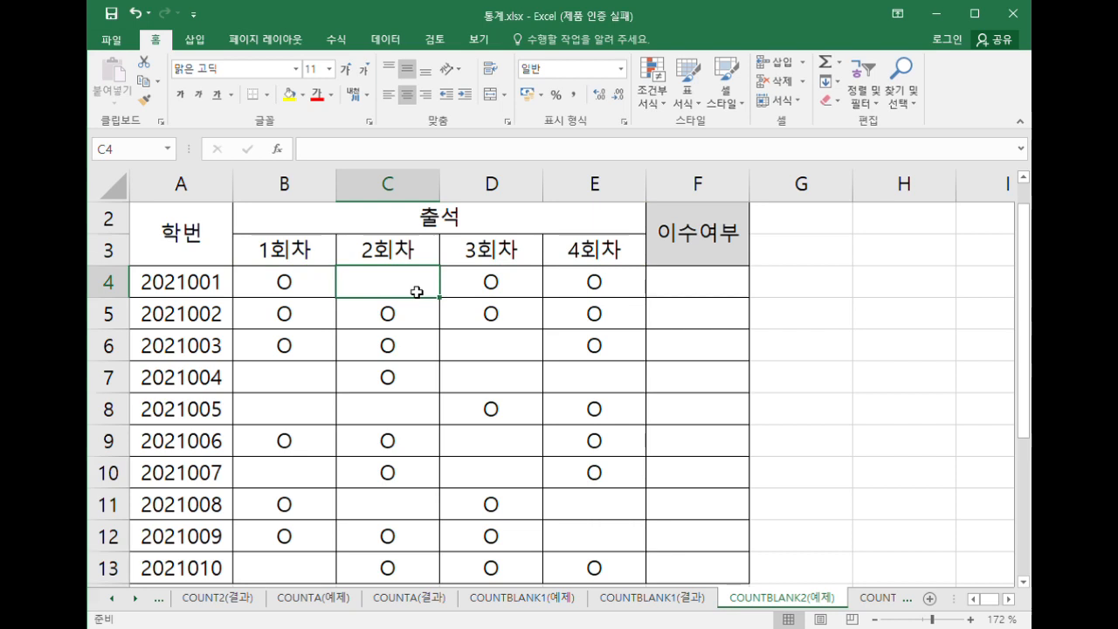
Write =IF(COUNTBLANK(B4:E4)<=1, "이수", "") in F4 to mark completion when at most one attendance is missing.
{"action": "left_click", "coordinate": [713, 282]}
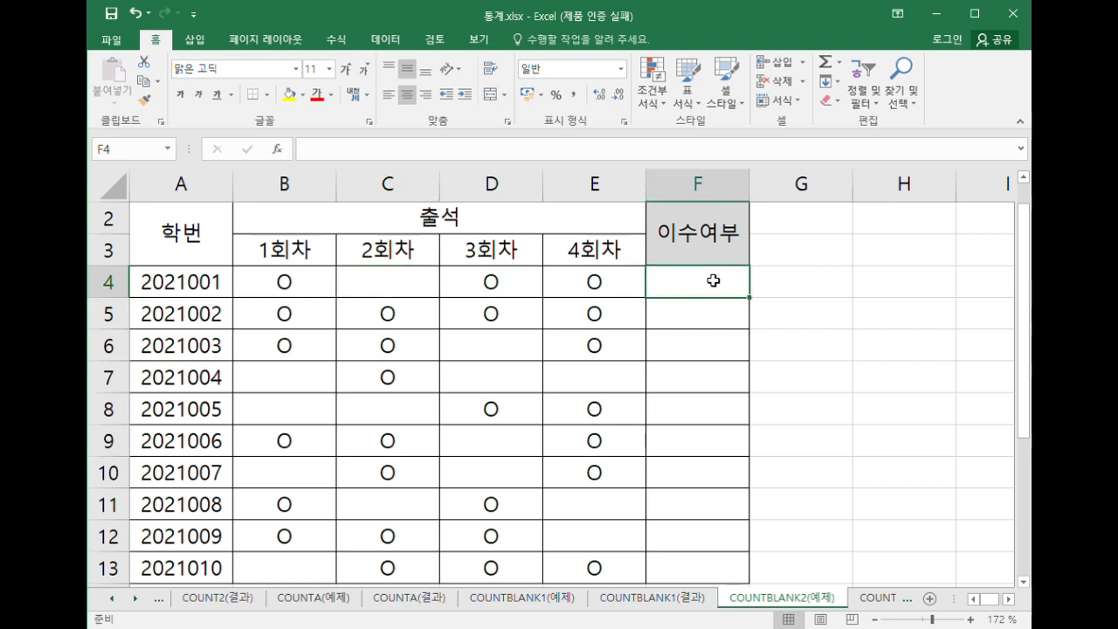
{"action": "type", "text": "=if("}
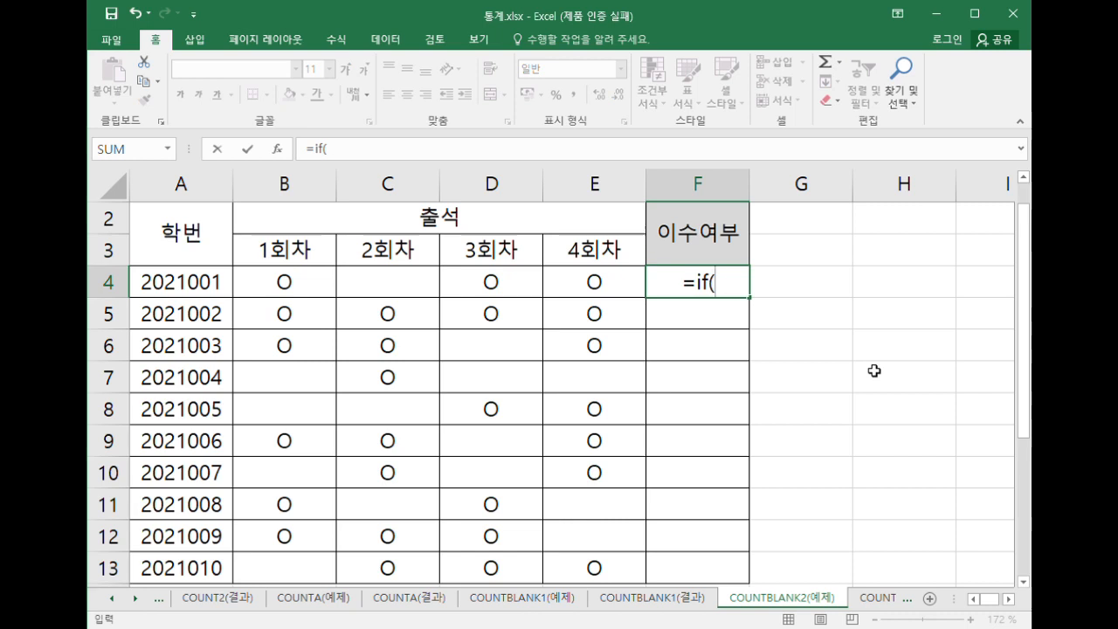
{"action": "type", "text": "countblank("}
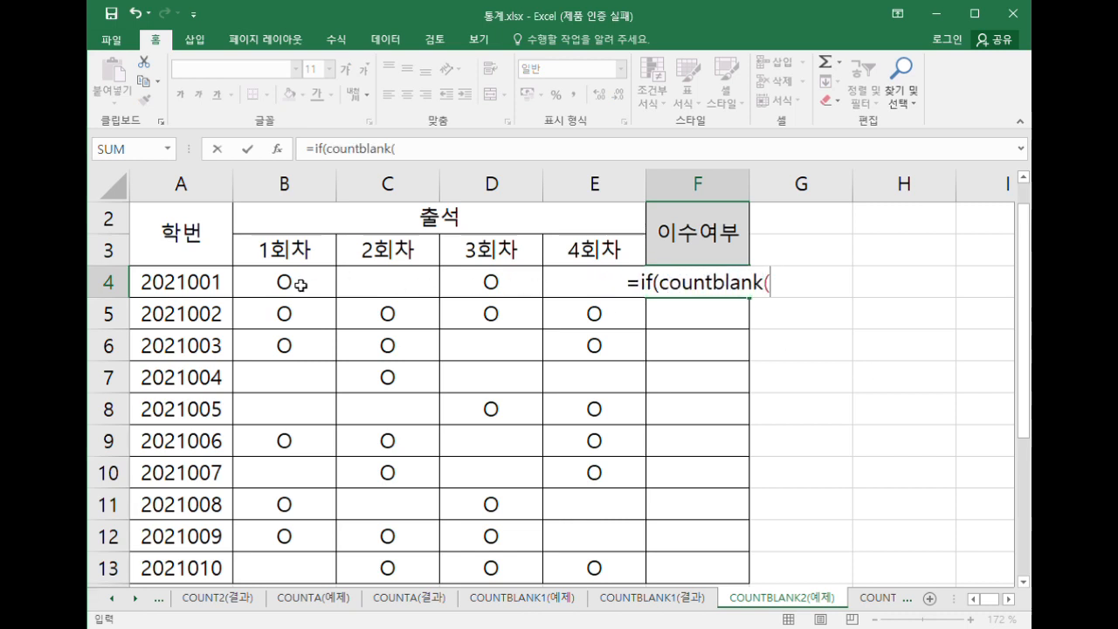
{"action": "left_click_drag", "start_coordinate": [302, 282], "coordinate": [568, 282]}
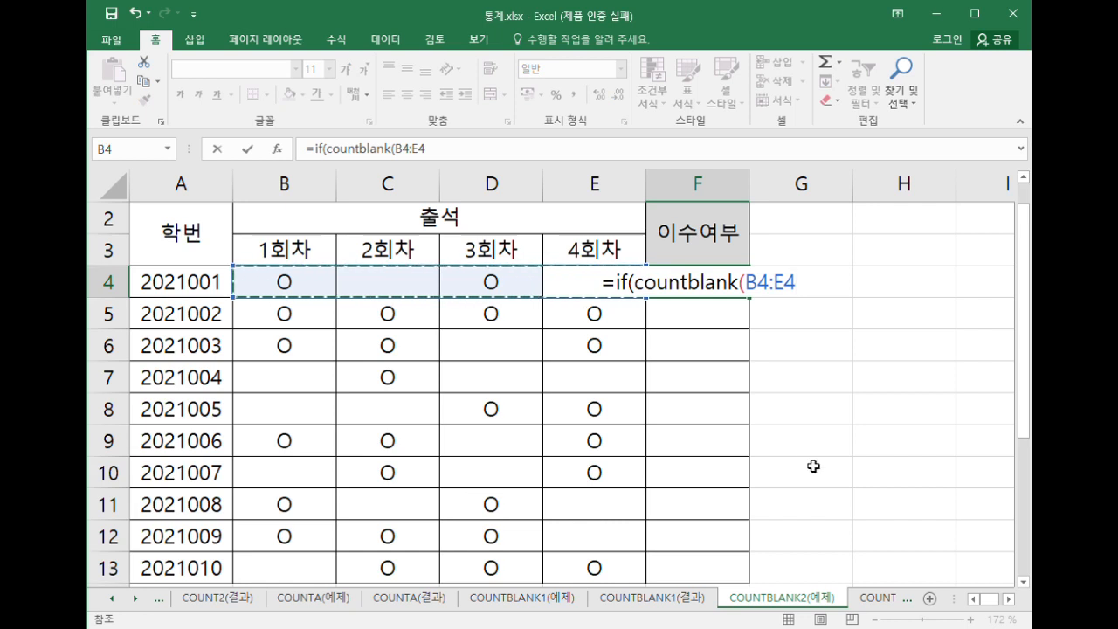
{"action": "type", "text": ")"}
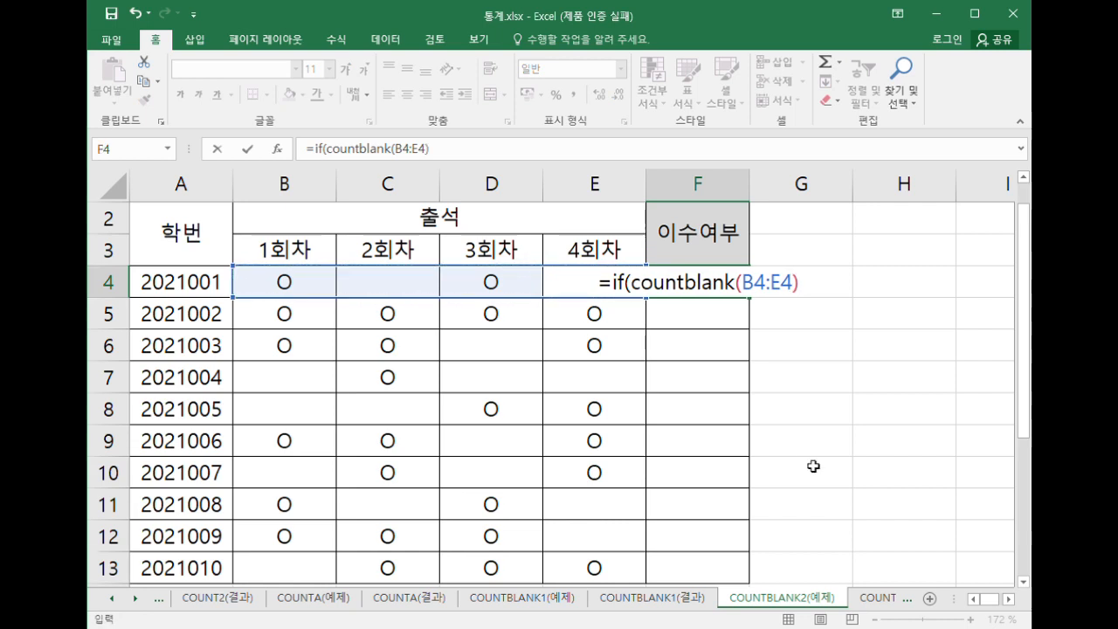
{"action": "type", "text": "<=1"}
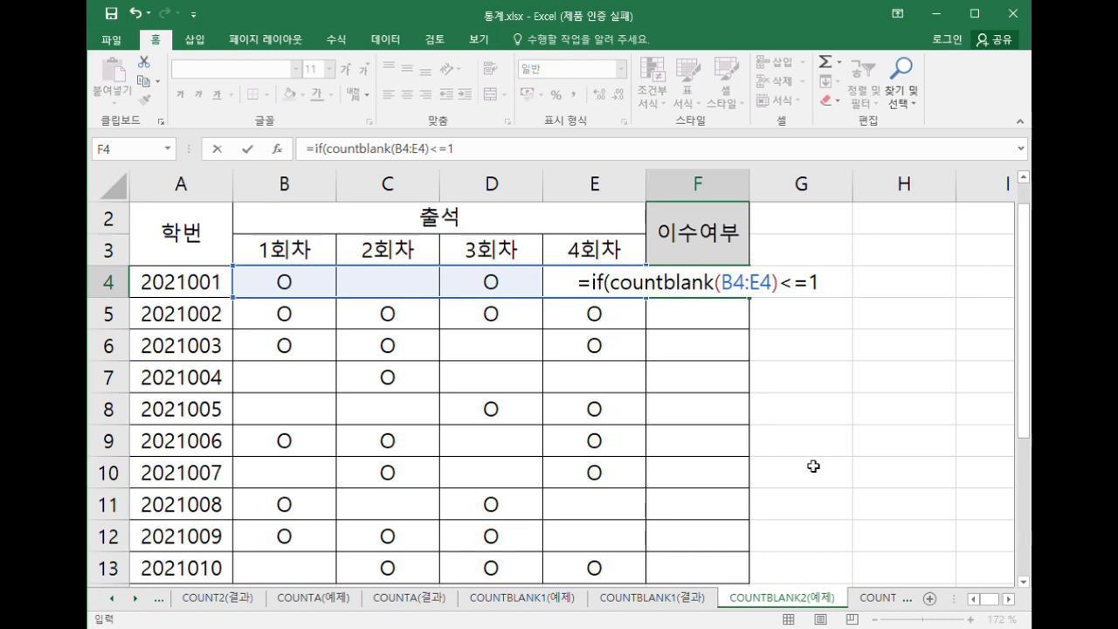
{"action": "type", "text": ", "}
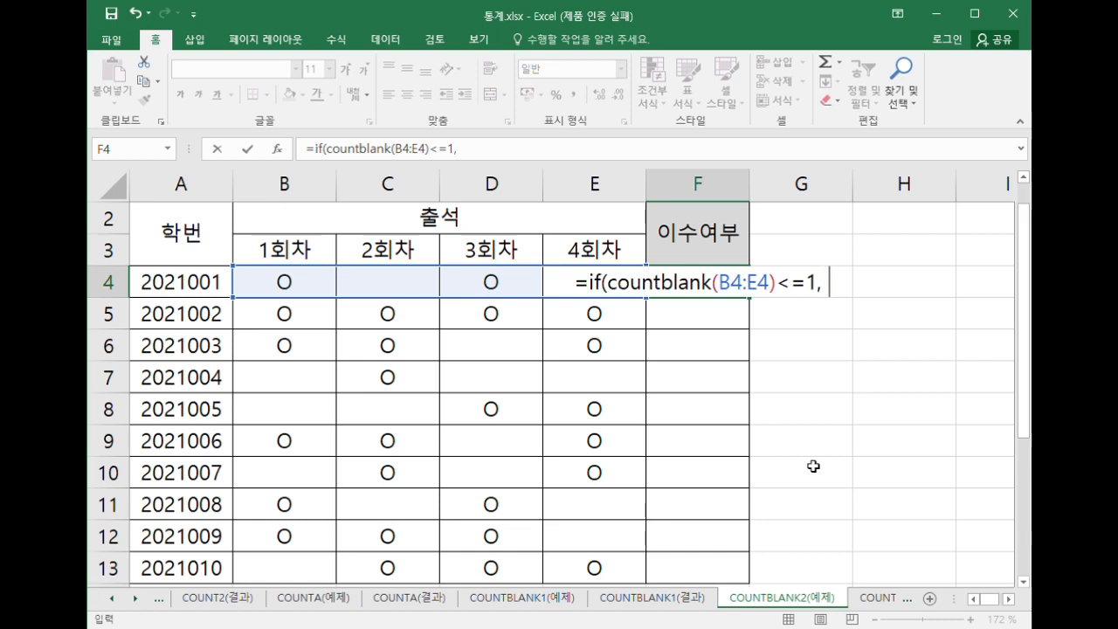
{"action": "type", "text": "\"이수\","}
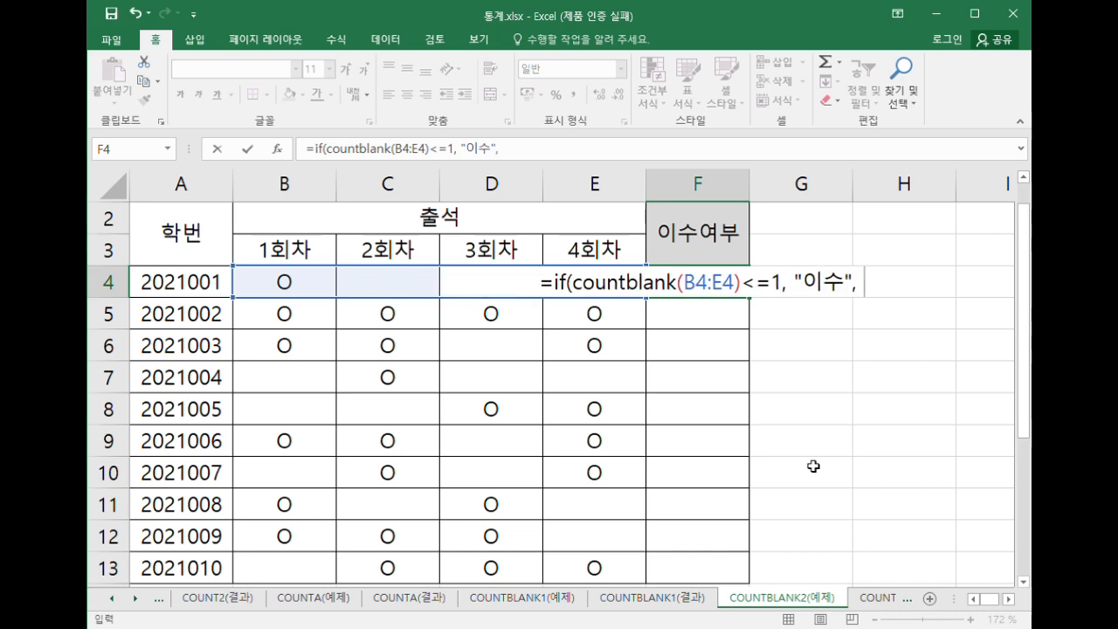
{"action": "type", "text": " \"\")"}
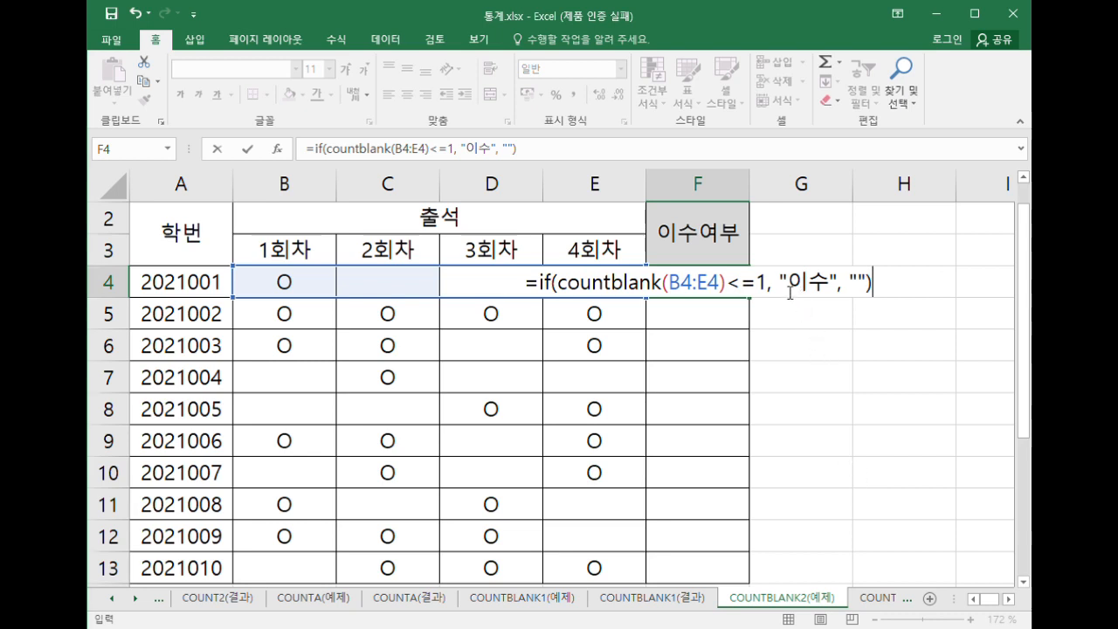
Review the result arguments, COUNTBLANK(B4:E4) and the <=1 condition in F4's formula, and commit it.
{"action": "left_click_drag", "start_coordinate": [791, 292], "coordinate": [874, 287]}
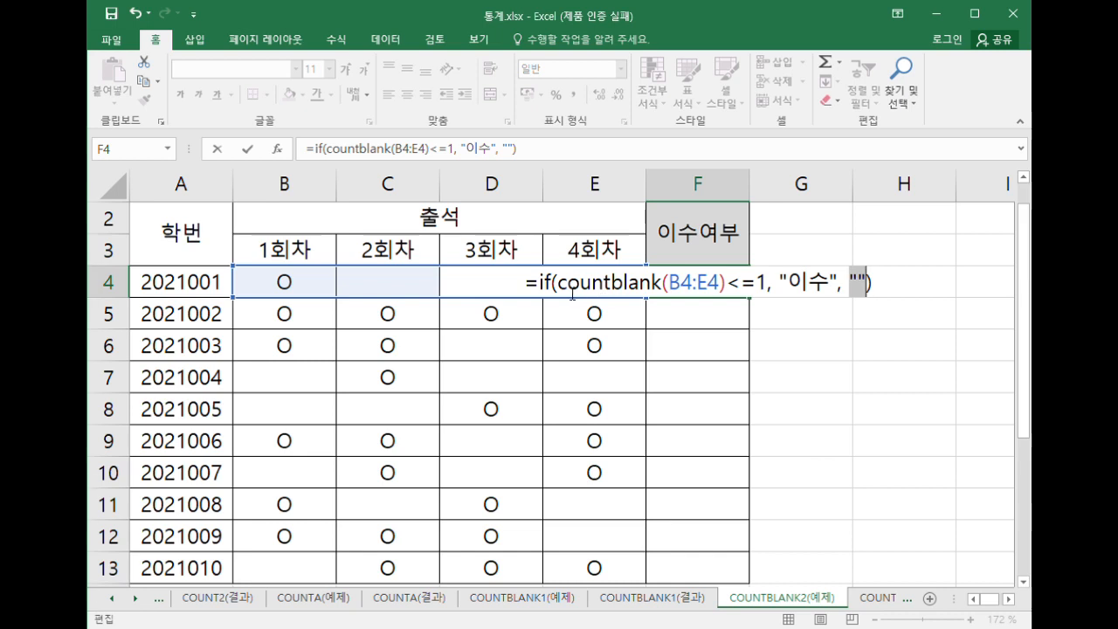
{"action": "left_click_drag", "start_coordinate": [569, 288], "coordinate": [732, 294]}
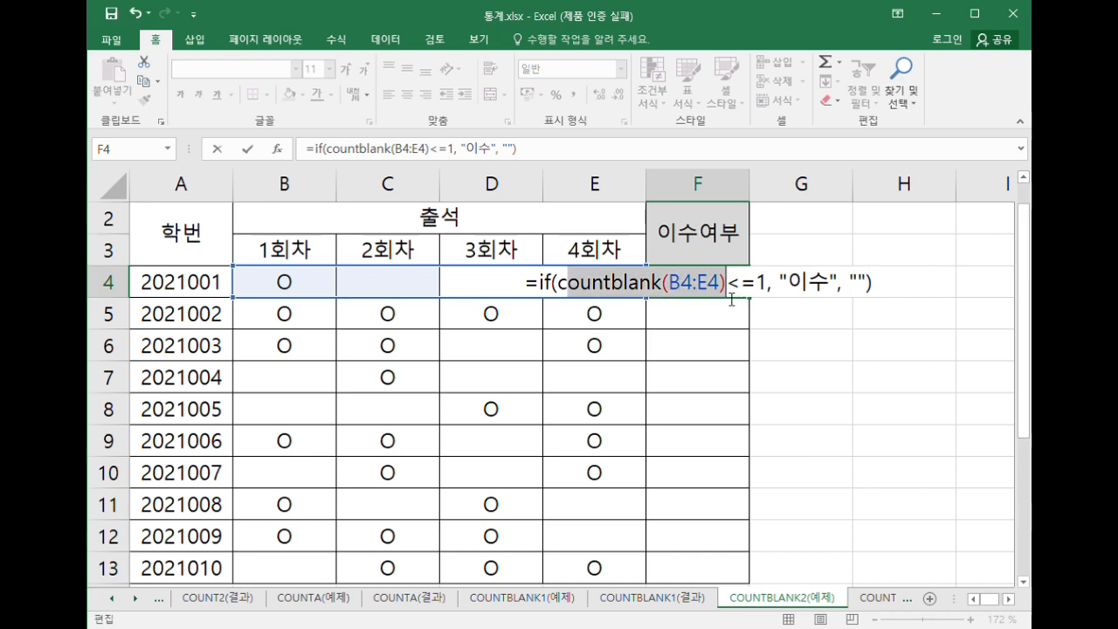
{"action": "left_click", "coordinate": [732, 300]}
{"action": "key", "text": "shift+Right"}
{"action": "key", "text": "shift+Right"}
{"action": "key", "text": "shift+Right"}
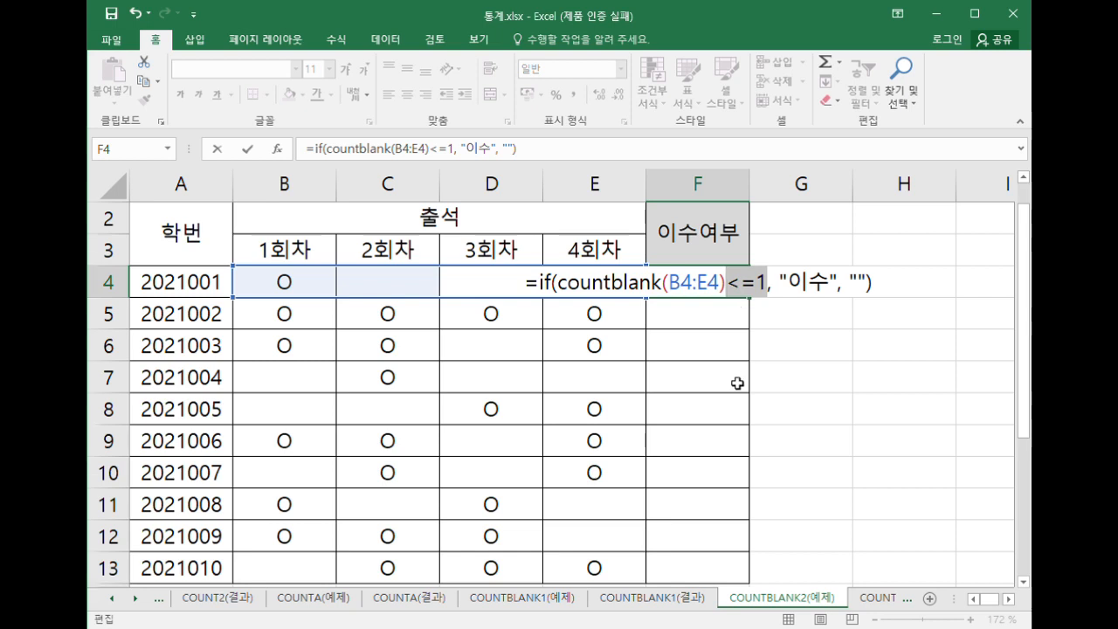
{"action": "key", "text": "Return"}
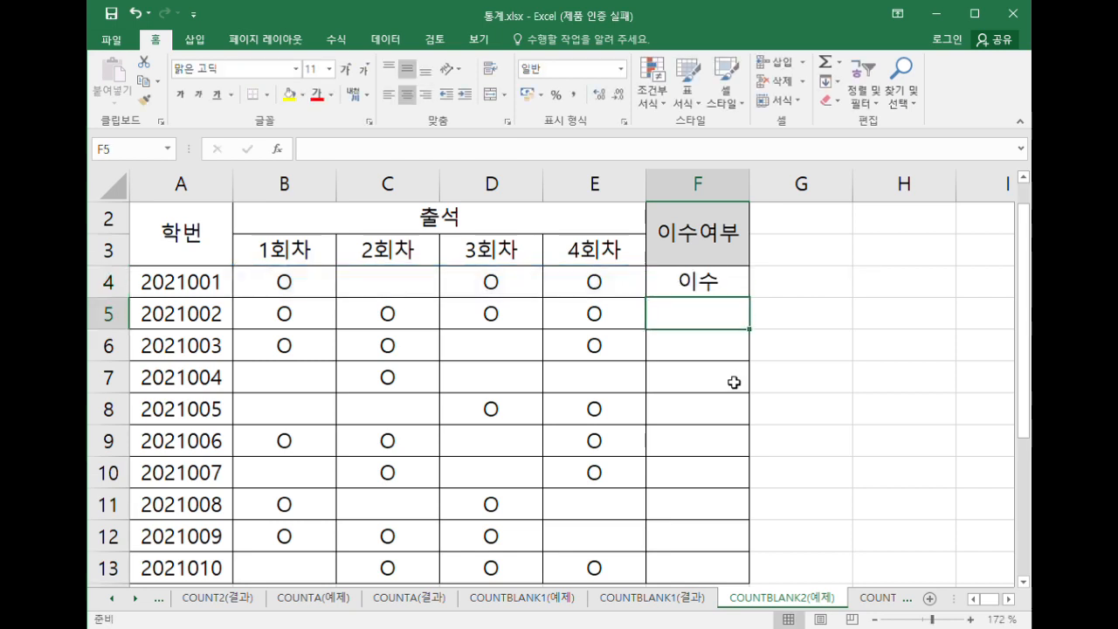
Fill the 이수여부 formula from F4 down to F13 and check it against the attendance marks in rows 7 and 8.
{"action": "left_click", "coordinate": [723, 287]}
{"action": "left_click_drag", "start_coordinate": [751, 307], "coordinate": [743, 572]}
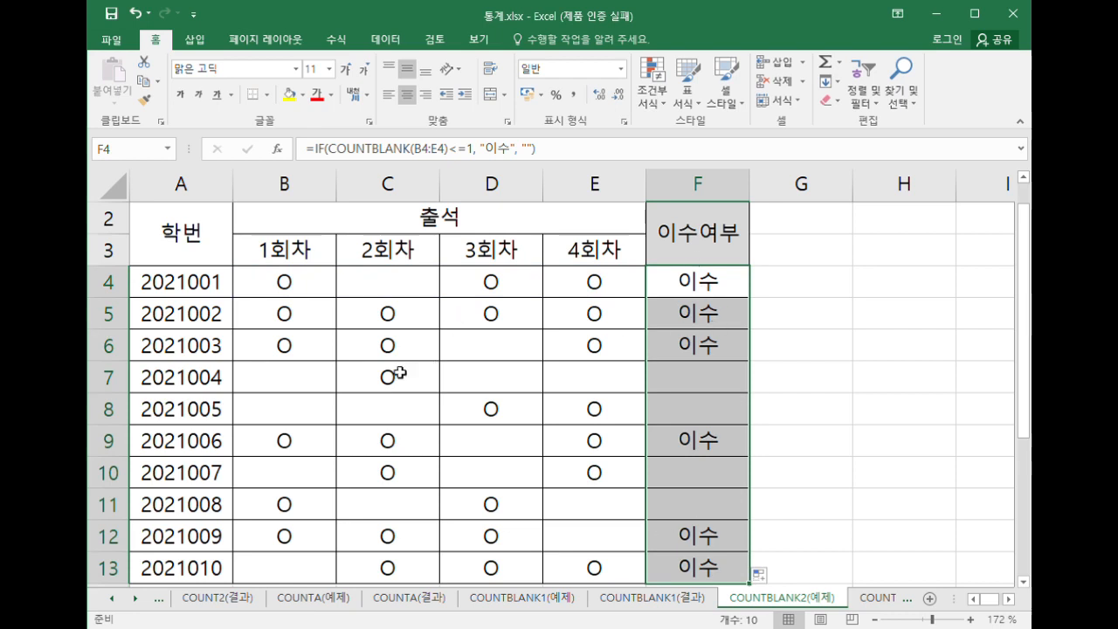
{"action": "left_click_drag", "start_coordinate": [321, 382], "coordinate": [581, 378]}
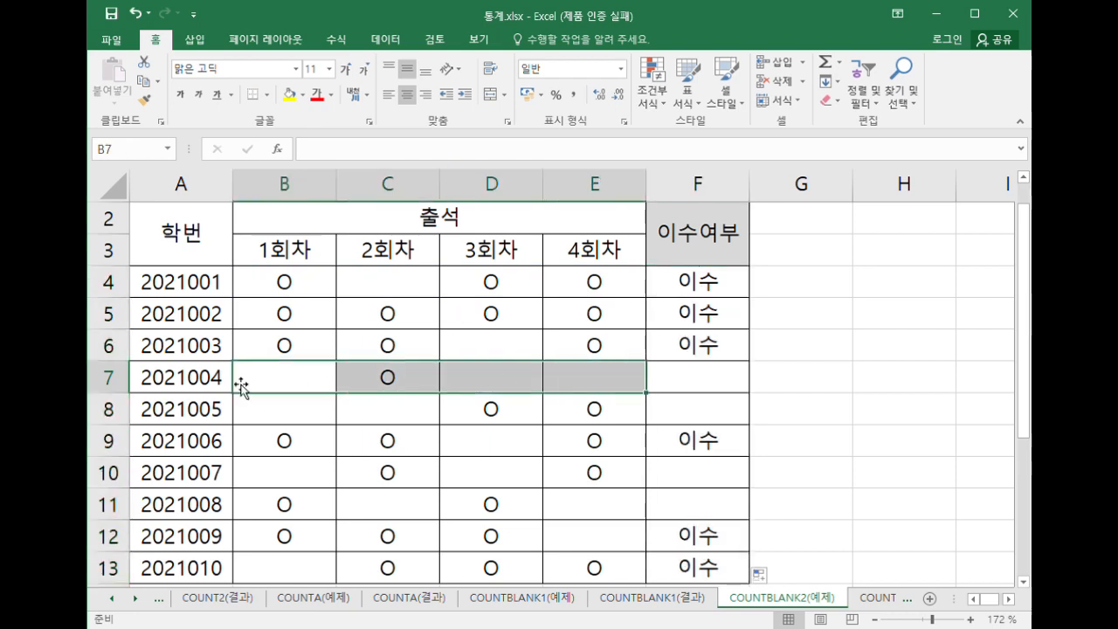
{"action": "left_click_drag", "start_coordinate": [272, 385], "coordinate": [616, 373]}
{"action": "left_click", "coordinate": [699, 376]}
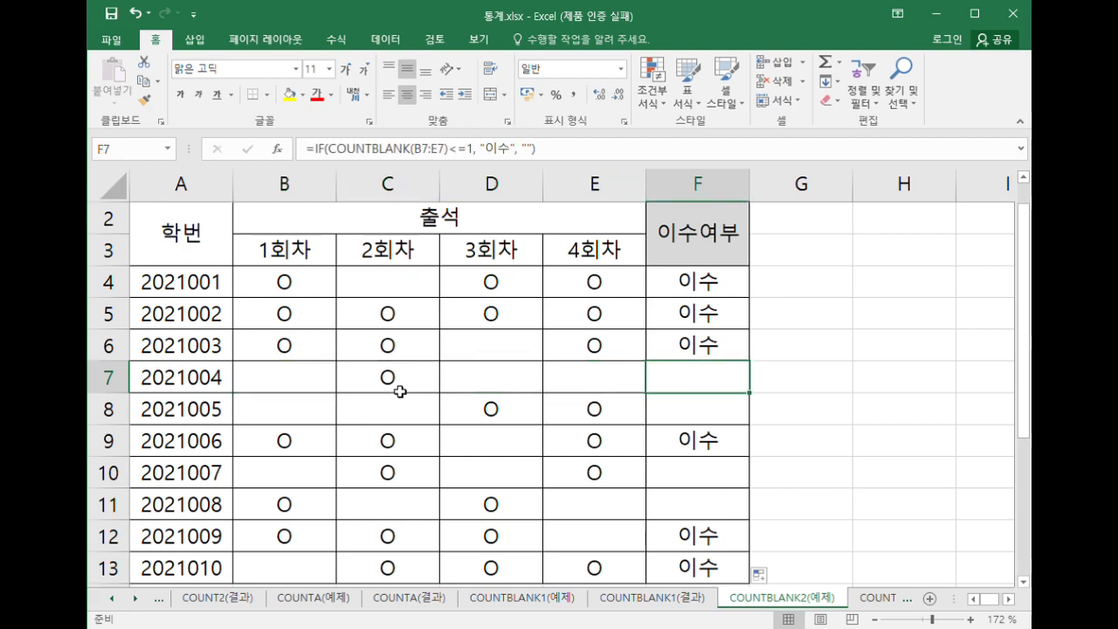
{"action": "left_click_drag", "start_coordinate": [294, 421], "coordinate": [592, 413]}
{"action": "left_click", "coordinate": [688, 406]}
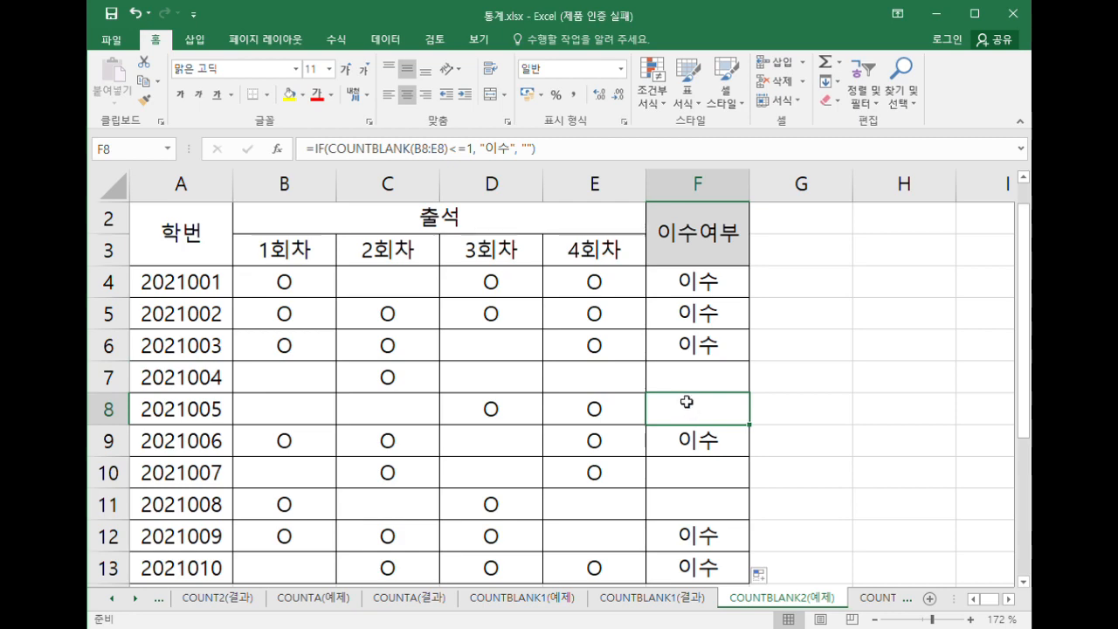
{"action": "scroll", "coordinate": [689, 410], "scroll_direction": "down", "scroll_amount": 2}
{"action": "scroll", "coordinate": [798, 516], "scroll_direction": "up", "scroll_amount": 3}
Switch to the COUNTIF1(예제) sheet and examine the 70점대 heading with its empty result cell D5.
{"action": "left_click", "coordinate": [873, 599]}
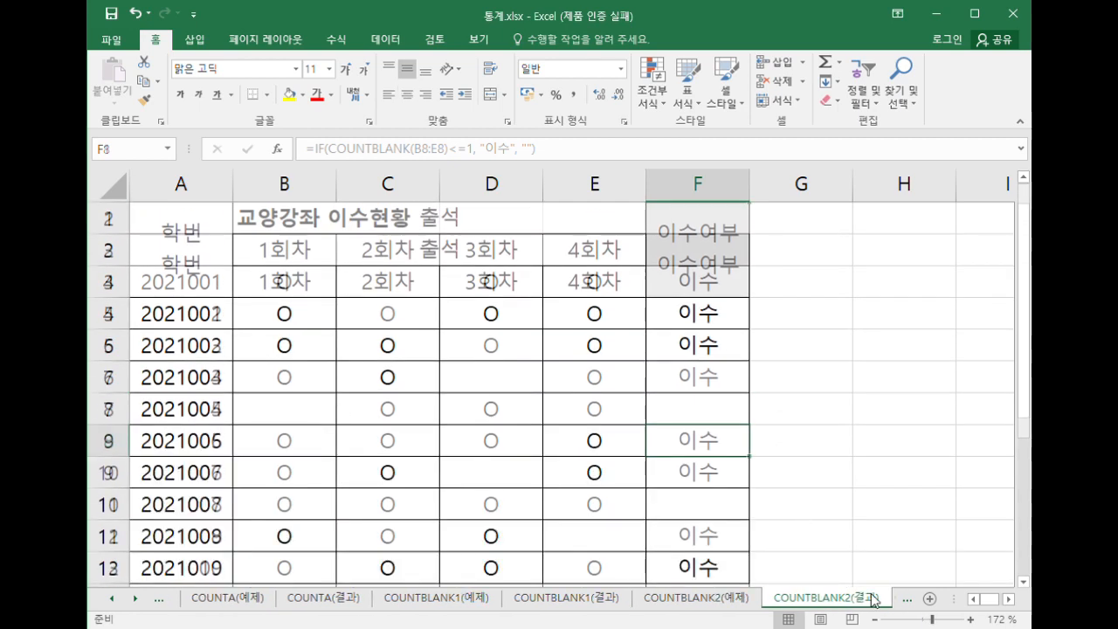
{"action": "left_click", "coordinate": [905, 599]}
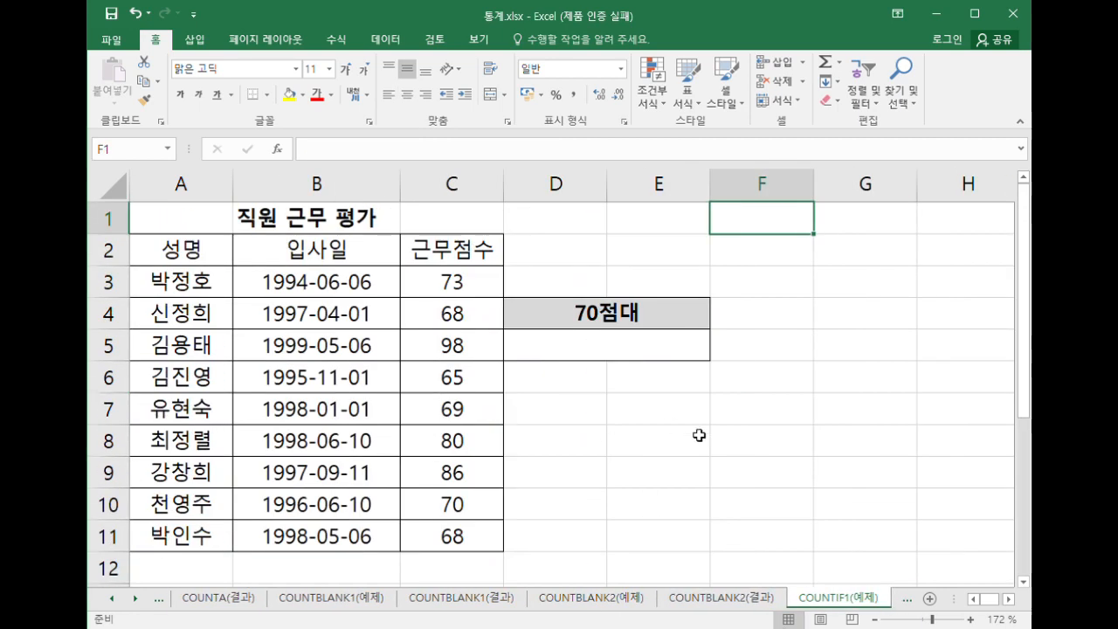
{"action": "left_click", "coordinate": [706, 503]}
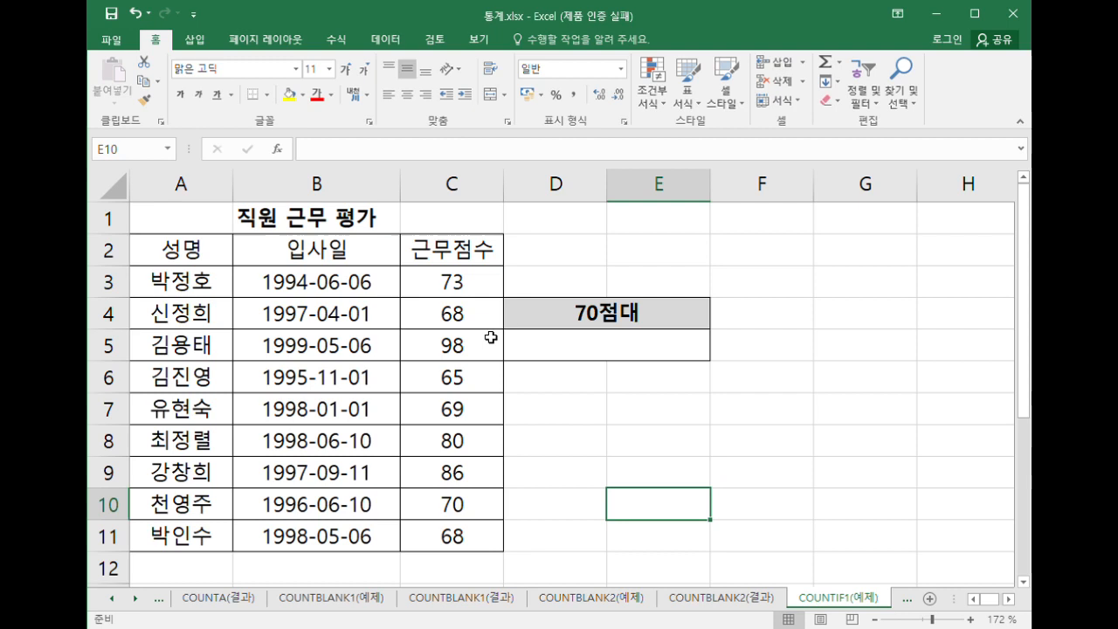
{"action": "left_click", "coordinate": [621, 338]}
{"action": "left_click_drag", "start_coordinate": [625, 314], "coordinate": [622, 360]}
{"action": "left_click", "coordinate": [622, 320]}
Copy the 70점대 heading from D4 into the row above at D3.
{"action": "left_click", "coordinate": [595, 290]}
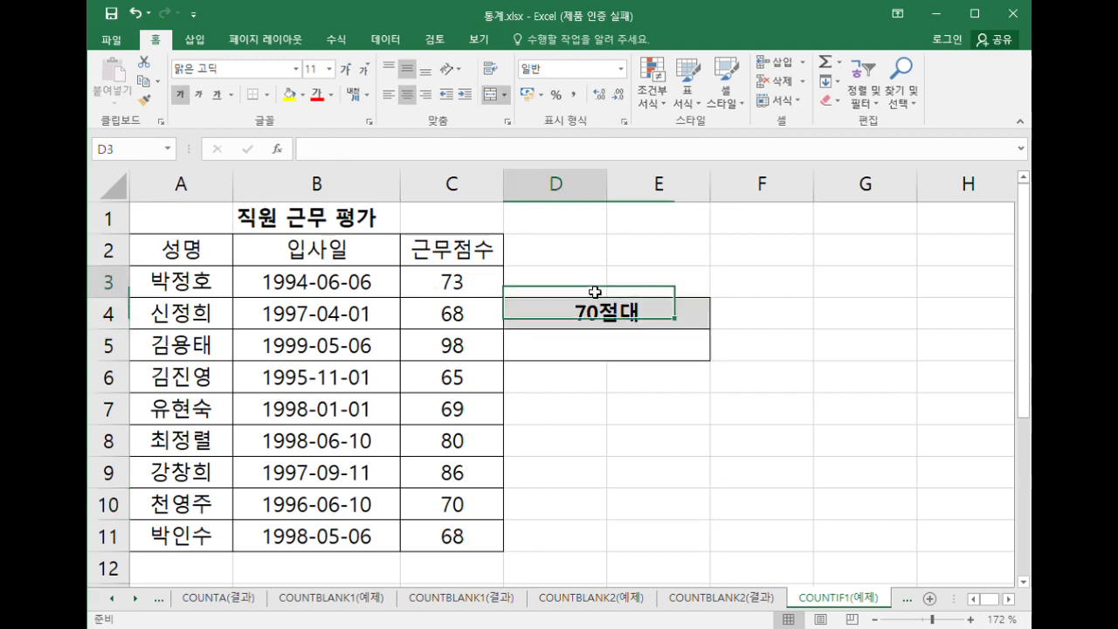
{"action": "key", "text": "Down"}
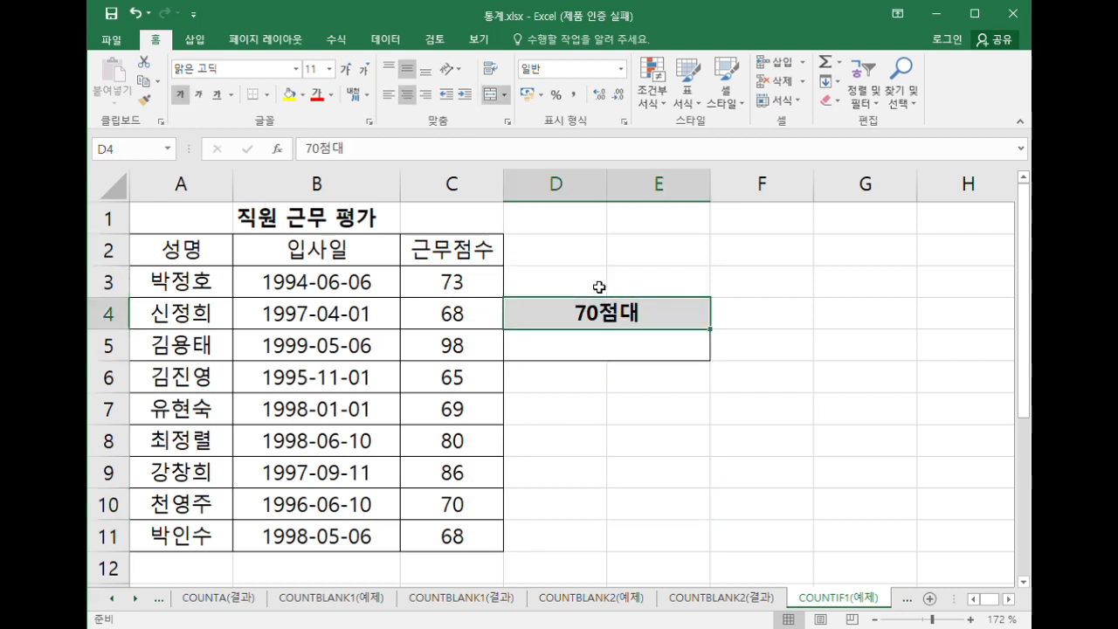
{"action": "left_click", "coordinate": [599, 287]}
{"action": "left_click", "coordinate": [613, 318]}
{"action": "key", "text": "ctrl+c"}
{"action": "left_click", "coordinate": [611, 290]}
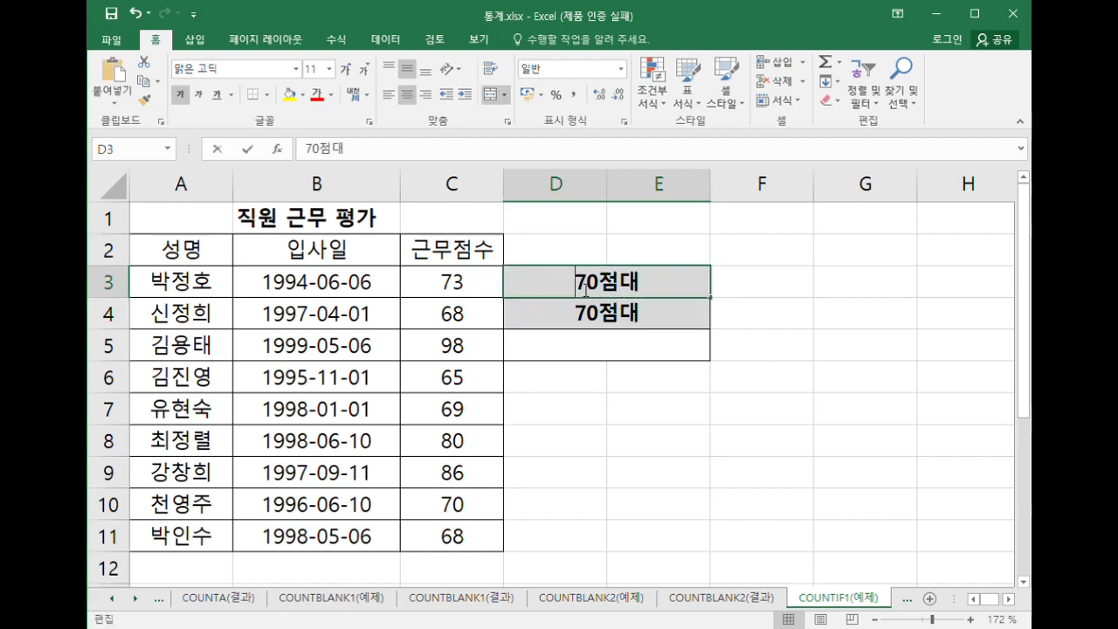
Replace the text in the copied heading D3 with the condition 70<=점수<80.
{"action": "double_click", "coordinate": [687, 295]}
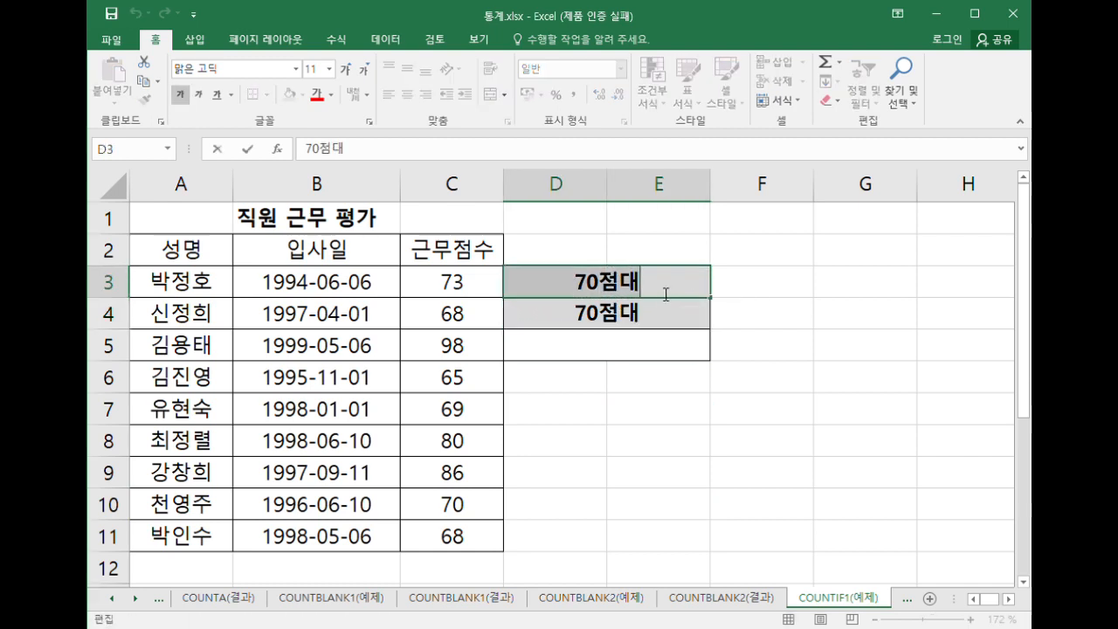
{"action": "key", "text": "BackSpace"}
{"action": "key", "text": "BackSpace"}
{"action": "key", "text": "BackSpace"}
{"action": "key", "text": "BackSpace"}
{"action": "type", "text": "점수"}
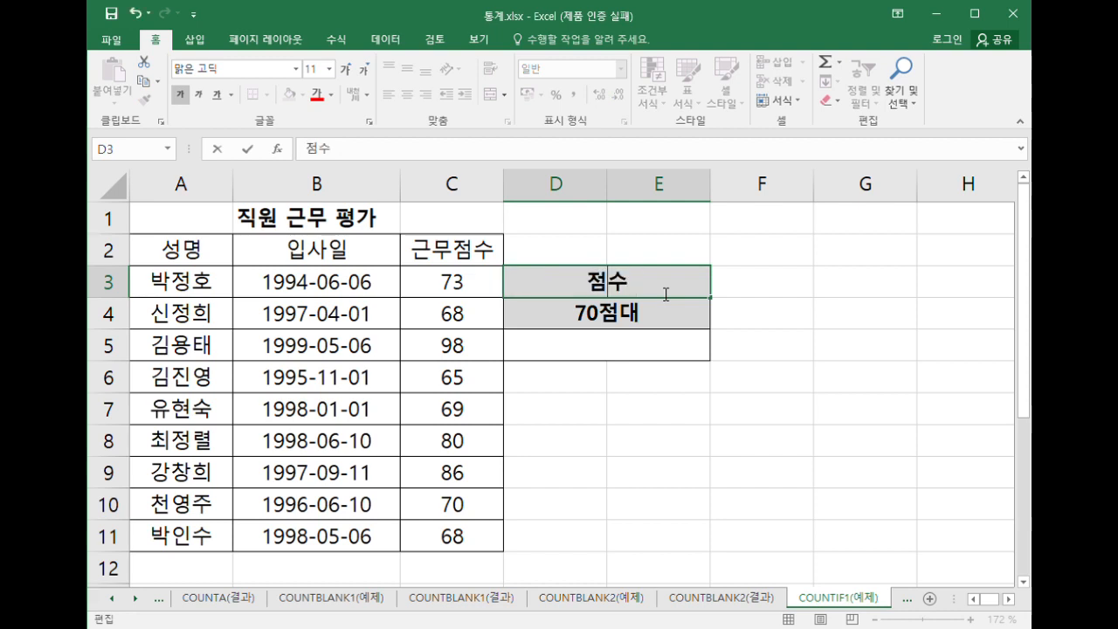
{"action": "key", "text": "Home"}
{"action": "type", "text": "70<"}
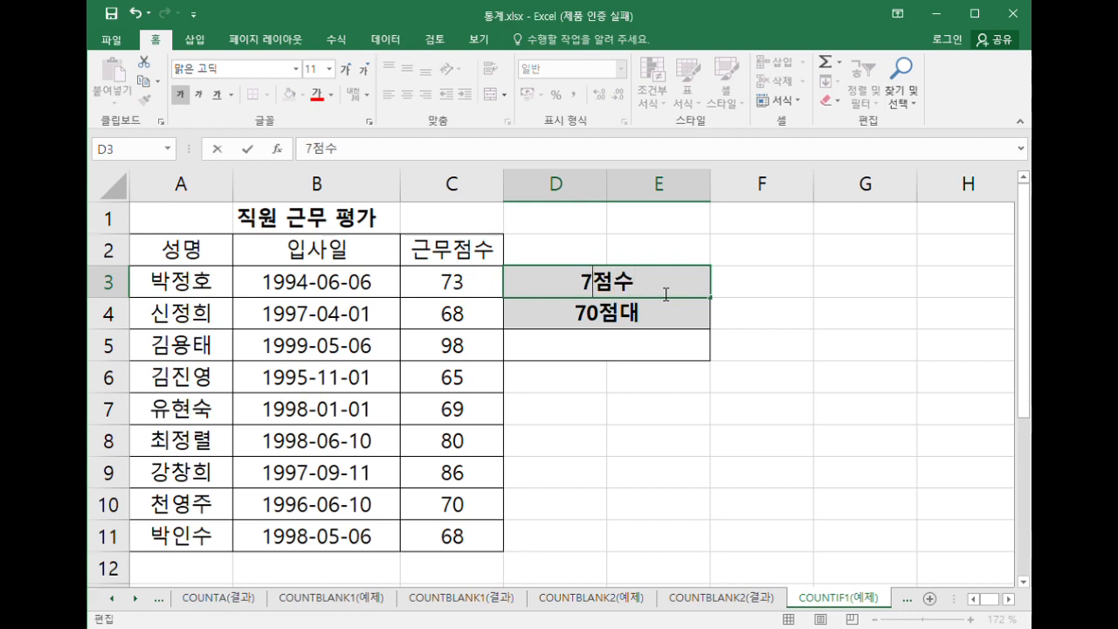
{"action": "type", "text": "=점수"}
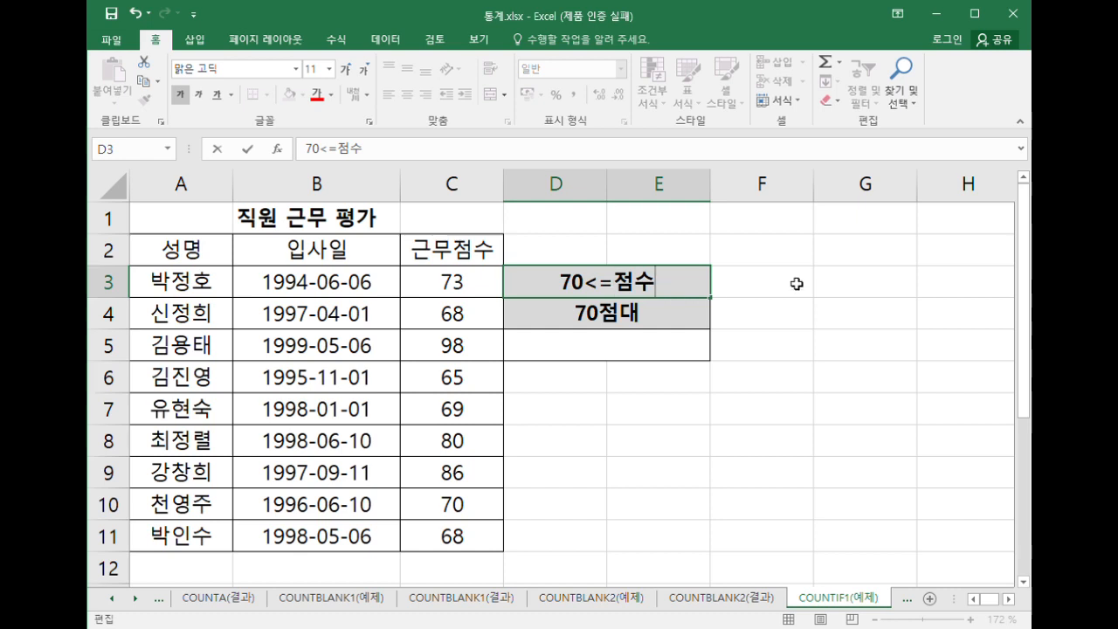
{"action": "type", "text": "<80"}
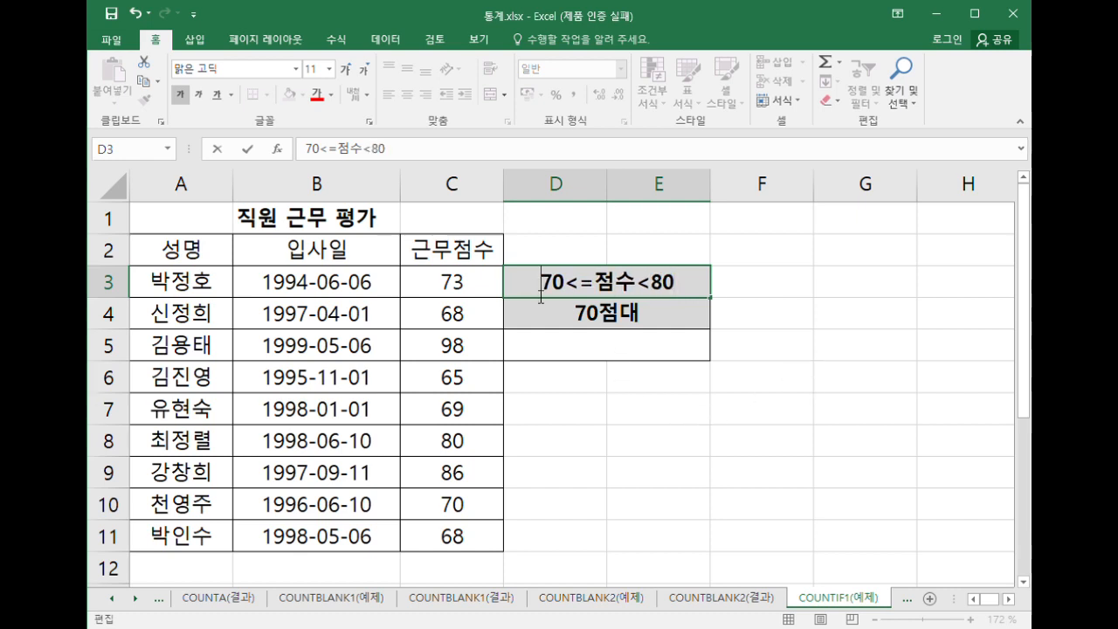
{"action": "left_click", "coordinate": [568, 344]}
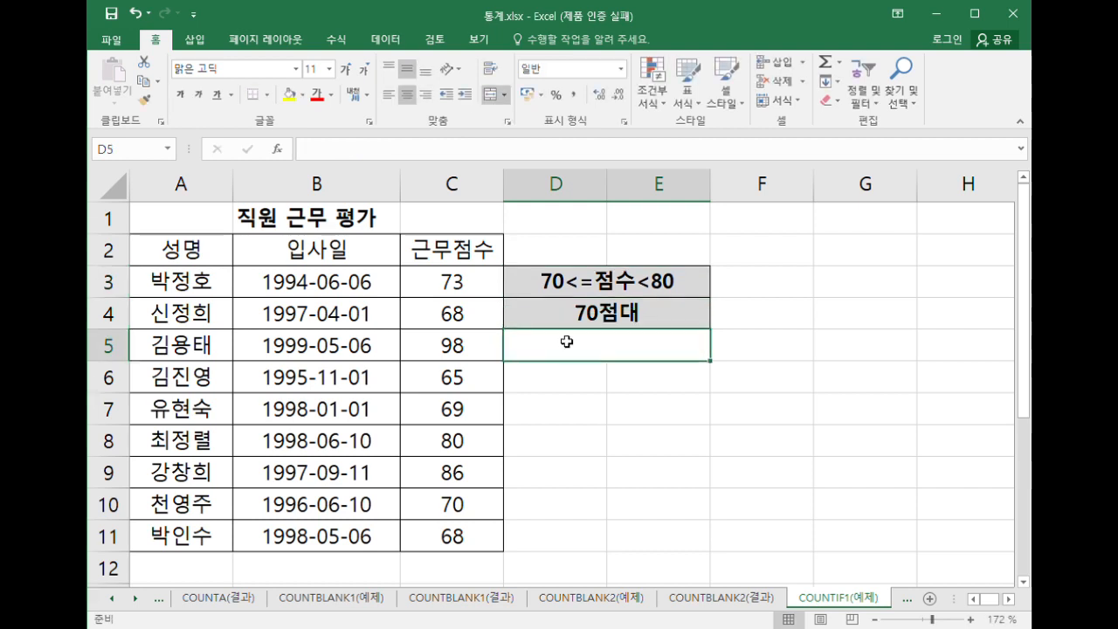
Enter the note countifs in cell F3, beside the 70<=점수<80 heading.
{"action": "left_click", "coordinate": [545, 284]}
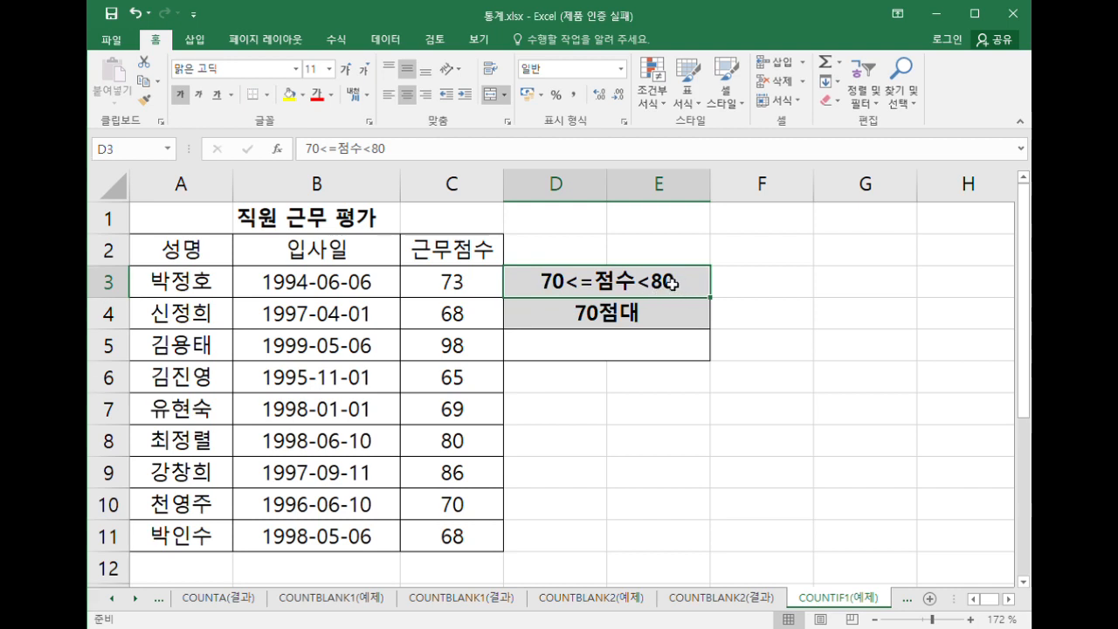
{"action": "left_click", "coordinate": [640, 338]}
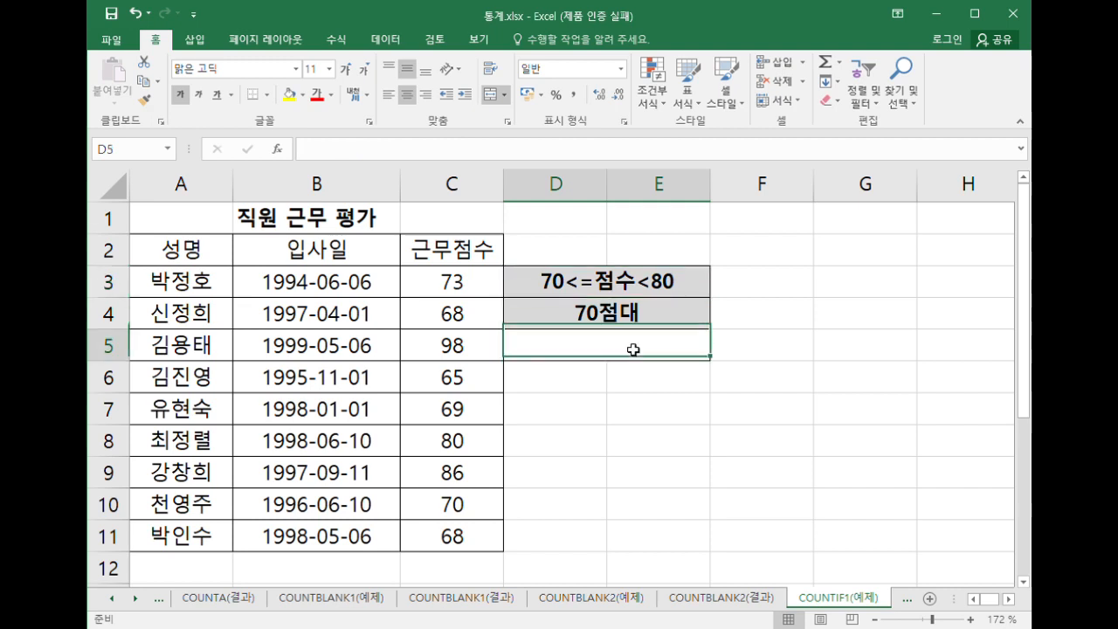
{"action": "left_click", "coordinate": [638, 282]}
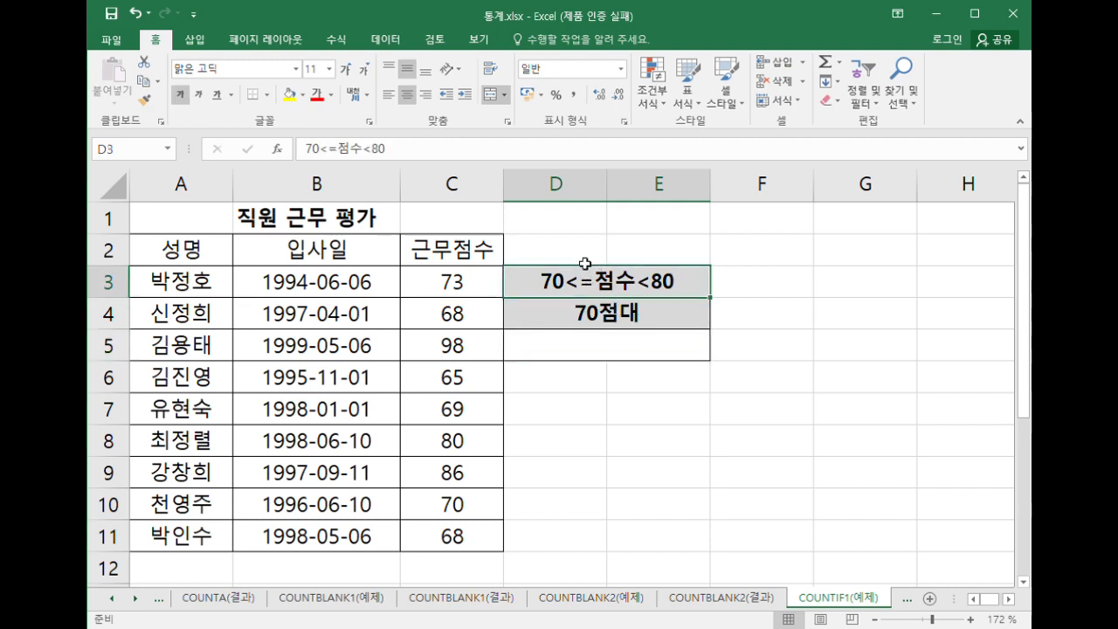
{"action": "left_click", "coordinate": [749, 286]}
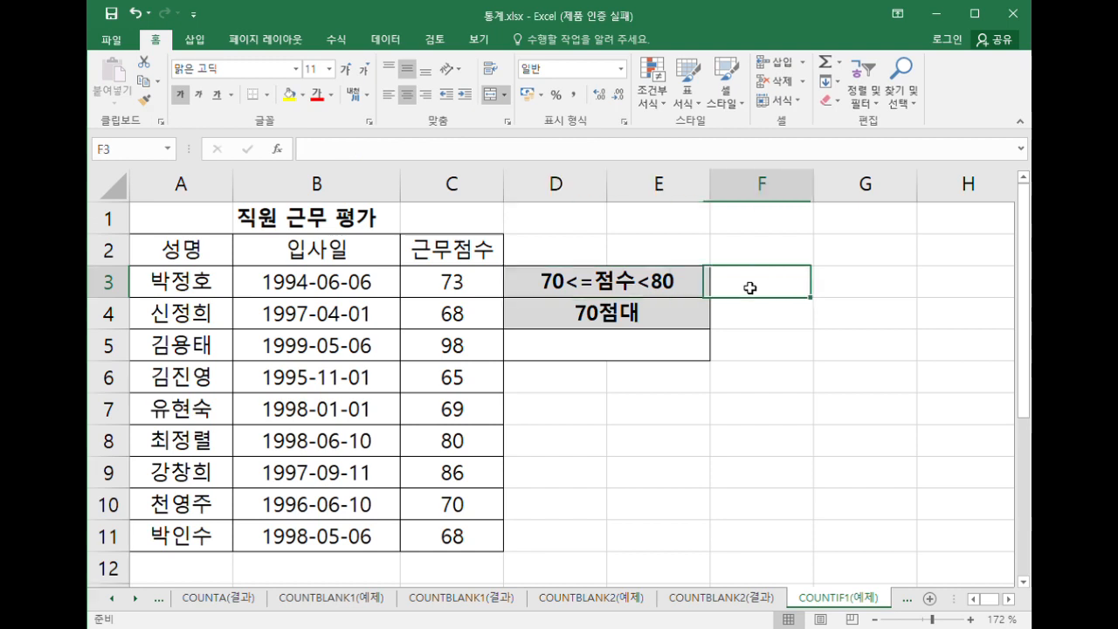
{"action": "type", "text": "채"}
{"action": "key", "text": "BackSpace"}
{"action": "key", "text": "BackSpace"}
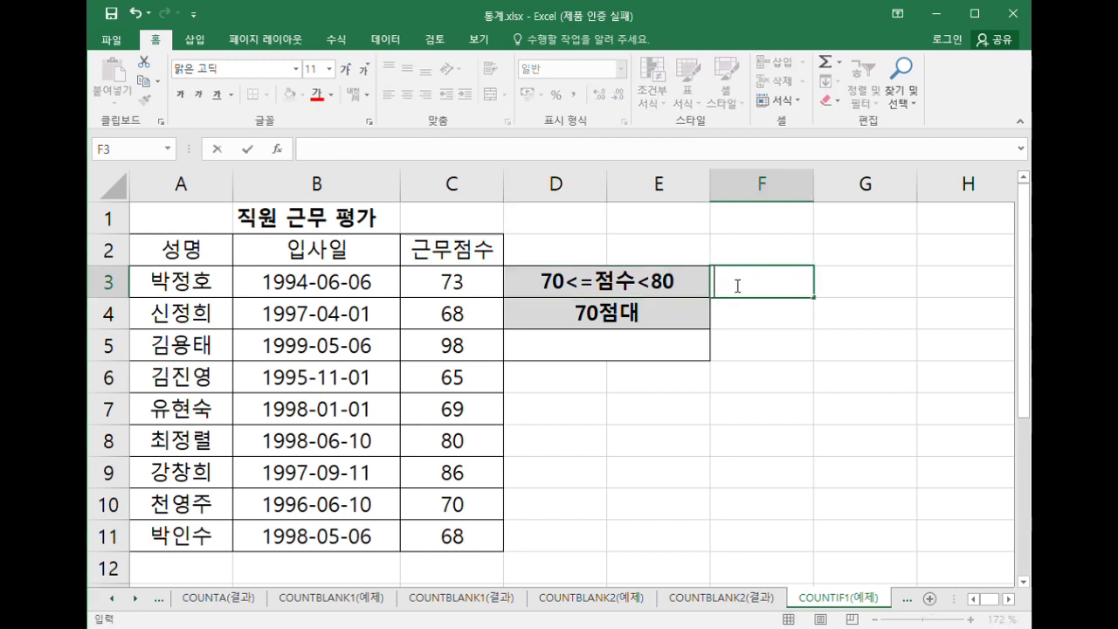
{"action": "type", "text": "countifs"}
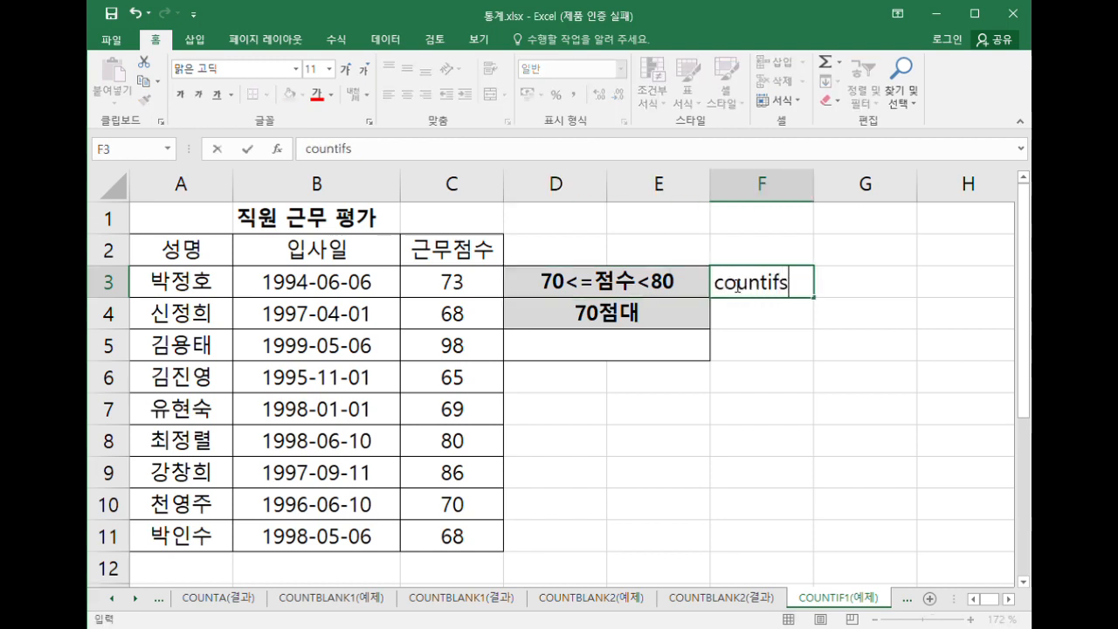
{"action": "key", "text": "Return"}
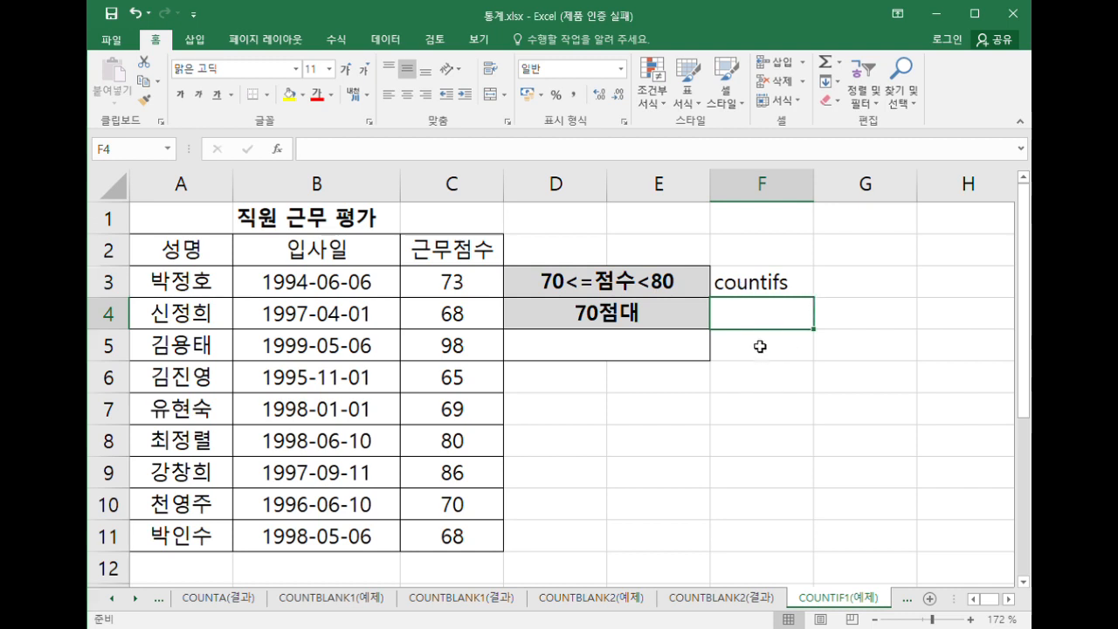
{"action": "left_click", "coordinate": [783, 288]}
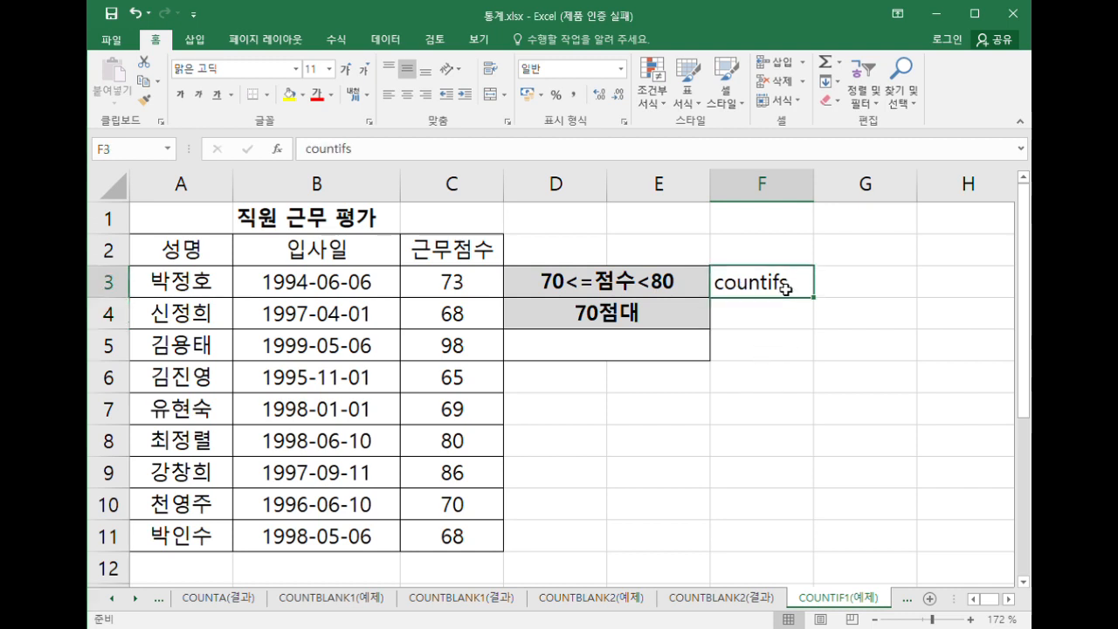
Start the 70점대 result formula in D5 as =countif() - countif() with both argument lists empty.
{"action": "left_click", "coordinate": [632, 350]}
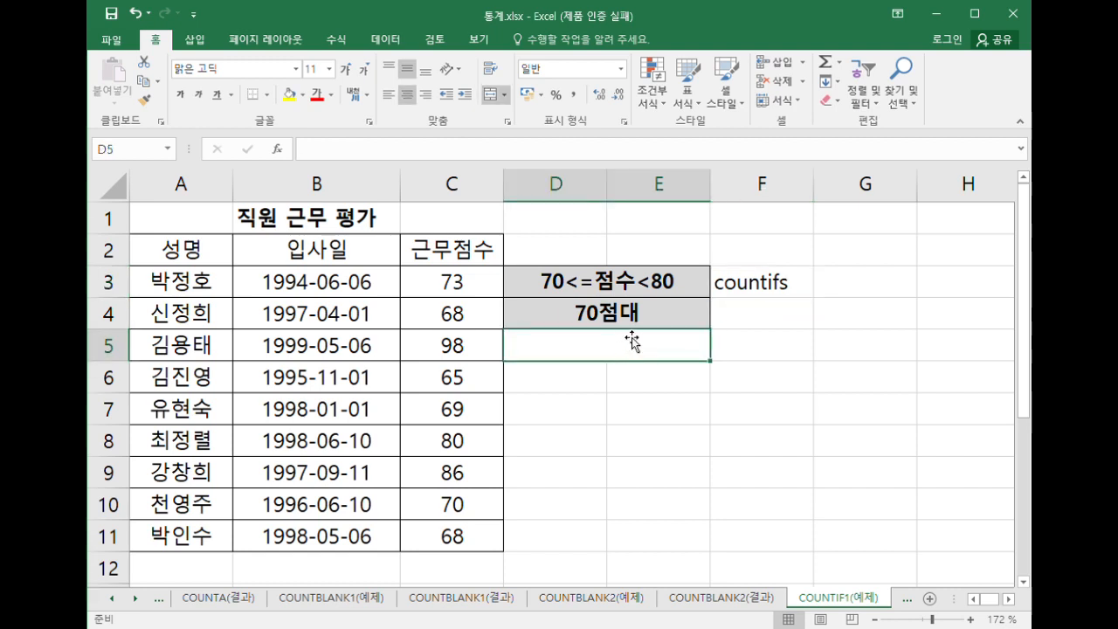
{"action": "type", "text": "=countif("}
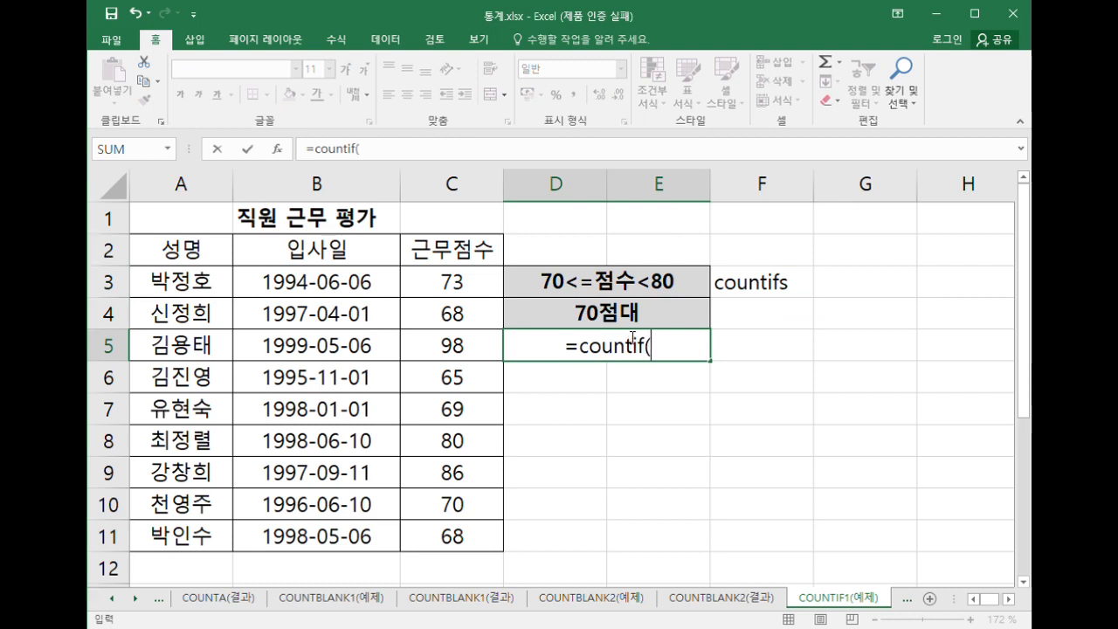
{"action": "type", "text": ") - count"}
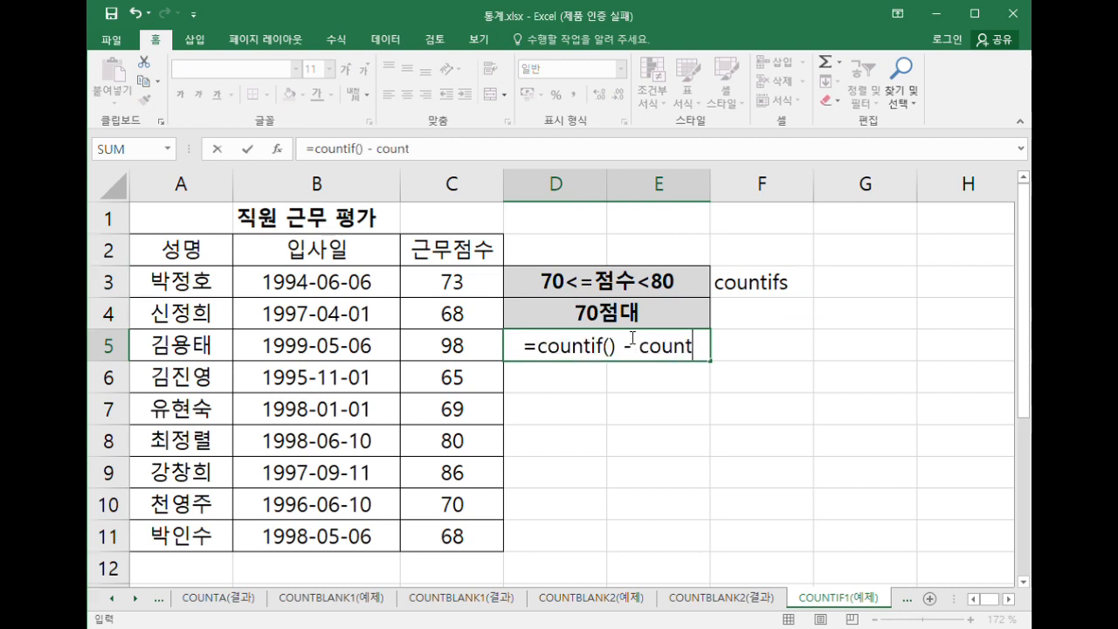
{"action": "type", "text": "if()"}
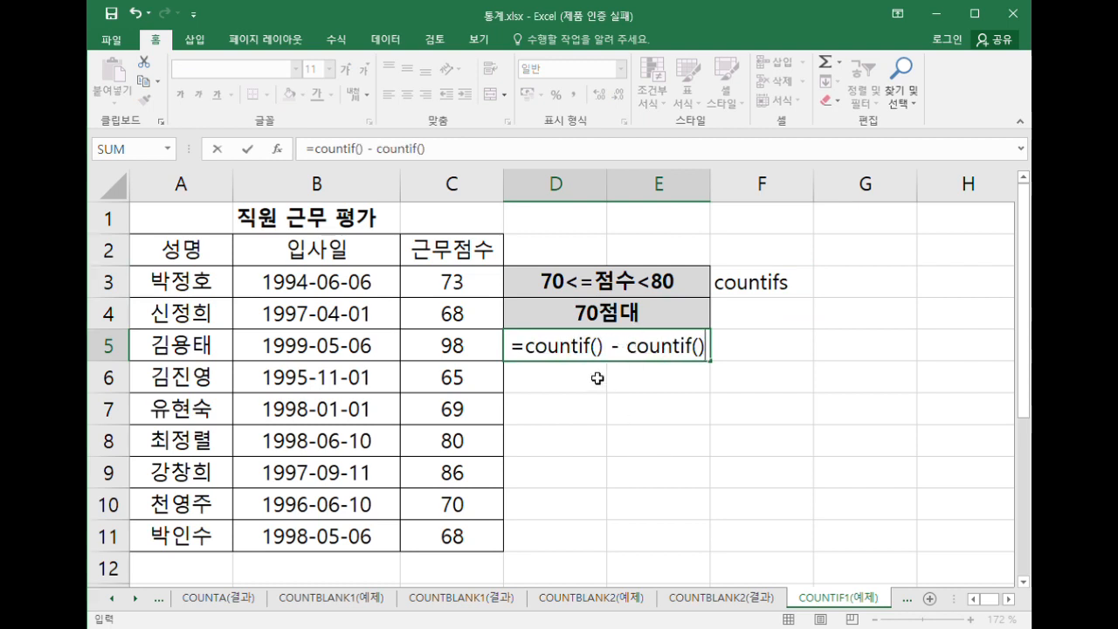
{"action": "left_click_drag", "start_coordinate": [603, 353], "coordinate": [535, 367]}
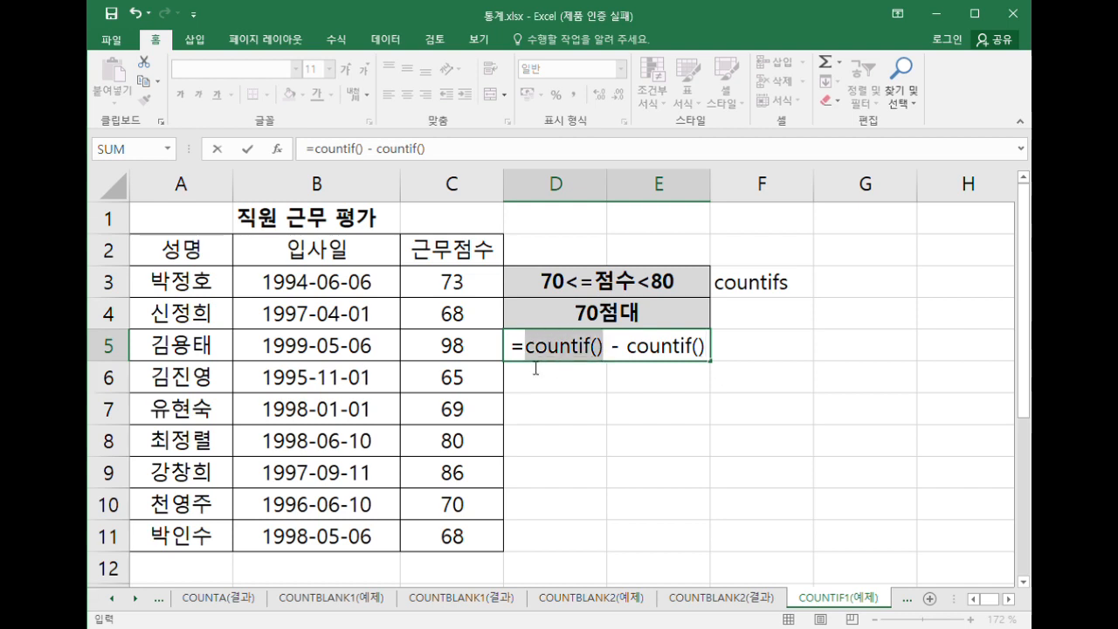
Fill the first COUNTIF in the D5 formula with the range C3:C11 and the criterion ">=70".
{"action": "left_click", "coordinate": [594, 349]}
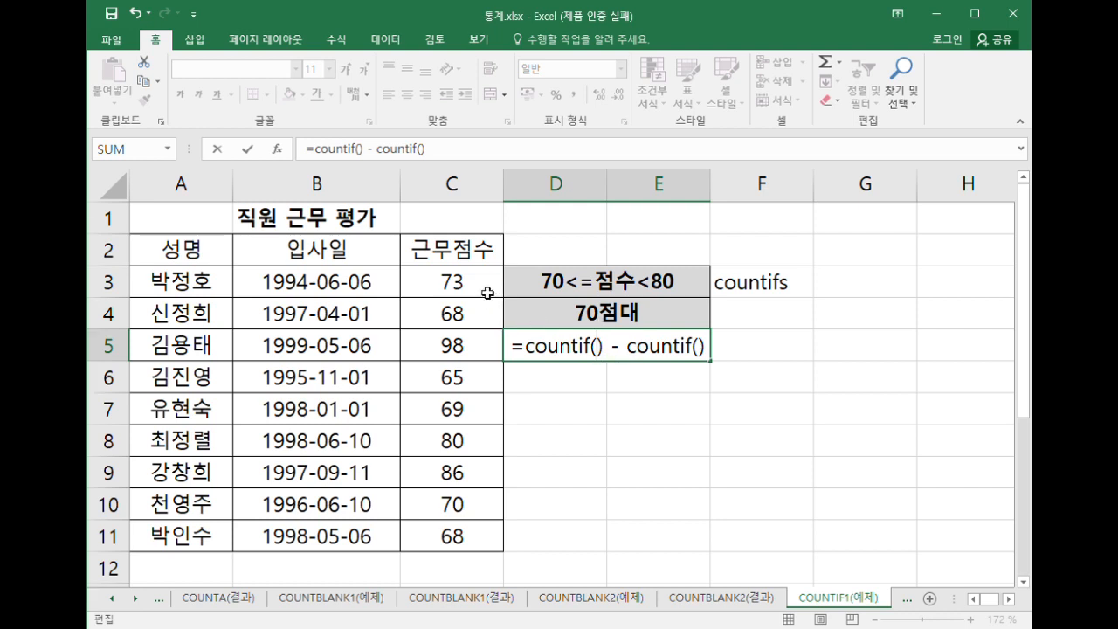
{"action": "left_click_drag", "start_coordinate": [480, 286], "coordinate": [453, 527]}
{"action": "type", "text": ", "}
{"action": "type", "text": "\">=70"}
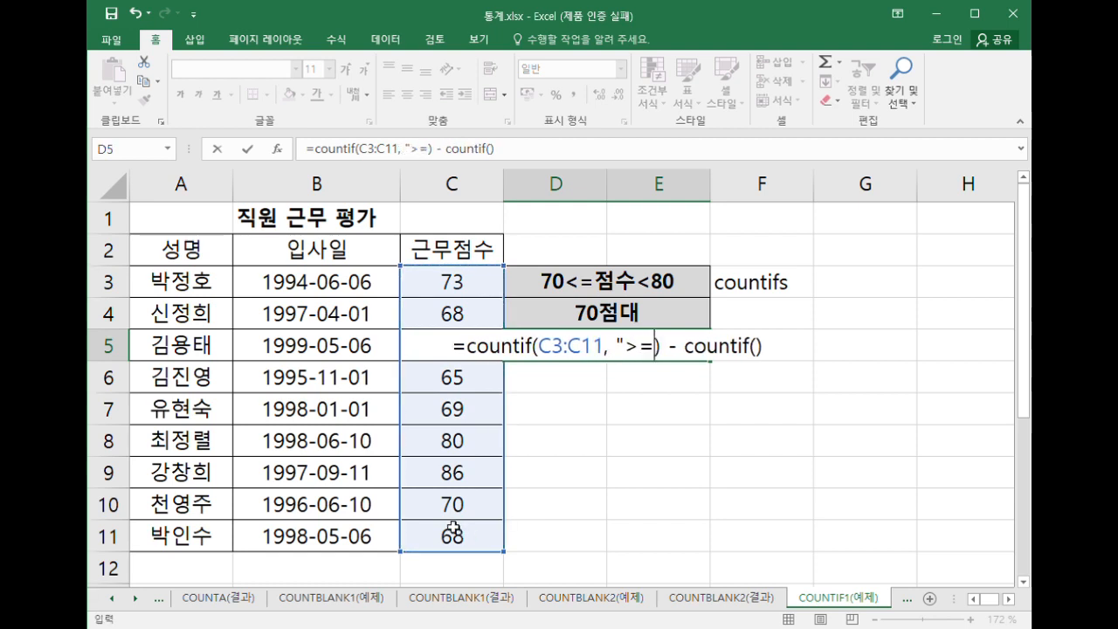
{"action": "type", "text": "\""}
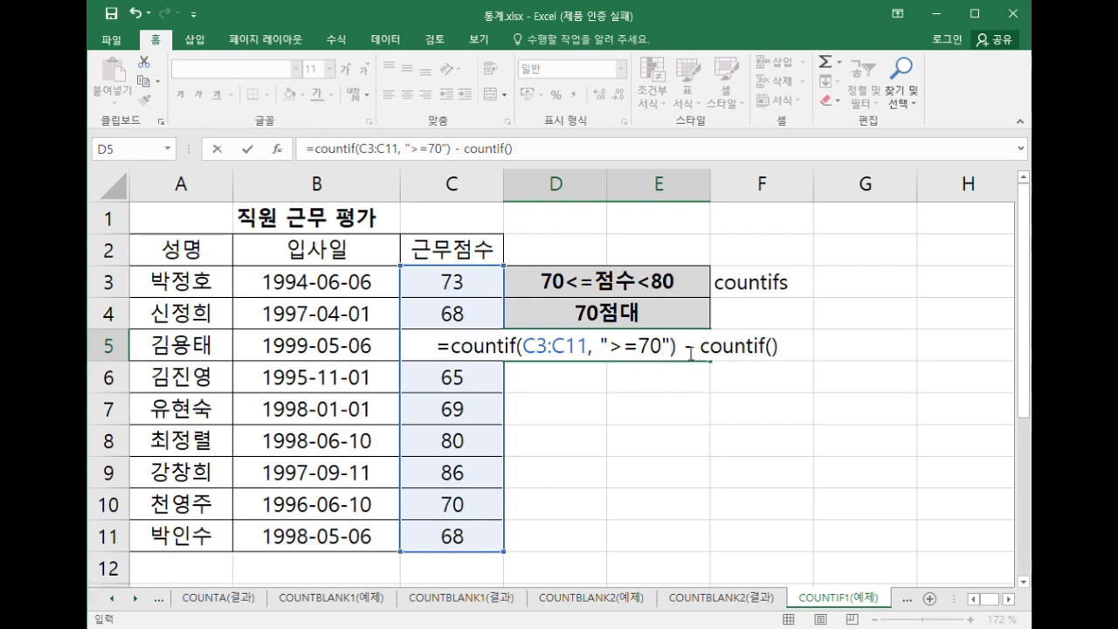
{"action": "left_click_drag", "start_coordinate": [688, 354], "coordinate": [458, 358]}
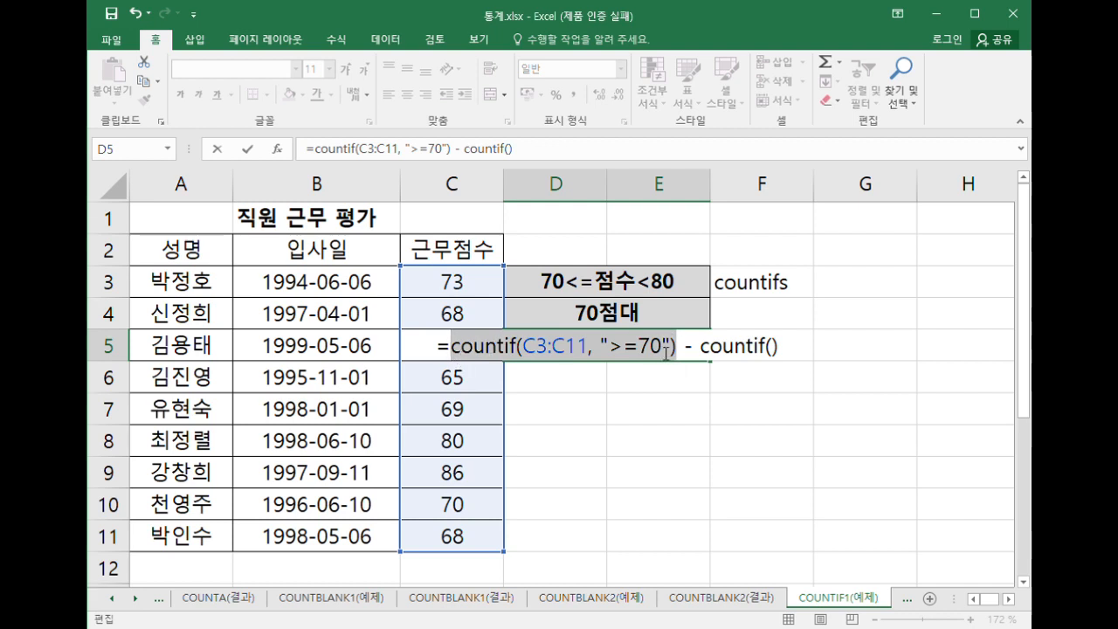
Fill the second COUNTIF in D5 with the range C3:C11 and the criterion ">=80", and commit the formula.
{"action": "left_click", "coordinate": [781, 349]}
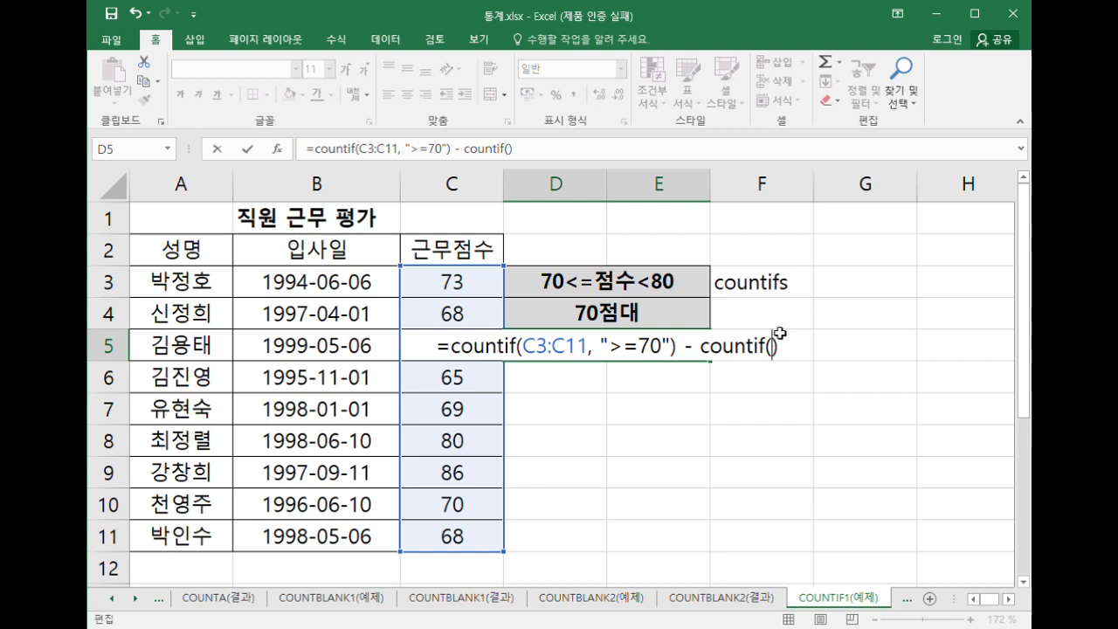
{"action": "left_click_drag", "start_coordinate": [452, 290], "coordinate": [472, 537]}
{"action": "type", "text": ", "}
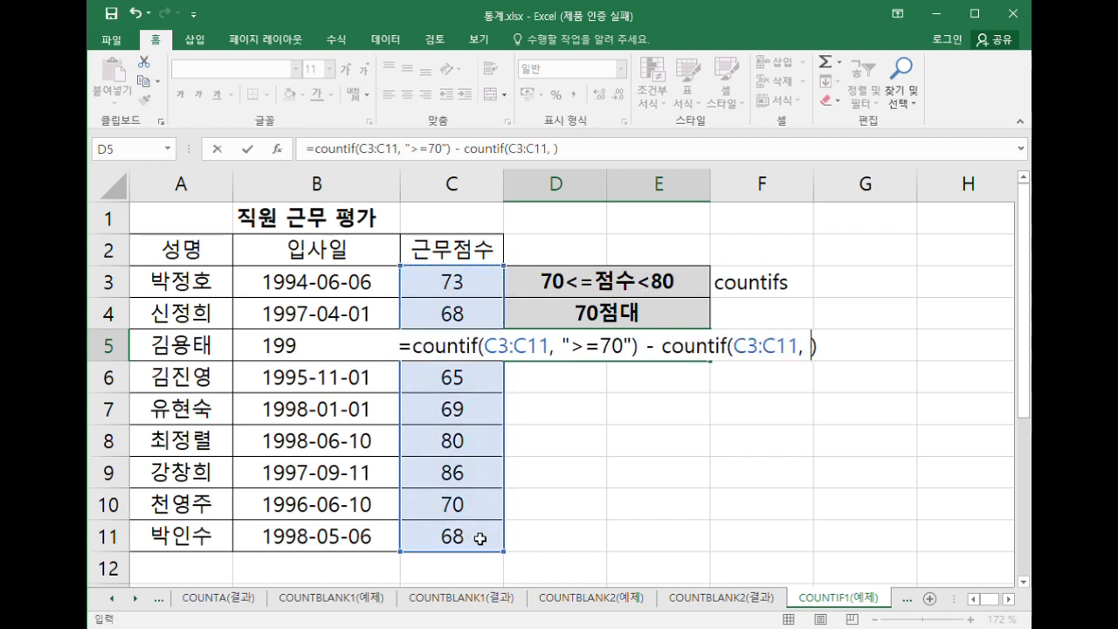
{"action": "type", "text": "\">=8"}
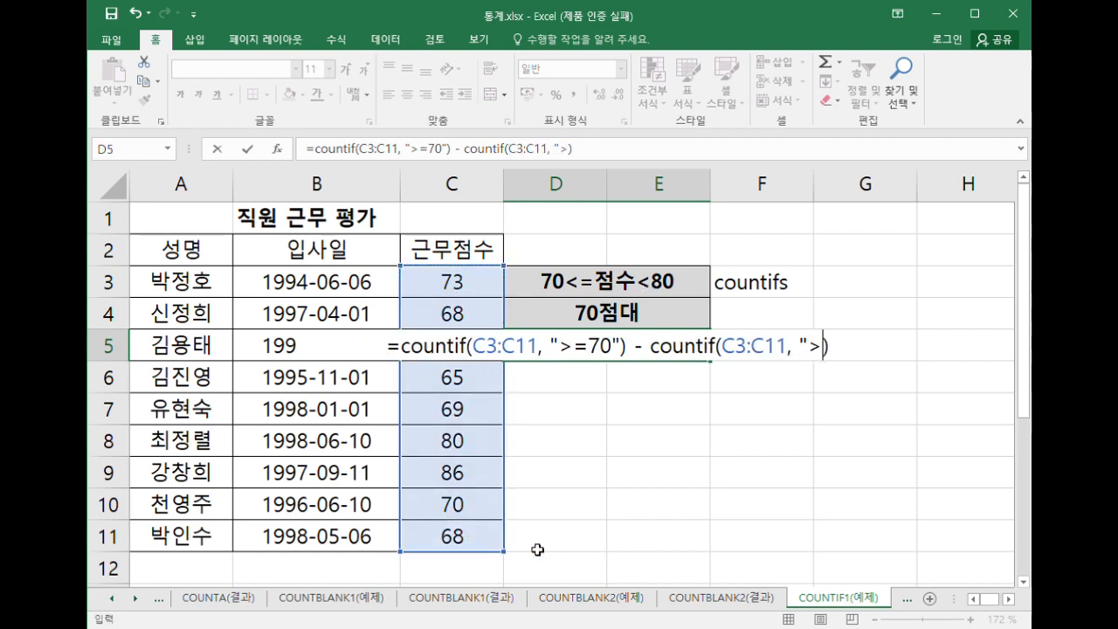
{"action": "type", "text": "0"}
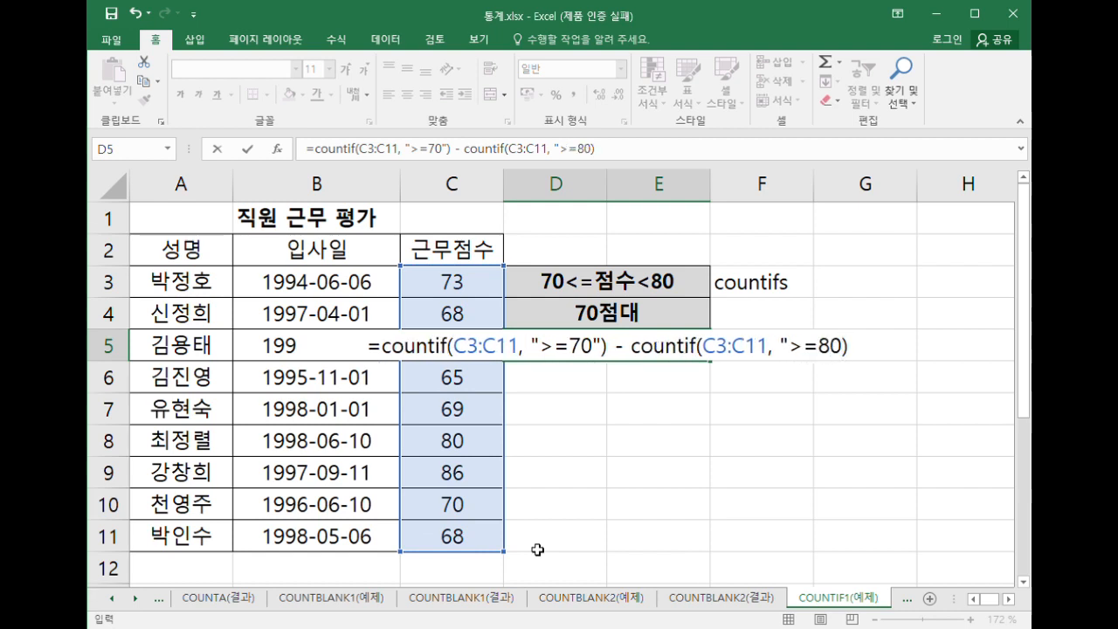
{"action": "type", "text": "\""}
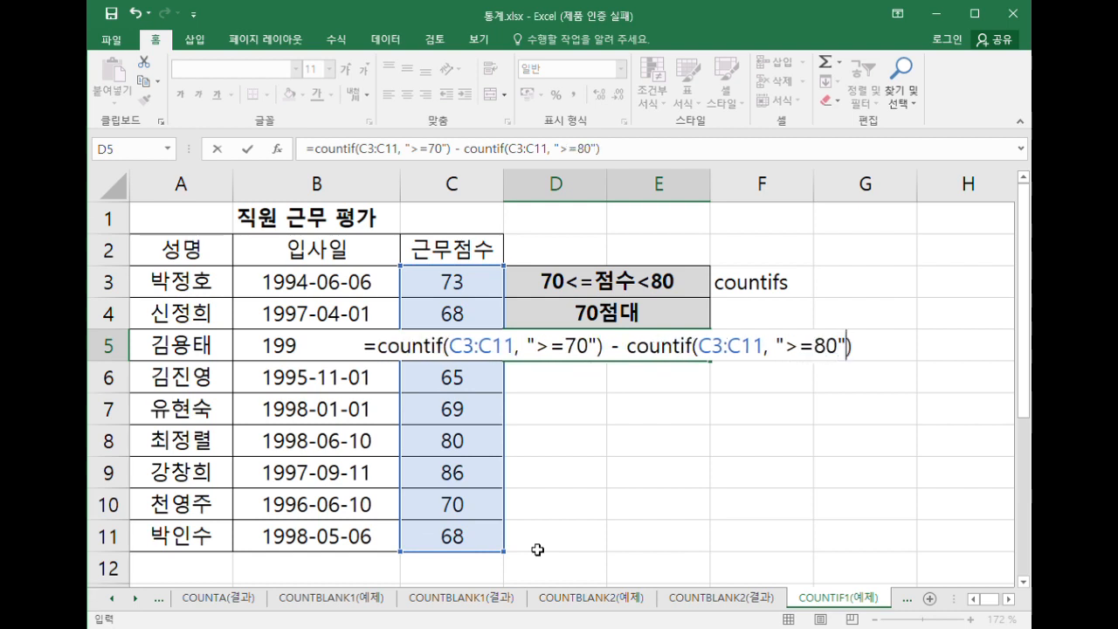
{"action": "double_click", "coordinate": [642, 348]}
{"action": "left_click", "coordinate": [865, 348], "text": "shift"}
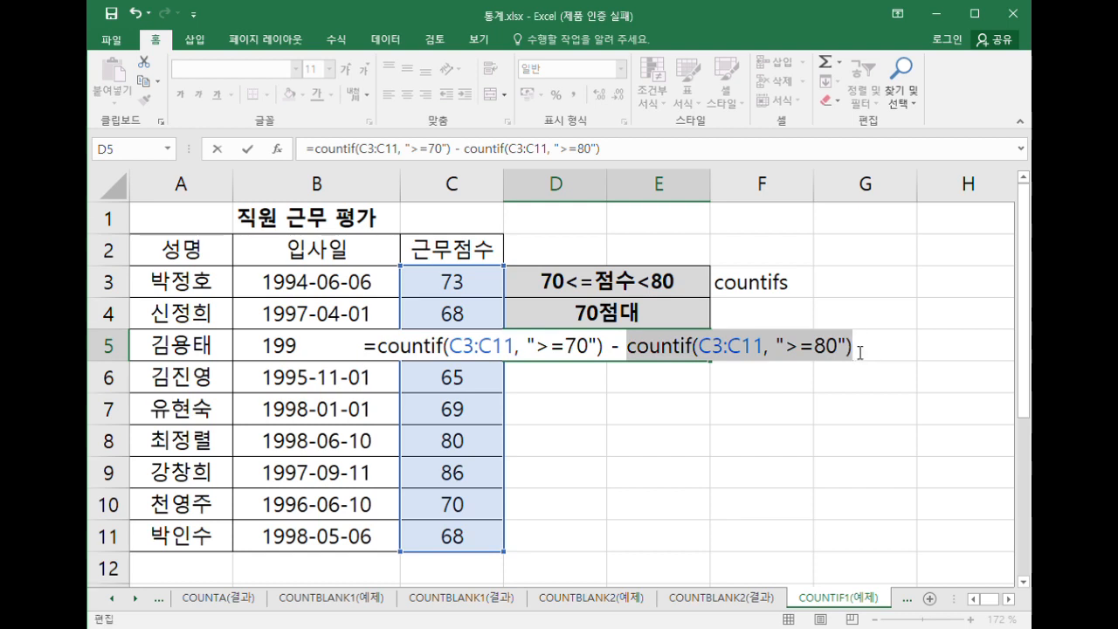
{"action": "left_click", "coordinate": [850, 348]}
{"action": "key", "text": "Return"}
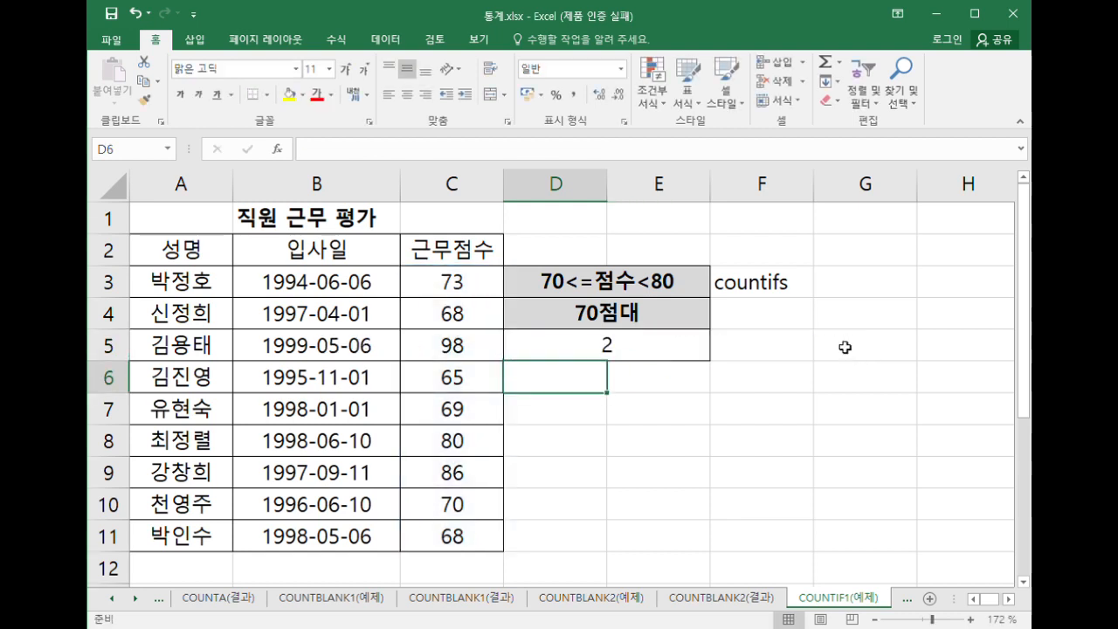
{"action": "left_click", "coordinate": [625, 349]}
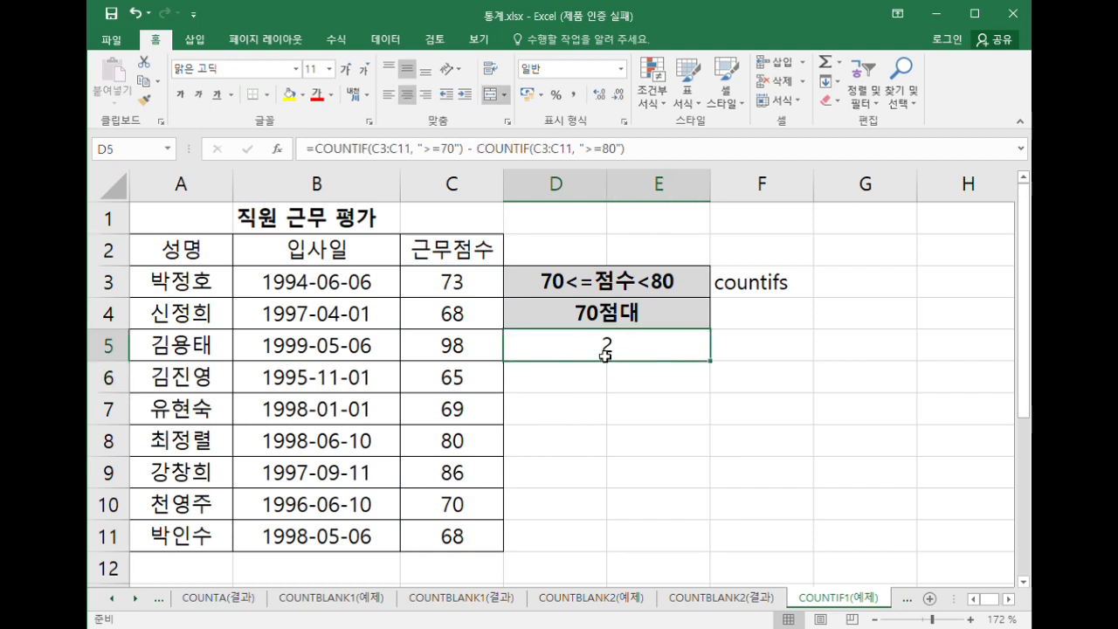
Begin a COUNTIFS formula in D6 with the range C3:C11 and the first criterion ">=70".
{"action": "left_click", "coordinate": [776, 286]}
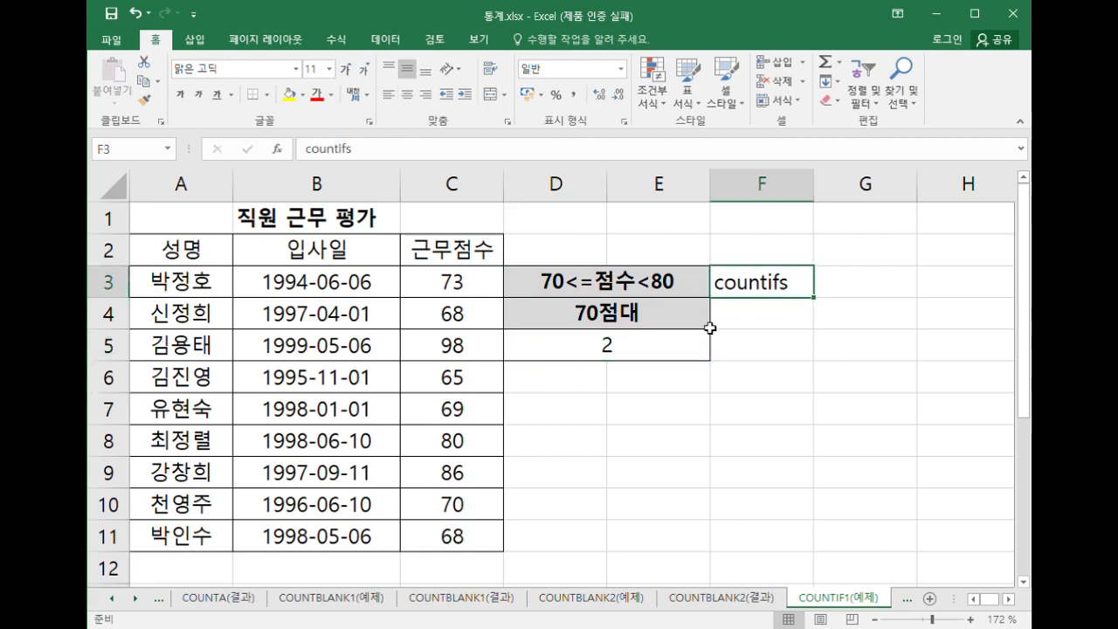
{"action": "left_click", "coordinate": [622, 345]}
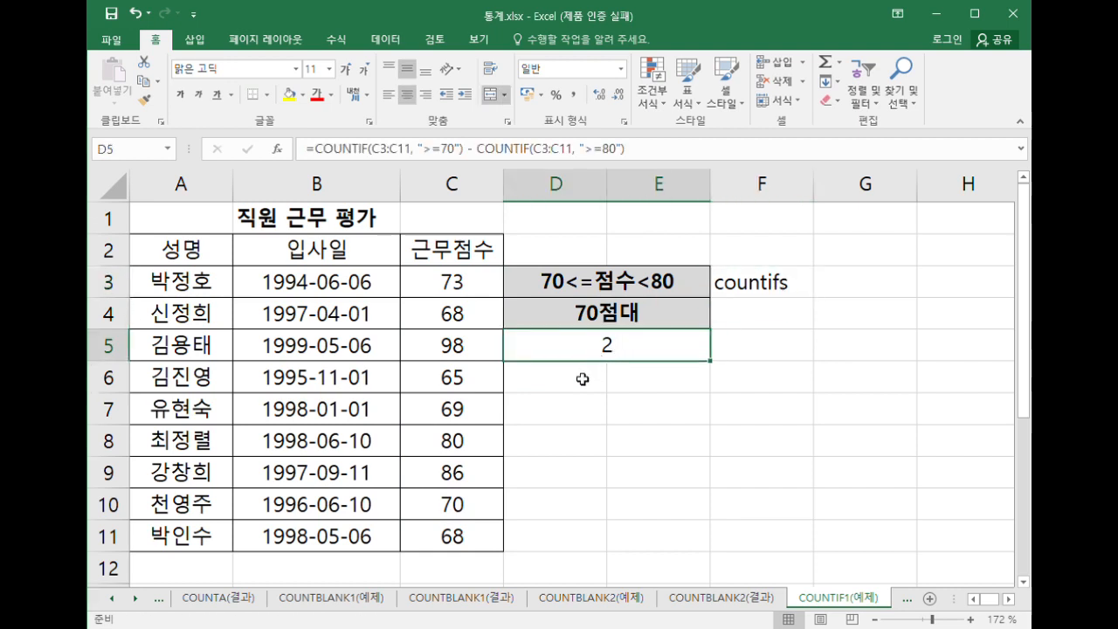
{"action": "left_click", "coordinate": [582, 379]}
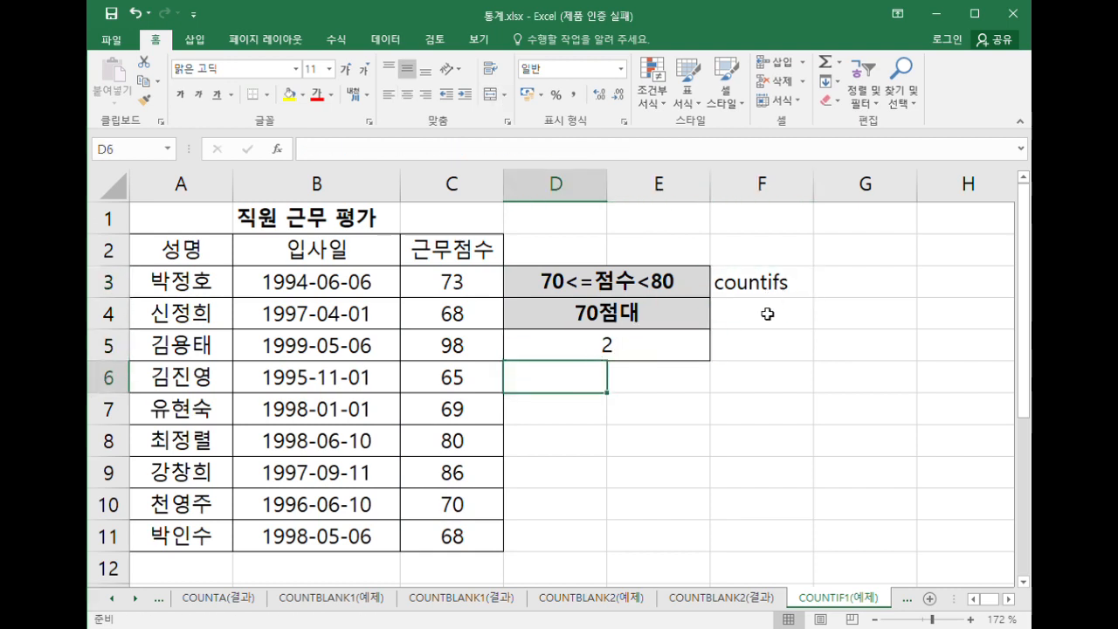
{"action": "type", "text": "=countifs("}
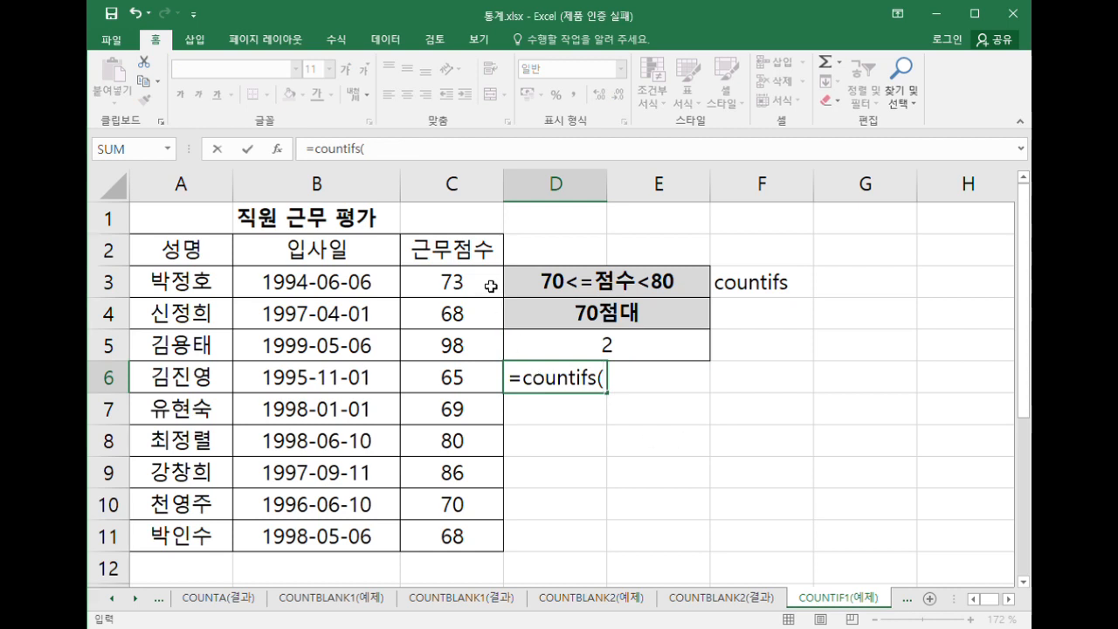
{"action": "left_click_drag", "start_coordinate": [491, 291], "coordinate": [477, 548]}
{"action": "type", "text": ", \""}
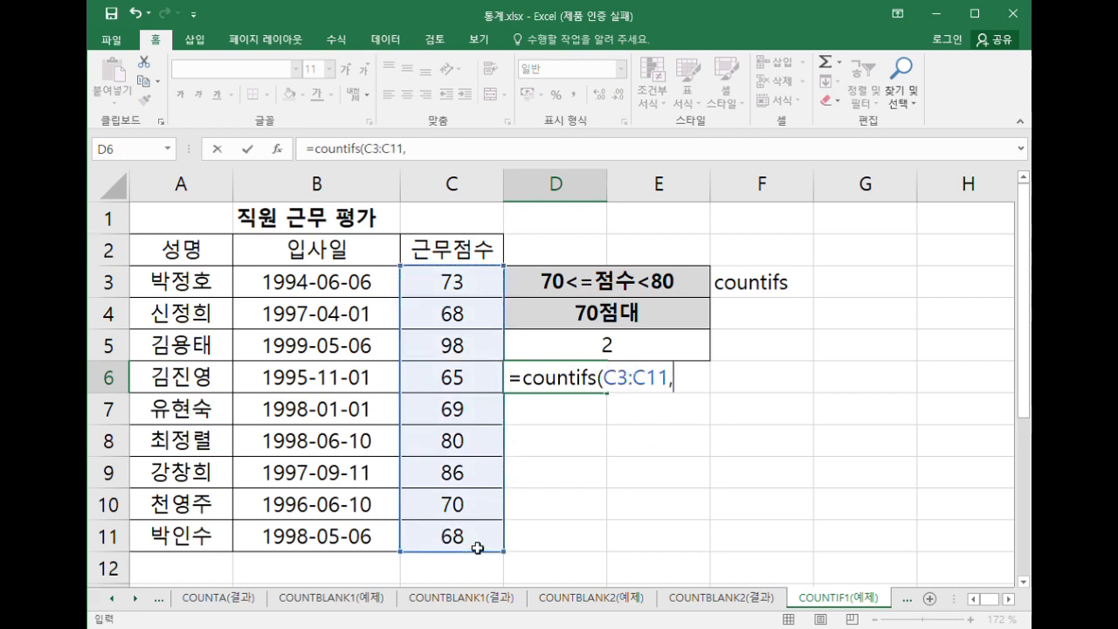
{"action": "key", "text": "BackSpace"}
{"action": "type", "text": "\">=70"}
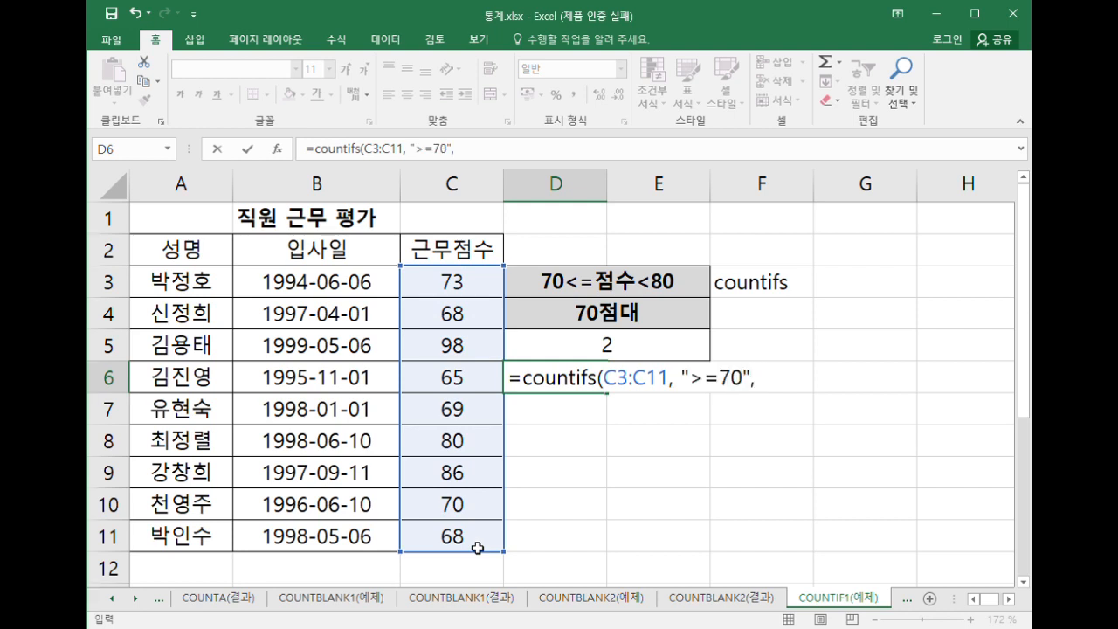
{"action": "type", "text": "\","}
Complete the D6 COUNTIFS formula with C3:C11 and the criterion "<80", and compare its result with D5.
{"action": "left_click_drag", "start_coordinate": [460, 285], "coordinate": [475, 530]}
{"action": "type", "text": ", \""}
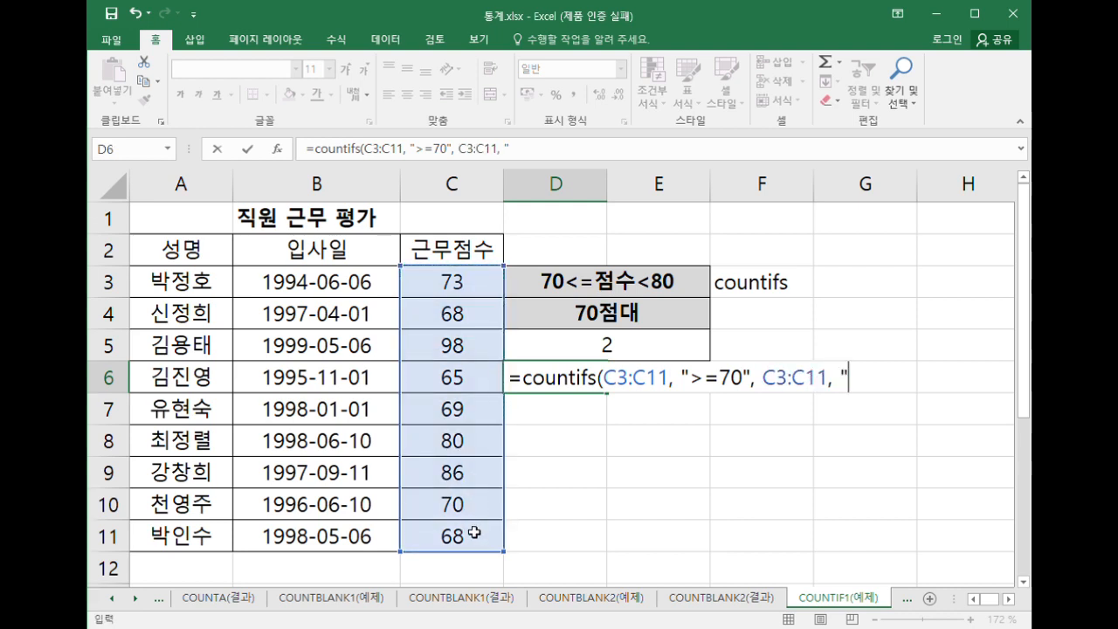
{"action": "type", "text": "<80\")"}
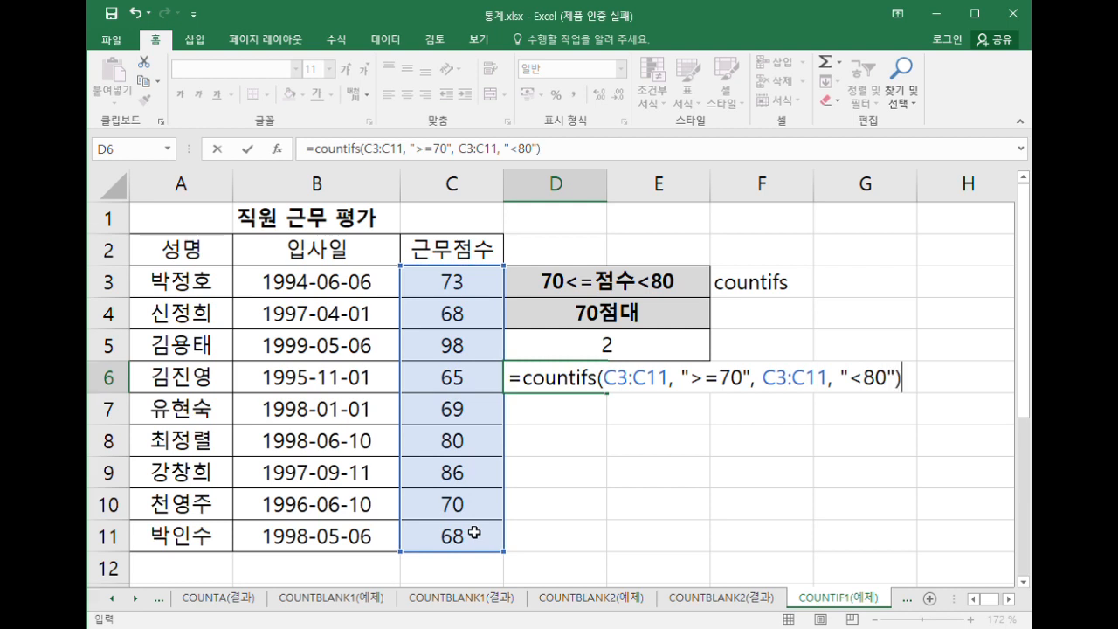
{"action": "key", "text": "Return"}
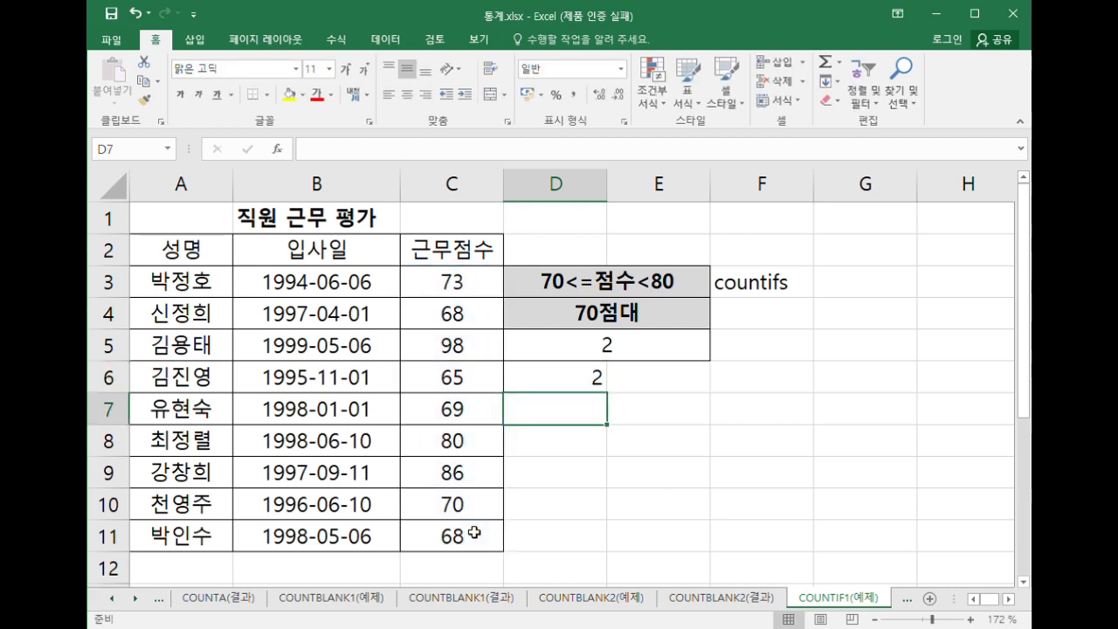
{"action": "left_click", "coordinate": [601, 374]}
{"action": "left_click", "coordinate": [609, 352]}
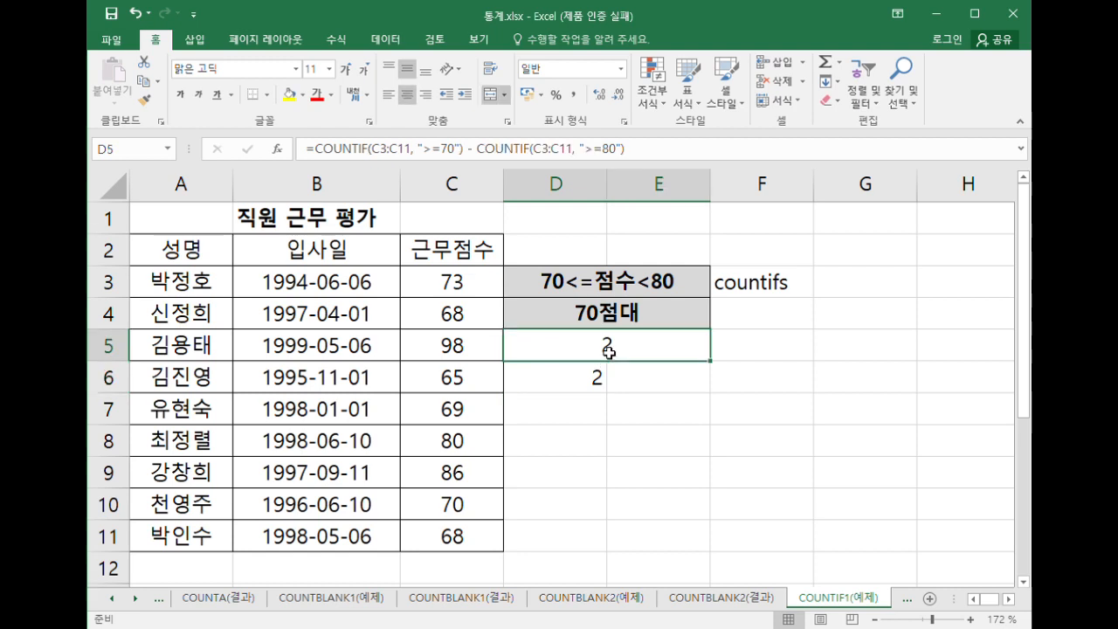
Display the sheet's formulas and compare the COUNTIF subtraction in D5 with the COUNTIFS formula in D6.
{"action": "key", "text": "ctrl+grave"}
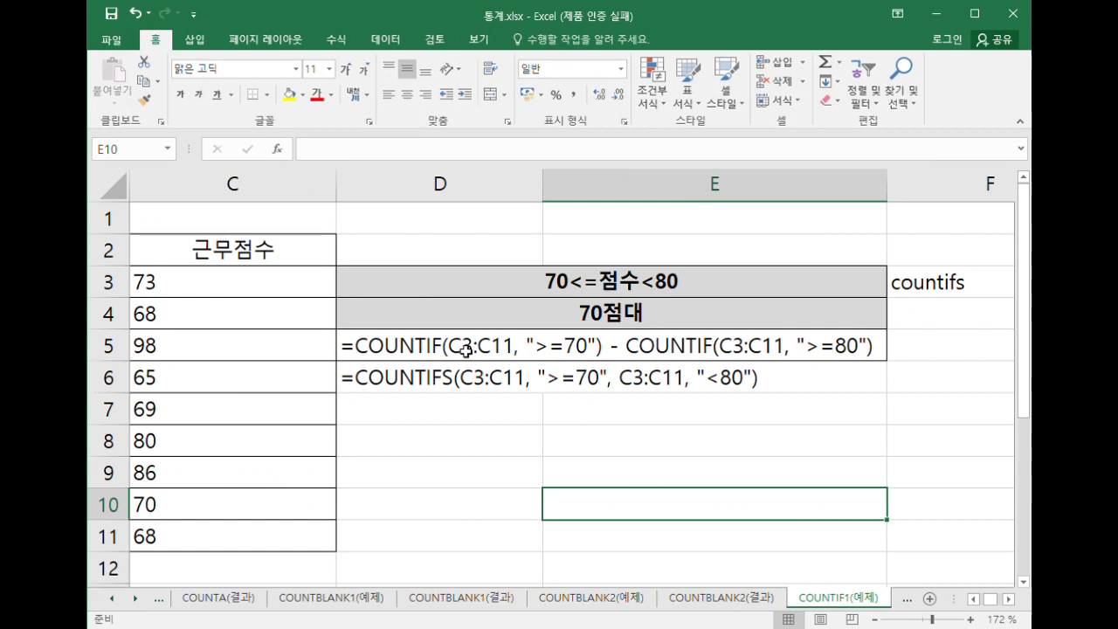
{"action": "left_click", "coordinate": [466, 350]}
{"action": "left_click", "coordinate": [462, 385]}
{"action": "left_click", "coordinate": [477, 346]}
{"action": "left_click", "coordinate": [478, 382]}
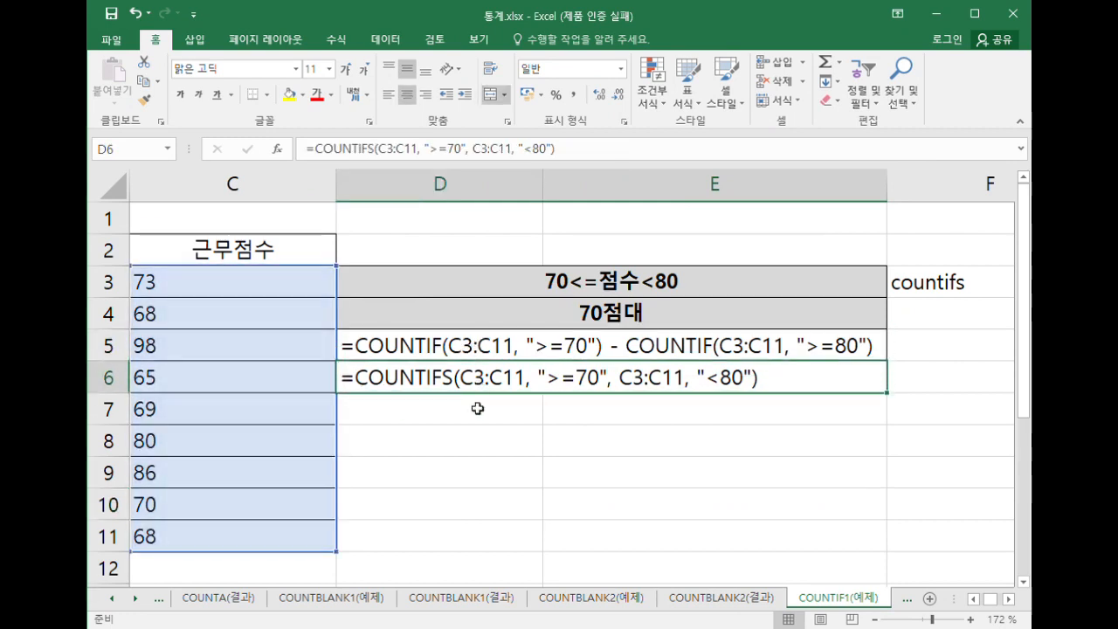
{"action": "left_click", "coordinate": [482, 453]}
{"action": "left_click", "coordinate": [414, 347]}
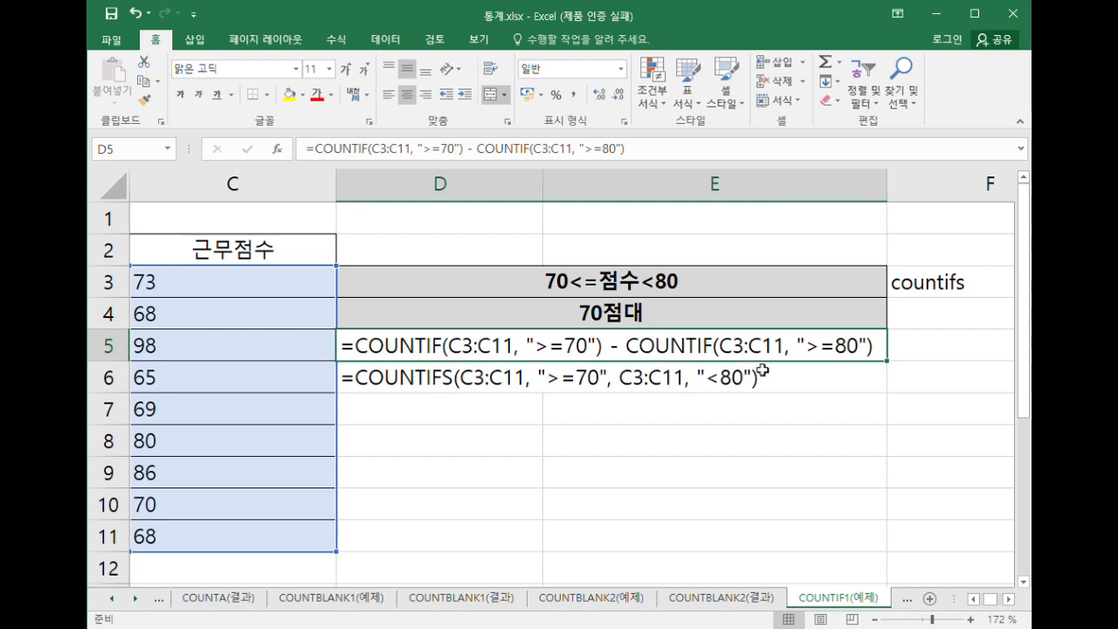
{"action": "double_click", "coordinate": [834, 347]}
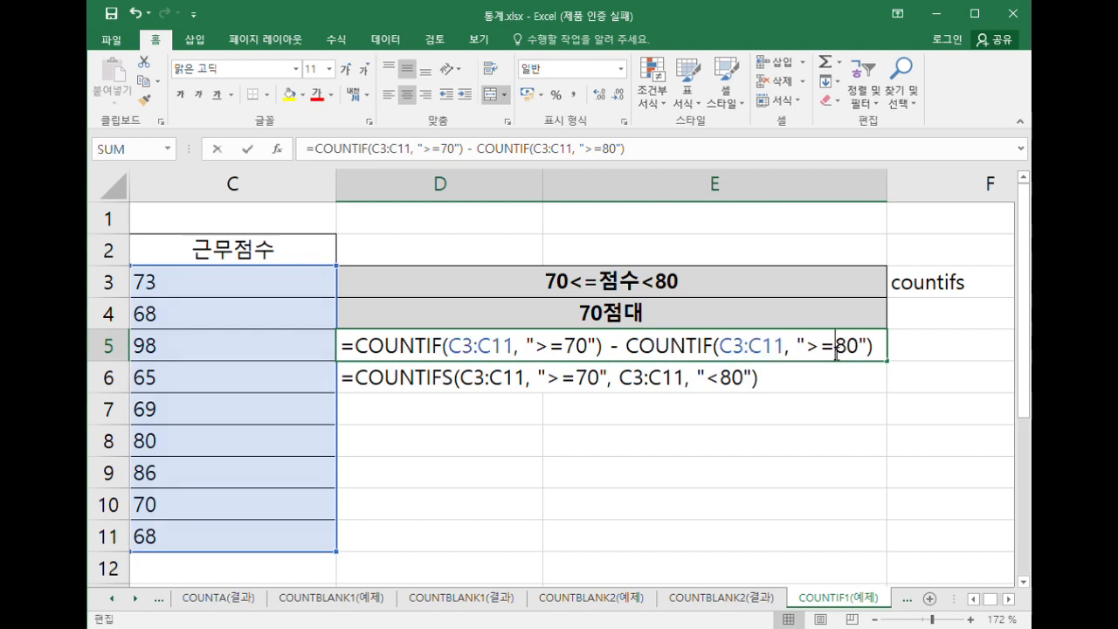
{"action": "left_click_drag", "start_coordinate": [821, 348], "coordinate": [804, 348]}
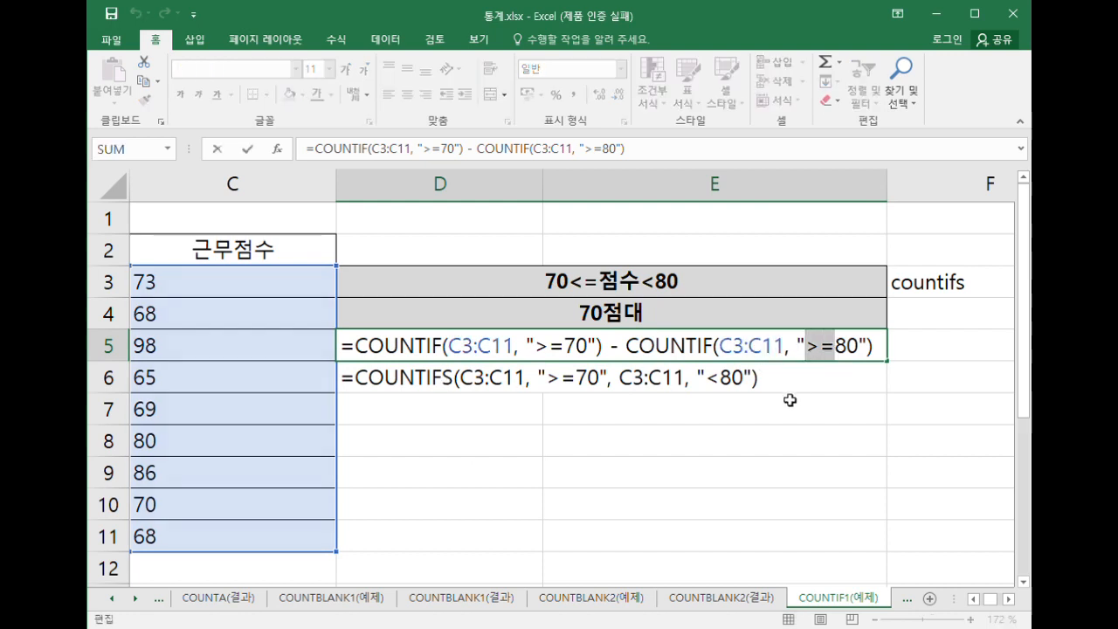
{"action": "left_click", "coordinate": [620, 442]}
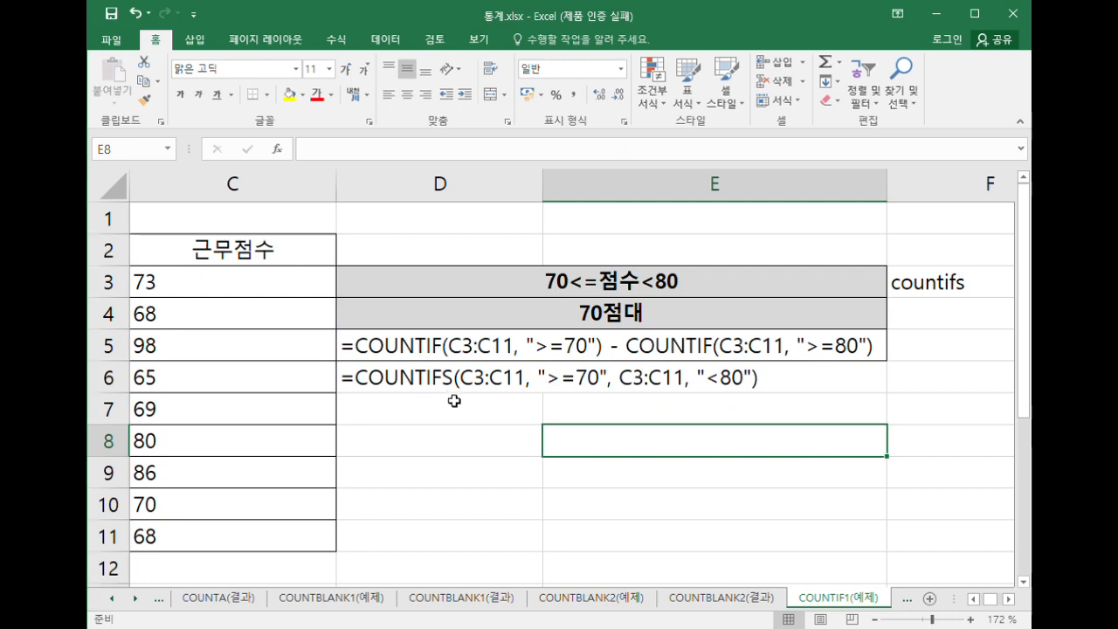
Check the D5 and D6 formulas against the condition in D3, and return the sheet to displaying results.
{"action": "left_click", "coordinate": [560, 291]}
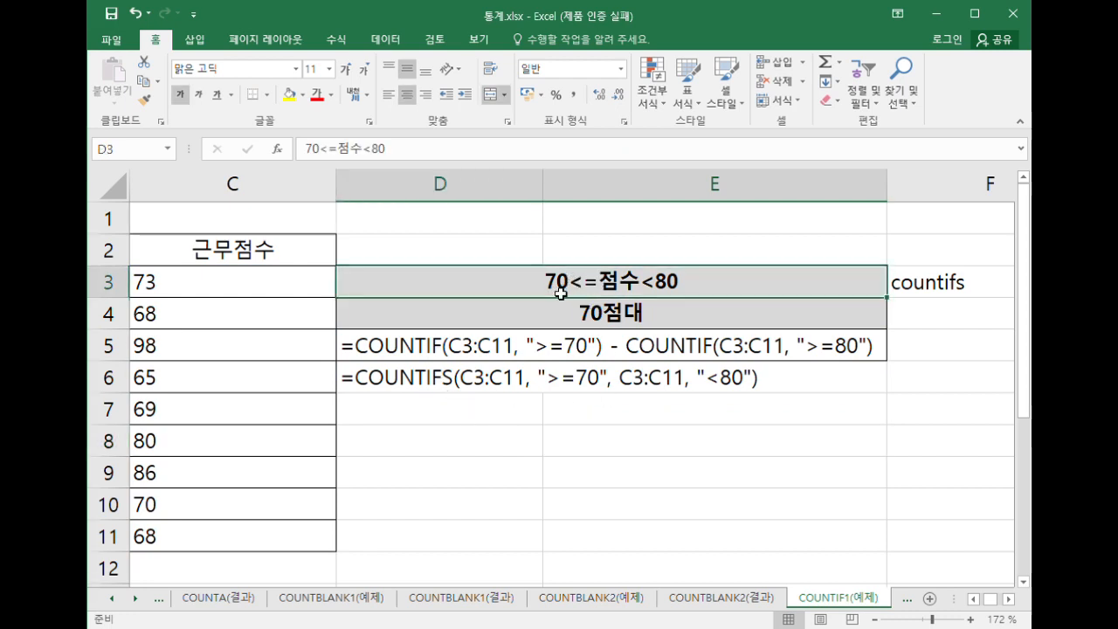
{"action": "left_click", "coordinate": [580, 388]}
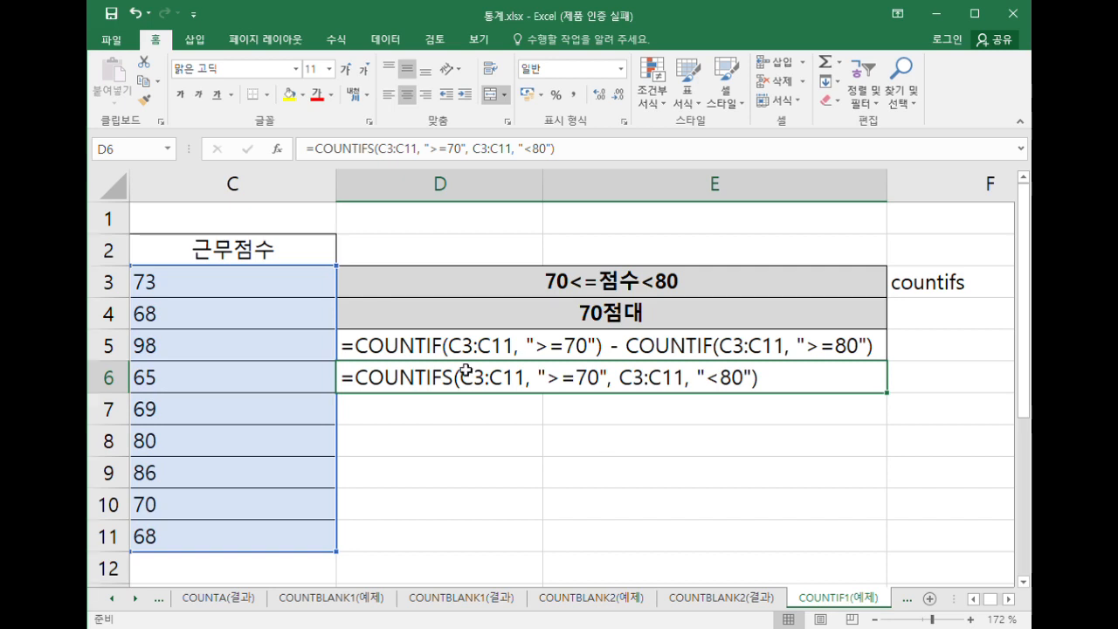
{"action": "left_click", "coordinate": [439, 350]}
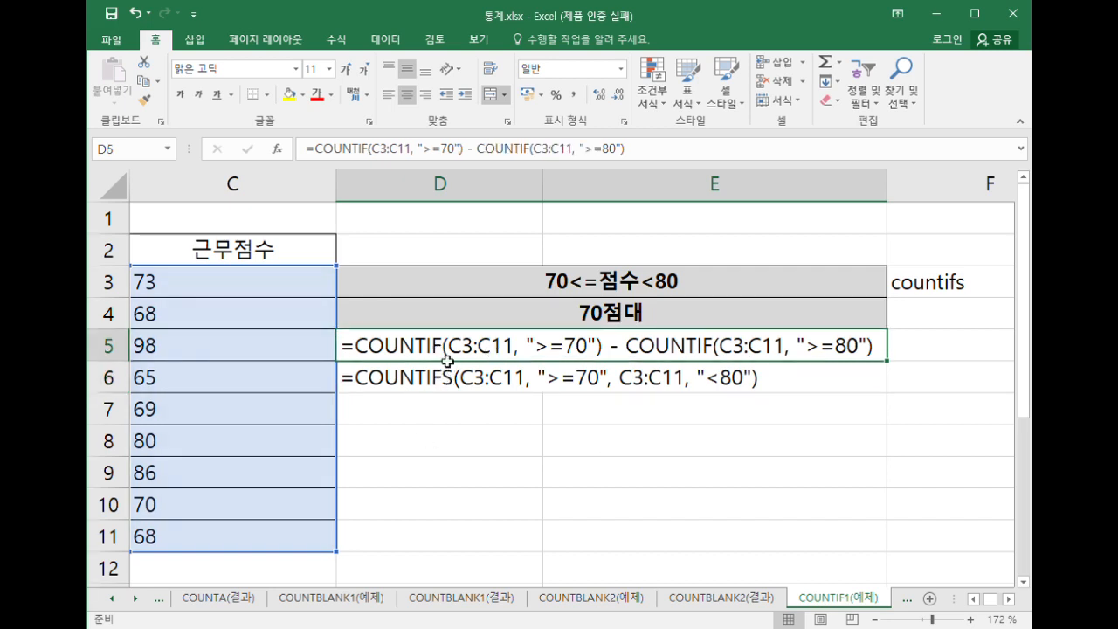
{"action": "double_click", "coordinate": [447, 358]}
{"action": "left_click_drag", "start_coordinate": [369, 348], "coordinate": [586, 347]}
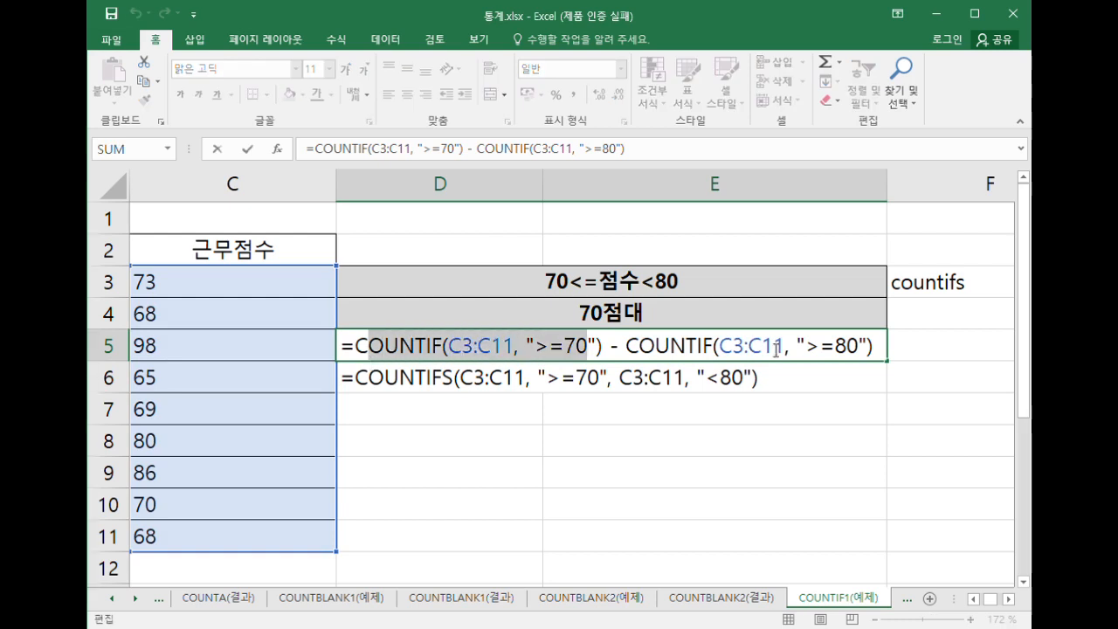
{"action": "left_click_drag", "start_coordinate": [775, 349], "coordinate": [895, 345]}
{"action": "left_click", "coordinate": [779, 438]}
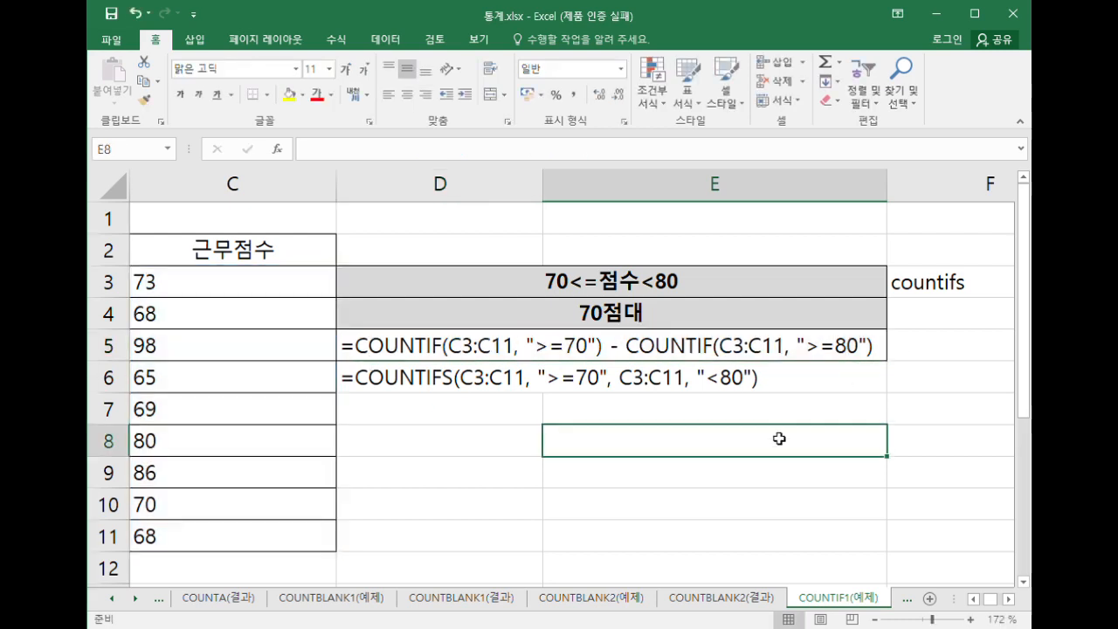
{"action": "key", "text": "ctrl+grave"}
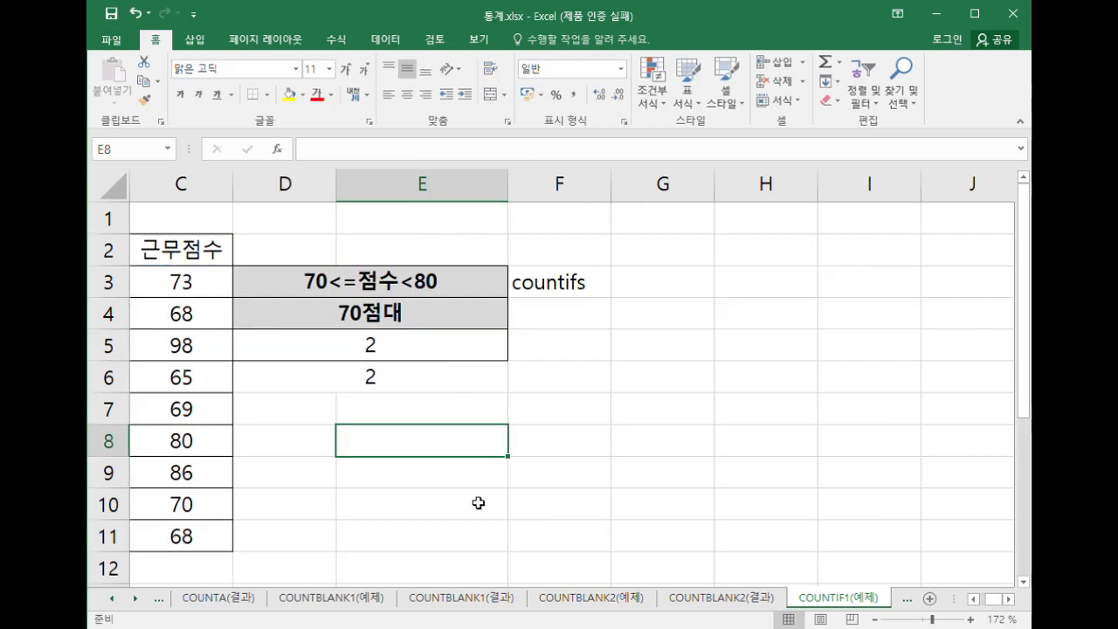
{"action": "left_click_drag", "start_coordinate": [475, 501], "coordinate": [166, 439]}
{"action": "left_click", "coordinate": [641, 407]}
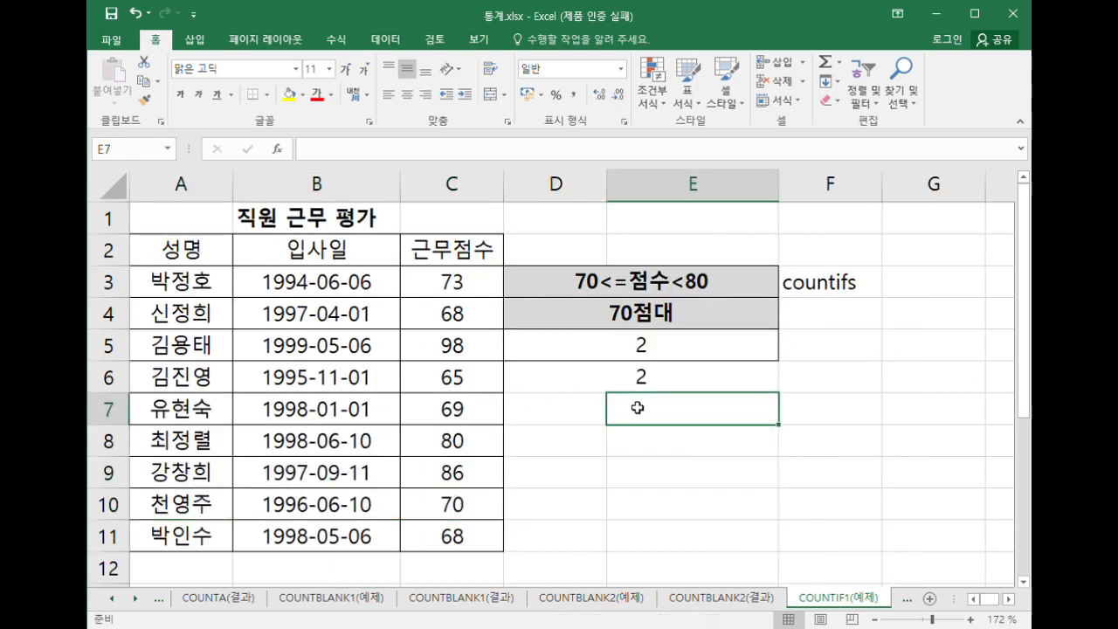
{"action": "left_click", "coordinate": [673, 469]}
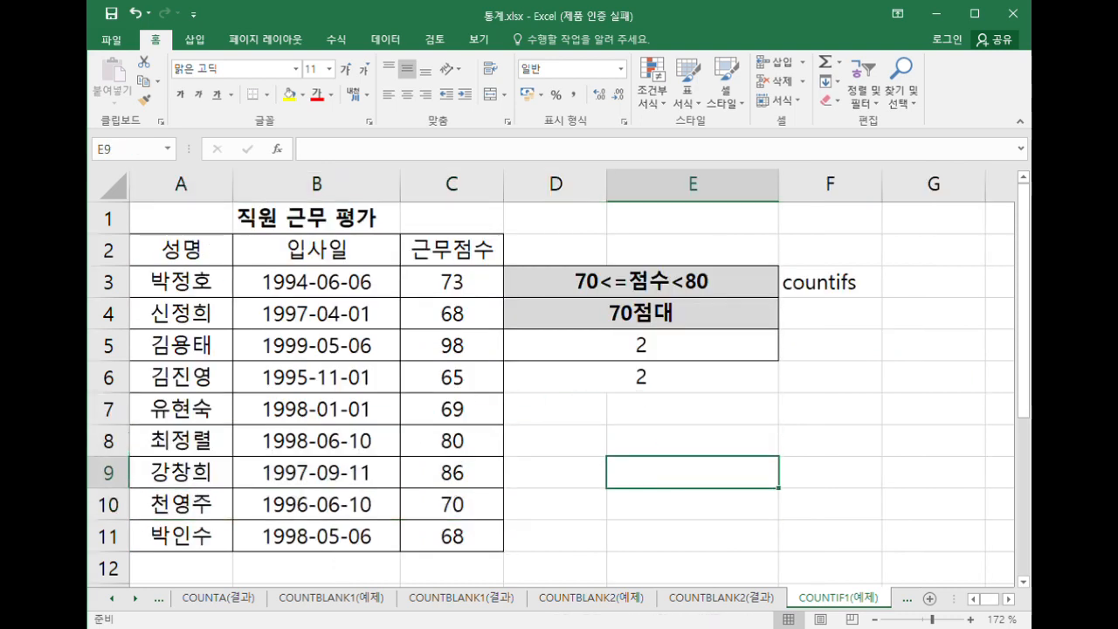
Open the COUNTIF2(예제) sheet and examine the first examinee's three scores in B3:D3.
{"action": "left_click", "coordinate": [904, 602]}
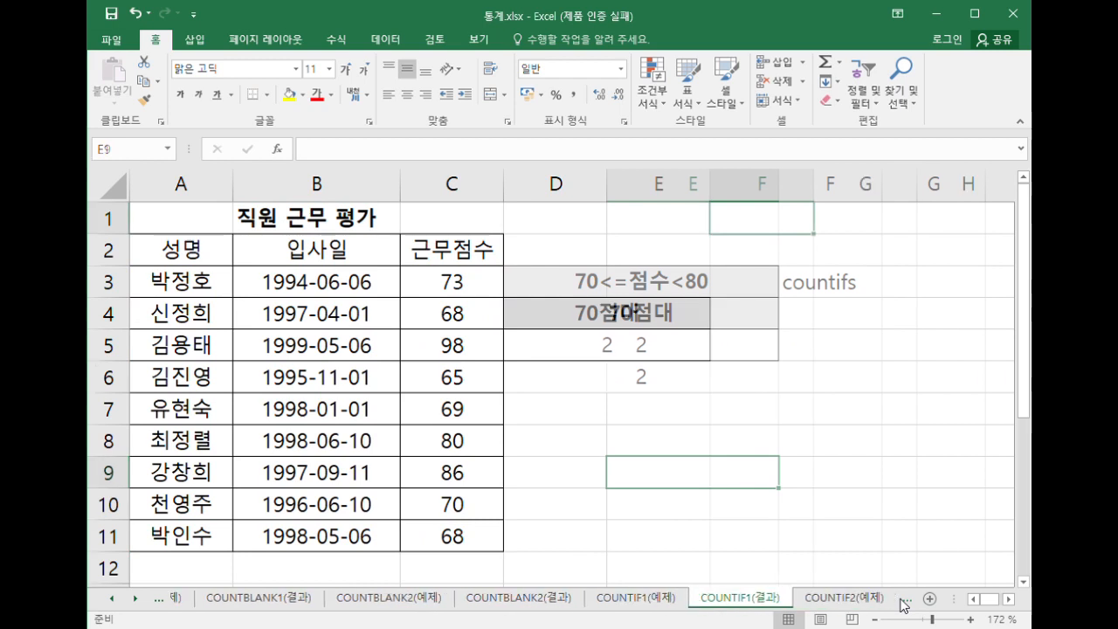
{"action": "left_click", "coordinate": [826, 603]}
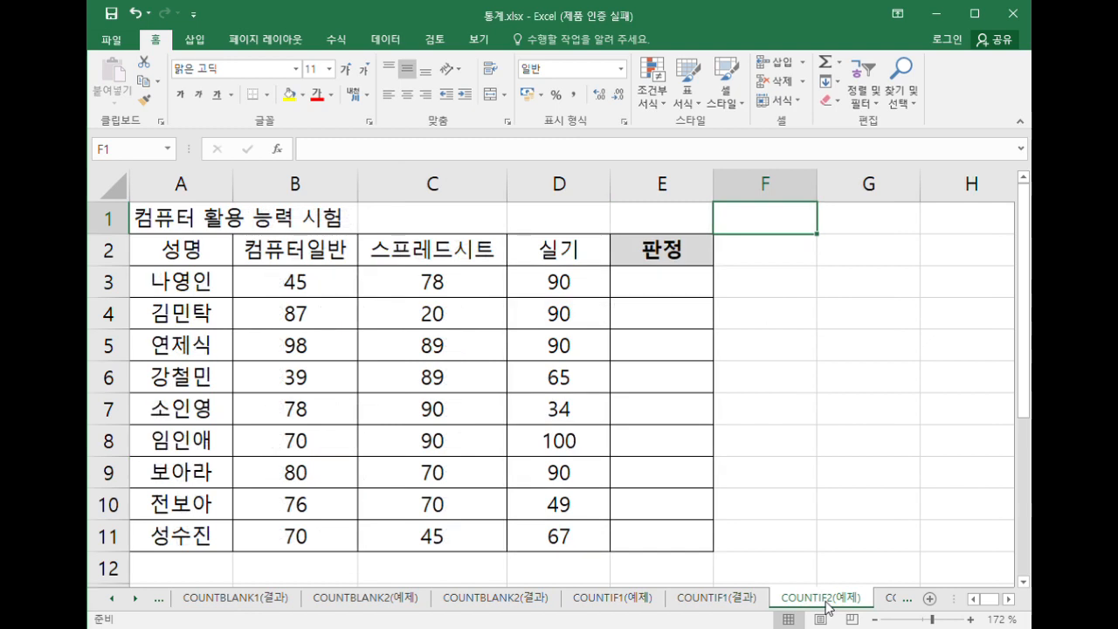
{"action": "left_click", "coordinate": [840, 488]}
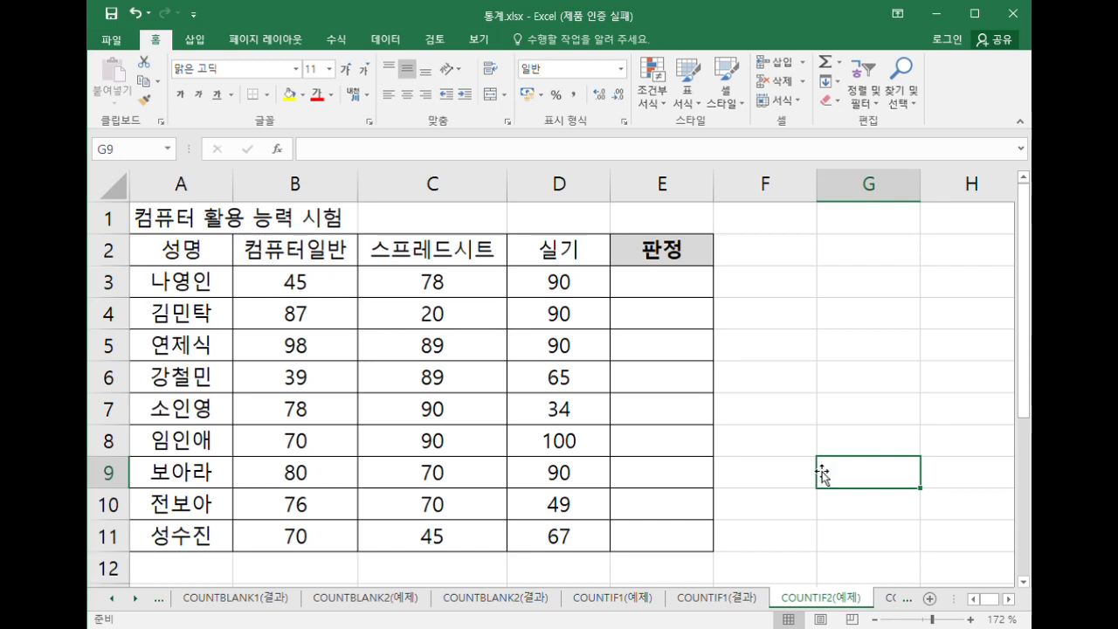
{"action": "left_click_drag", "start_coordinate": [297, 288], "coordinate": [595, 282]}
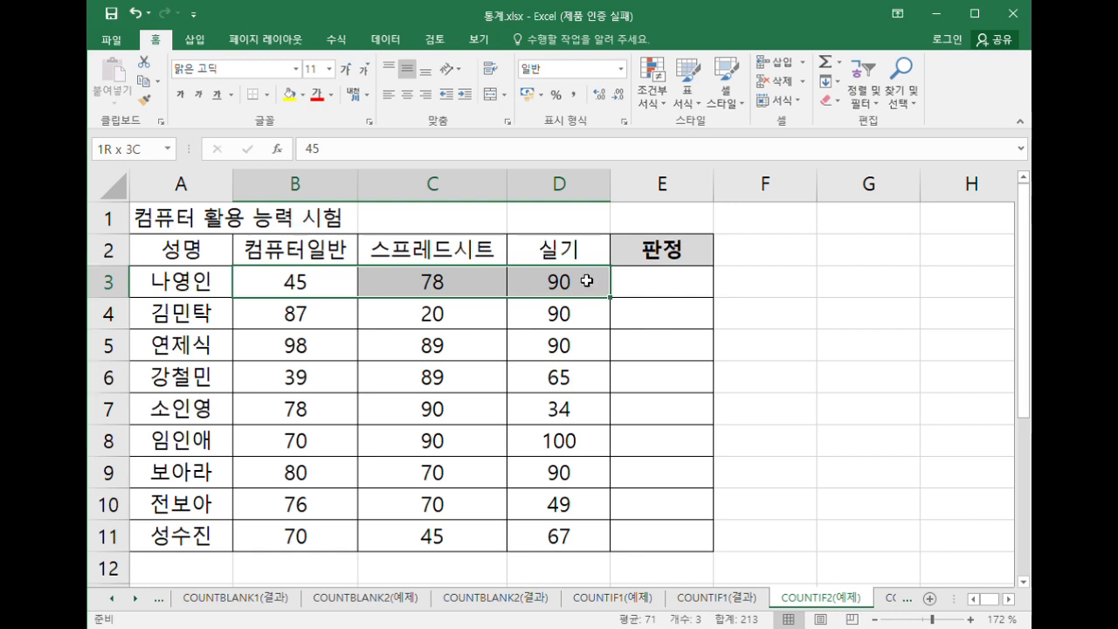
{"action": "left_click_drag", "start_coordinate": [586, 281], "coordinate": [585, 280]}
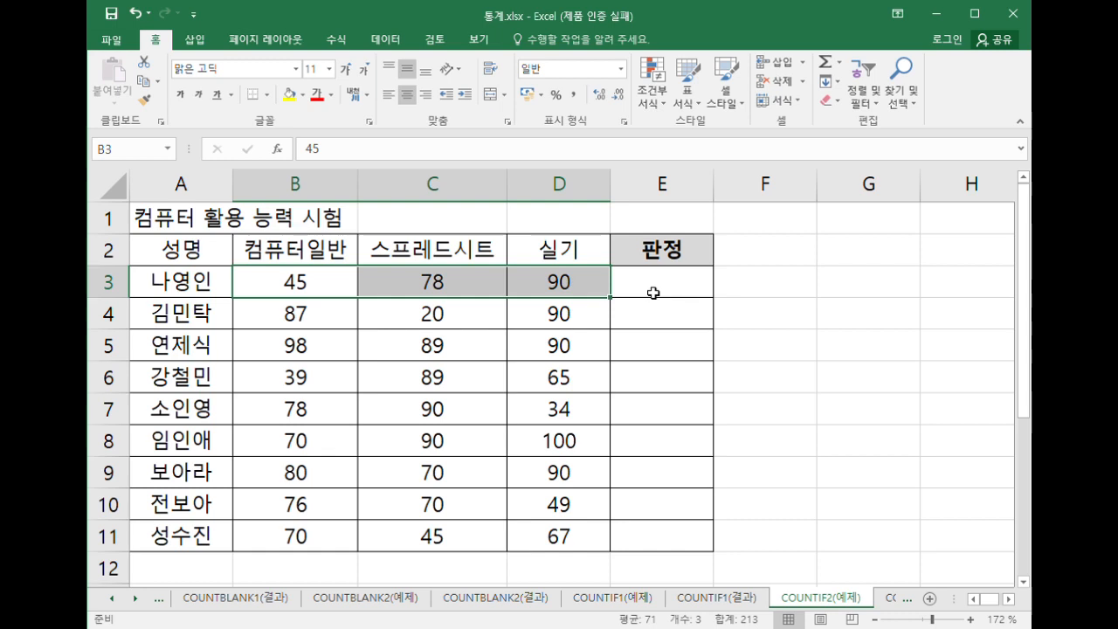
Begin an IF formula in E3 with an empty condition, "탈락" as the true result and "본선출전" as the false result.
{"action": "left_click", "coordinate": [653, 293]}
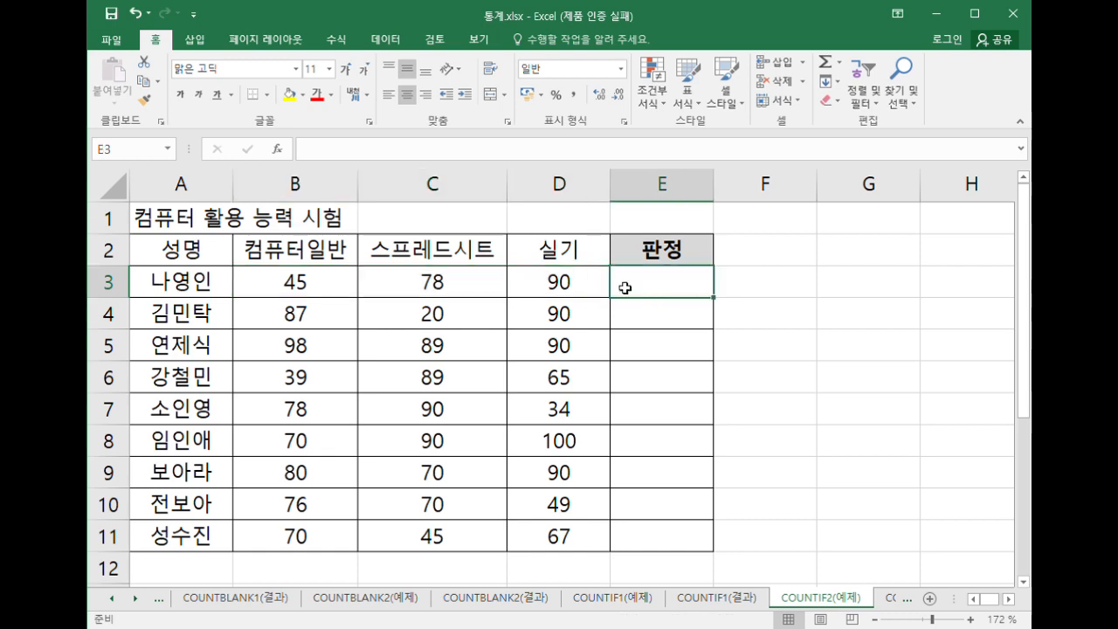
{"action": "type", "text": "=if"}
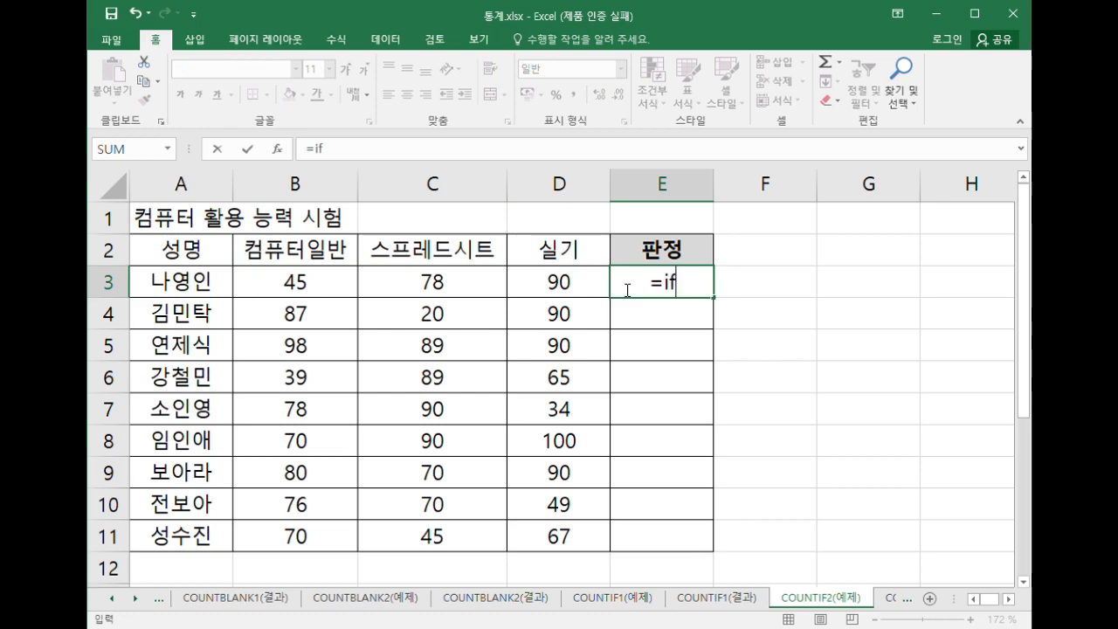
{"action": "type", "text": "("}
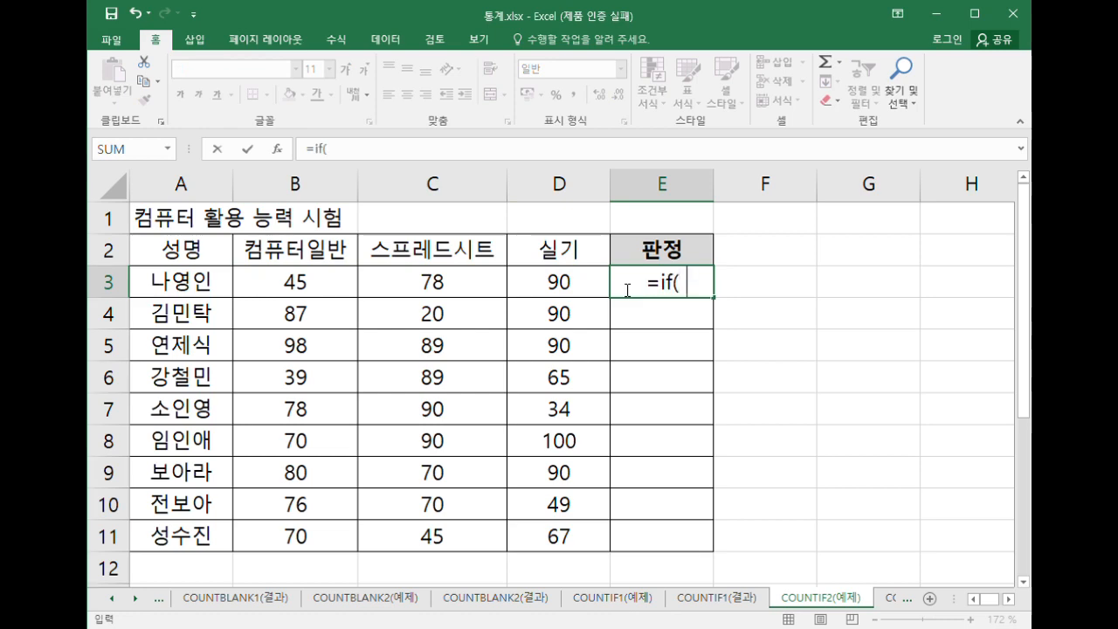
{"action": "type", "text": " , \"xkff"}
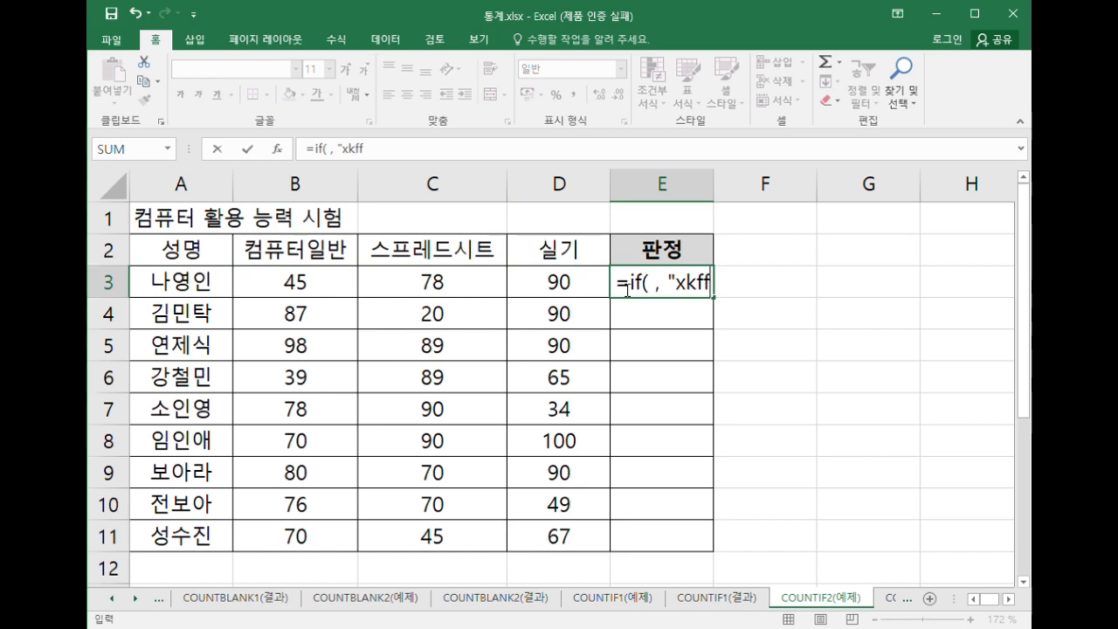
{"action": "key", "text": "BackSpace"}
{"action": "key", "text": "BackSpace"}
{"action": "key", "text": "BackSpace"}
{"action": "key", "text": "BackSpace"}
{"action": "type", "text": "f"}
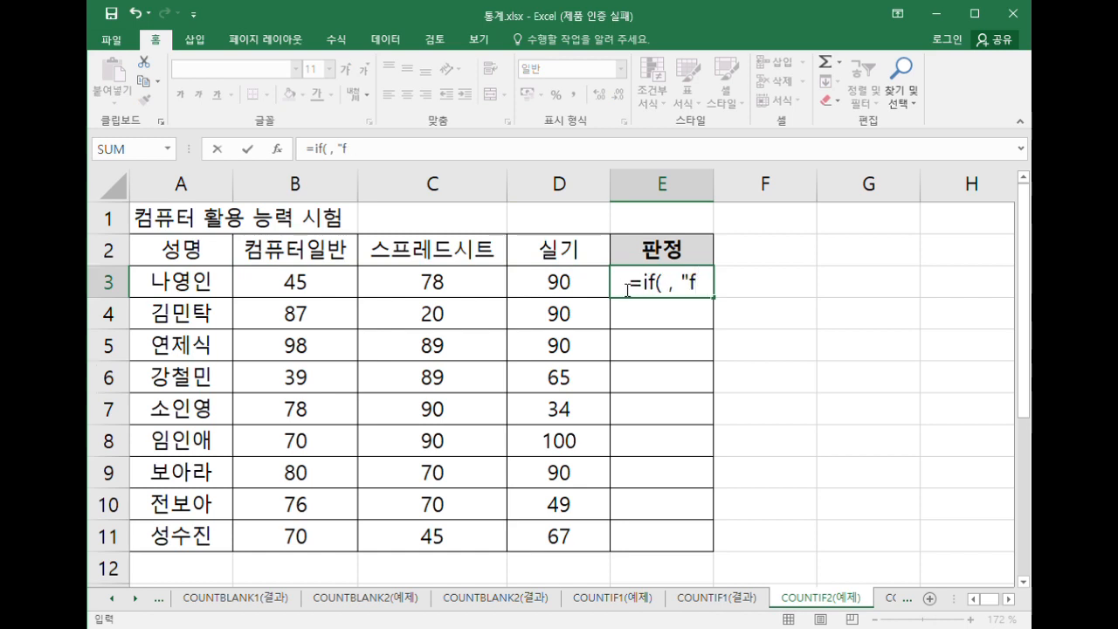
{"action": "key", "text": "BackSpace"}
{"action": "type", "text": "탈락\", "}
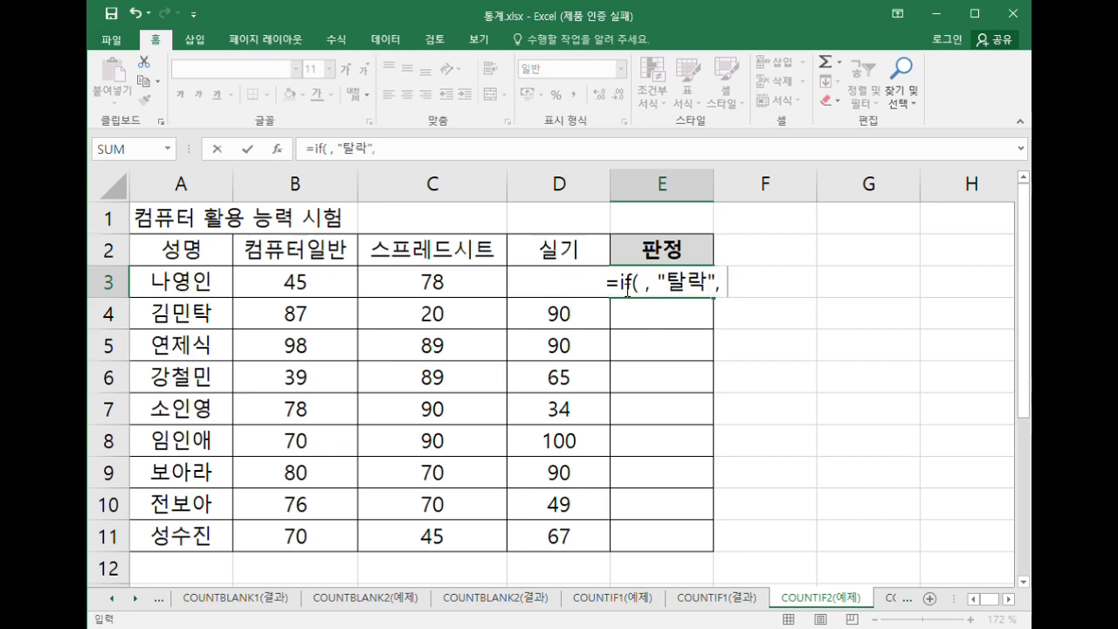
{"action": "type", "text": "\"본선"}
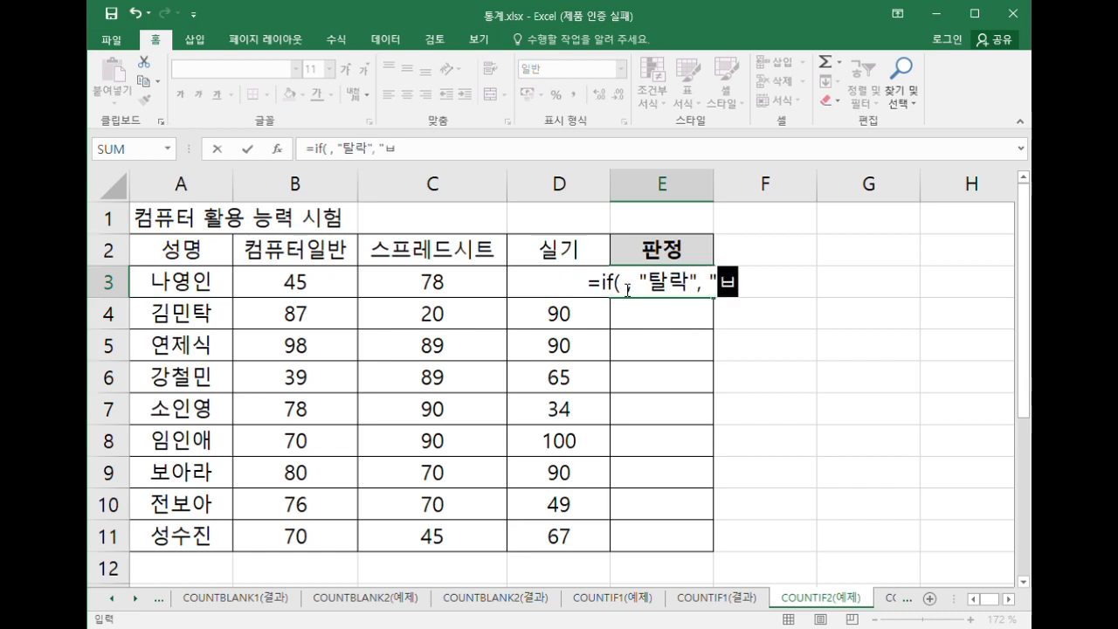
{"action": "type", "text": "출전\")"}
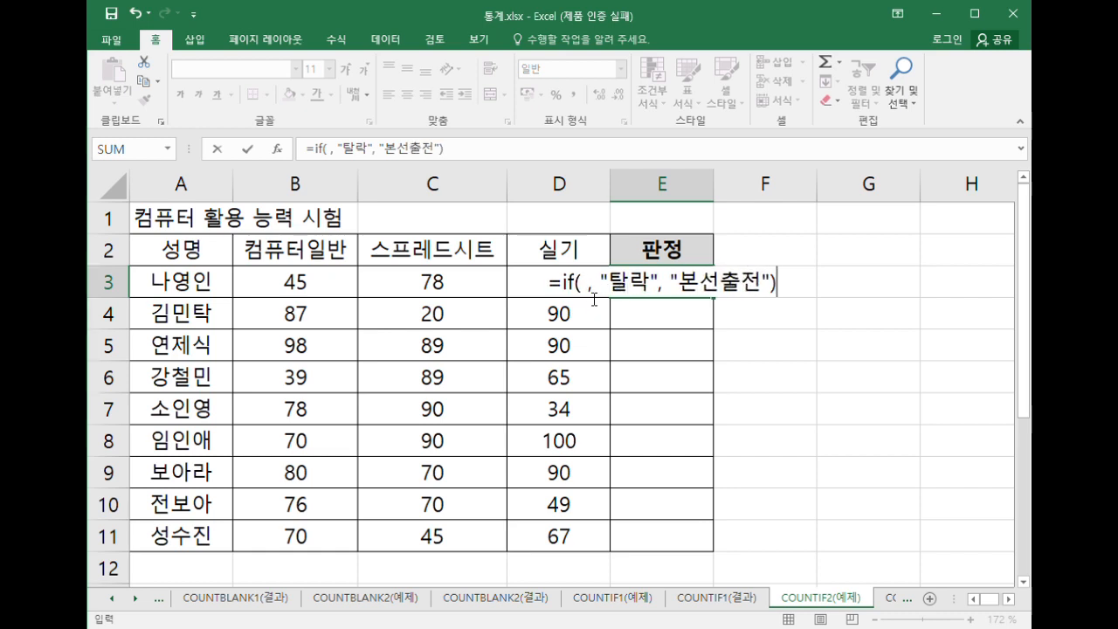
Insert a COUNTIF over B3:D3 with the criterion "<40" as the condition of the E3 IF formula.
{"action": "left_click", "coordinate": [588, 288]}
{"action": "type", "text": "채ㅕ"}
{"action": "key", "text": "BackSpace"}
{"action": "key", "text": "BackSpace"}
{"action": "type", "text": "countif("}
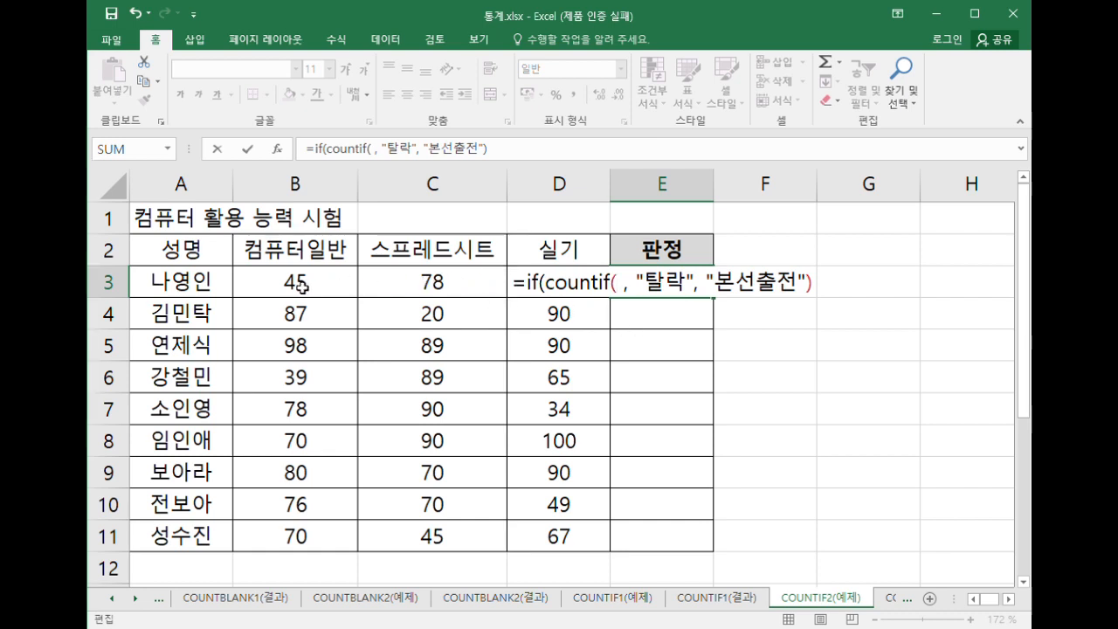
{"action": "left_click_drag", "start_coordinate": [301, 285], "coordinate": [532, 282]}
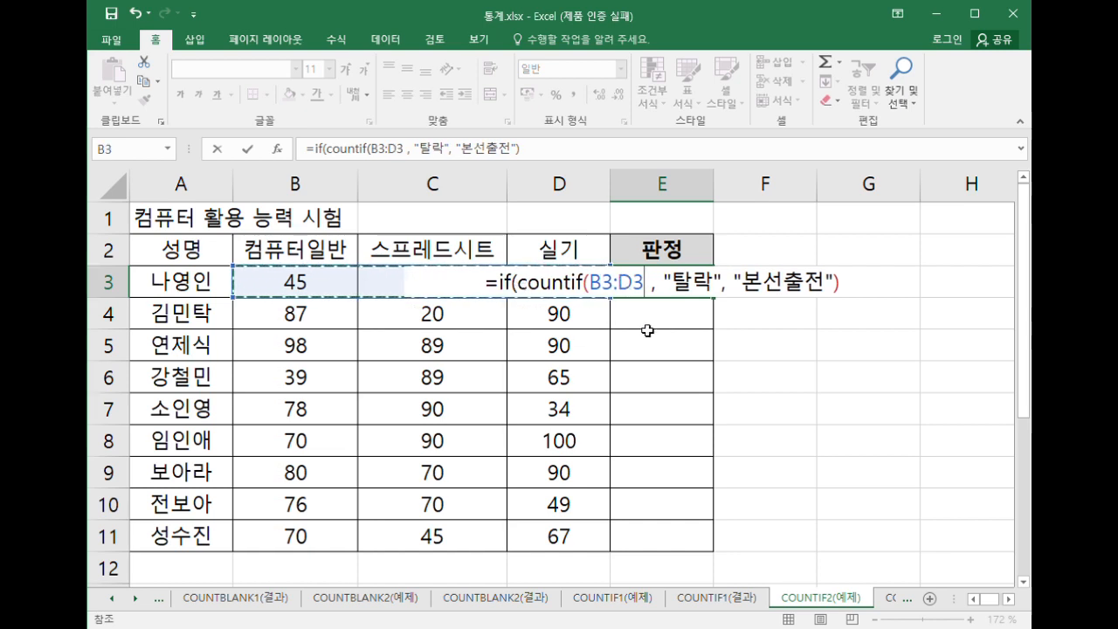
{"action": "type", "text": ", "}
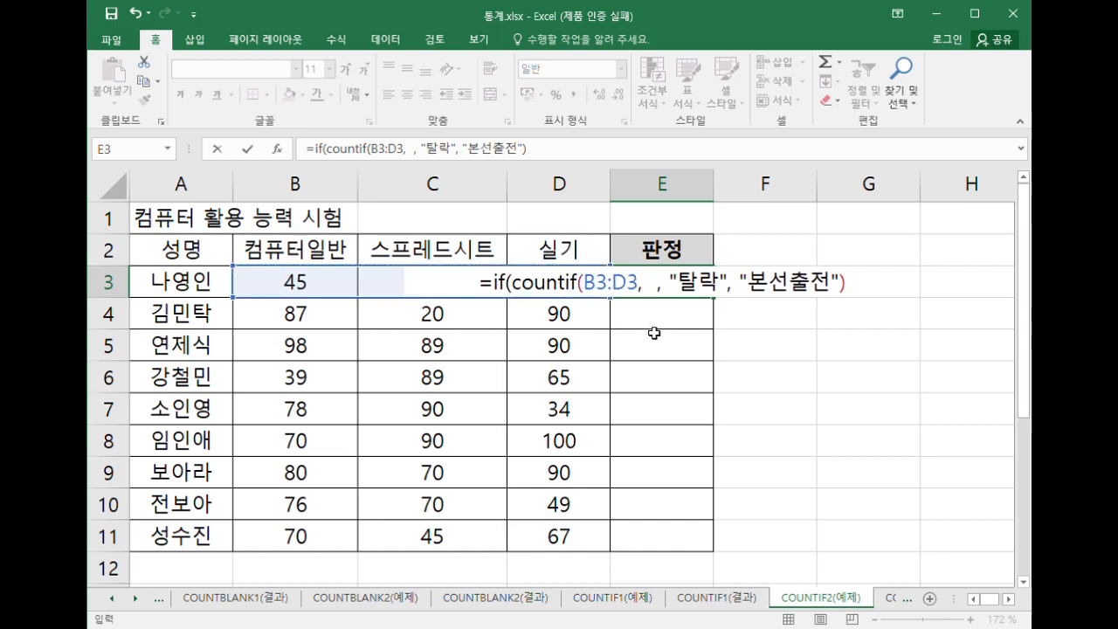
{"action": "type", "text": "\"<40"}
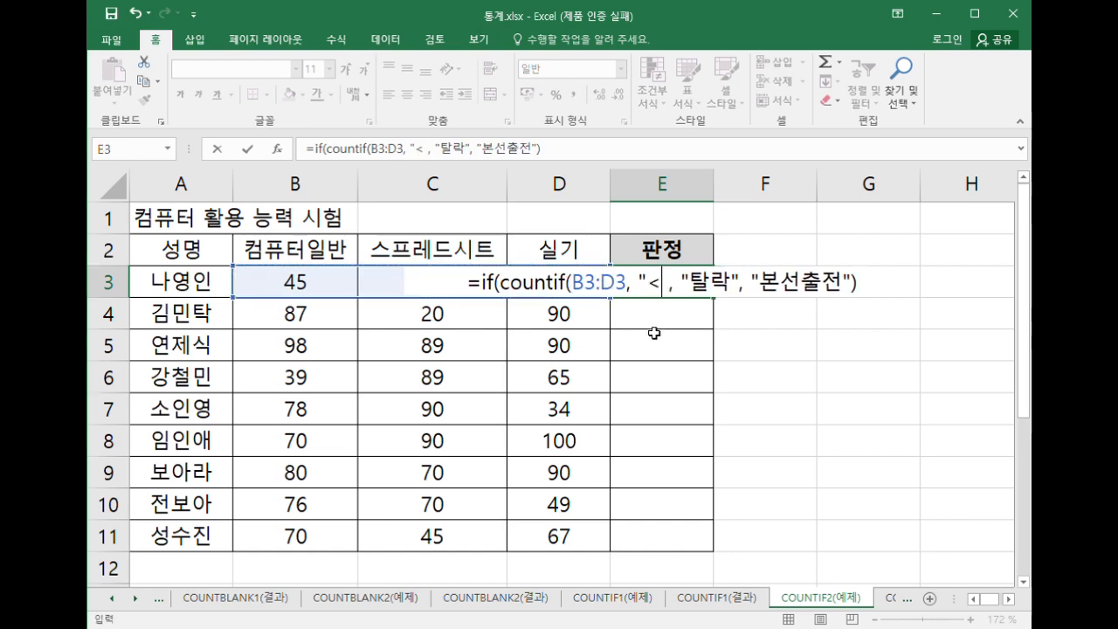
{"action": "type", "text": "\")"}
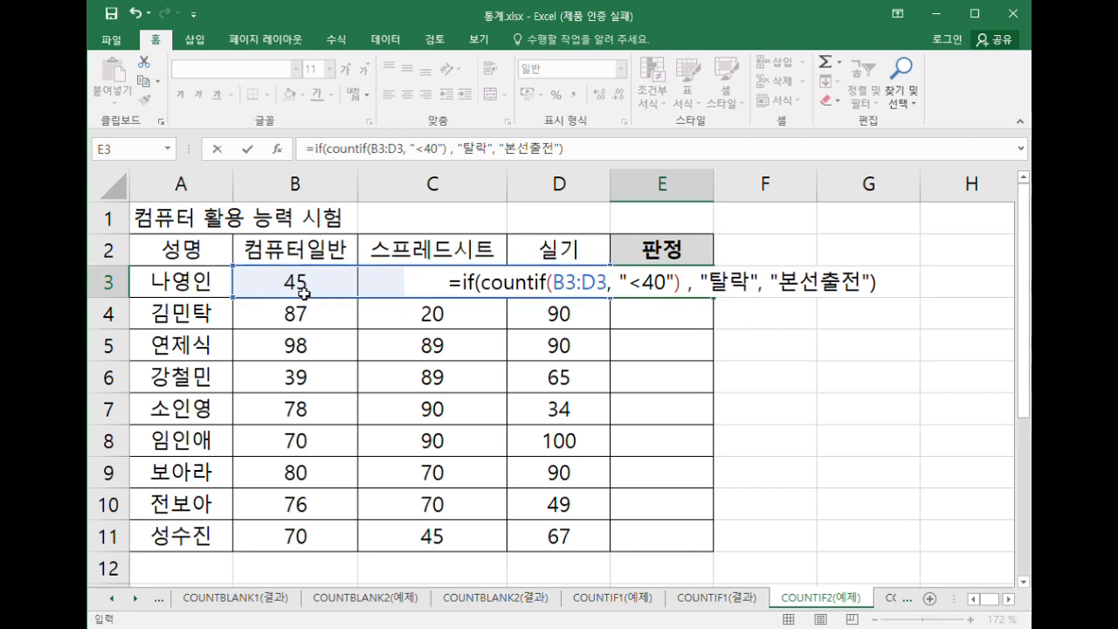
Complete the E3 condition by comparing the COUNTIF with >=1, and commit the formula.
{"action": "left_click_drag", "start_coordinate": [682, 282], "coordinate": [481, 283]}
{"action": "left_click", "coordinate": [690, 287]}
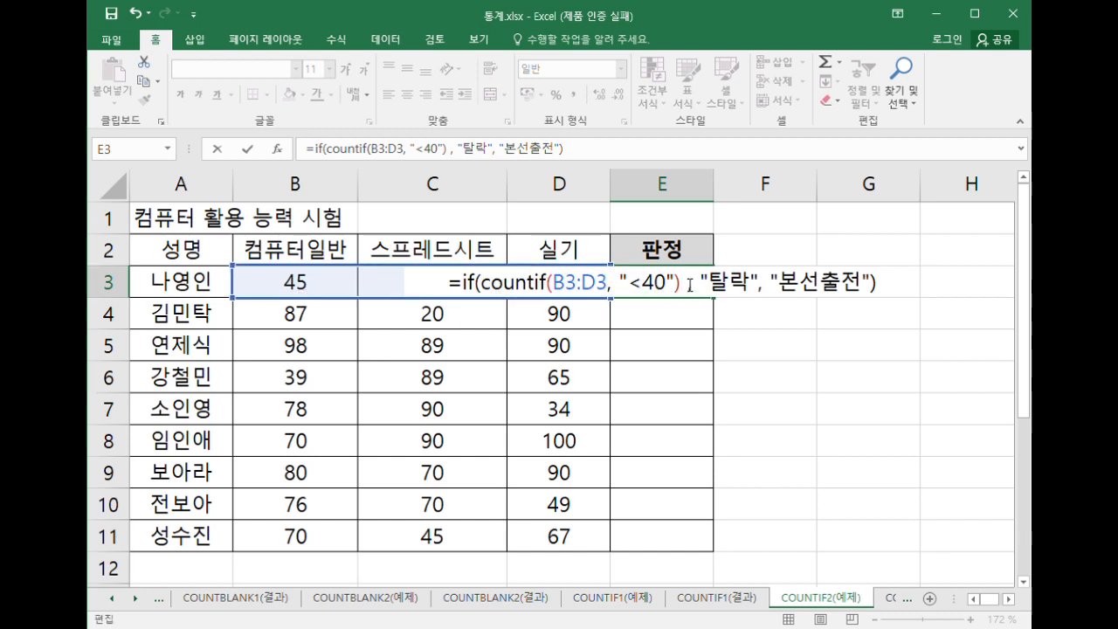
{"action": "type", "text": ">=1"}
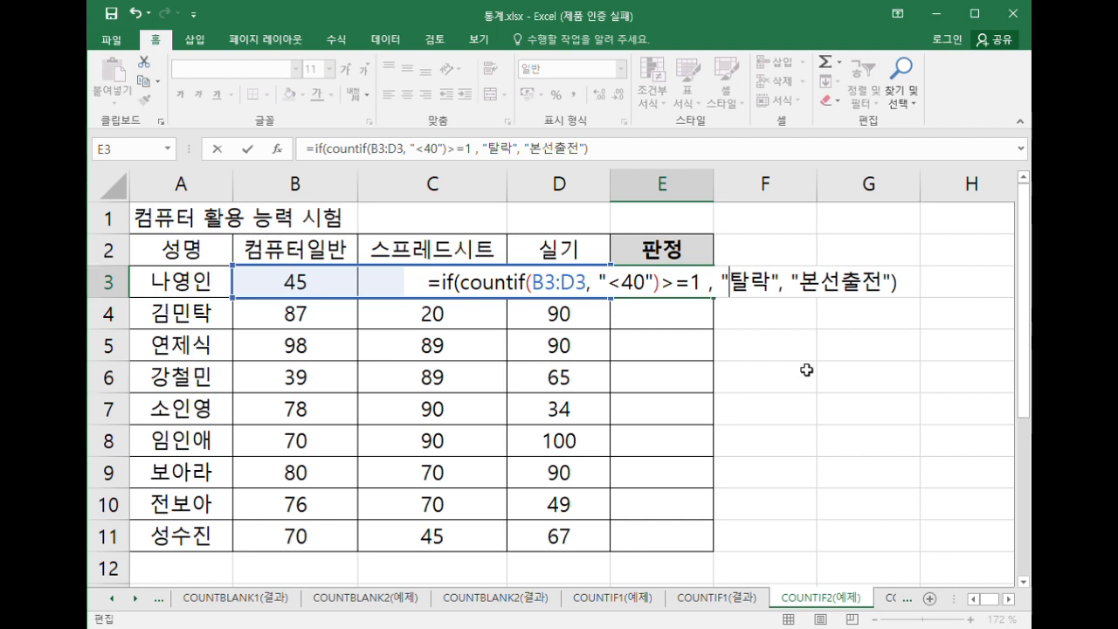
{"action": "key", "text": "Return"}
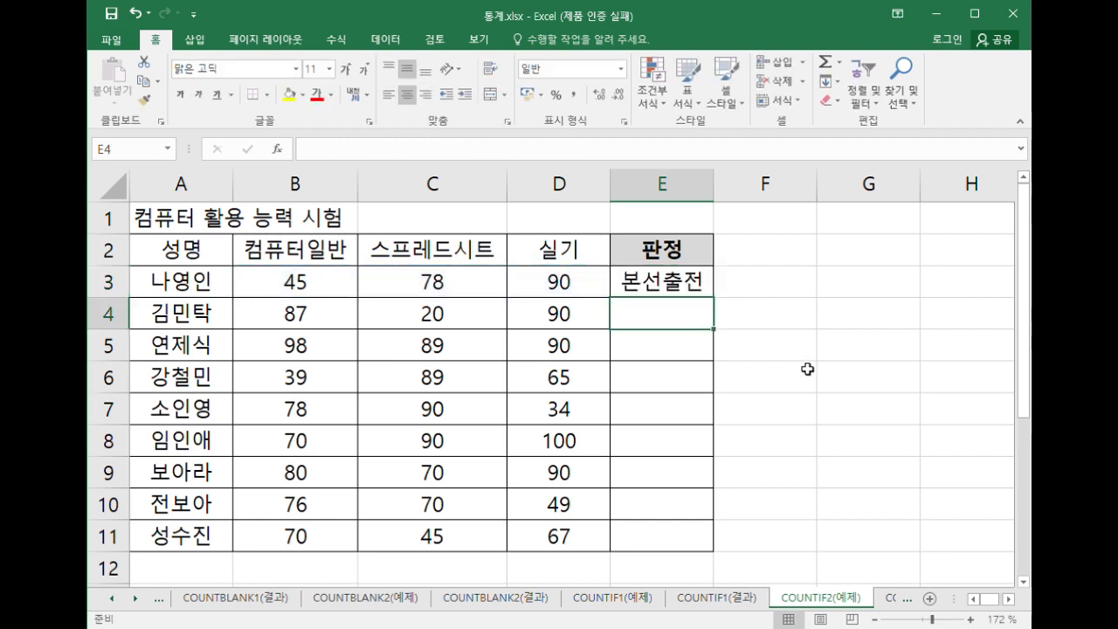
Fill the 판정 formula from E3 down through E11.
{"action": "left_click_drag", "start_coordinate": [306, 286], "coordinate": [533, 290]}
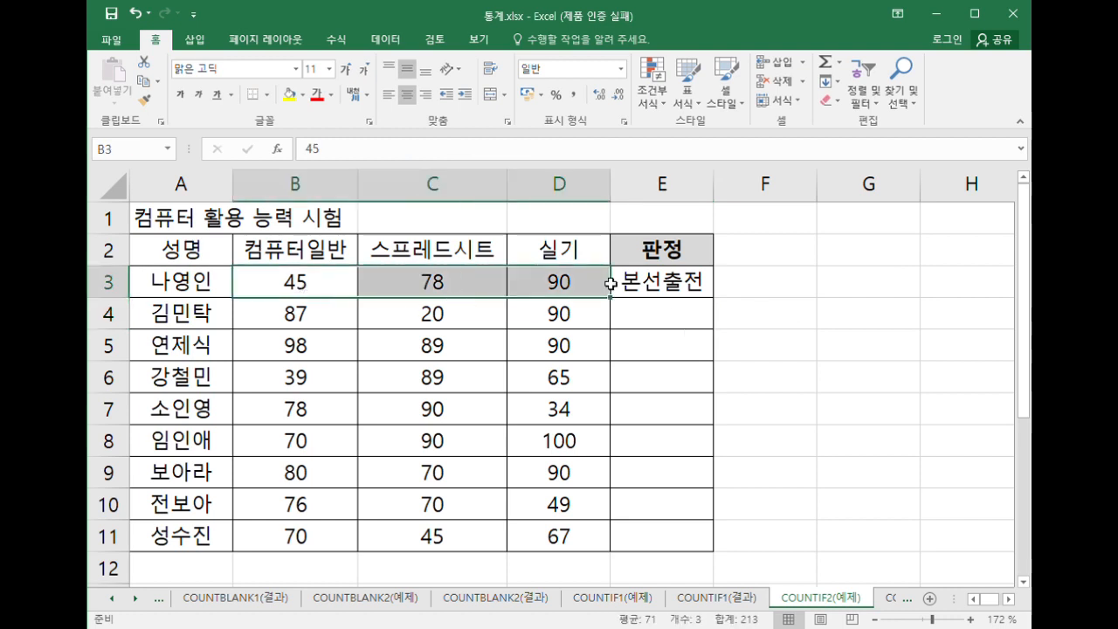
{"action": "left_click", "coordinate": [660, 284]}
{"action": "left_click_drag", "start_coordinate": [714, 298], "coordinate": [678, 554]}
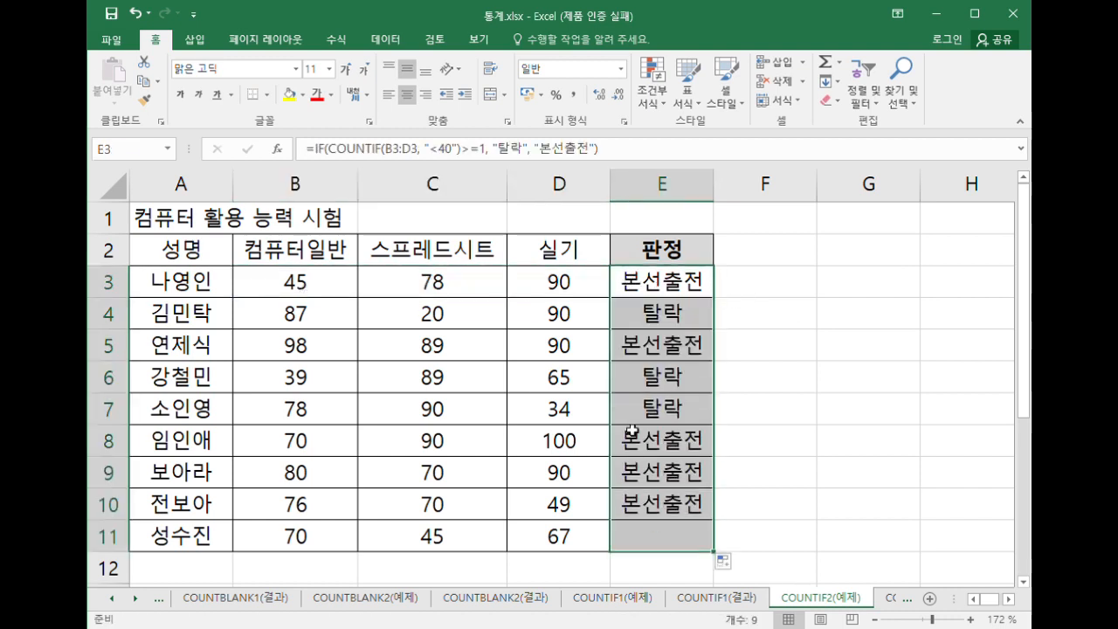
Check the scores in rows 4, 6 and 7 against their 판정 results, and examine the formula in E3.
{"action": "left_click_drag", "start_coordinate": [279, 322], "coordinate": [529, 312]}
{"action": "left_click", "coordinate": [434, 312]}
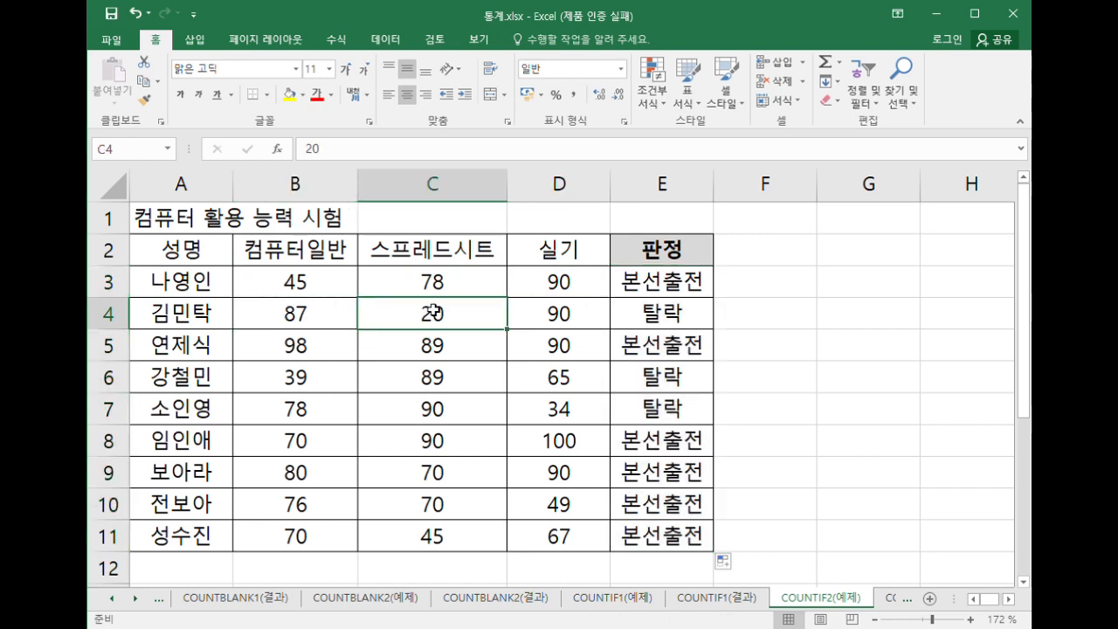
{"action": "left_click_drag", "start_coordinate": [293, 378], "coordinate": [573, 371]}
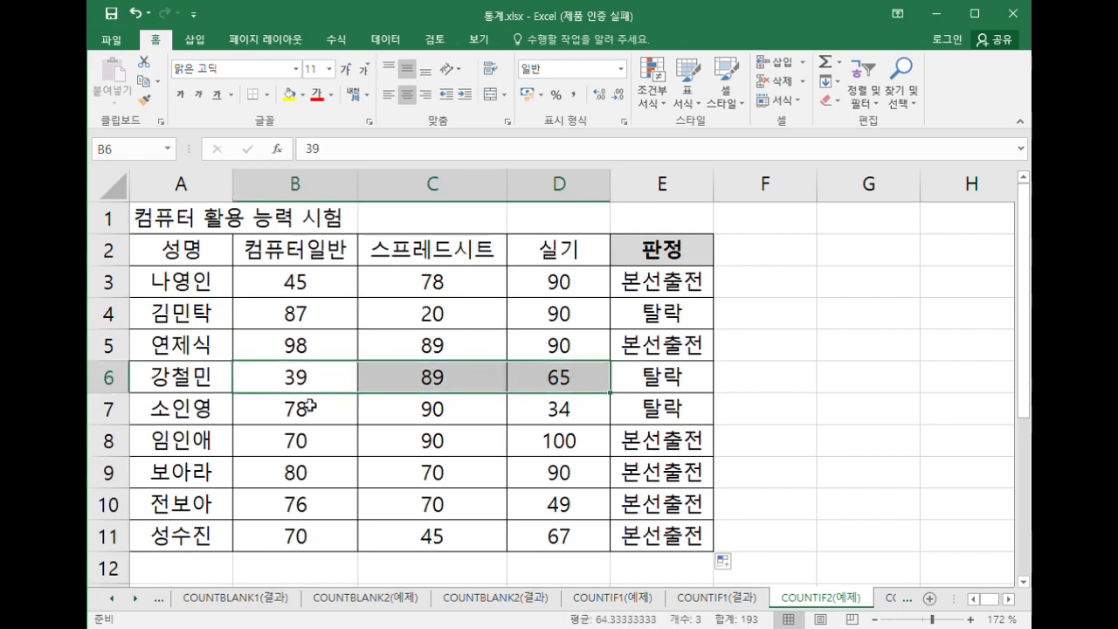
{"action": "left_click", "coordinate": [303, 386]}
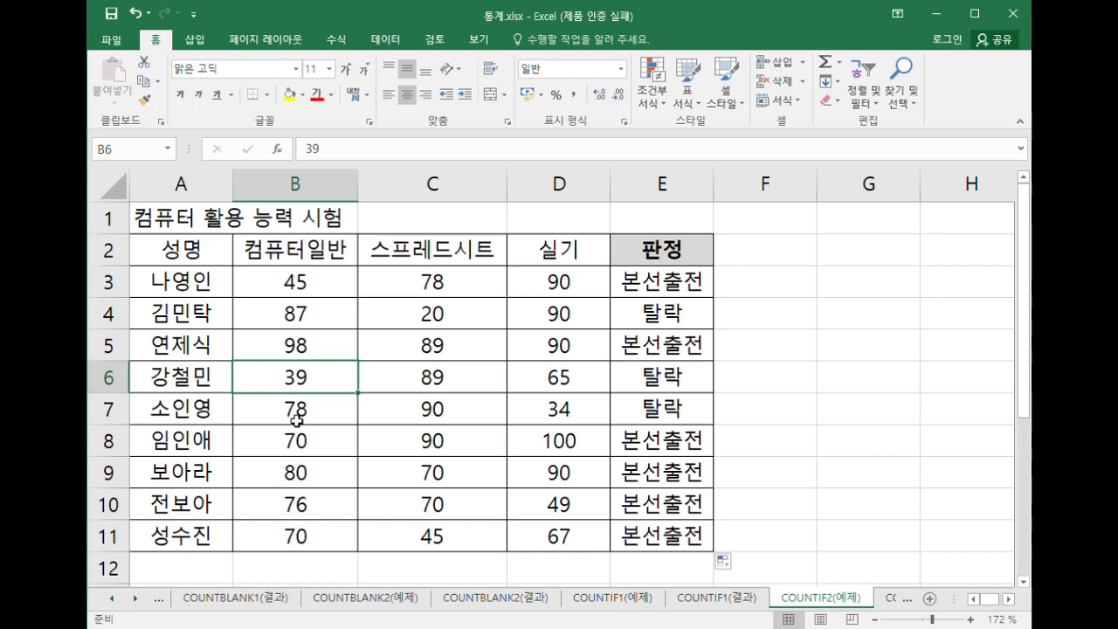
{"action": "left_click_drag", "start_coordinate": [296, 421], "coordinate": [582, 414]}
{"action": "left_click", "coordinate": [583, 417]}
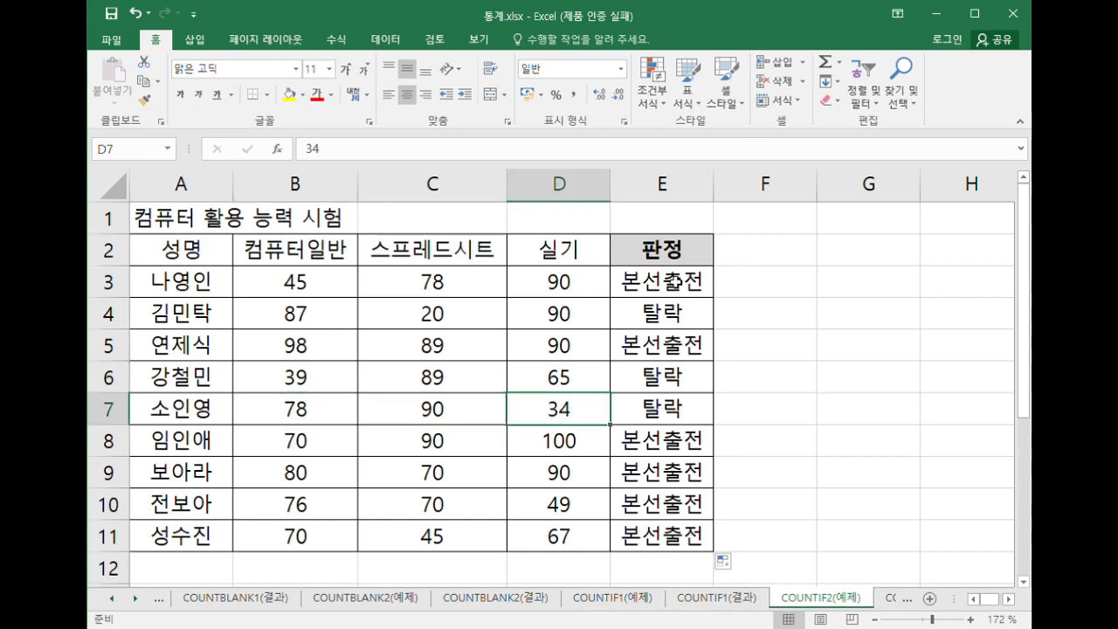
{"action": "double_click", "coordinate": [677, 284]}
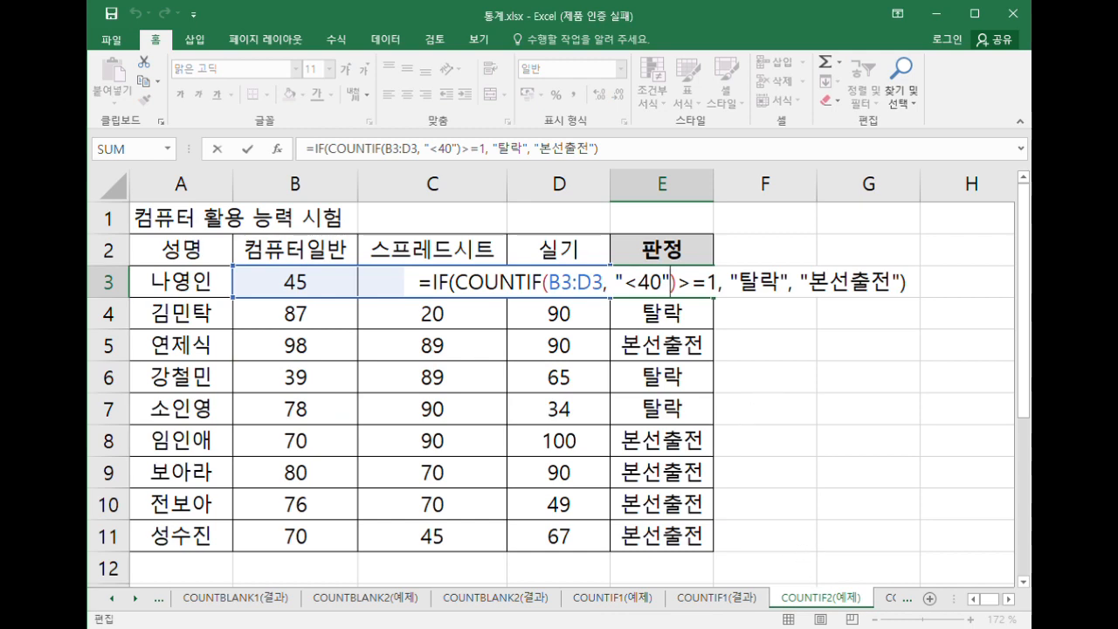
Open the COUNTIF3(예제) sheet.
{"action": "left_click", "coordinate": [884, 601]}
{"action": "left_click", "coordinate": [880, 601]}
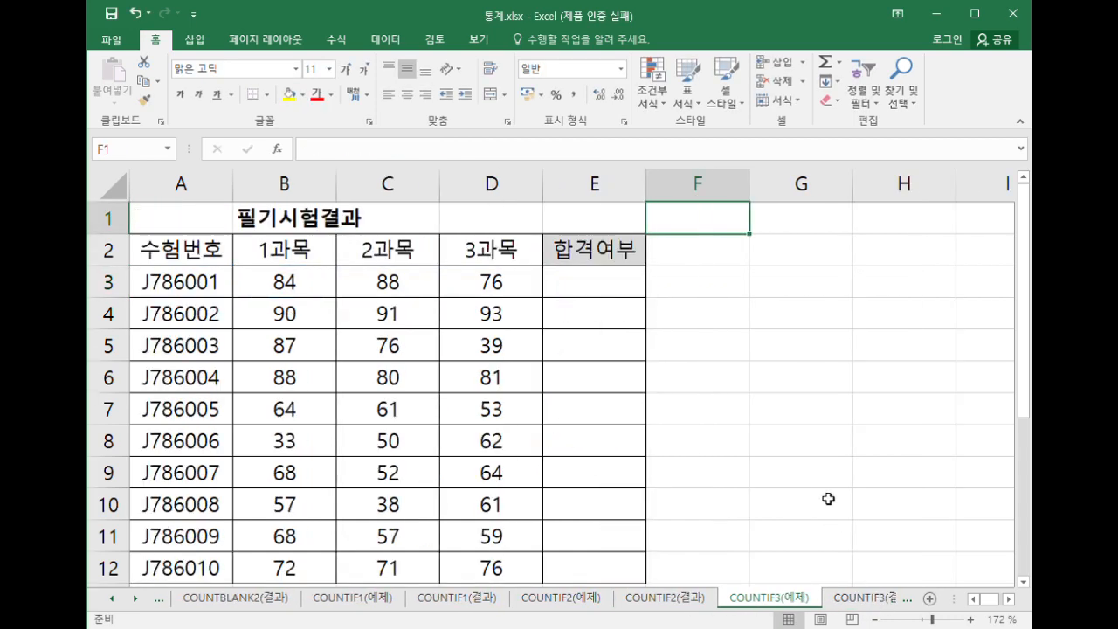
{"action": "left_click", "coordinate": [824, 454]}
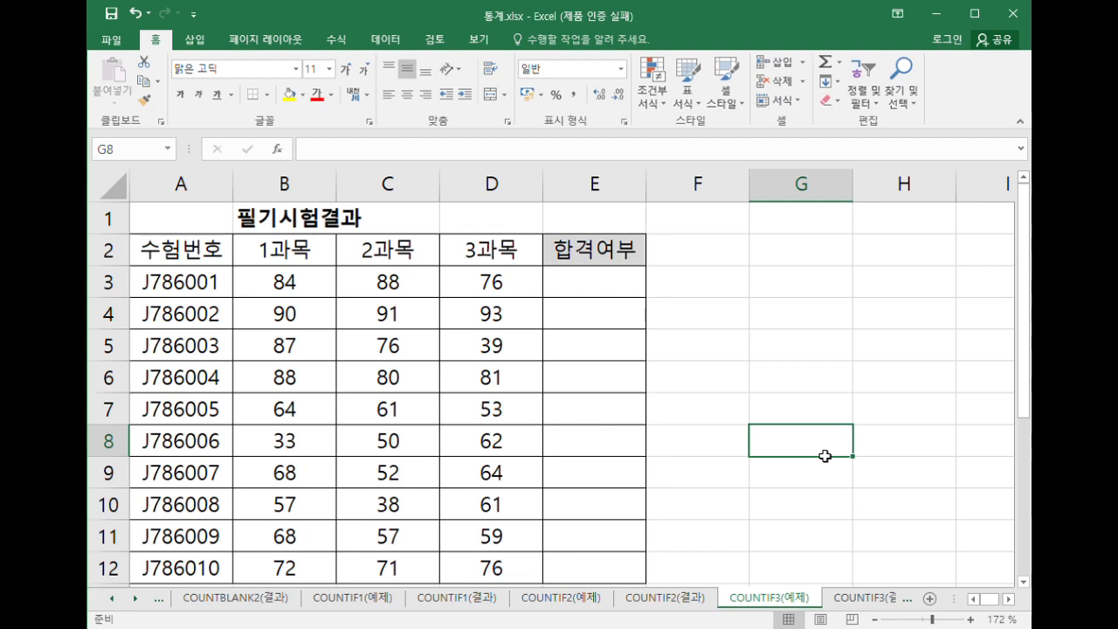
Begin an IF formula in E3 with an empty condition, "합격" as the true result and "불합격" as the false result.
{"action": "left_click", "coordinate": [626, 289]}
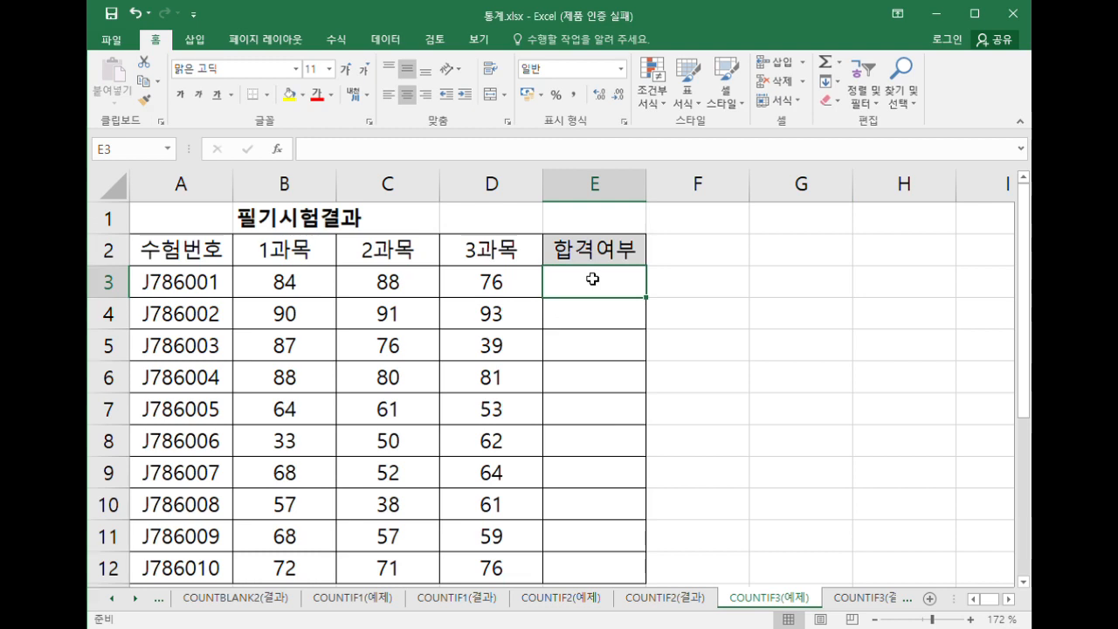
{"action": "type", "text": "=if("}
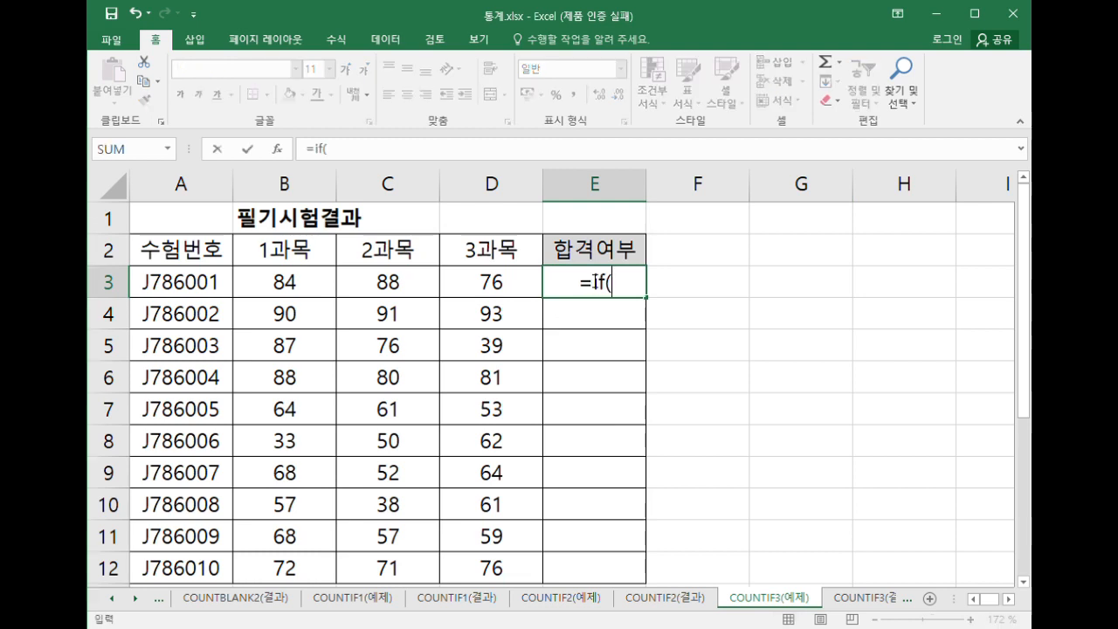
{"action": "type", "text": " ,"}
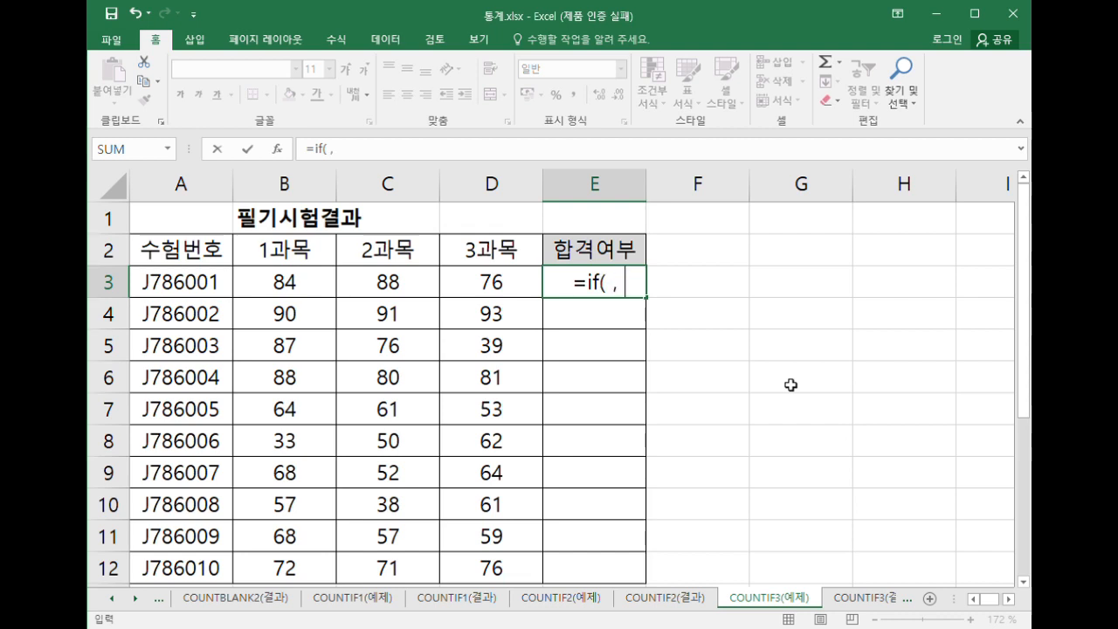
{"action": "type", "text": " \"gkq"}
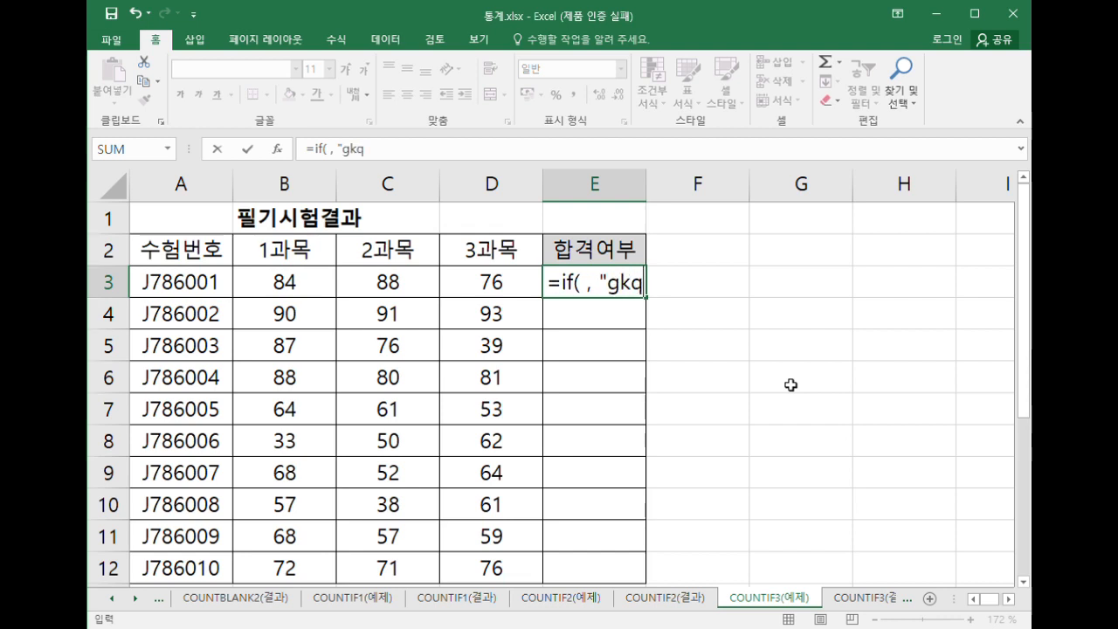
{"action": "key", "text": "BackSpace"}
{"action": "key", "text": "BackSpace"}
{"action": "key", "text": "BackSpace"}
{"action": "type", "text": "합격\""}
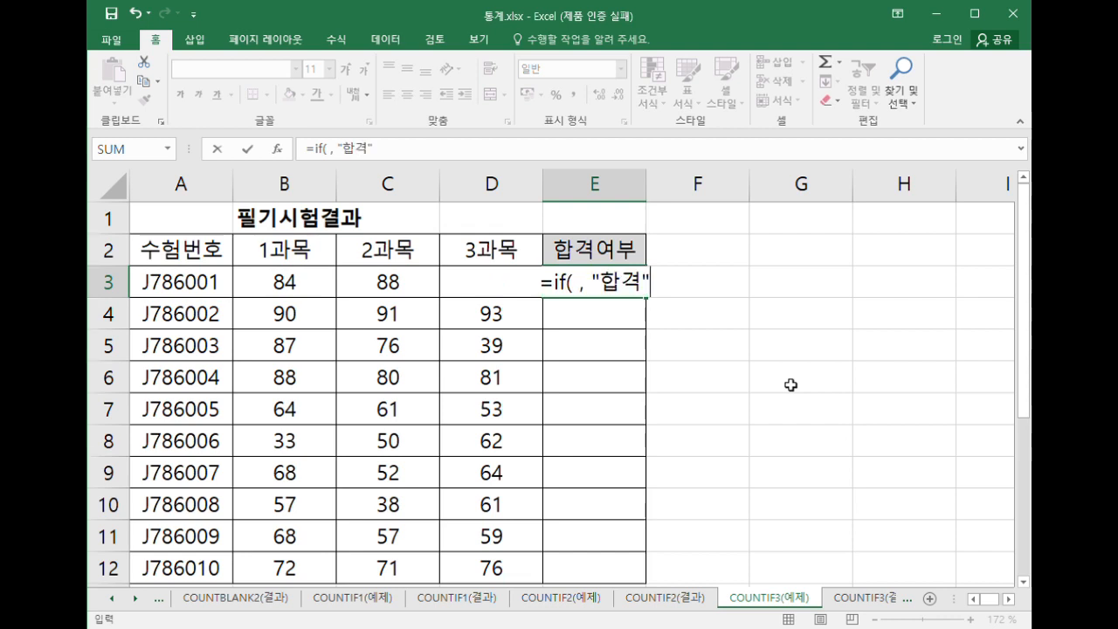
{"action": "type", "text": ", \"불합"}
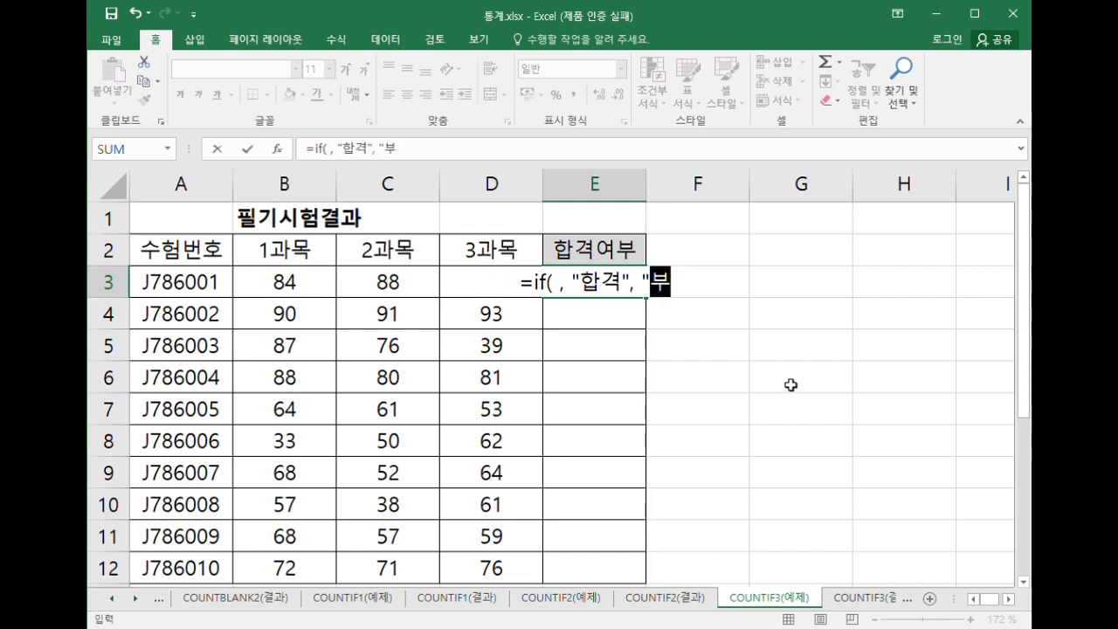
{"action": "type", "text": "격\")"}
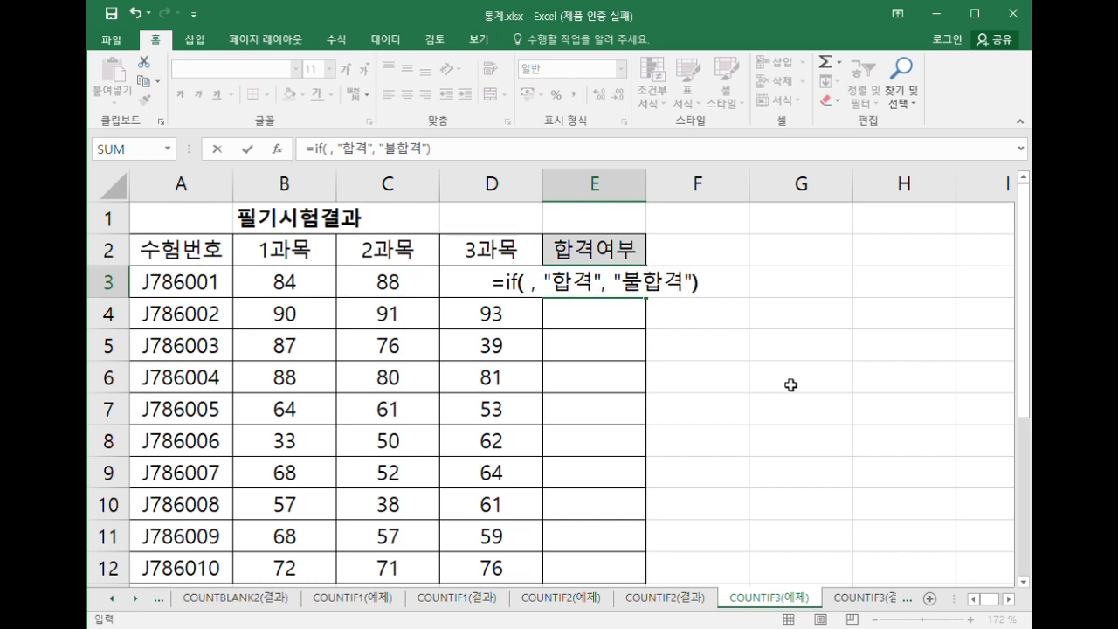
Insert an AND function with two empty arguments as the condition of the E3 IF formula.
{"action": "left_click", "coordinate": [525, 283]}
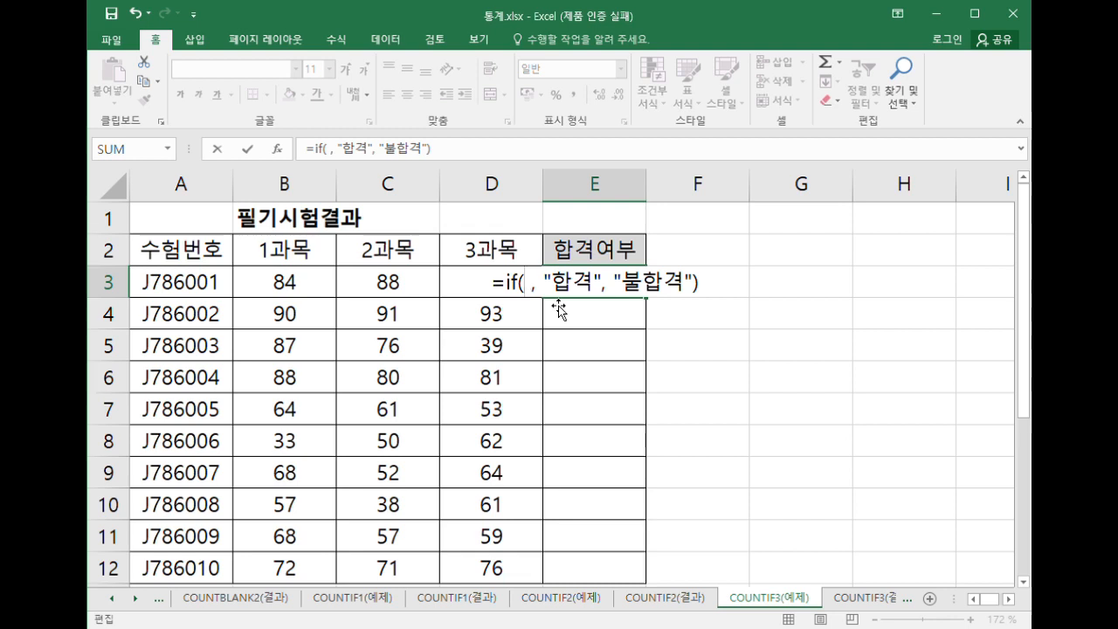
{"action": "type", "text": "무"}
{"action": "key", "text": "BackSpace"}
{"action": "key", "text": "BackSpace"}
{"action": "type", "text": "and( , )"}
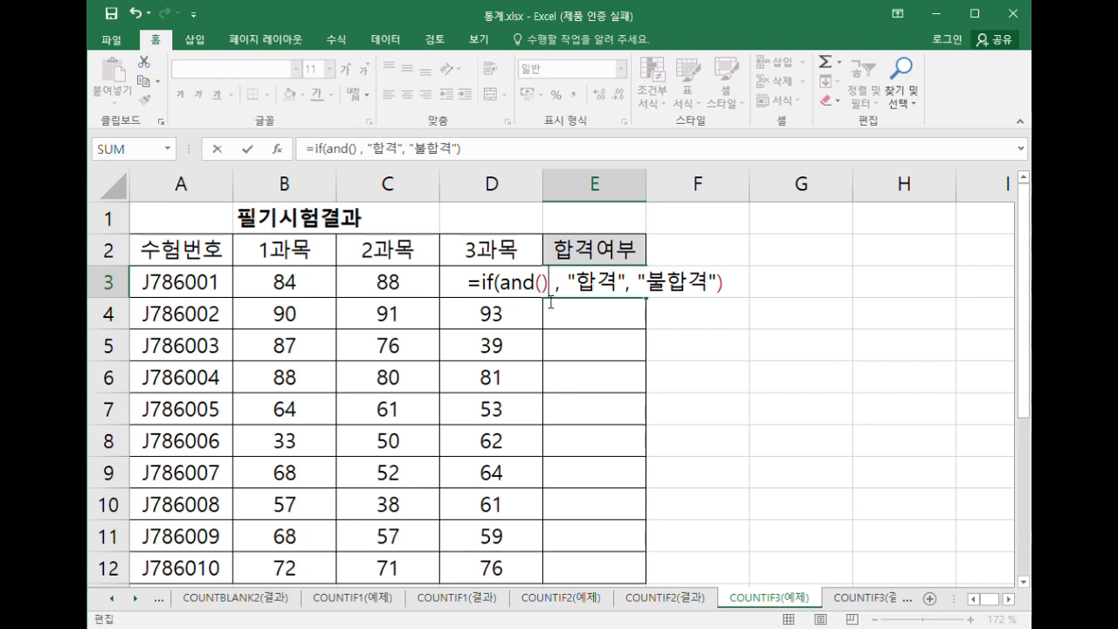
{"action": "type", "text": " ,"}
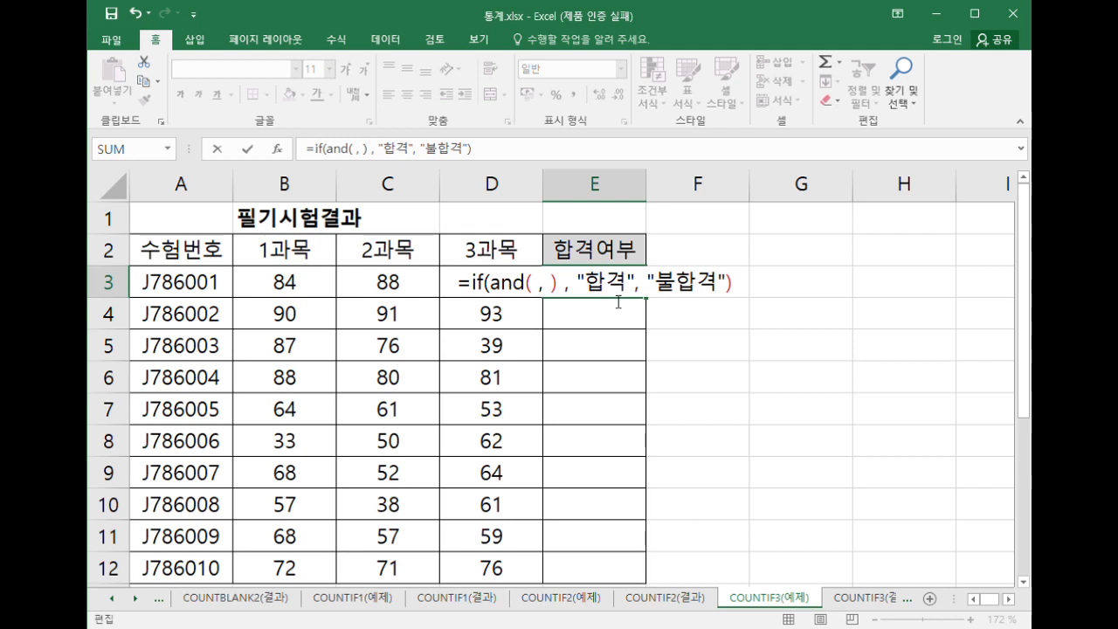
Enter AVERAGE(B3:D3)>=60 as the second AND argument in the E3 formula.
{"action": "type", "text": "average("}
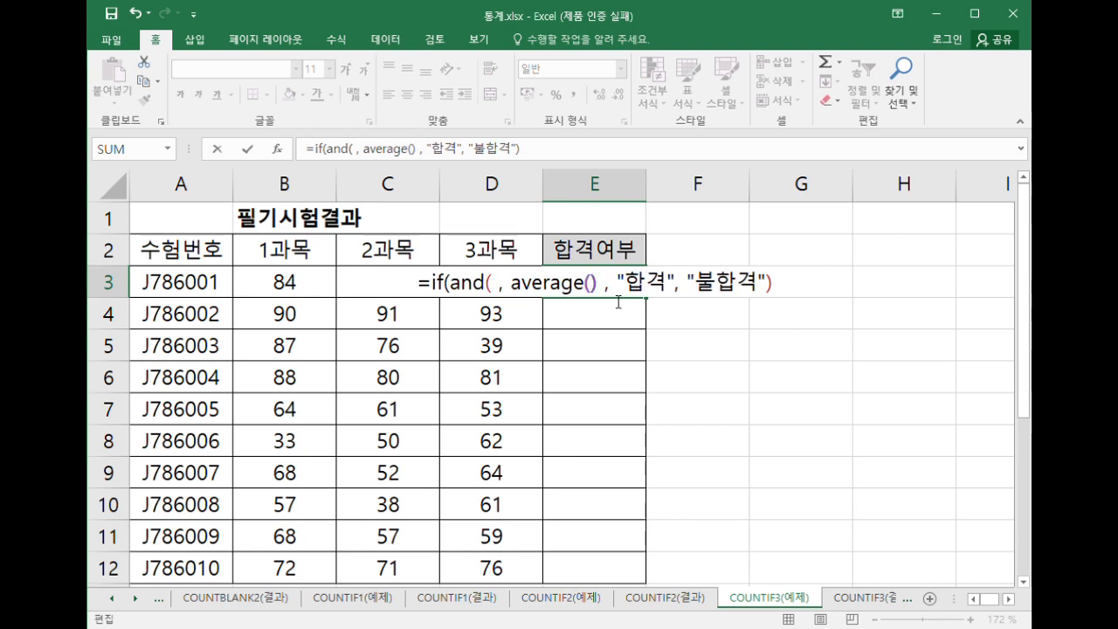
{"action": "left_click_drag", "start_coordinate": [302, 281], "coordinate": [485, 298]}
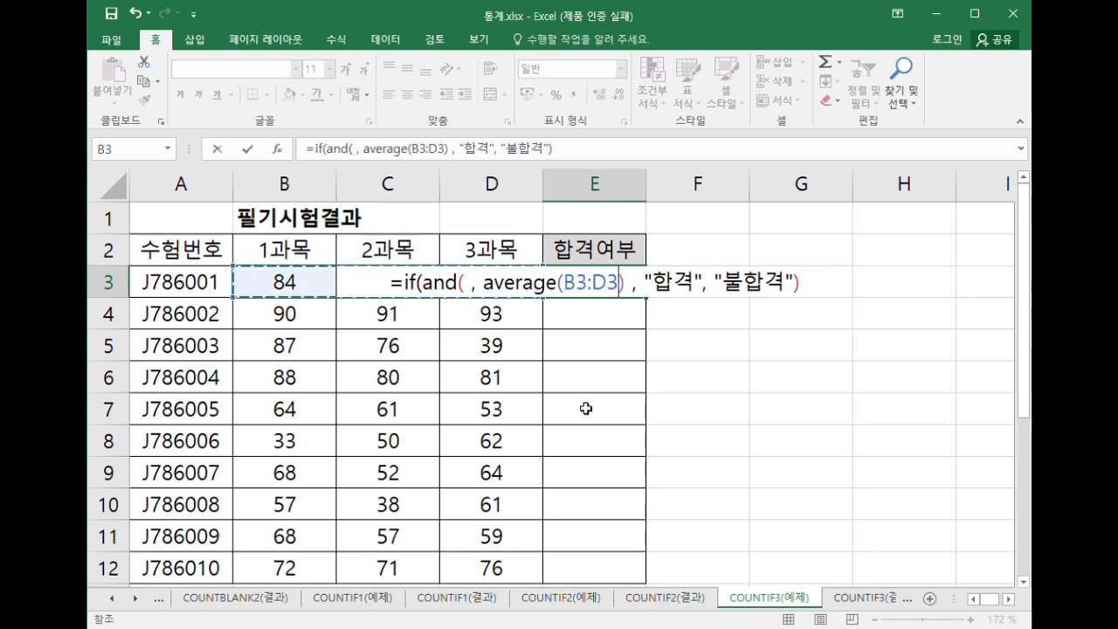
{"action": "type", "text": ")"}
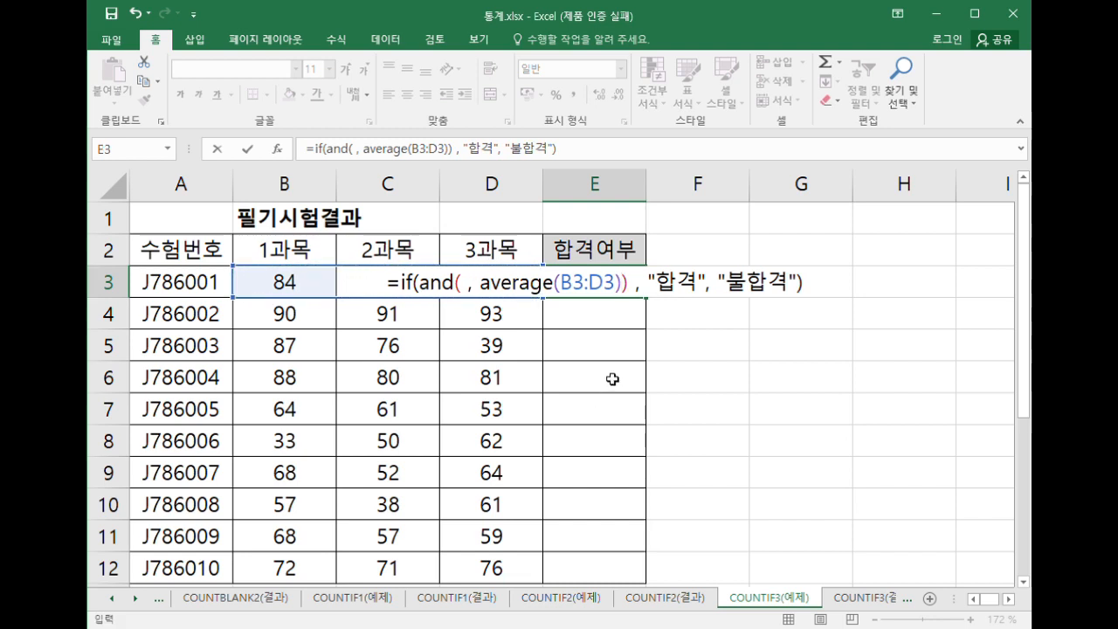
{"action": "type", "text": ">=60"}
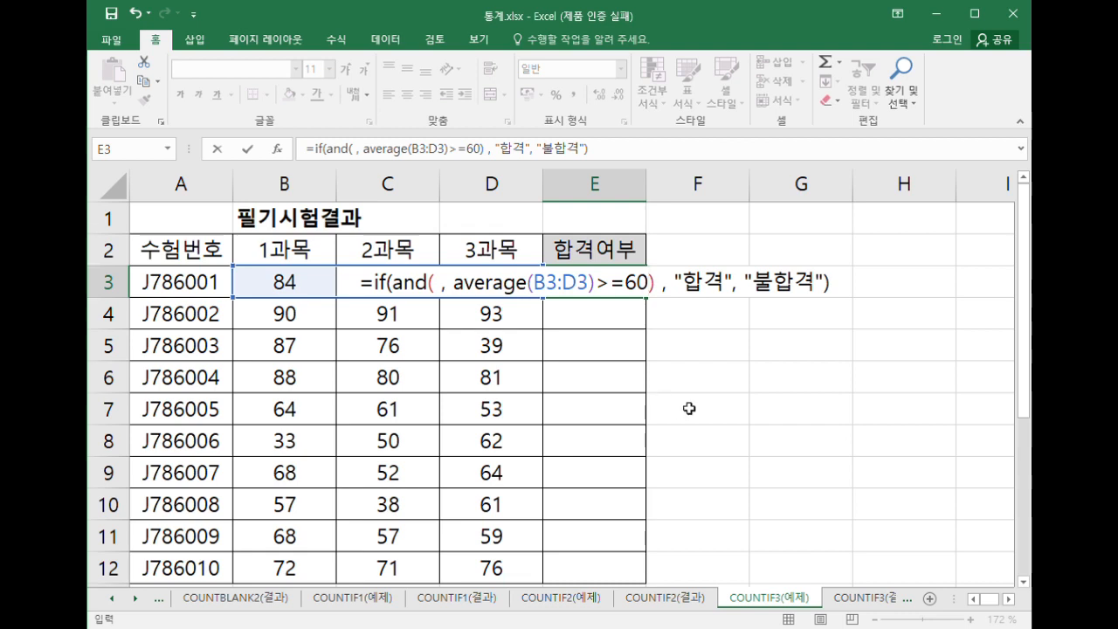
Enter COUNTIF(B3:D3, ">=40")=3 as the first AND argument in the E3 formula.
{"action": "left_click", "coordinate": [443, 288]}
{"action": "type", "text": "countif"}
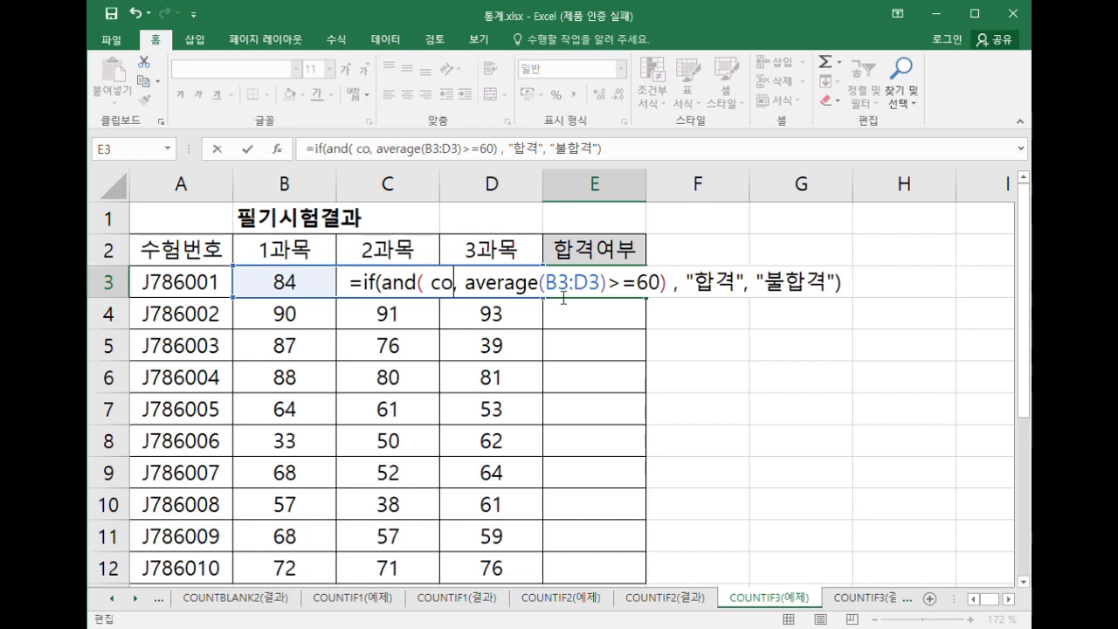
{"action": "type", "text": "("}
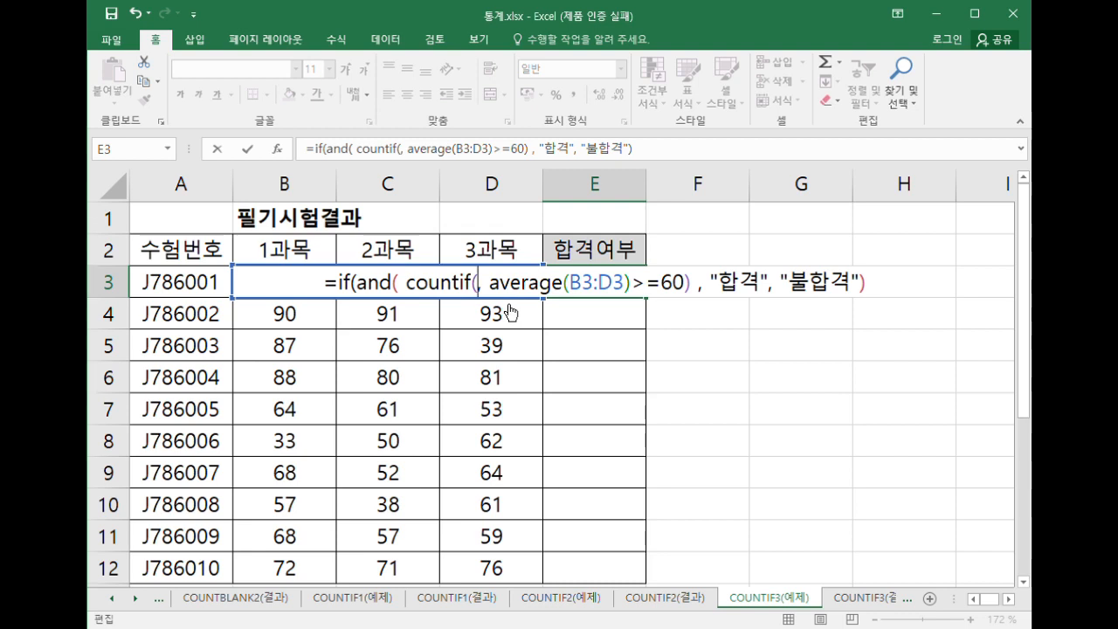
{"action": "type", "text": "b3:"}
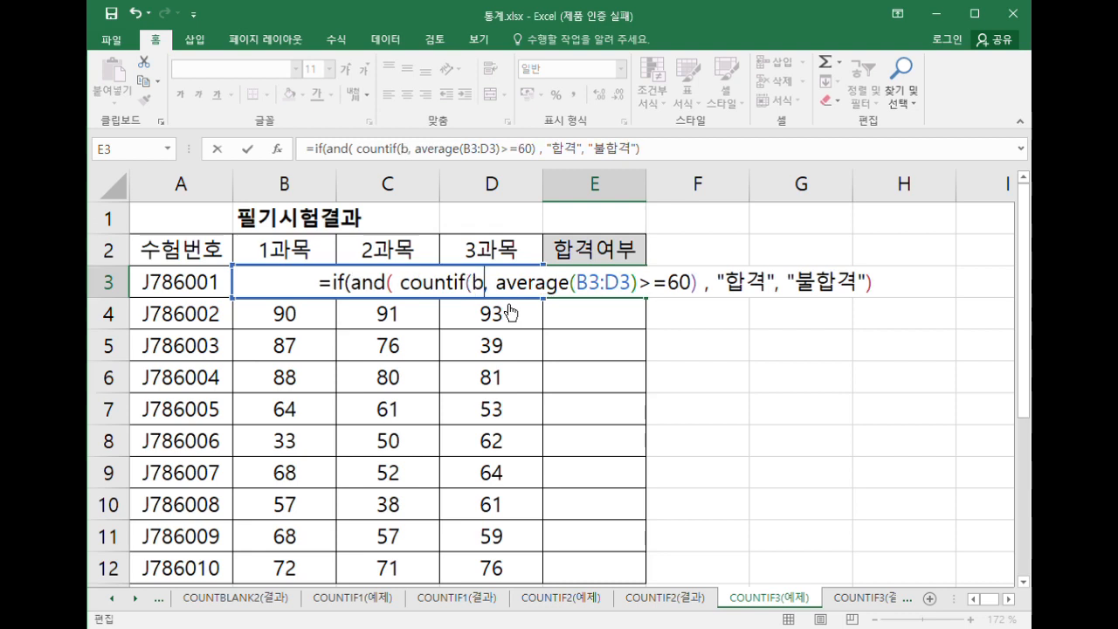
{"action": "type", "text": "d3,"}
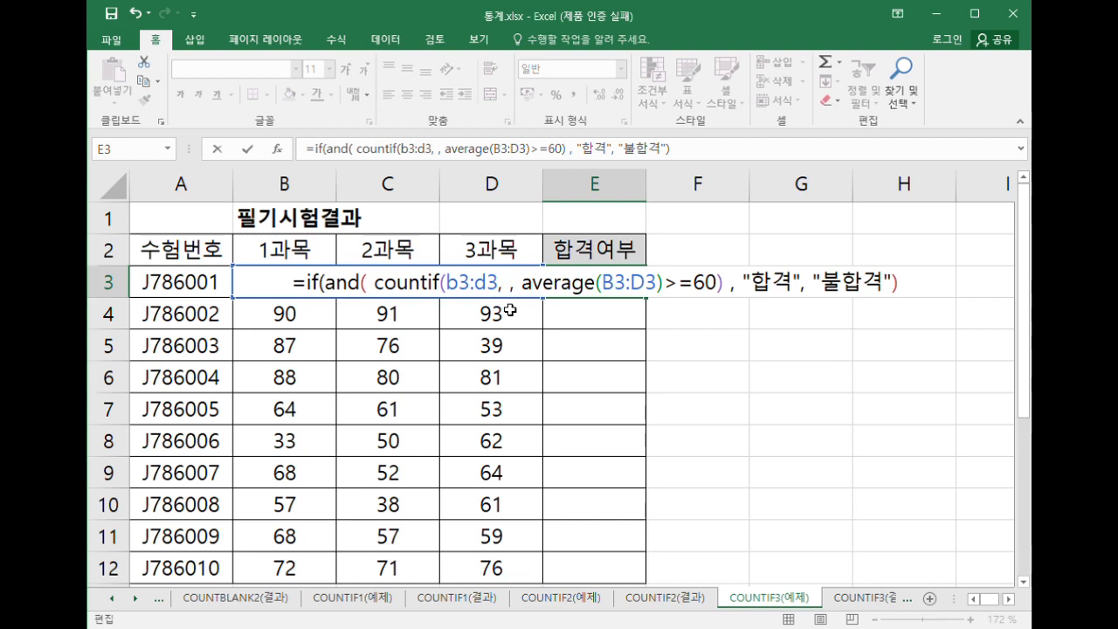
{"action": "type", "text": "\">=40"}
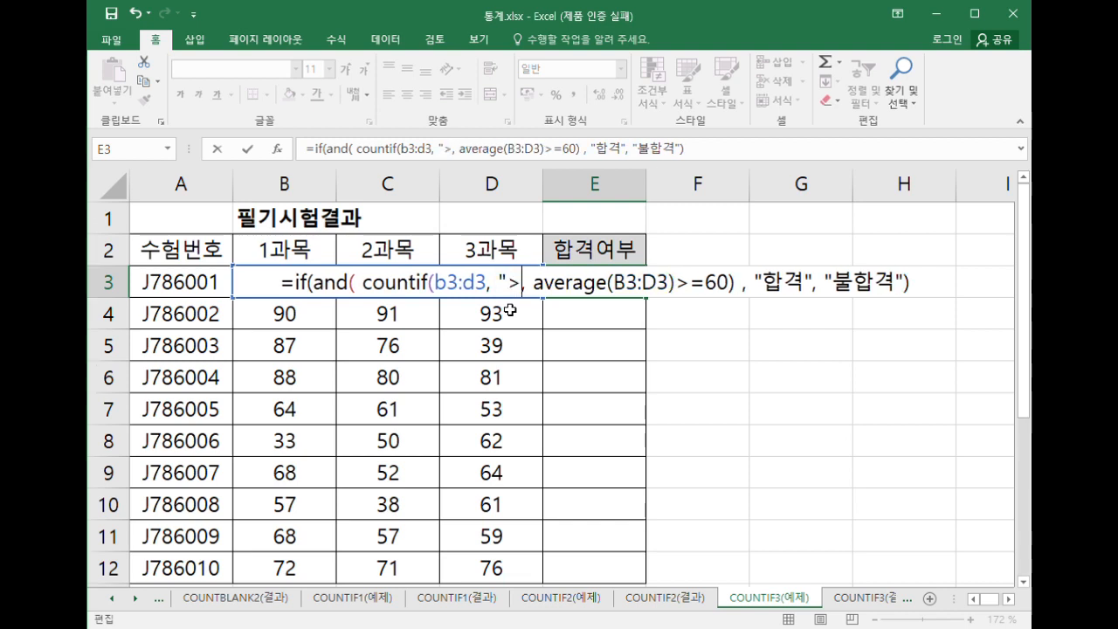
{"action": "type", "text": "\")"}
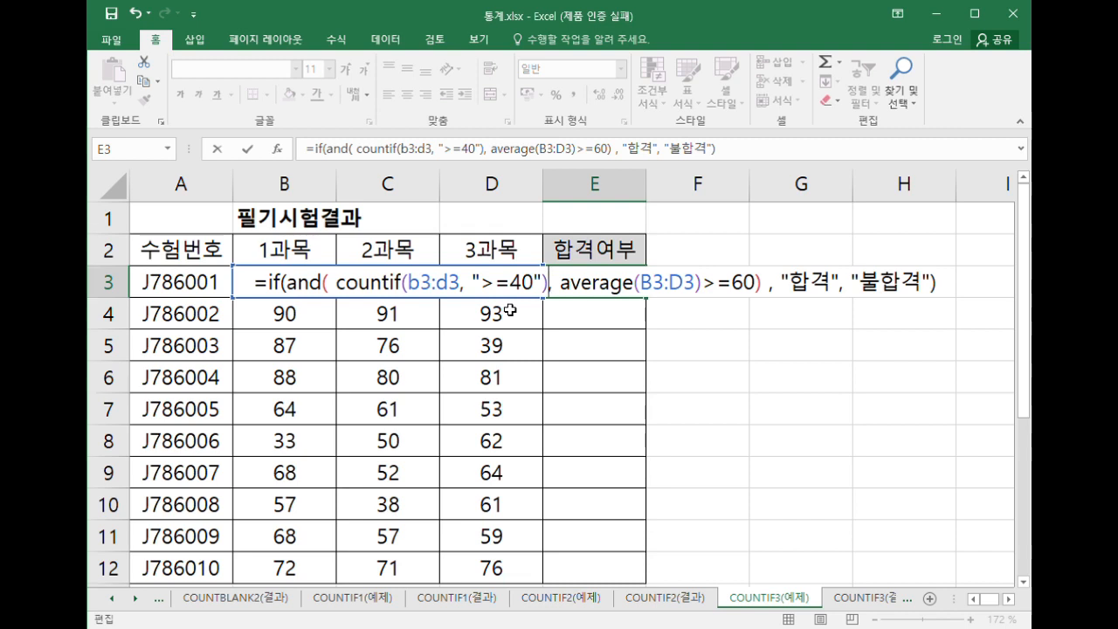
{"action": "type", "text": "=3"}
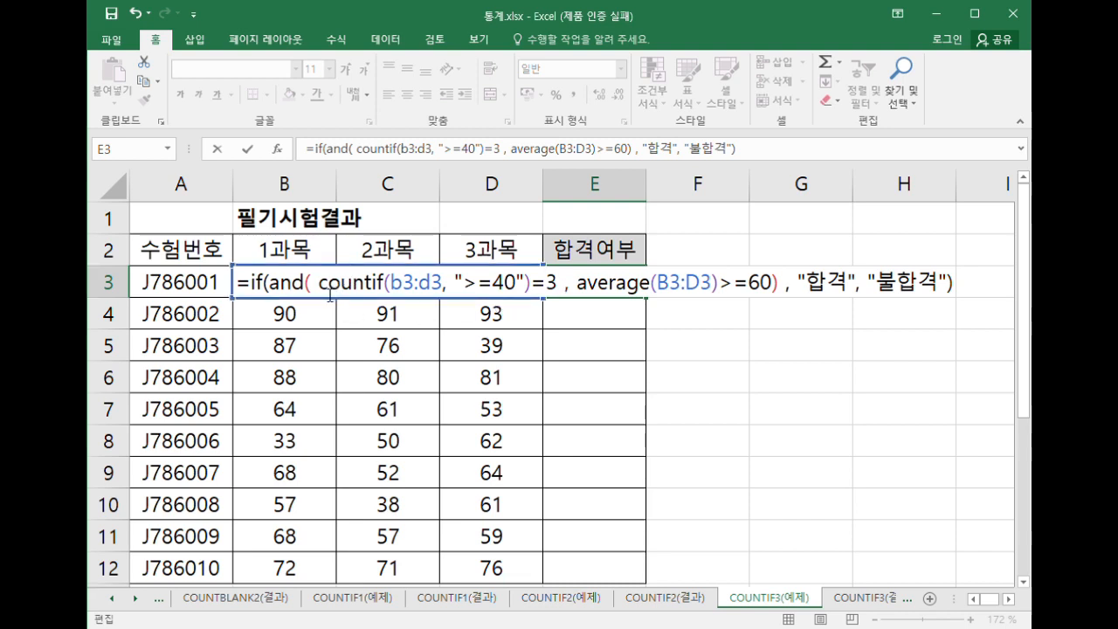
Review both AND conditions, commit the E3 formula and fill it down through E12.
{"action": "left_click_drag", "start_coordinate": [319, 284], "coordinate": [565, 281]}
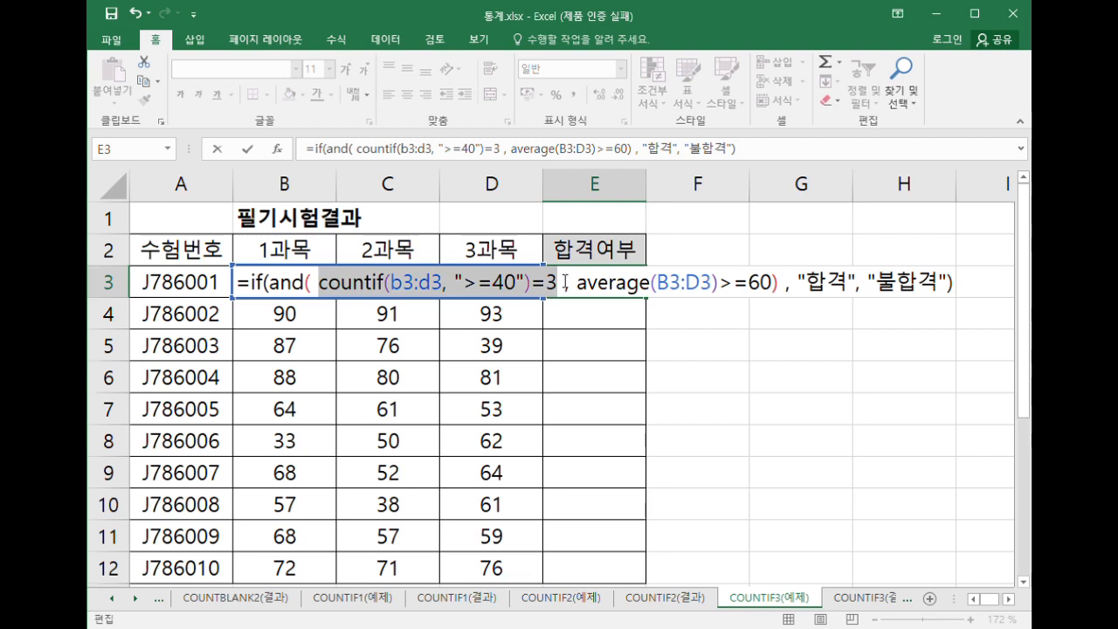
{"action": "left_click_drag", "start_coordinate": [565, 291], "coordinate": [783, 281]}
{"action": "left_click", "coordinate": [590, 286]}
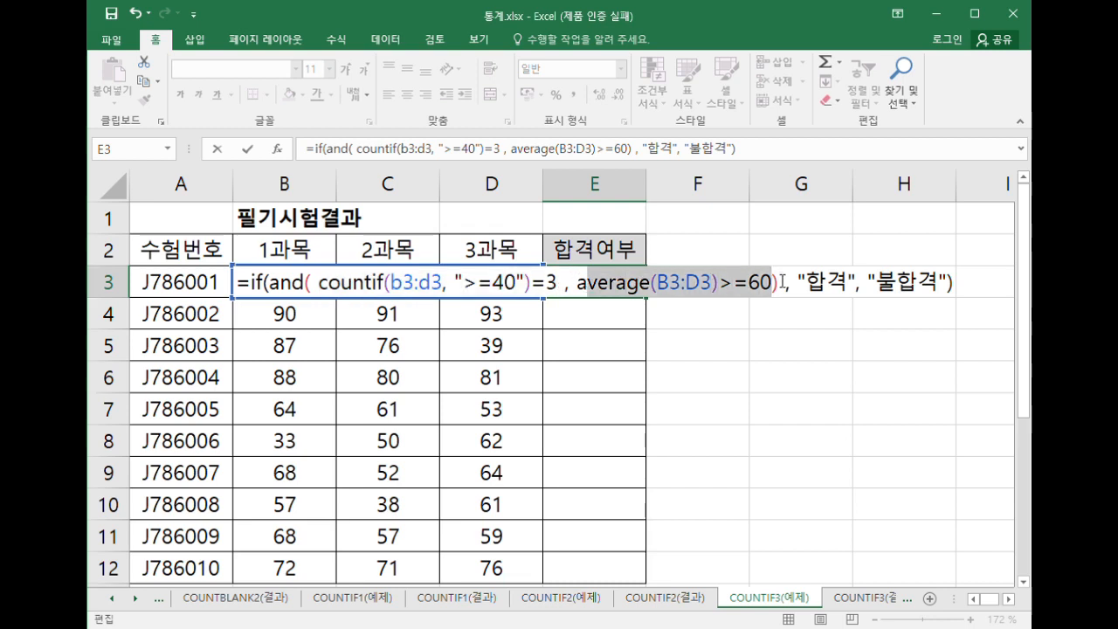
{"action": "left_click", "coordinate": [814, 280]}
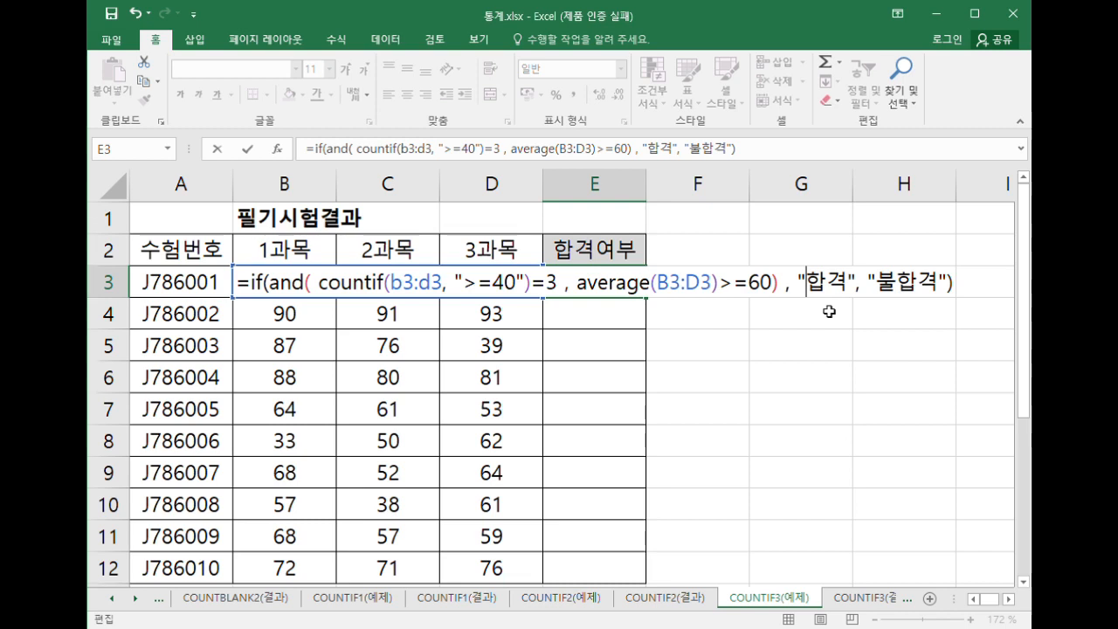
{"action": "key", "text": "Return"}
{"action": "left_click", "coordinate": [640, 293]}
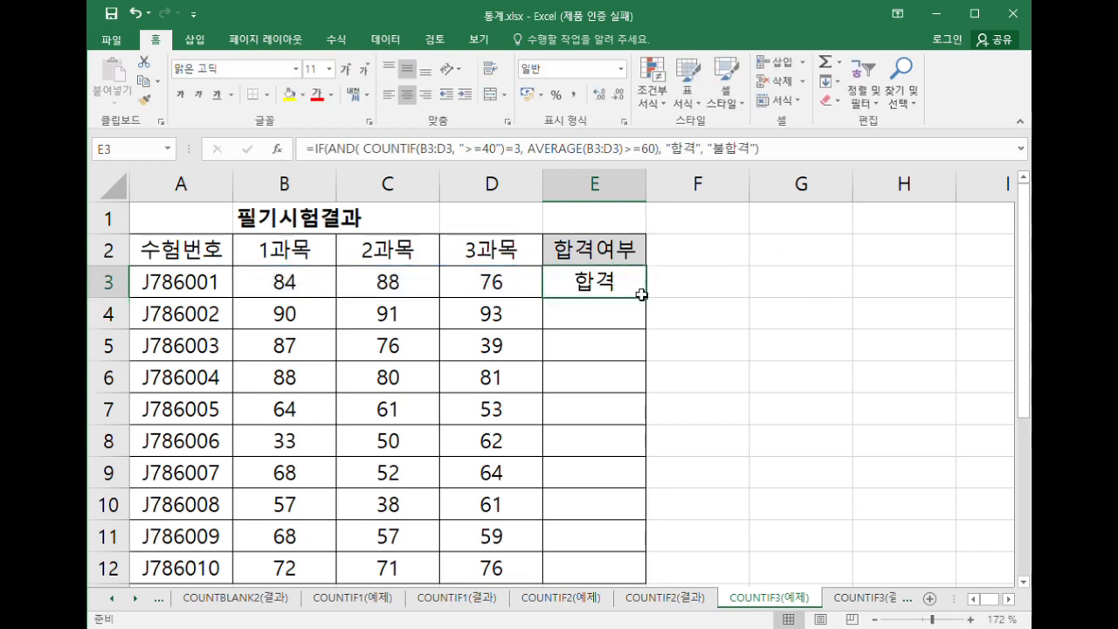
{"action": "left_click_drag", "start_coordinate": [641, 294], "coordinate": [629, 556]}
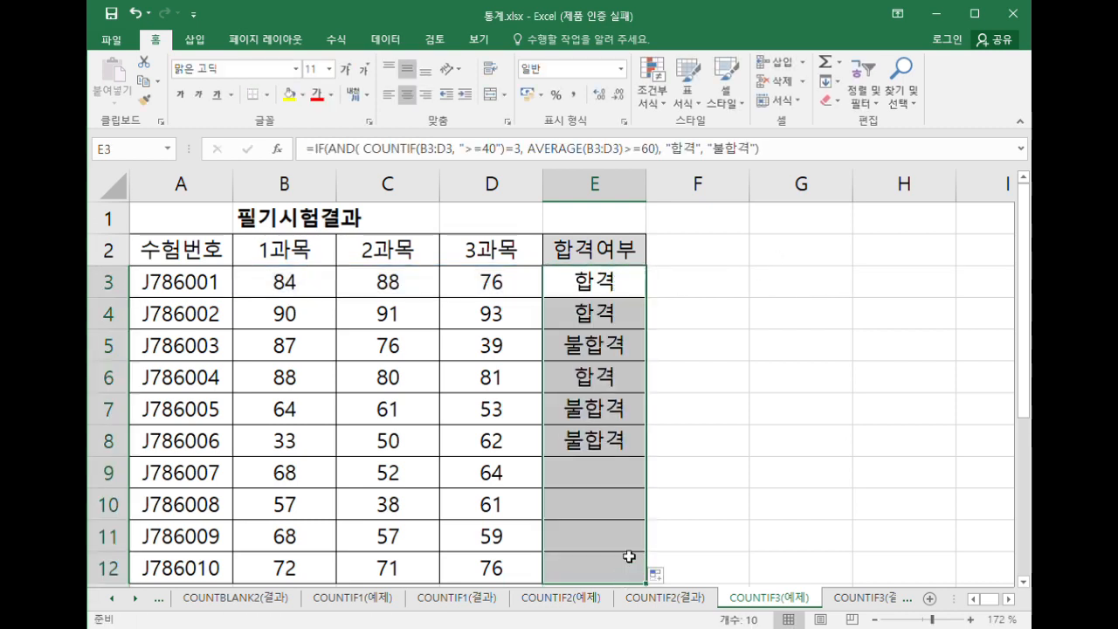
Check the 합격여부 result in E5 against the three subject scores in B5:D5.
{"action": "left_click", "coordinate": [598, 342]}
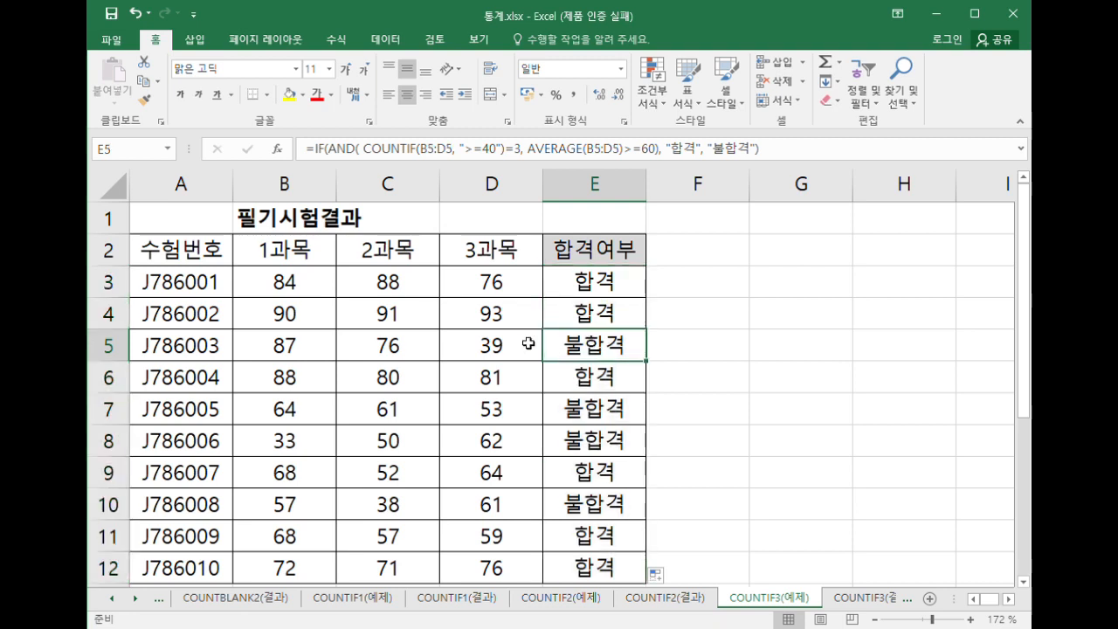
{"action": "left_click_drag", "start_coordinate": [528, 344], "coordinate": [289, 353]}
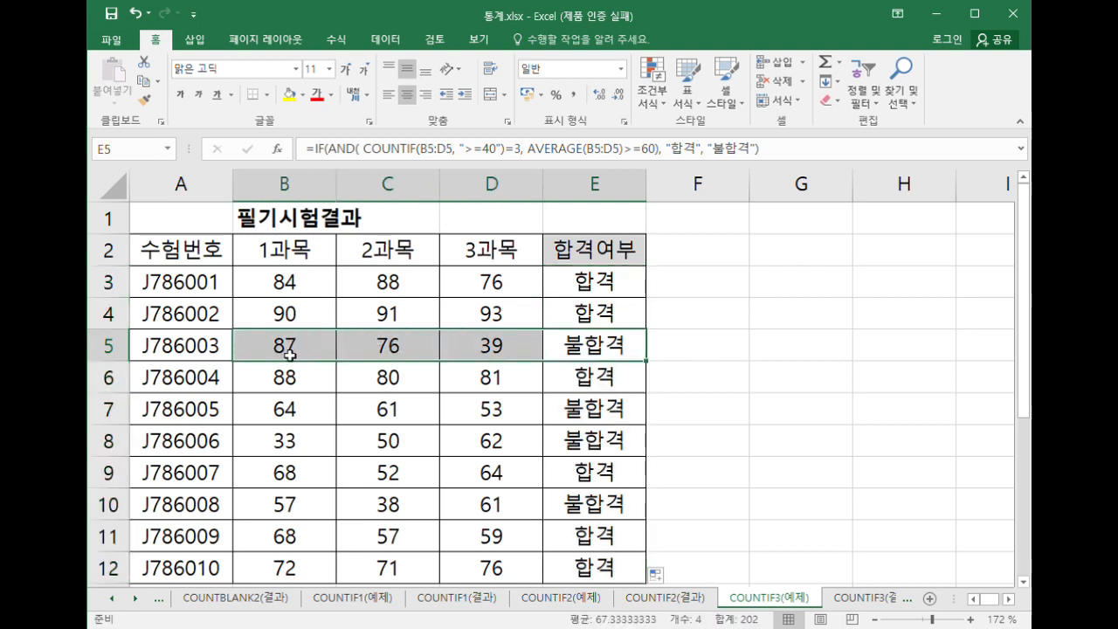
{"action": "left_click", "coordinate": [486, 350]}
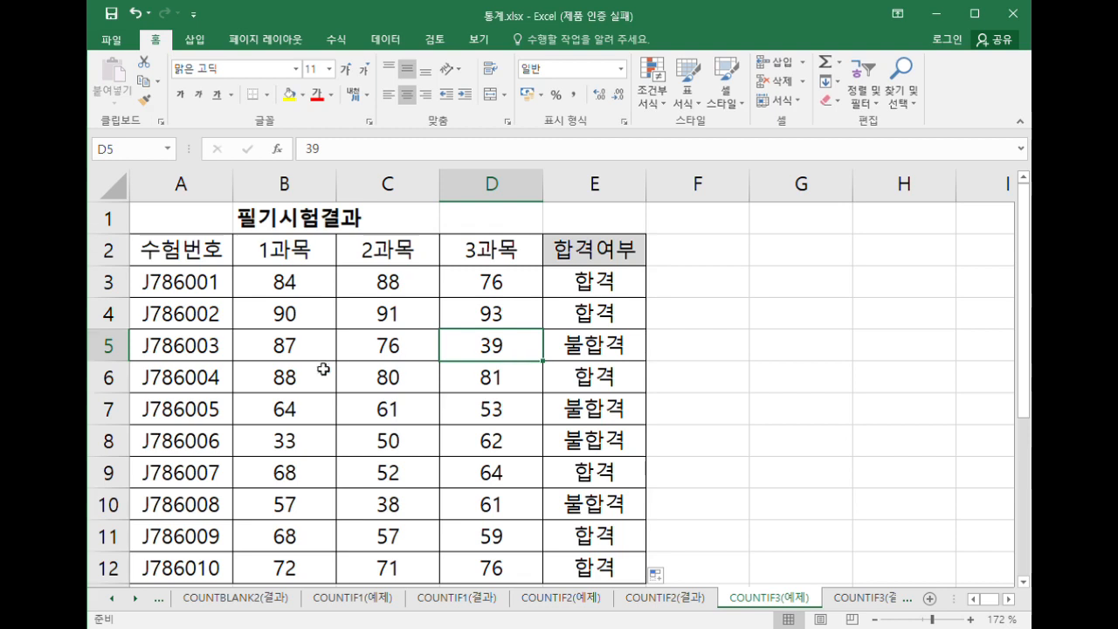
{"action": "left_click_drag", "start_coordinate": [294, 351], "coordinate": [518, 359]}
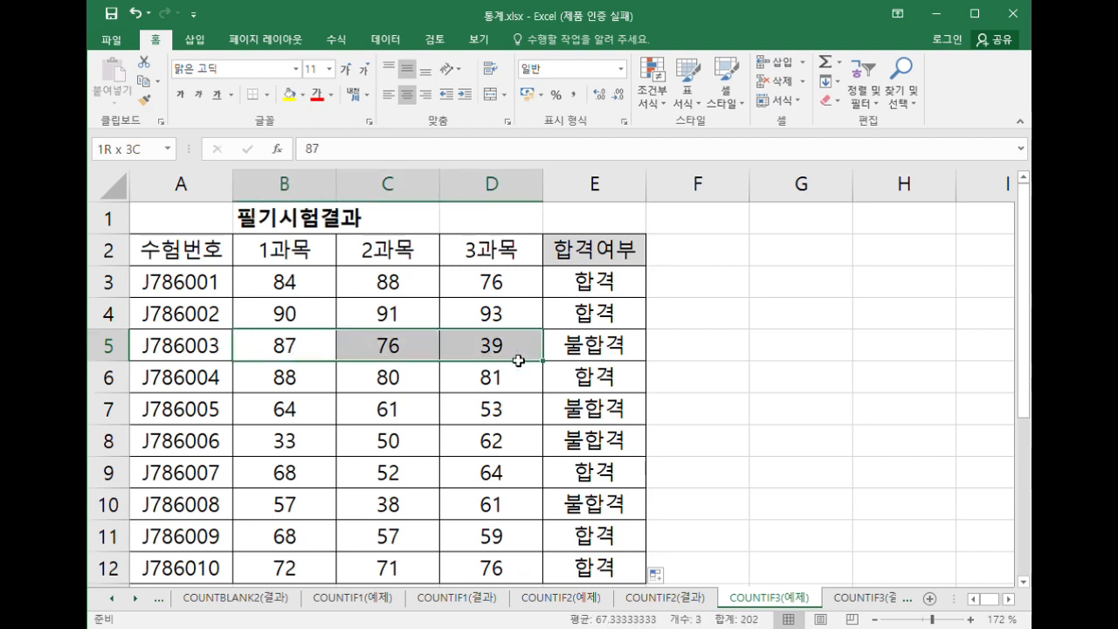
Copy the text of the E3 formula, keeping its B3:D3 references unchanged, into cell B14 below the table.
{"action": "double_click", "coordinate": [601, 281]}
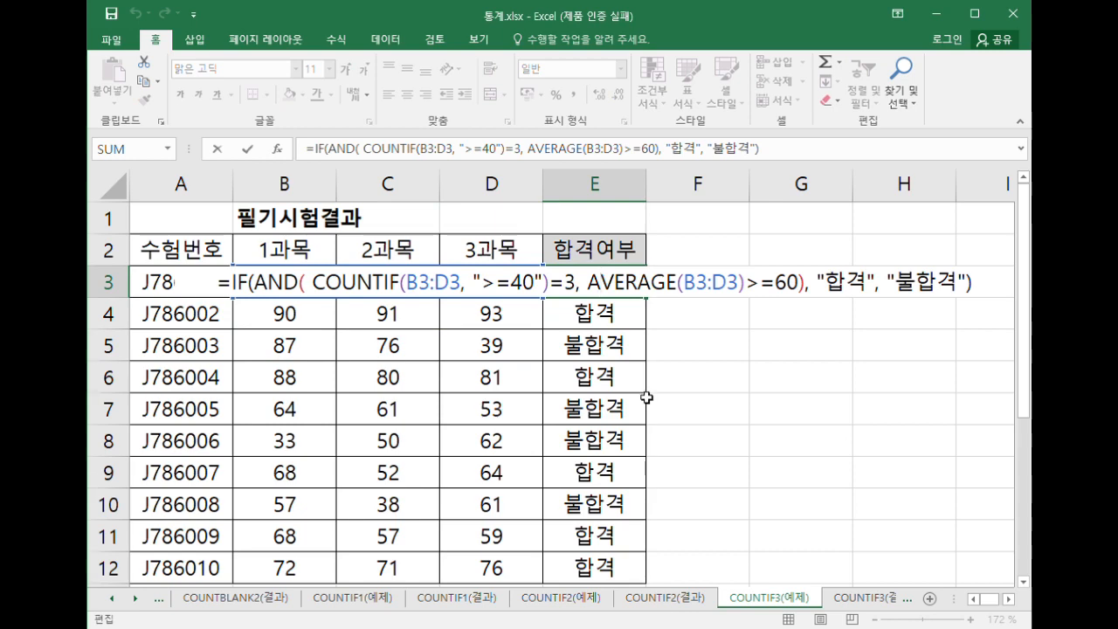
{"action": "left_click_drag", "start_coordinate": [249, 290], "coordinate": [615, 291]}
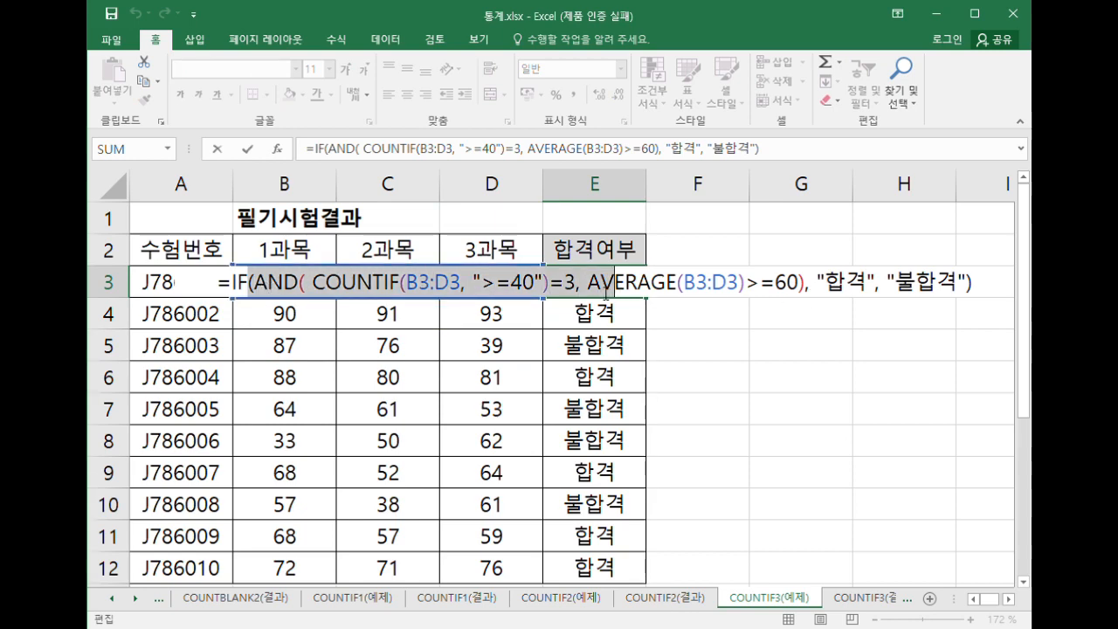
{"action": "left_click", "coordinate": [516, 294]}
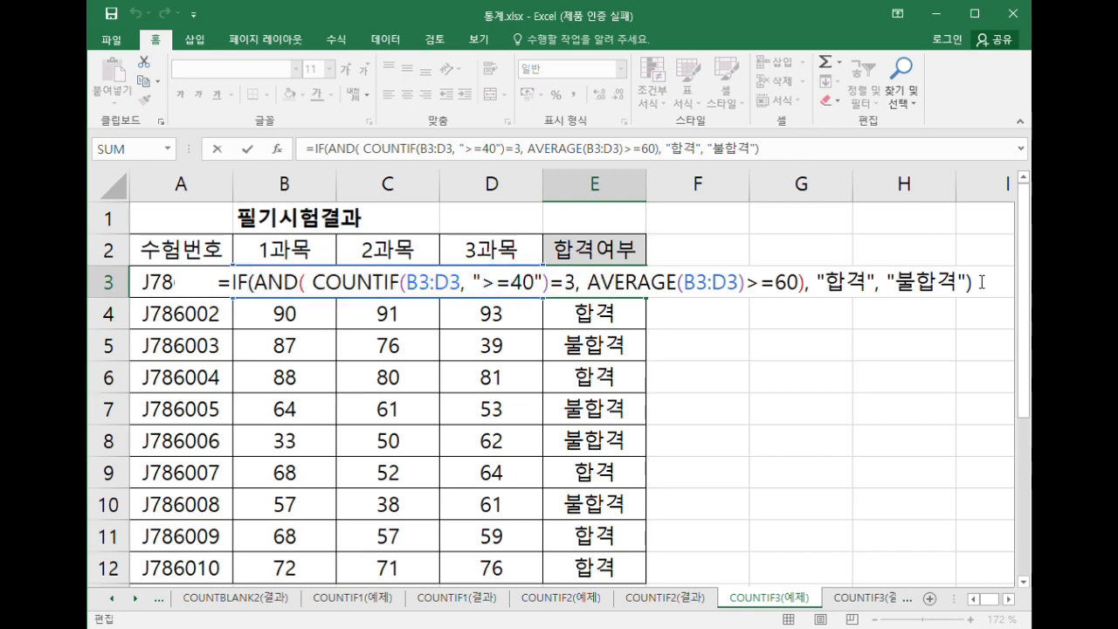
{"action": "left_click_drag", "start_coordinate": [985, 280], "coordinate": [297, 295]}
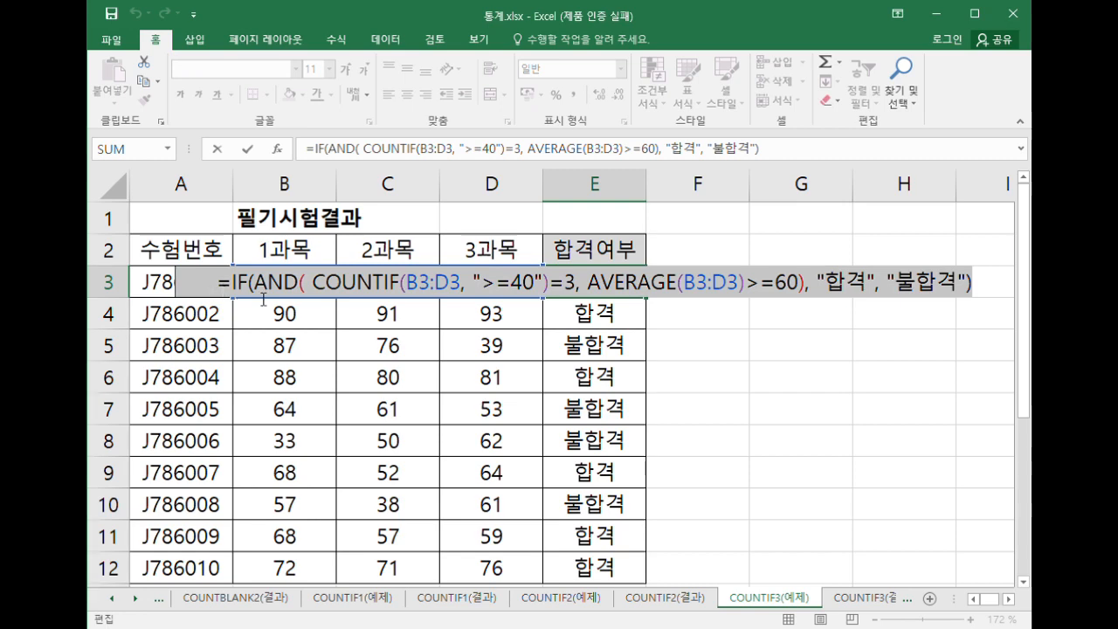
{"action": "scroll", "coordinate": [365, 386], "scroll_direction": "down", "scroll_amount": 4}
{"action": "left_click", "coordinate": [245, 254]}
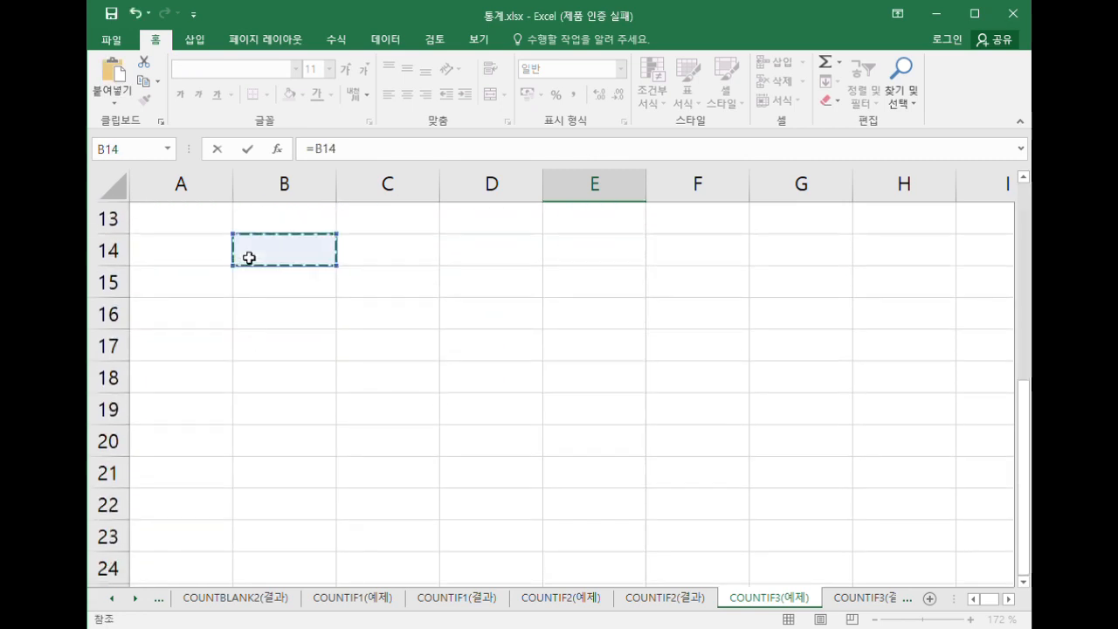
{"action": "key", "text": "Escape"}
{"action": "scroll", "coordinate": [266, 349], "scroll_direction": "down", "scroll_amount": 3}
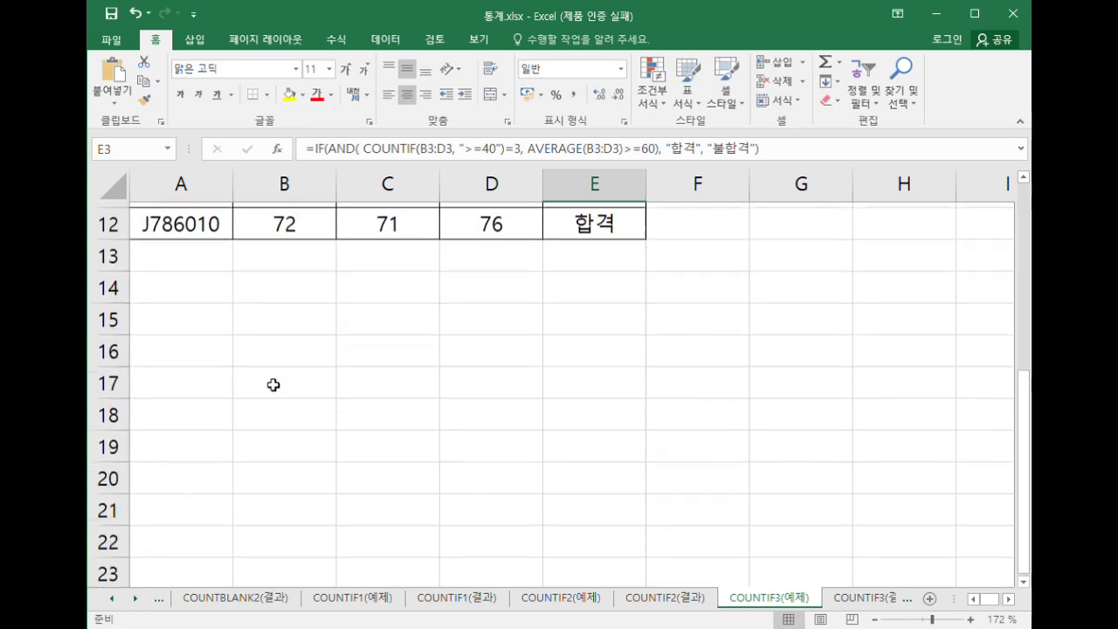
{"action": "left_click", "coordinate": [286, 291]}
{"action": "type", "text": "=IF(AND( COUNTIF(B3:D3, \">=40\")=3, AVERAGE(B3:D3)>=60), \"합격\", \"불합격\")"}
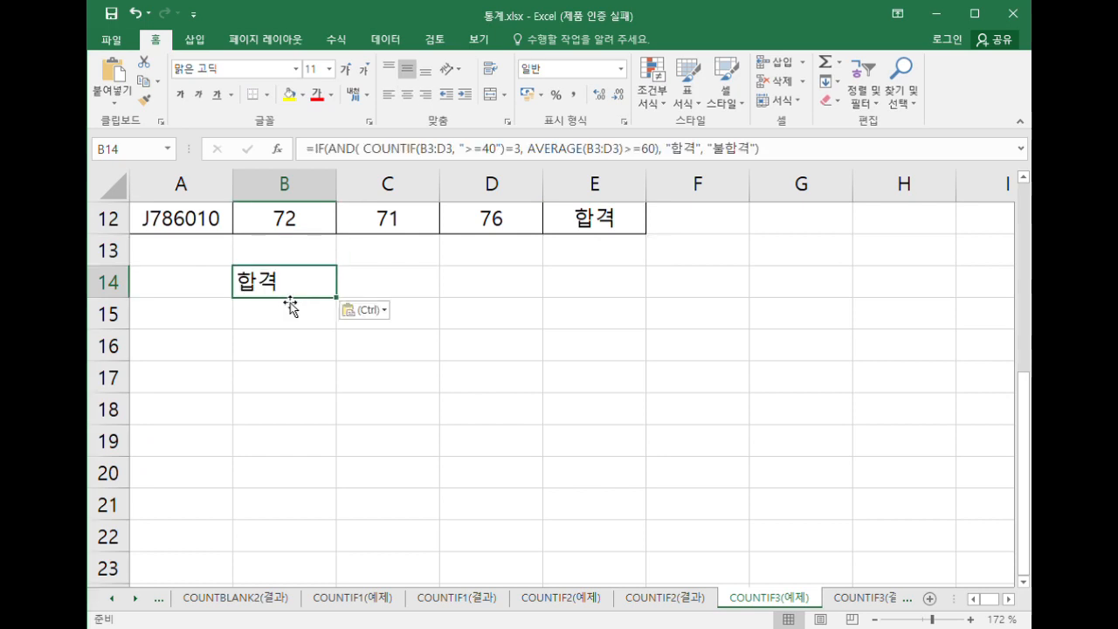
Copy the IF formula text from B14 into cell B15, keeping the same B3:D3 references.
{"action": "double_click", "coordinate": [289, 288]}
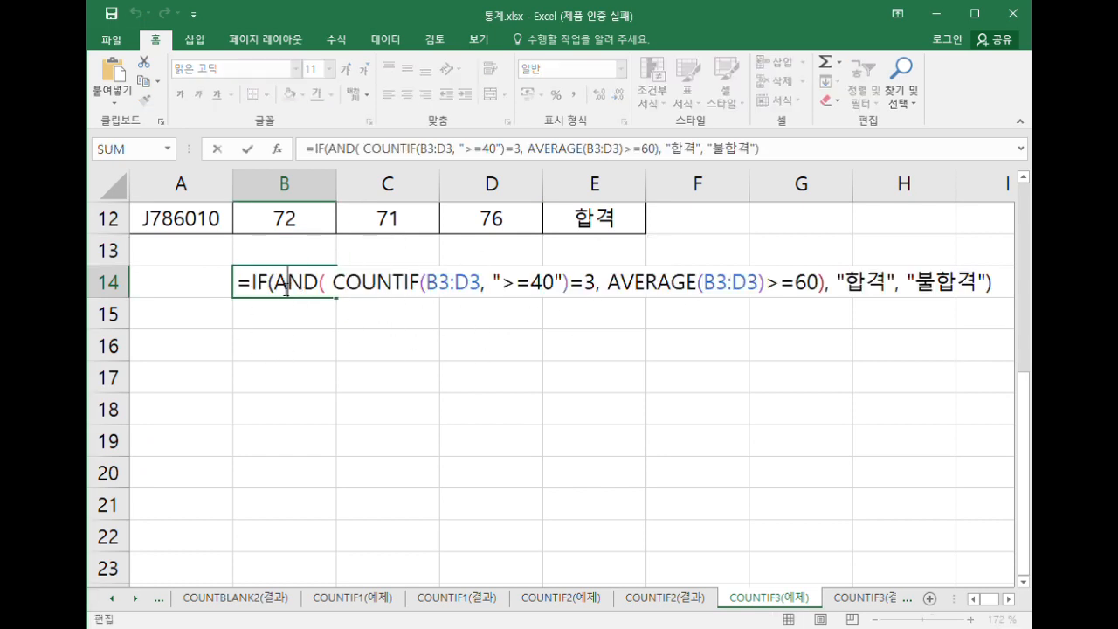
{"action": "left_click_drag", "start_coordinate": [252, 288], "coordinate": [1009, 279]}
{"action": "key", "text": "ctrl+c"}
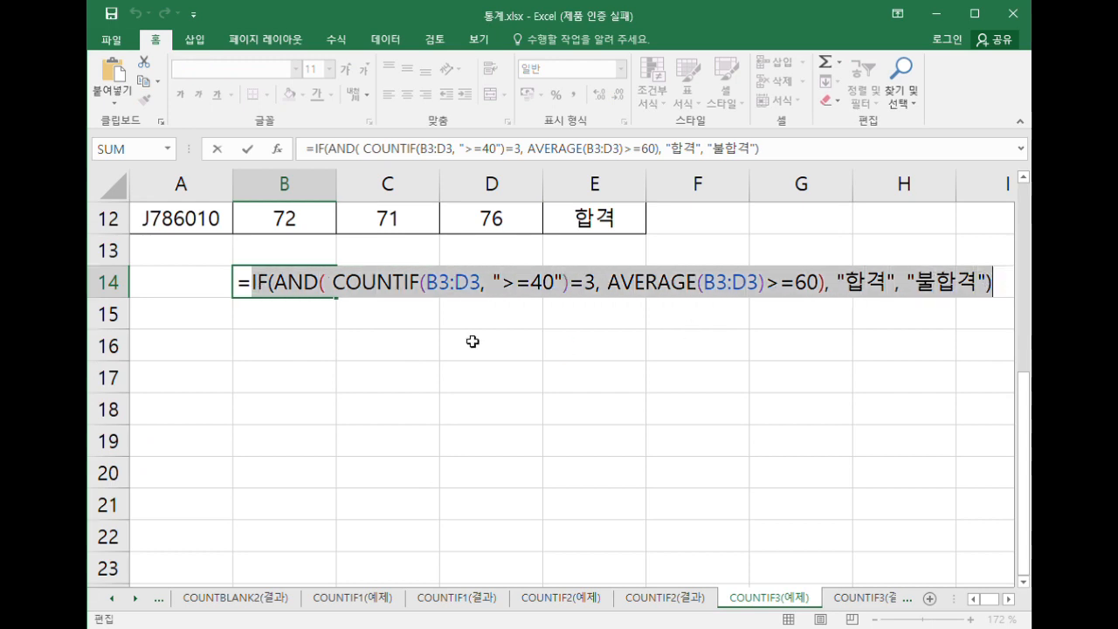
{"action": "left_click", "coordinate": [297, 325]}
{"action": "double_click", "coordinate": [297, 326]}
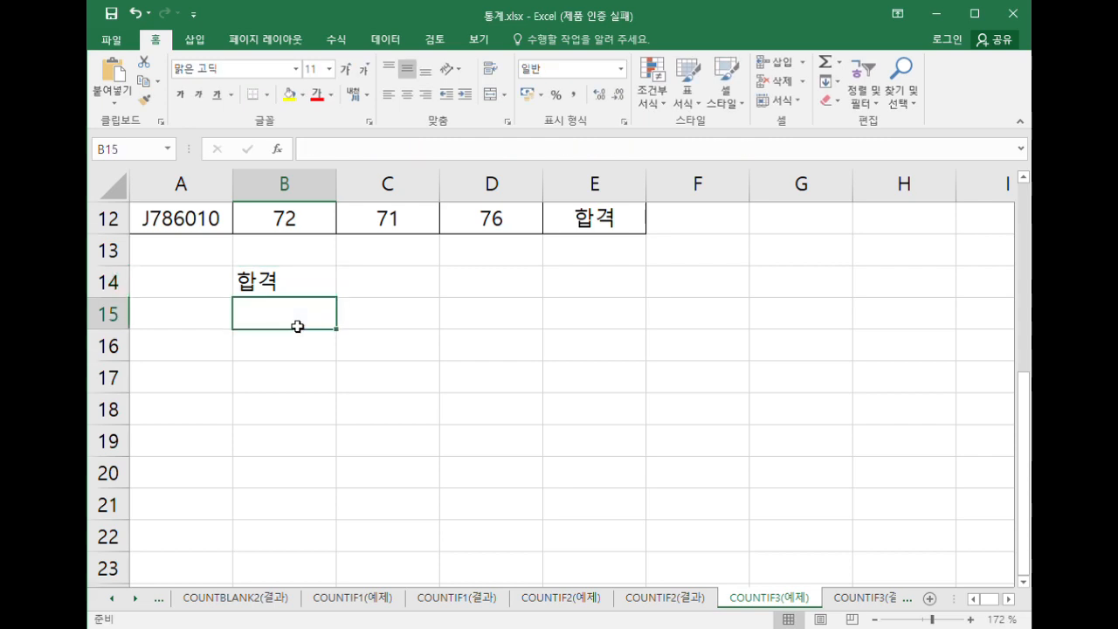
{"action": "type", "text": "="}
{"action": "key", "text": "ctrl+v"}
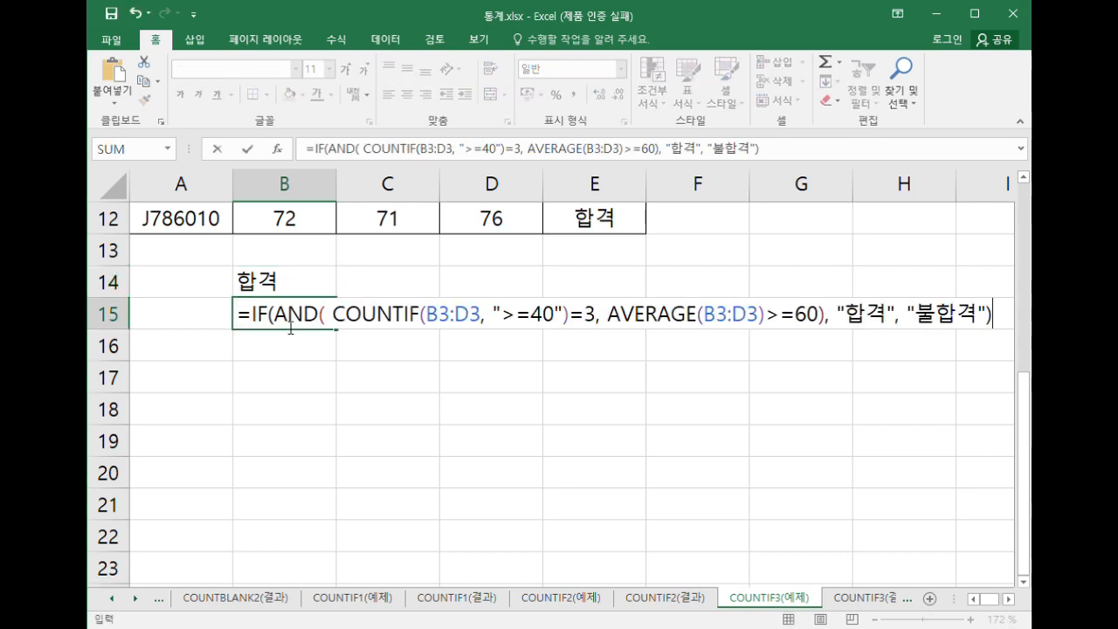
Replace the COUNTIF condition in the B15 formula with B3>=40, C3>=40, D3>=40, keep the AVERAGE condition and commit it.
{"action": "left_click_drag", "start_coordinate": [343, 325], "coordinate": [600, 317]}
{"action": "key", "text": "Delete"}
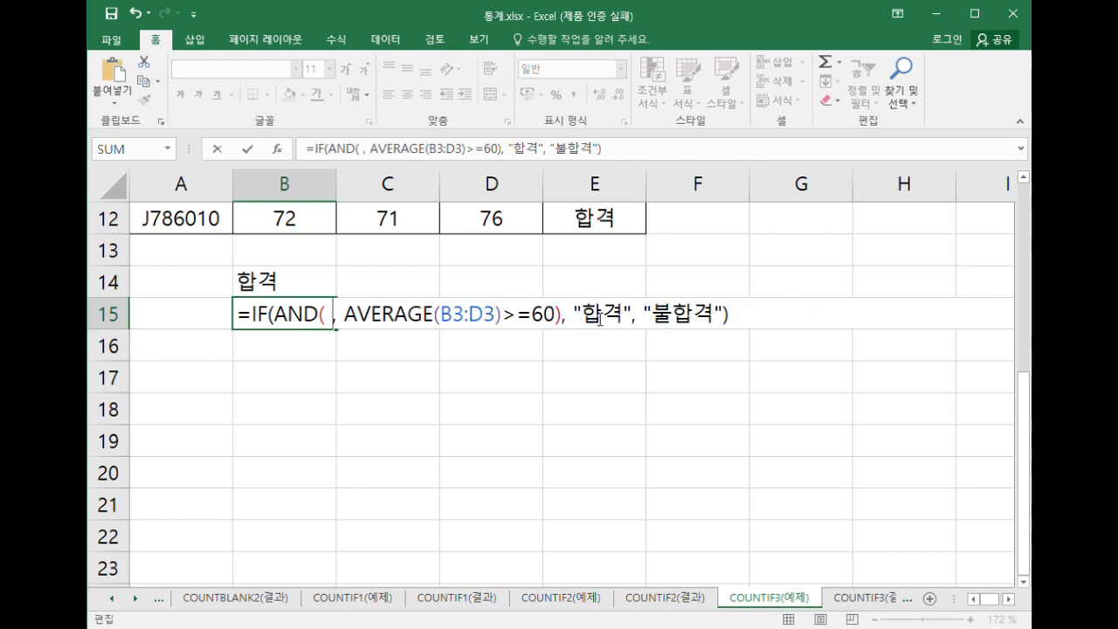
{"action": "type", "text": "b3>"}
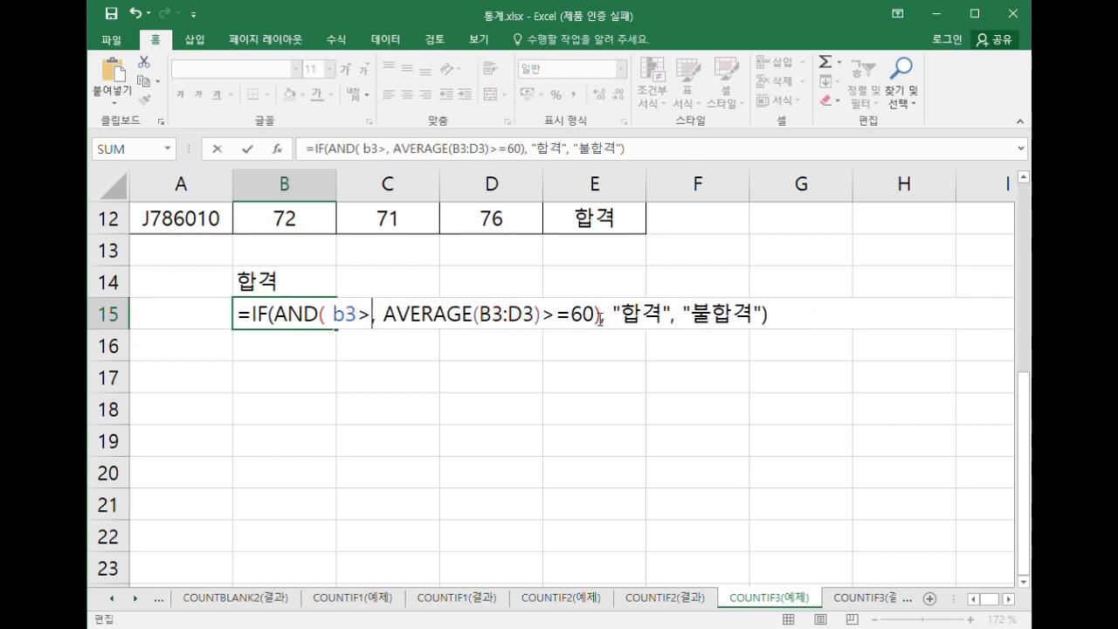
{"action": "type", "text": "=40, "}
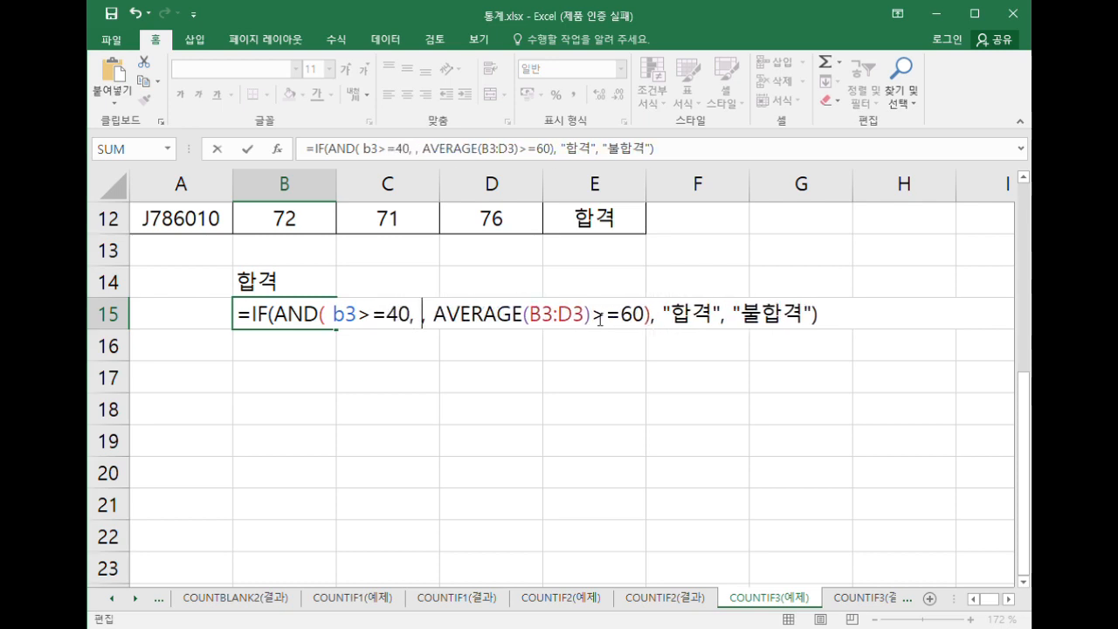
{"action": "type", "text": "c3>"}
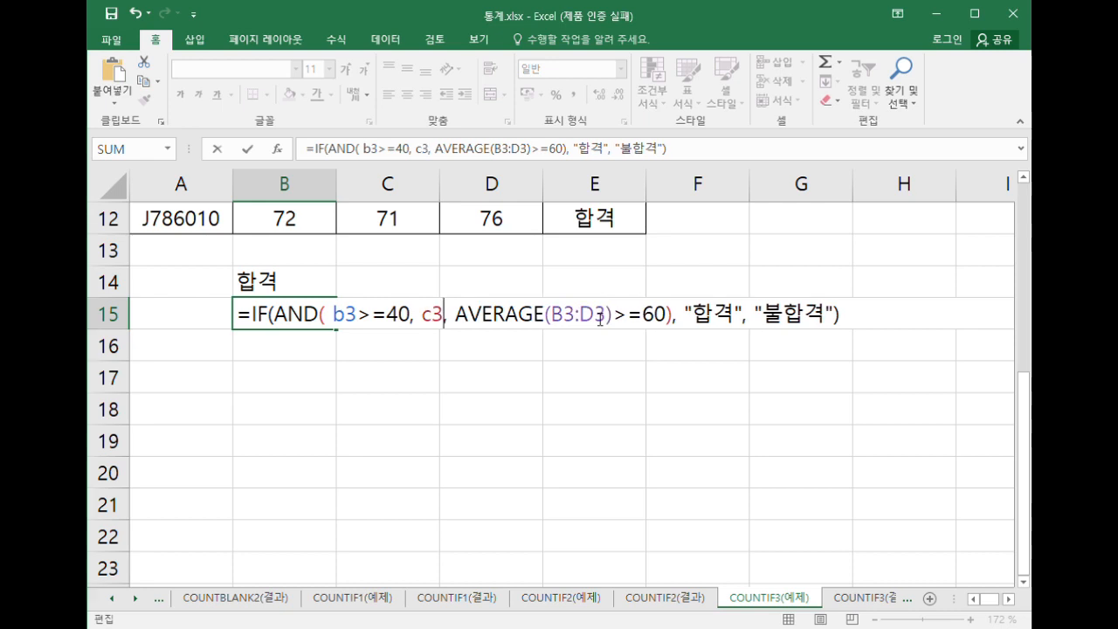
{"action": "type", "text": "=40, "}
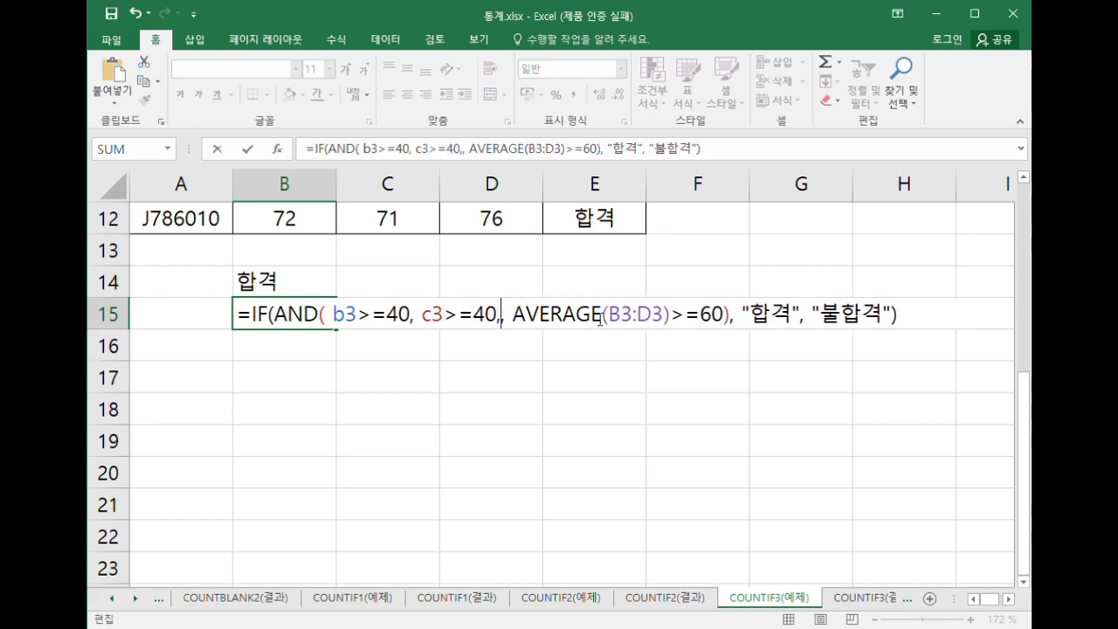
{"action": "type", "text": "d3"}
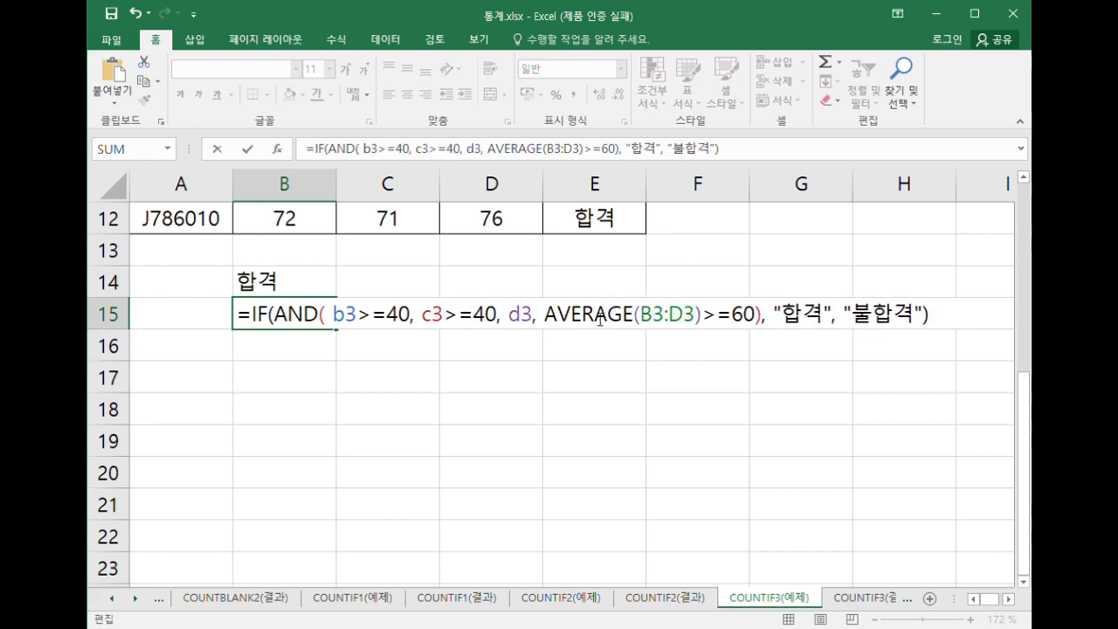
{"action": "type", "text": ">=40"}
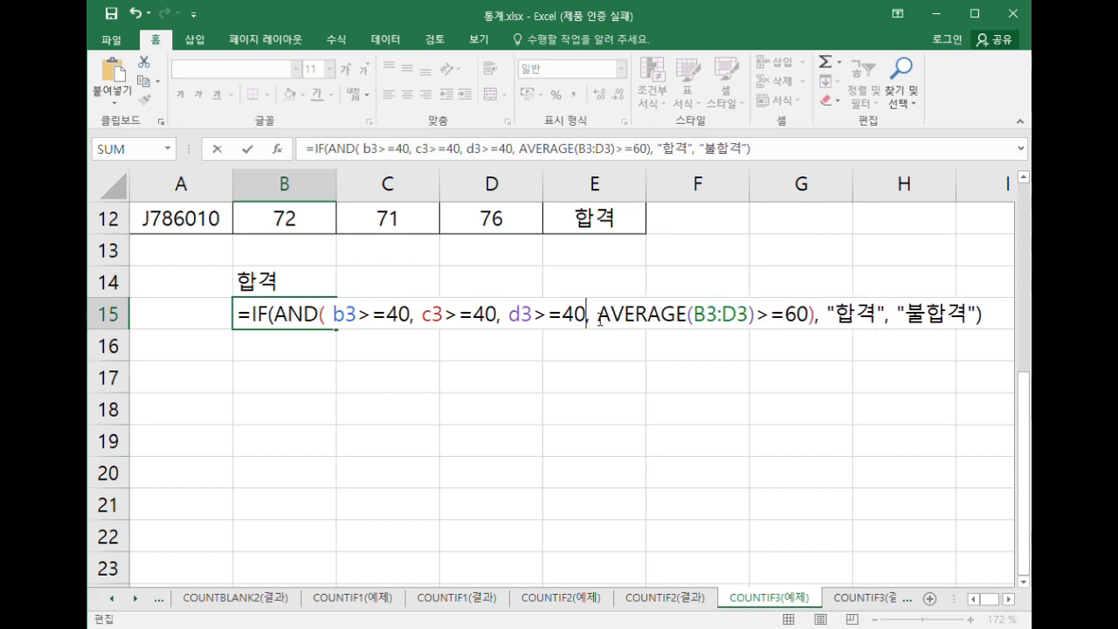
{"action": "left_click_drag", "start_coordinate": [610, 313], "coordinate": [797, 315]}
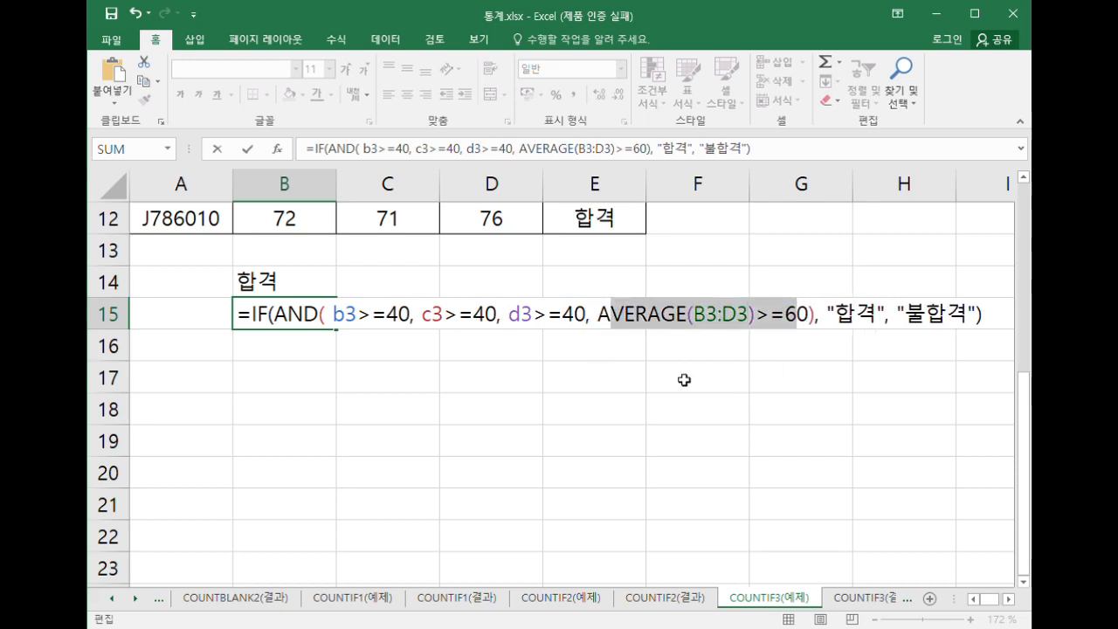
{"action": "key", "text": "Return"}
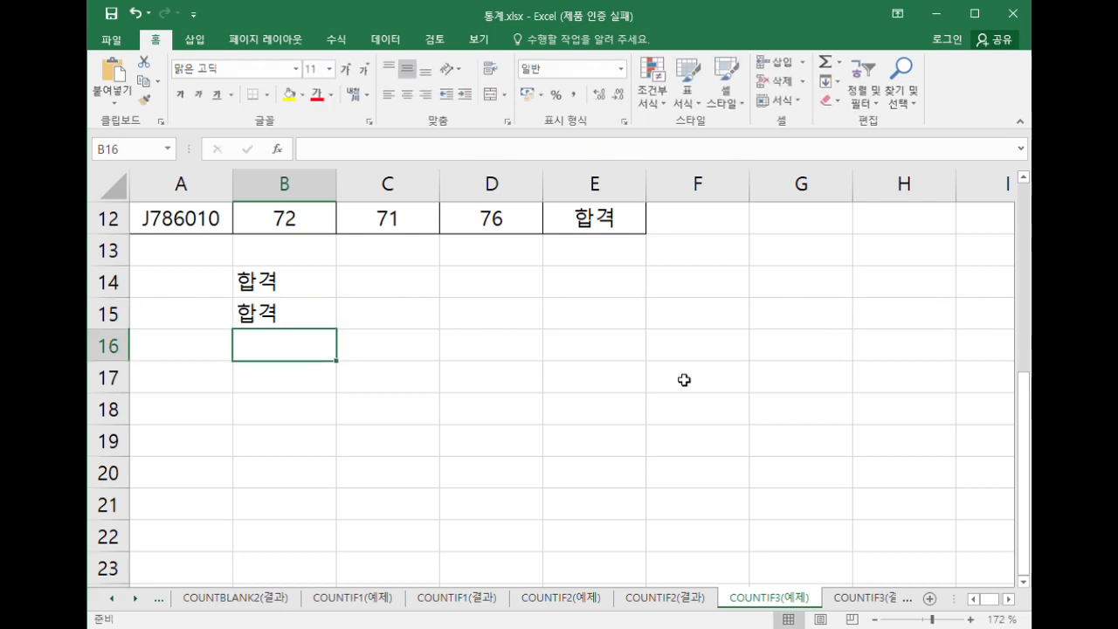
Show the sheet's formulas instead of results and widen column B until both formulas in B14 and B15 fit completely.
{"action": "left_click", "coordinate": [286, 324]}
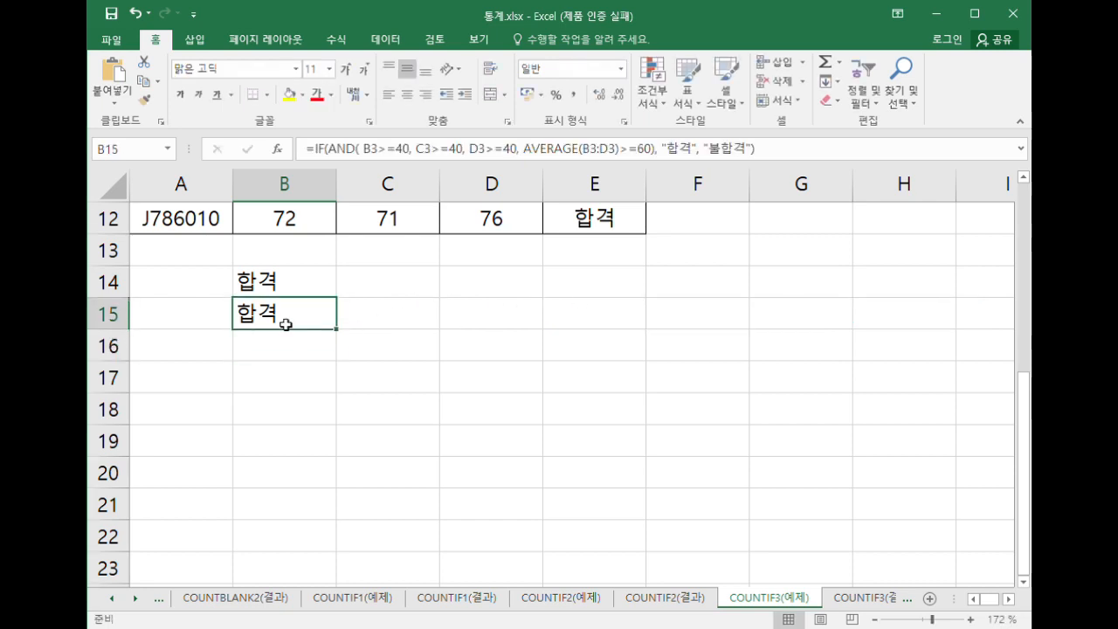
{"action": "left_click", "coordinate": [296, 291]}
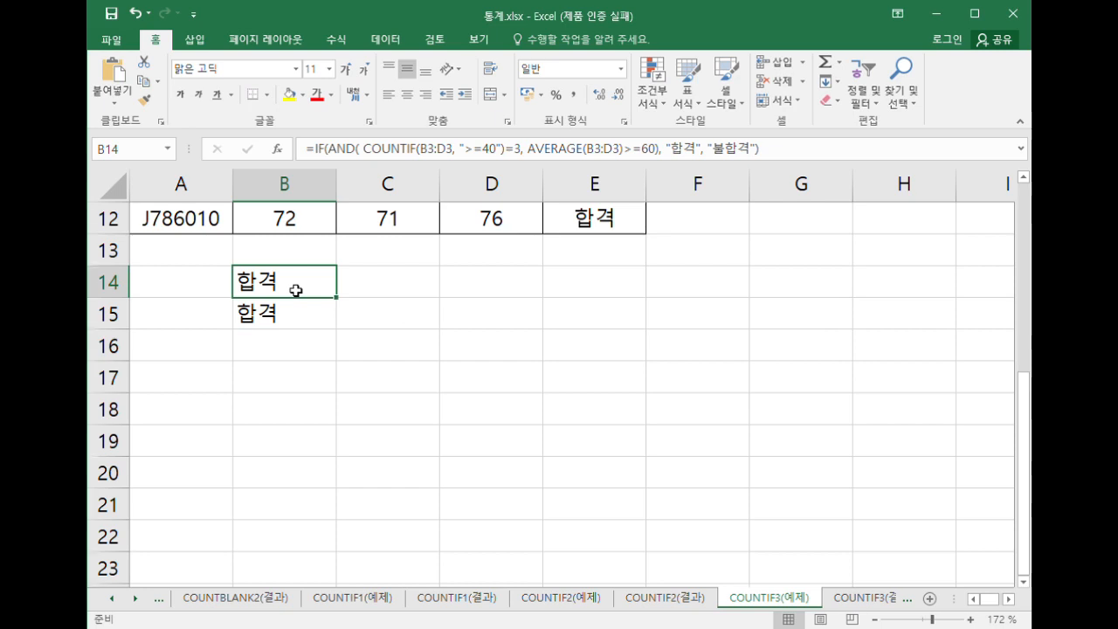
{"action": "key", "text": "ctrl+grave"}
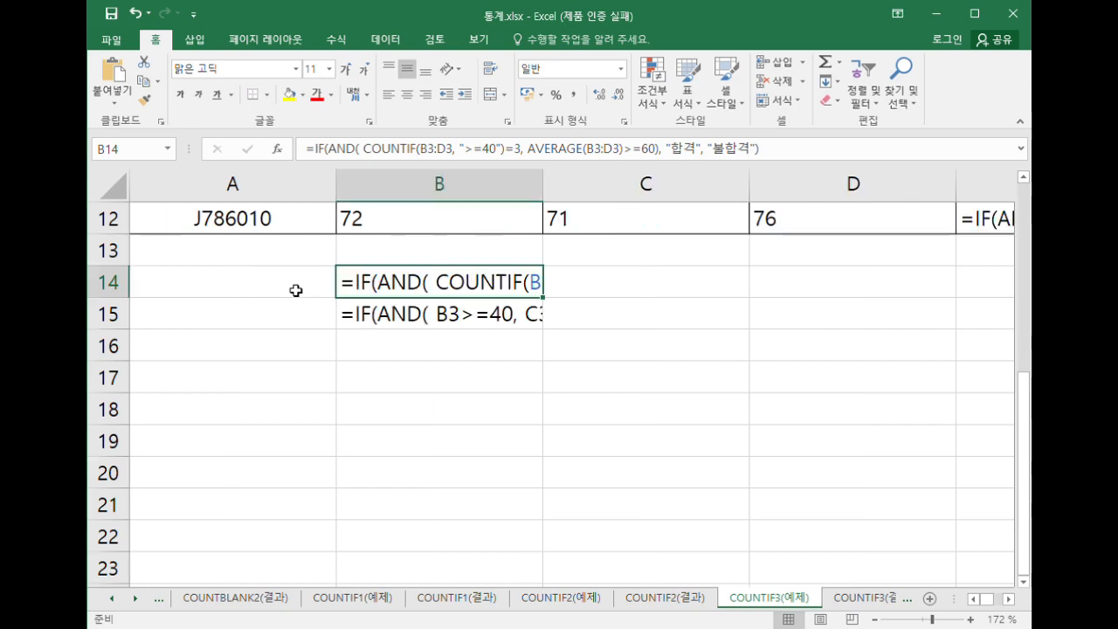
{"action": "left_click_drag", "start_coordinate": [543, 185], "coordinate": [999, 186]}
{"action": "left_click", "coordinate": [1009, 599]}
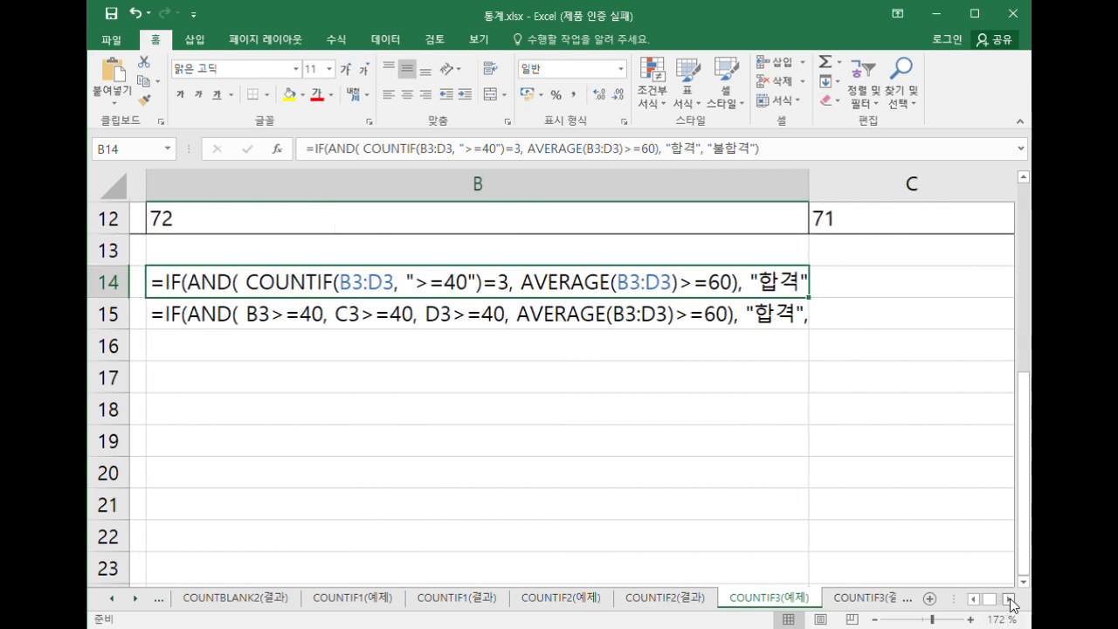
{"action": "left_click_drag", "start_coordinate": [797, 186], "coordinate": [891, 193]}
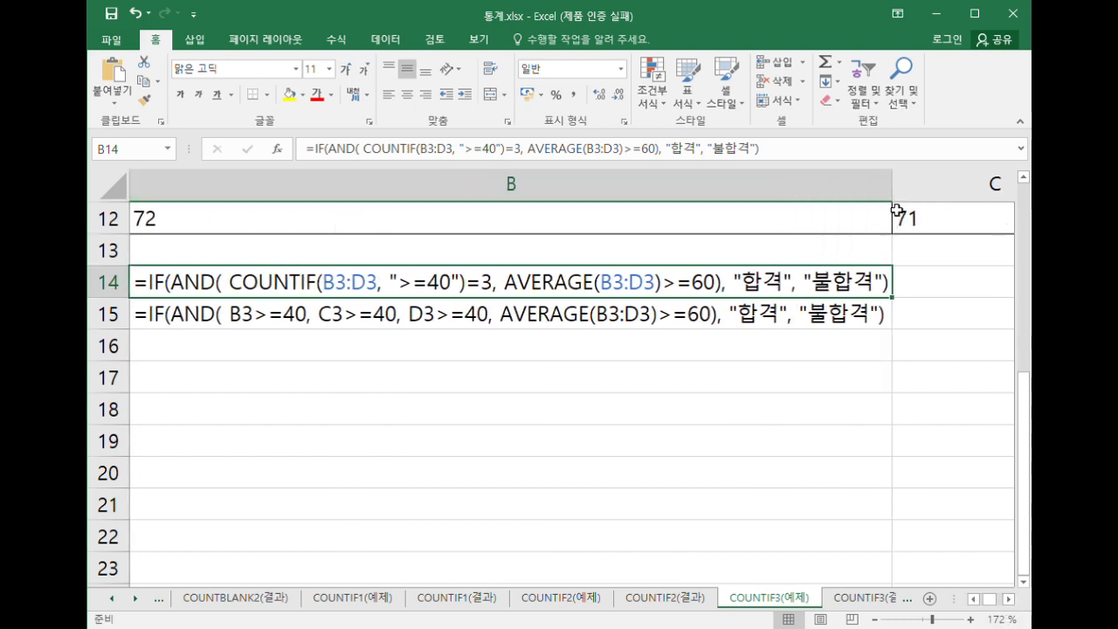
Highlight the COUNTIF version of the formula in B14 with a yellow fill.
{"action": "left_click", "coordinate": [381, 516]}
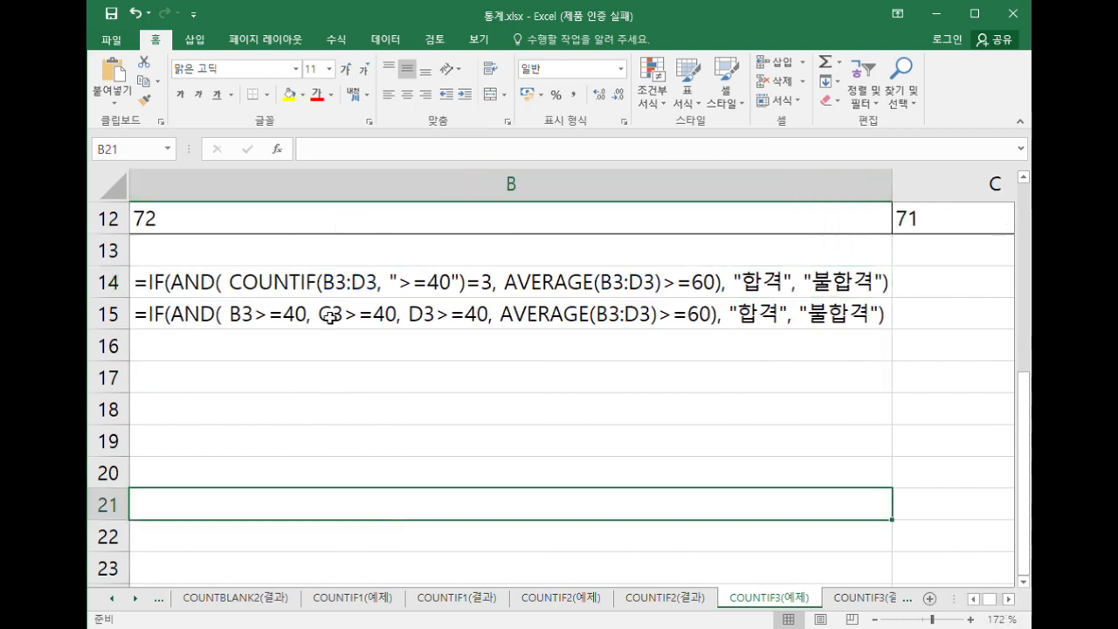
{"action": "left_click", "coordinate": [186, 291]}
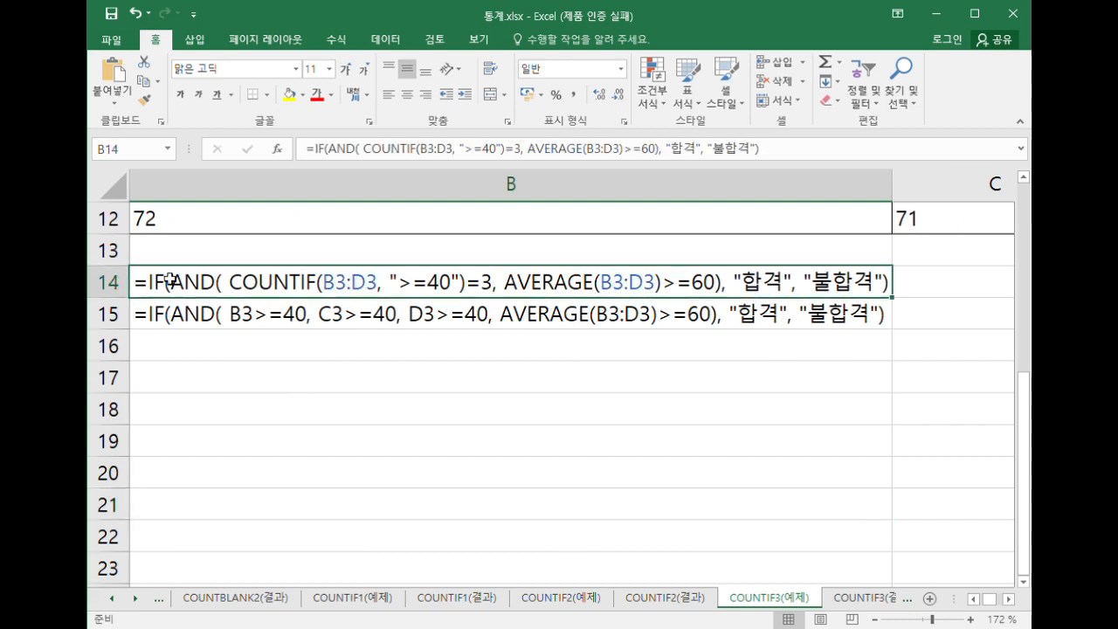
{"action": "left_click", "coordinate": [289, 93]}
{"action": "left_click", "coordinate": [302, 409]}
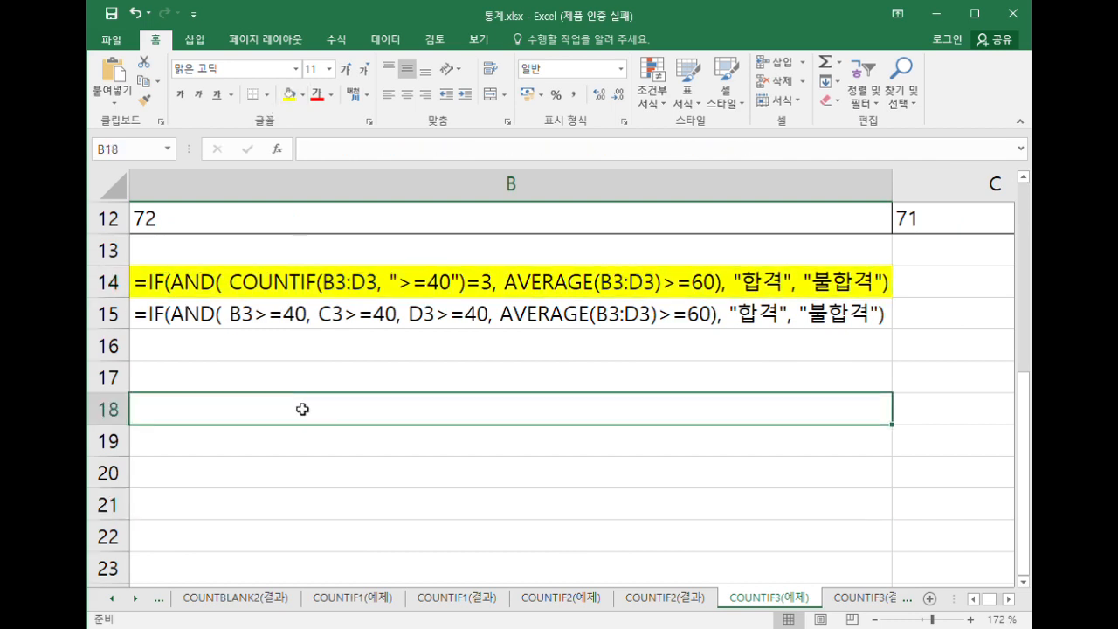
Compare the COUNTIF formula in B14 with the separate-conditions formula in B15.
{"action": "double_click", "coordinate": [235, 290]}
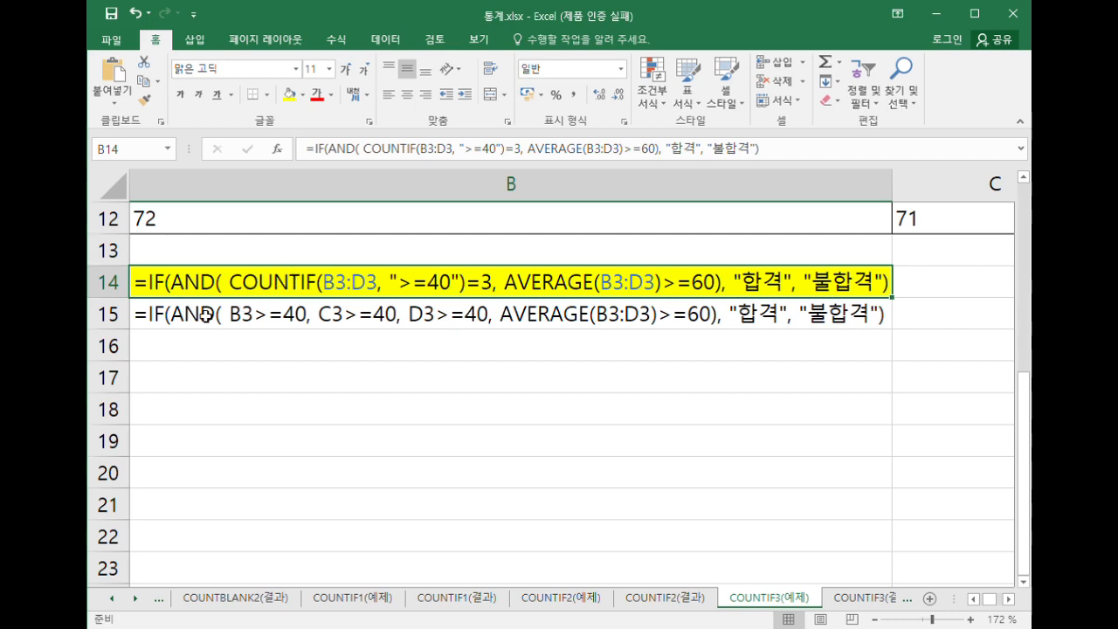
{"action": "double_click", "coordinate": [238, 318]}
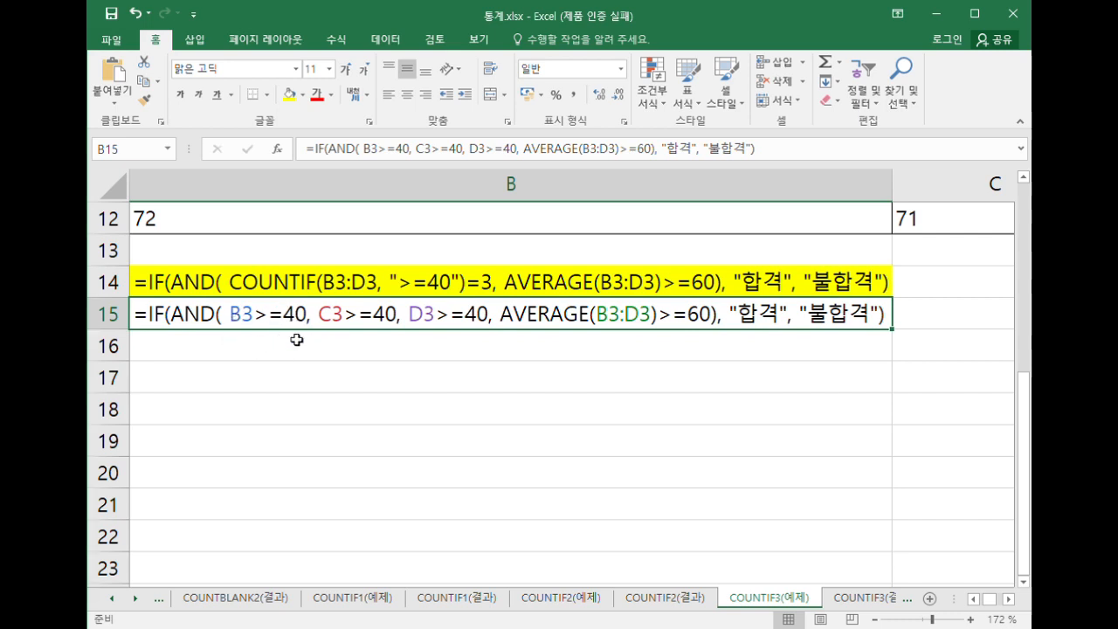
{"action": "double_click", "coordinate": [307, 291]}
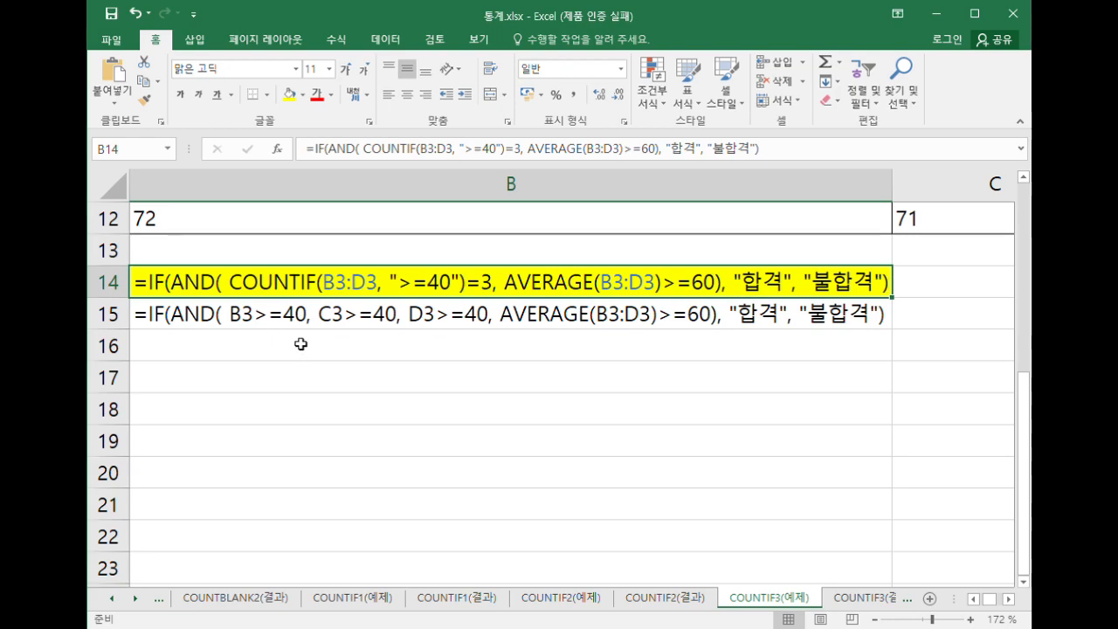